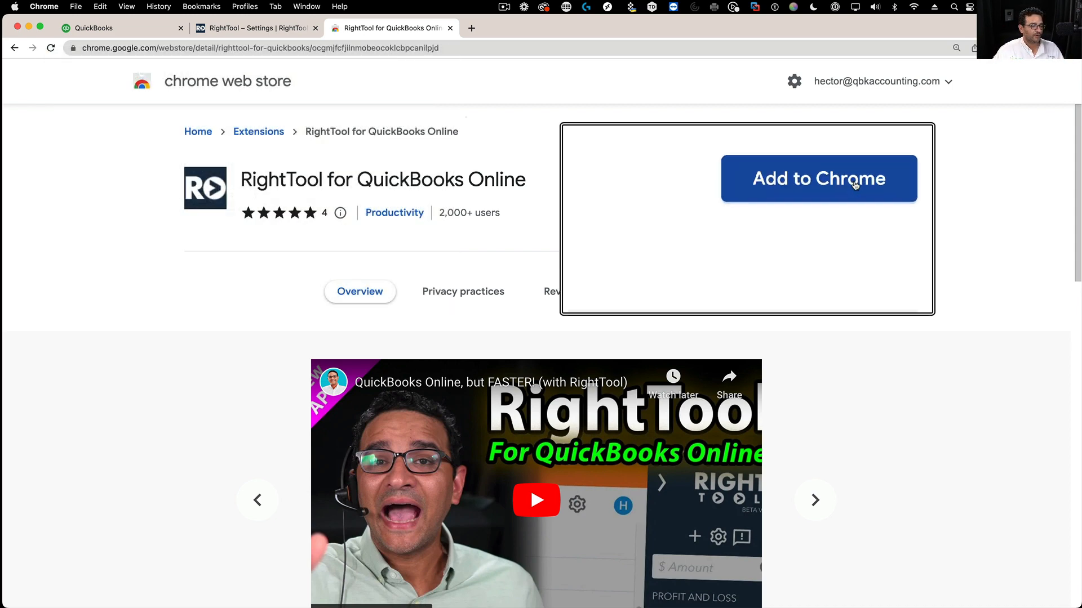
- Install the RightTool for QuickBooks Online extension from the Chrome Web Store and return to QuickBooks
{"action": "left_click", "coordinate": [854, 185]}
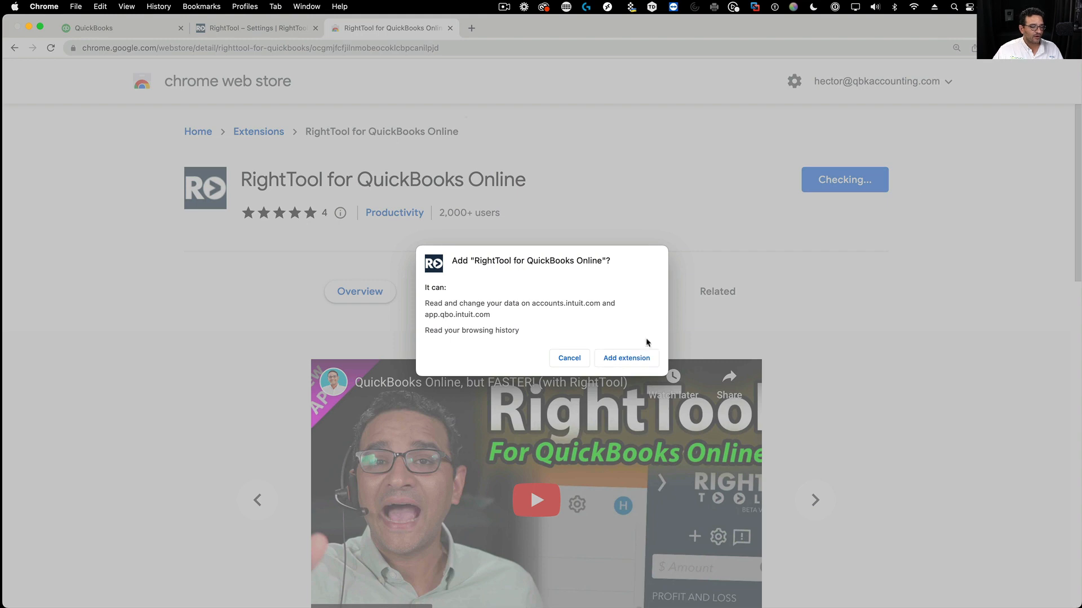
{"action": "left_click", "coordinate": [623, 359]}
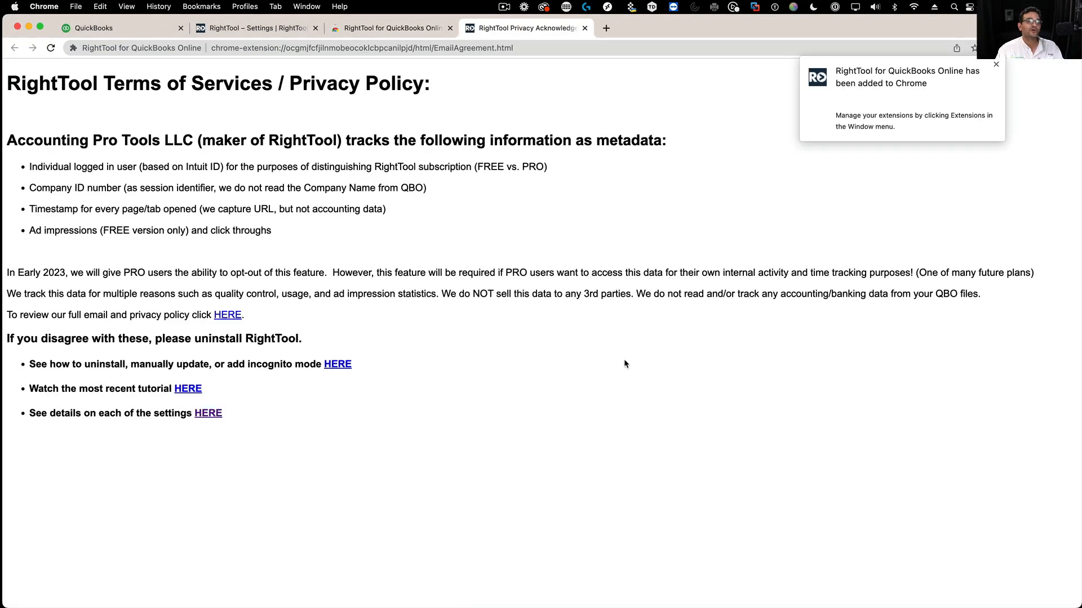
{"action": "left_click", "coordinate": [995, 65]}
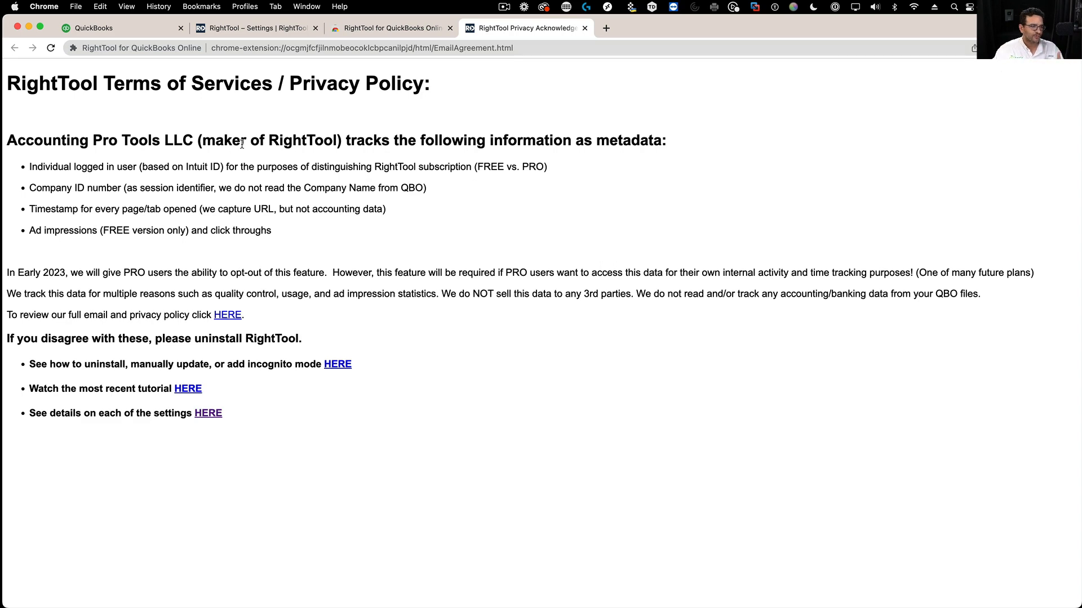
{"action": "left_click", "coordinate": [585, 29]}
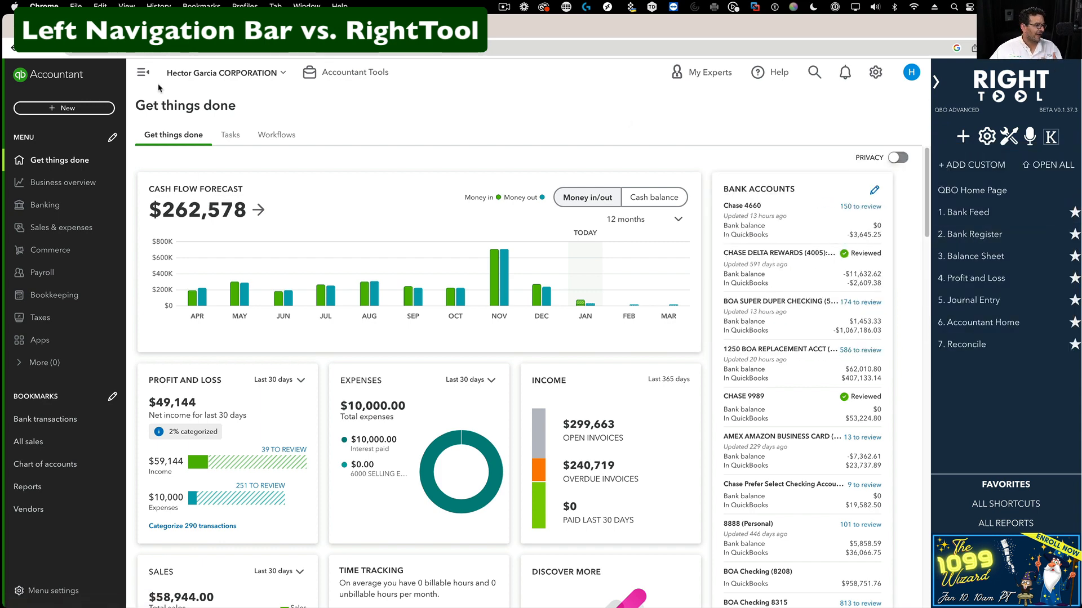
- Collapse the left navigation menu and zoom the QuickBooks home page in
{"action": "left_click", "coordinate": [143, 72]}
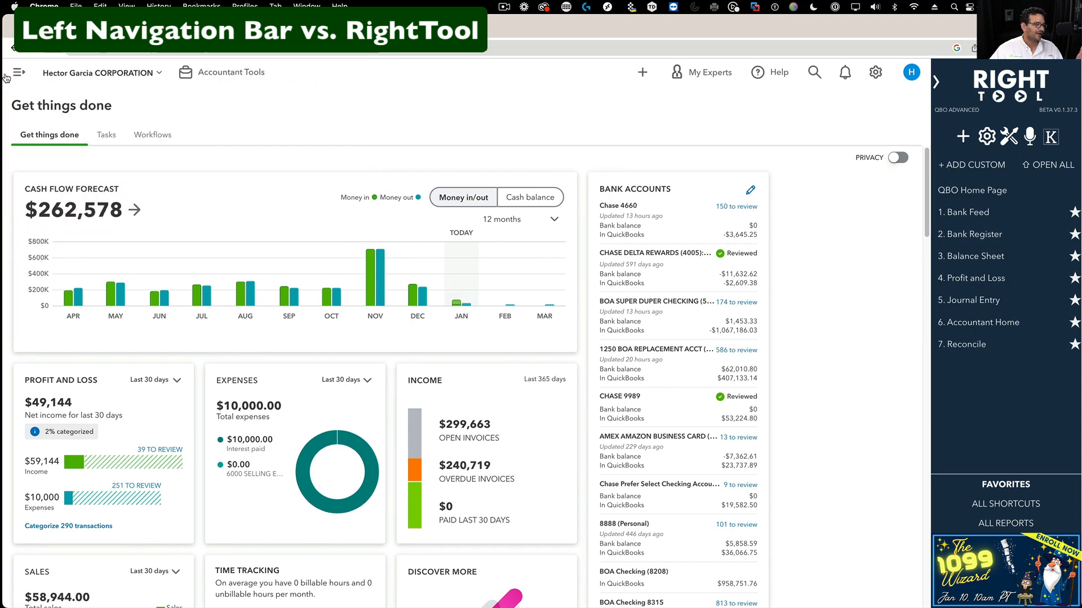
{"action": "left_click", "coordinate": [11, 76]}
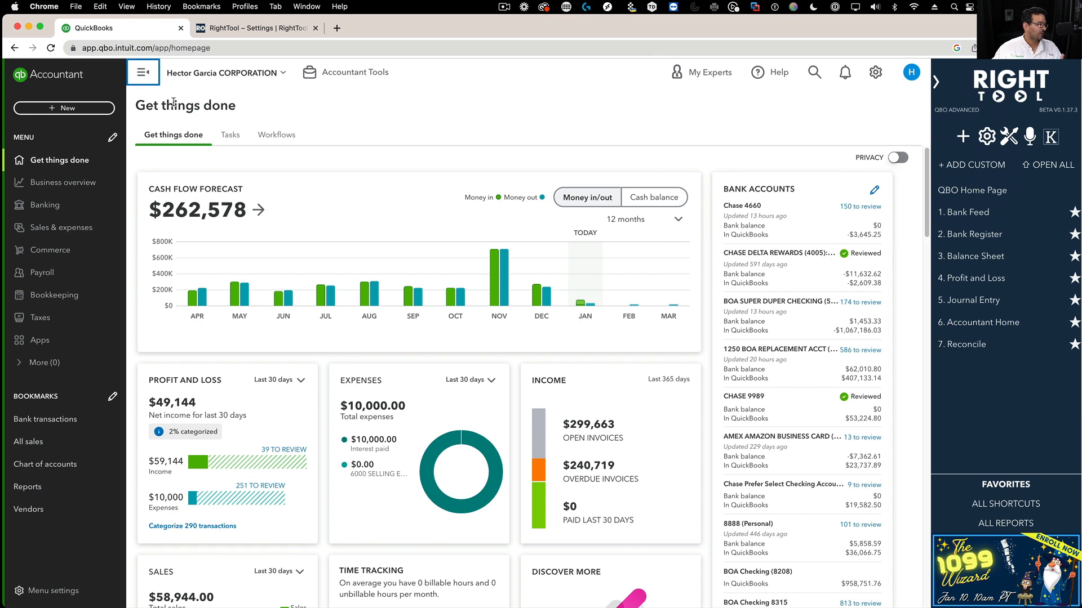
{"action": "left_click", "coordinate": [143, 74]}
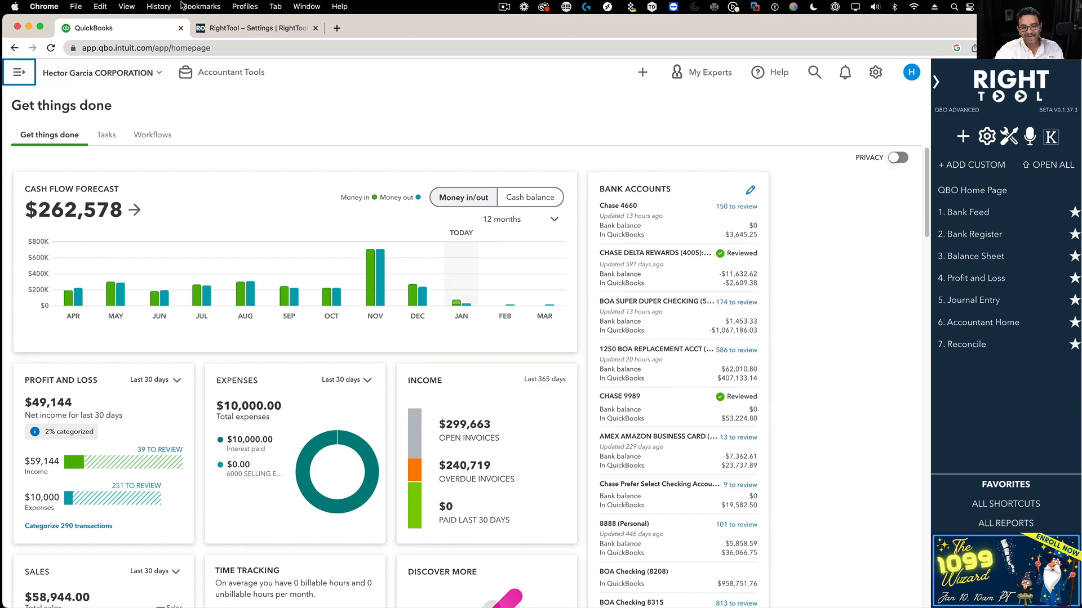
{"action": "key", "text": "super+equal"}
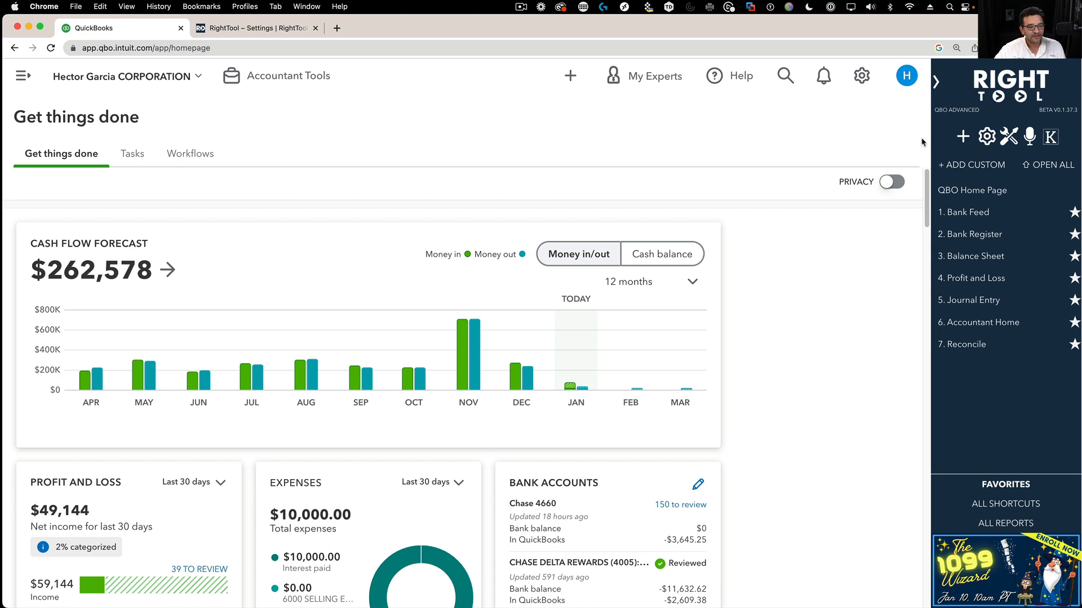
{"action": "left_click", "coordinate": [964, 139]}
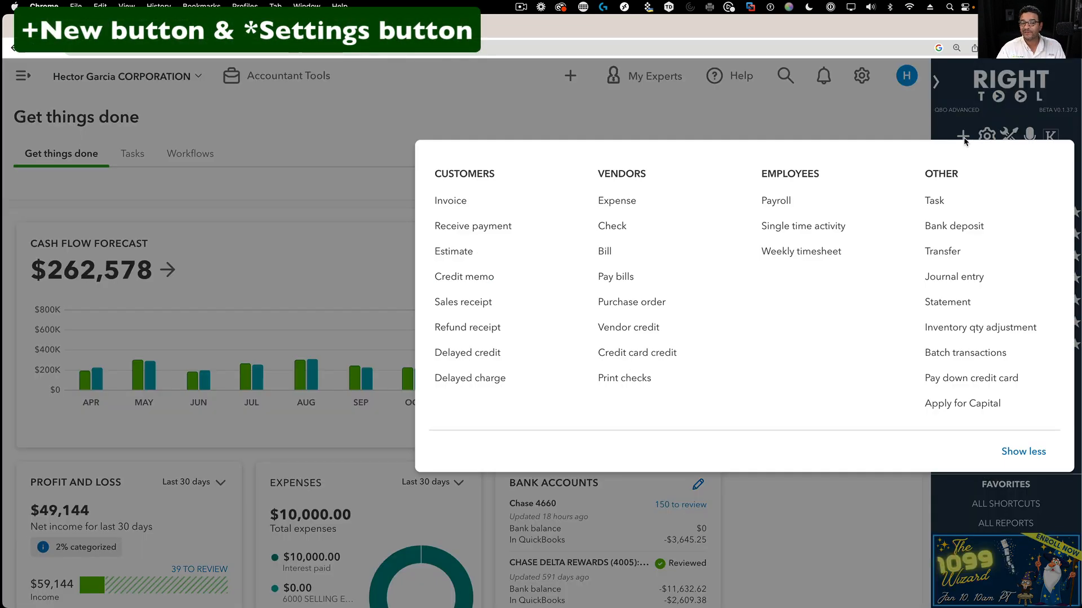
{"action": "left_click", "coordinate": [963, 139]}
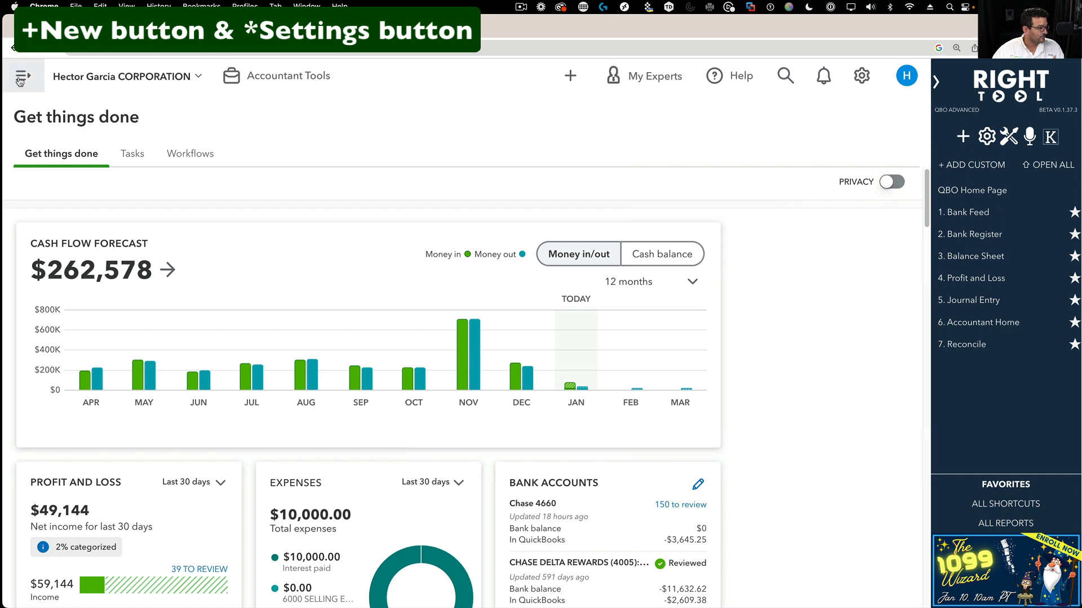
{"action": "left_click", "coordinate": [21, 81]}
{"action": "left_click", "coordinate": [93, 122]}
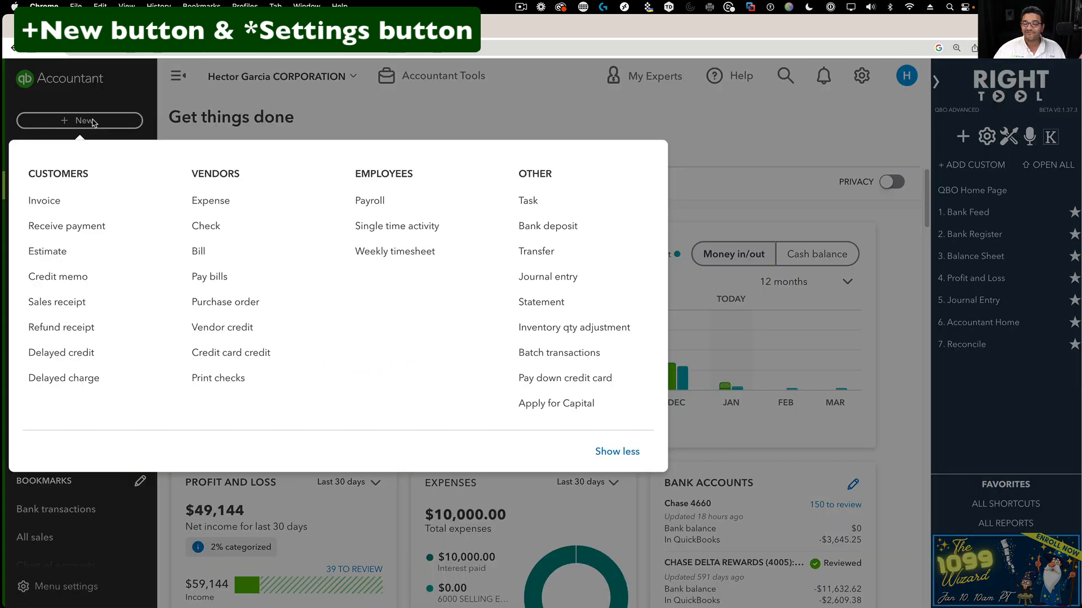
{"action": "left_click", "coordinate": [93, 122]}
{"action": "left_click", "coordinate": [172, 77]}
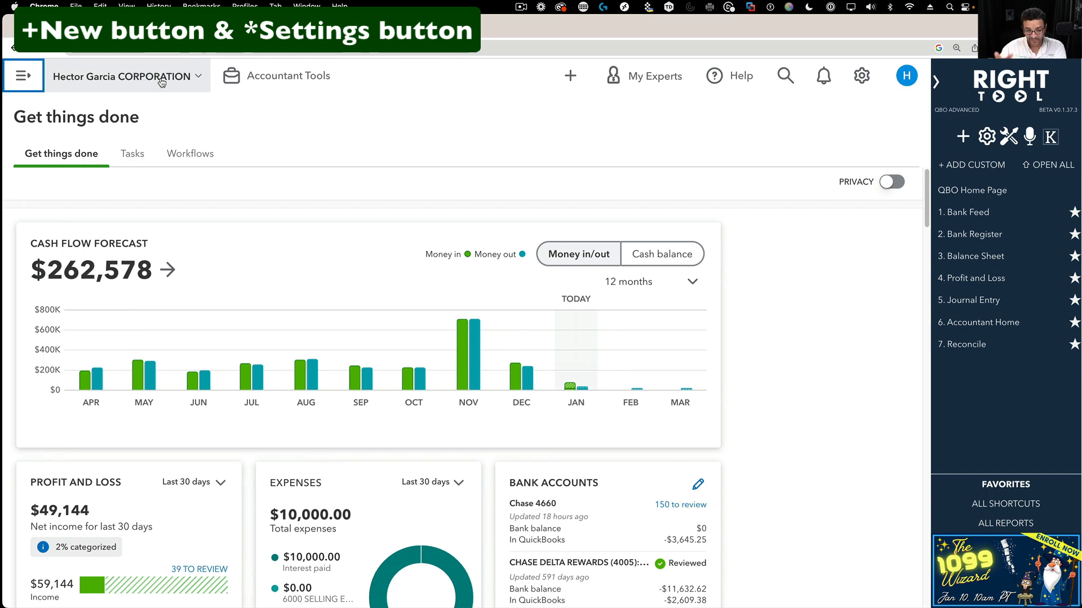
{"action": "left_click", "coordinate": [964, 137]}
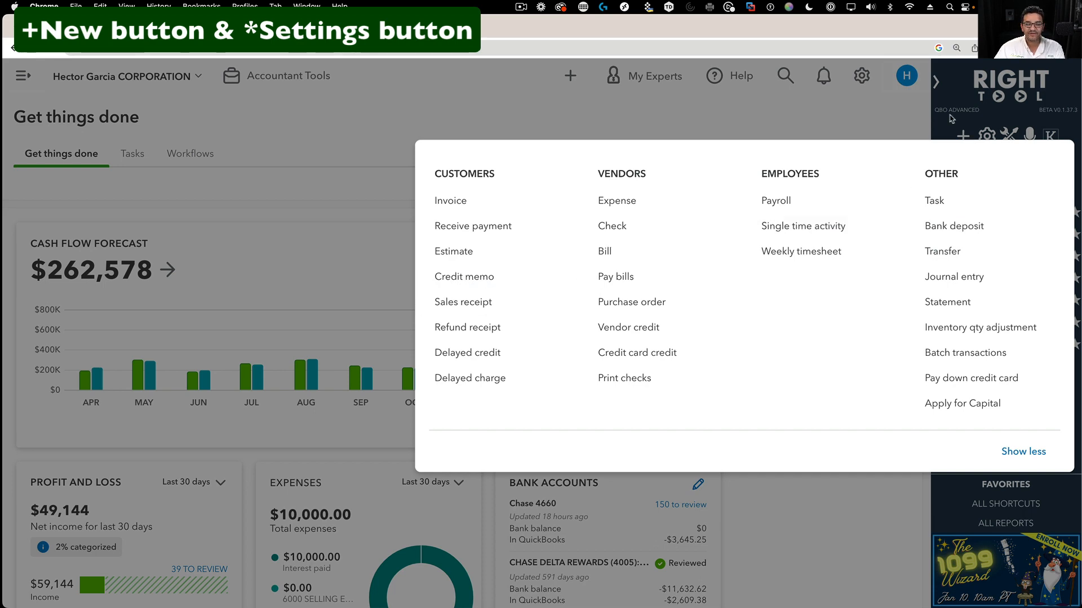
{"action": "left_click", "coordinate": [963, 138]}
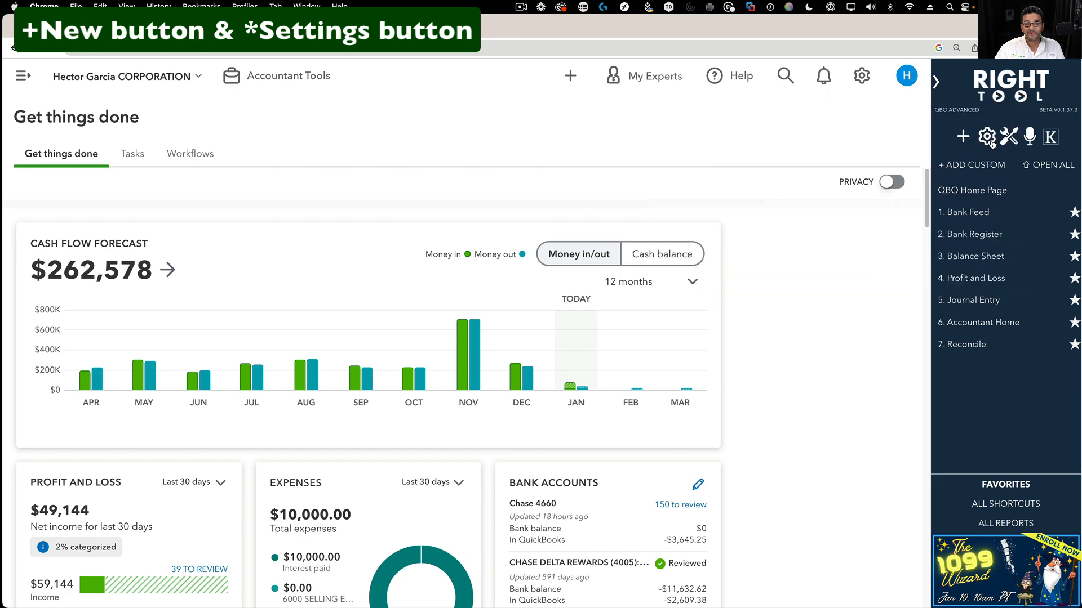
{"action": "left_click", "coordinate": [987, 138]}
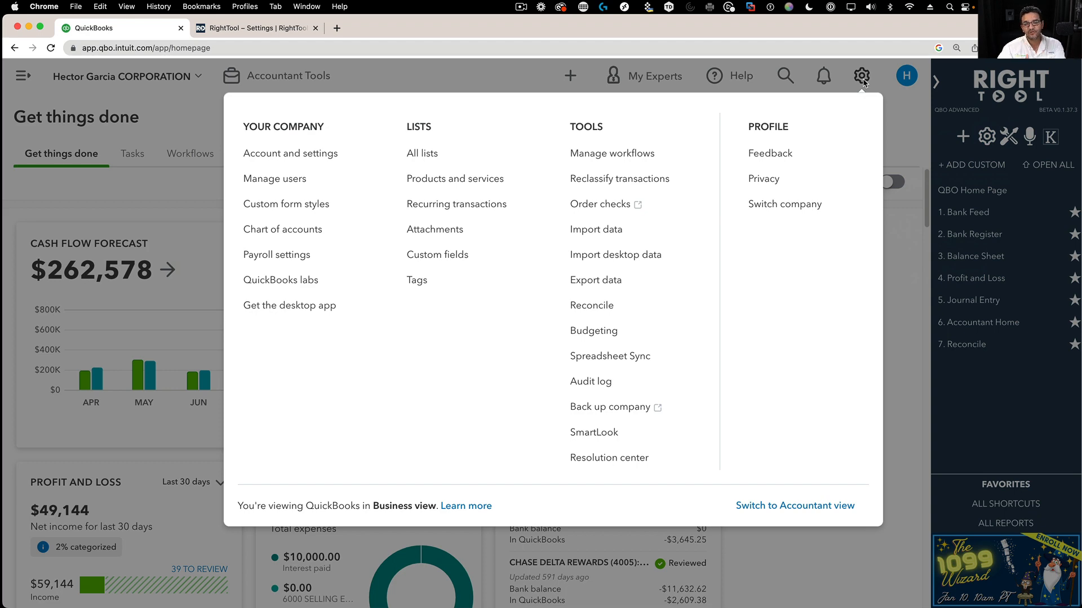
{"action": "left_click", "coordinate": [862, 80]}
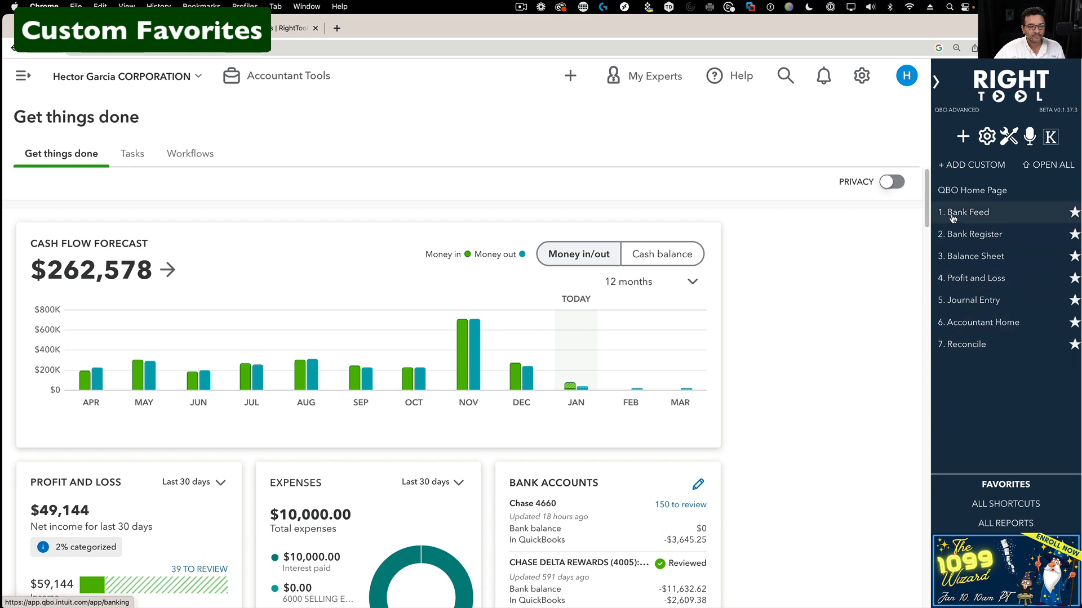
- Visit Bank Feed and Bank Register, unstar Bank Register and Accountant Home, then return to Chart of Accounts
{"action": "left_click", "coordinate": [976, 214]}
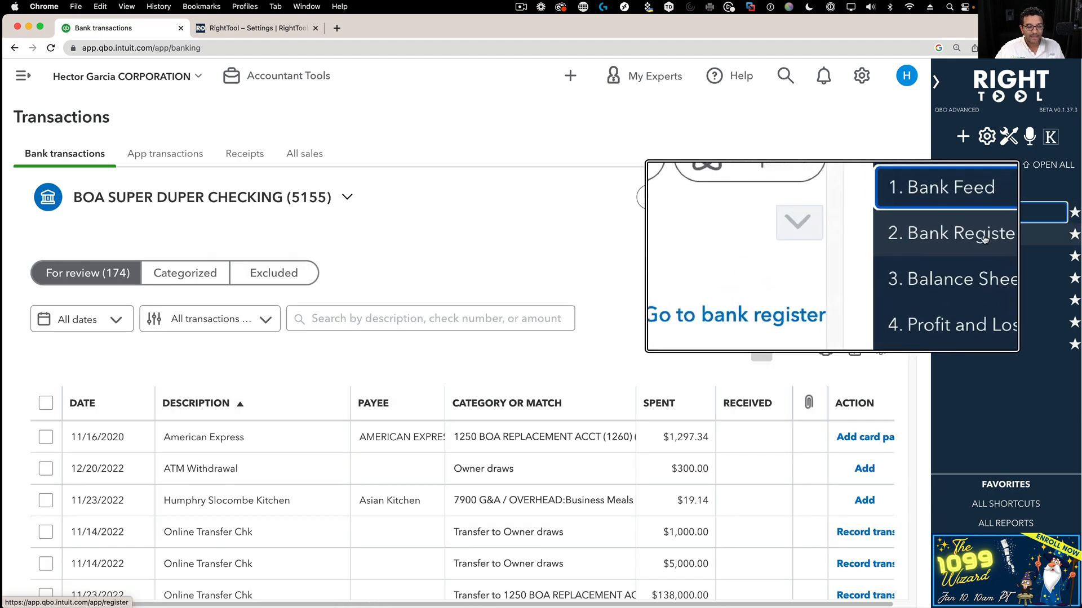
{"action": "left_click", "coordinate": [985, 239]}
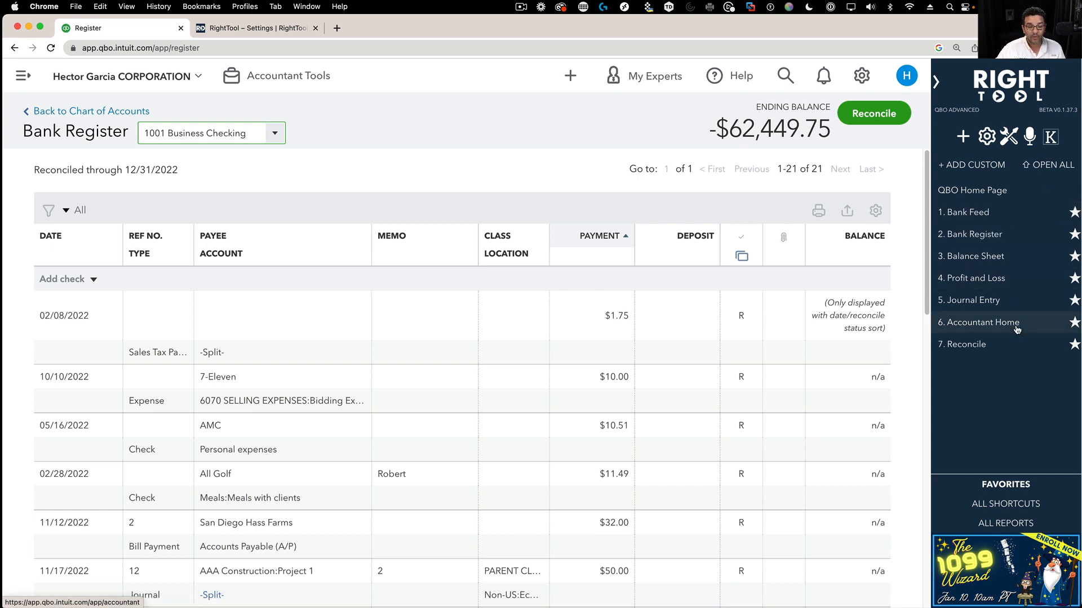
{"action": "left_click", "coordinate": [1074, 233]}
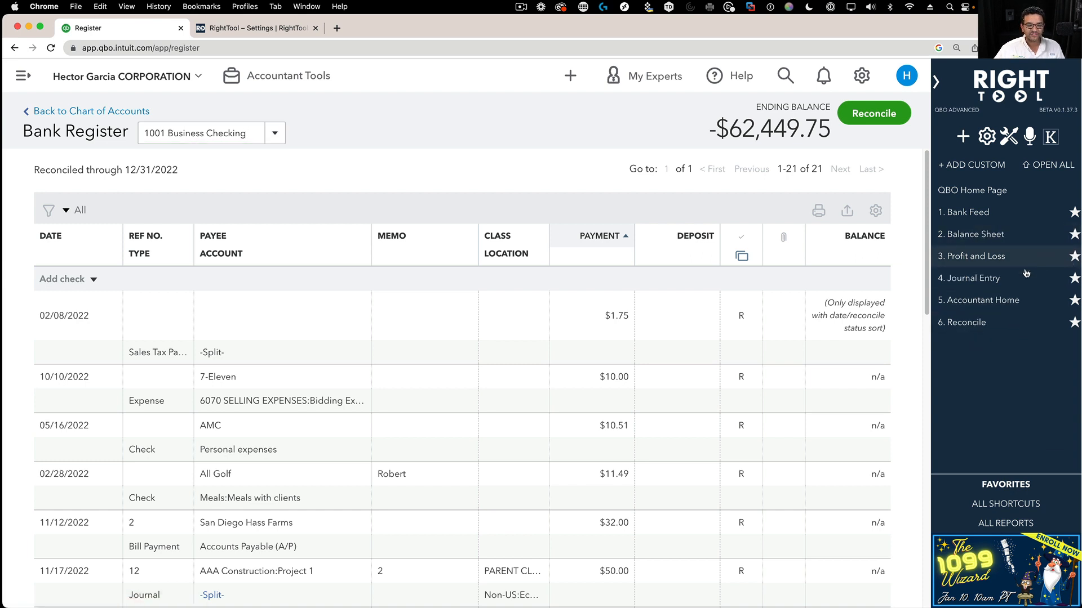
{"action": "left_click", "coordinate": [1074, 300]}
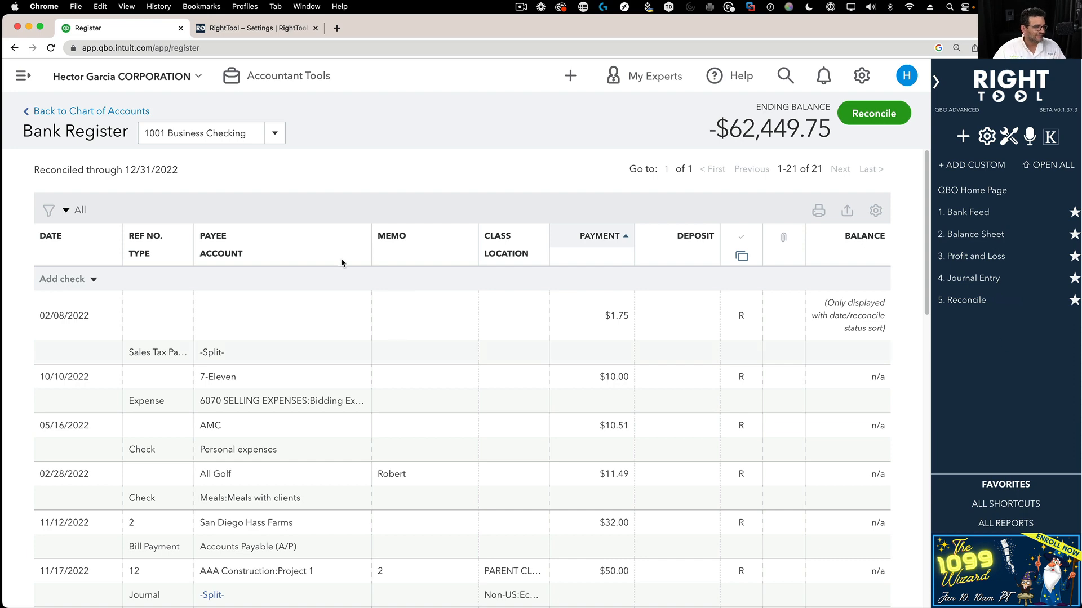
{"action": "left_click", "coordinate": [109, 111]}
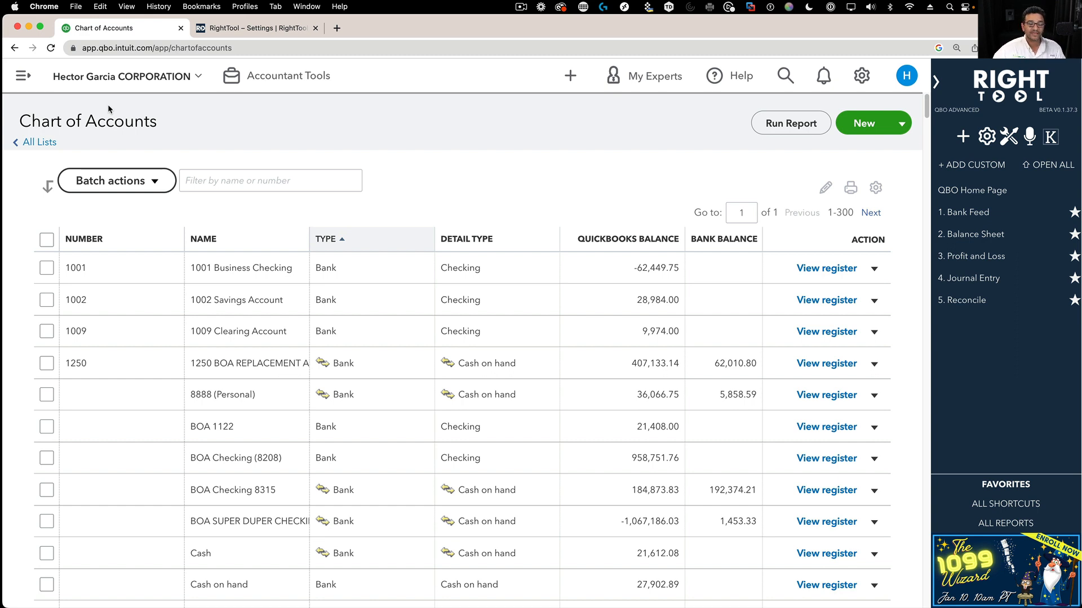
- Save Chart of Accounts as a RightTool custom favorite
{"action": "left_click", "coordinate": [977, 165]}
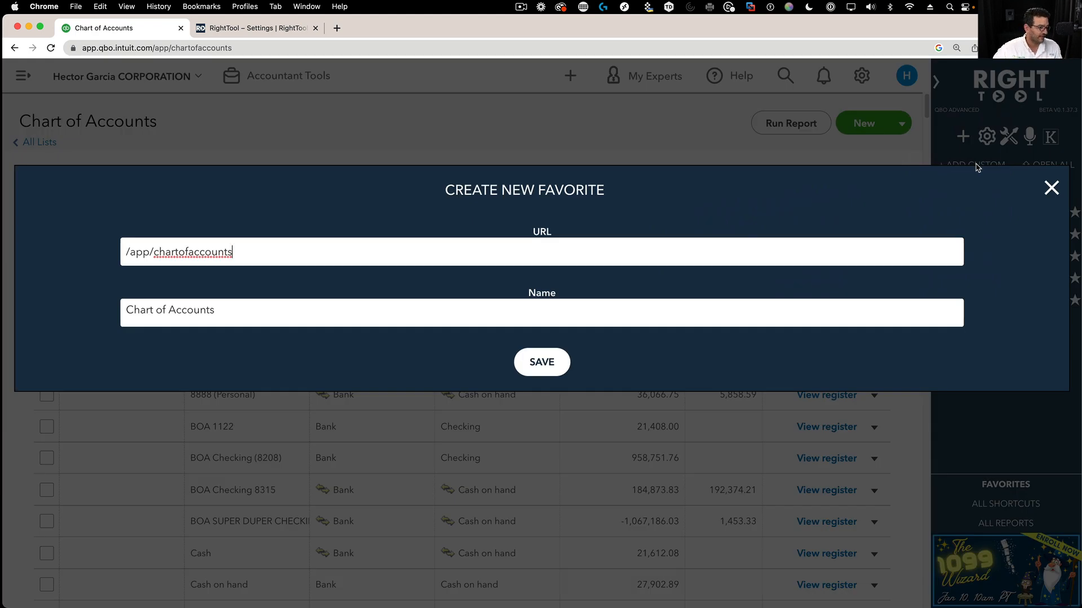
{"action": "left_click_drag", "start_coordinate": [241, 324], "coordinate": [53, 284]}
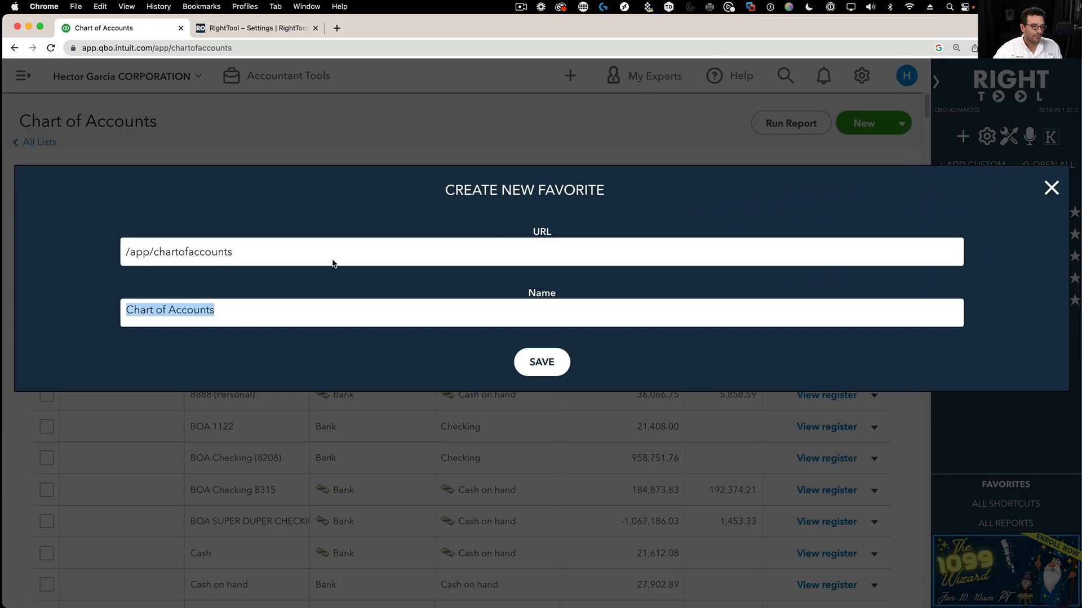
{"action": "left_click", "coordinate": [550, 368]}
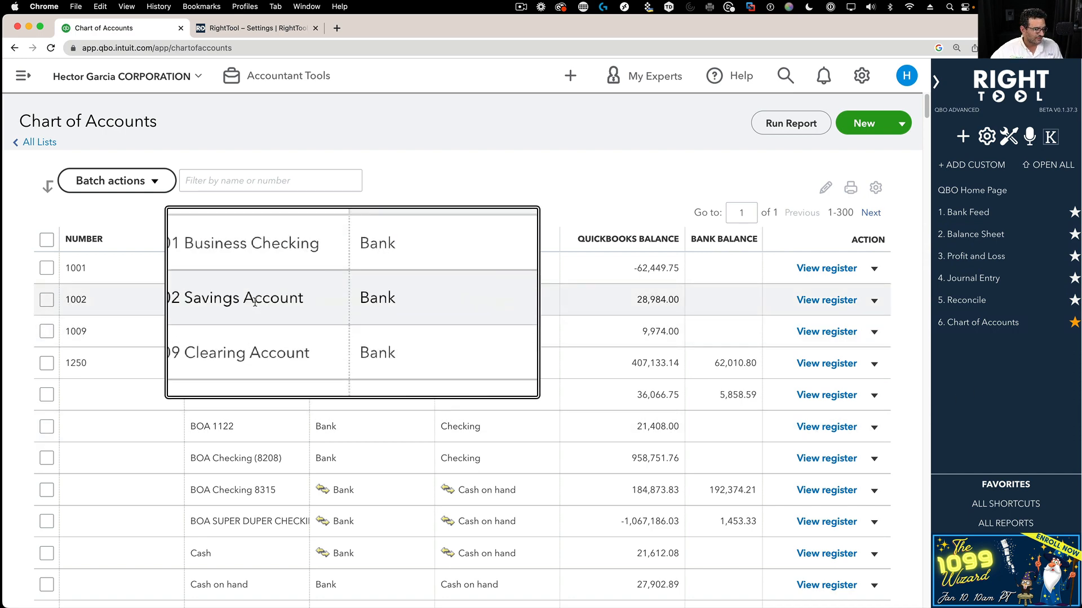
- Open the 1002 Savings Account register and save it as the favorite 'Register for Savings'
{"action": "left_click", "coordinate": [845, 304]}
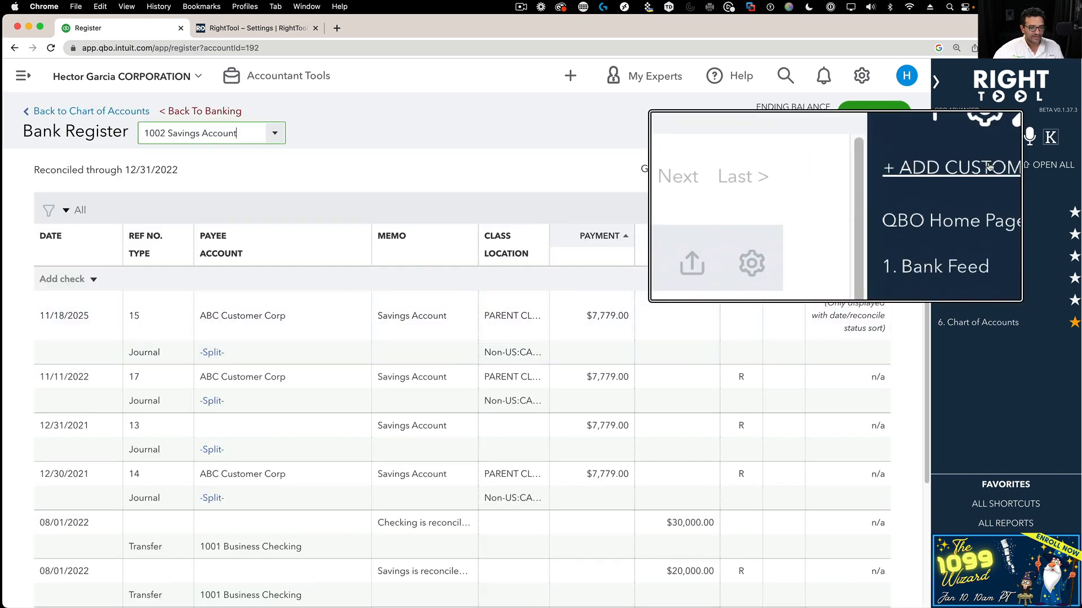
{"action": "left_click", "coordinate": [990, 166]}
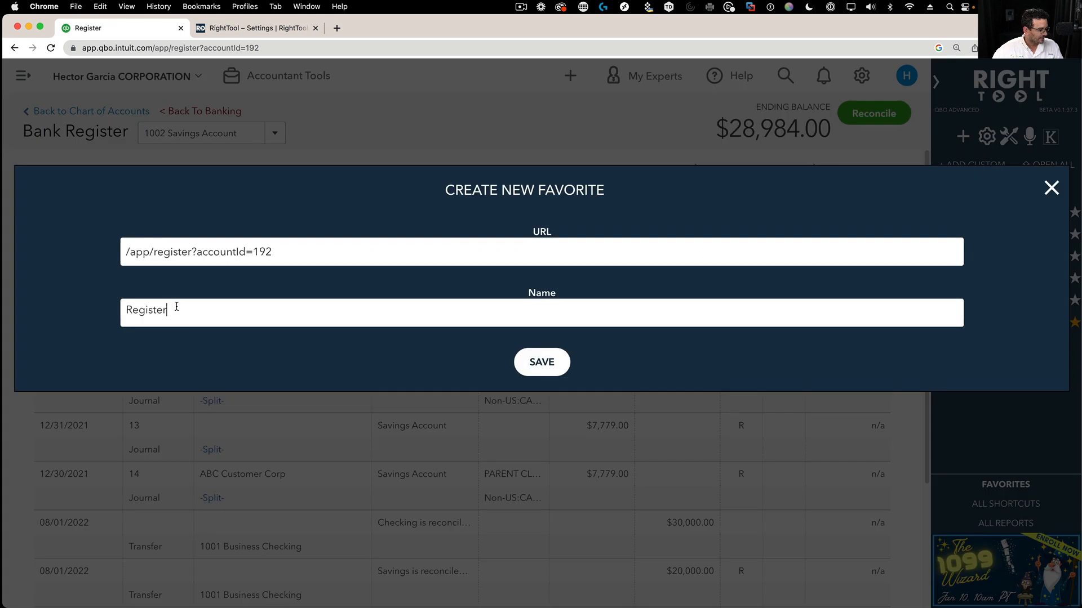
{"action": "type", "text": "f"}
{"action": "key", "text": "BackSpace"}
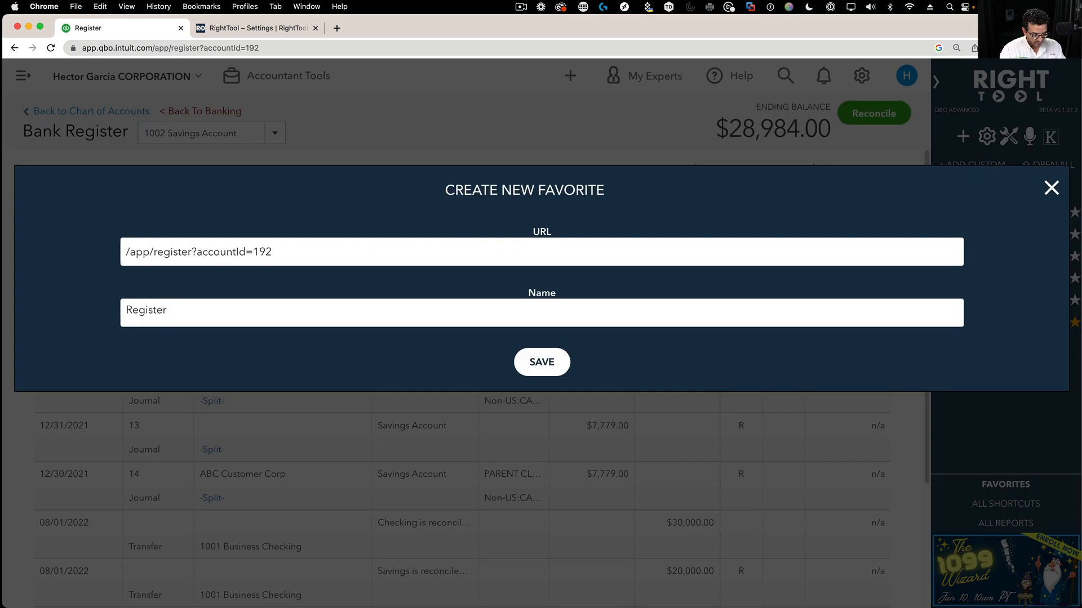
{"action": "type", "text": "for Savings"}
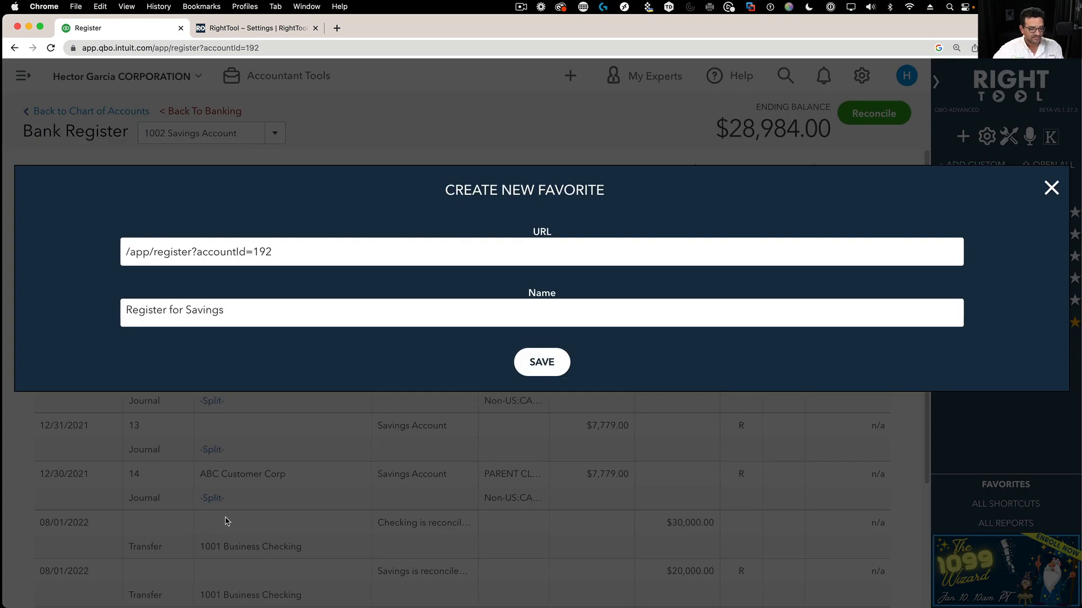
{"action": "left_click", "coordinate": [549, 364]}
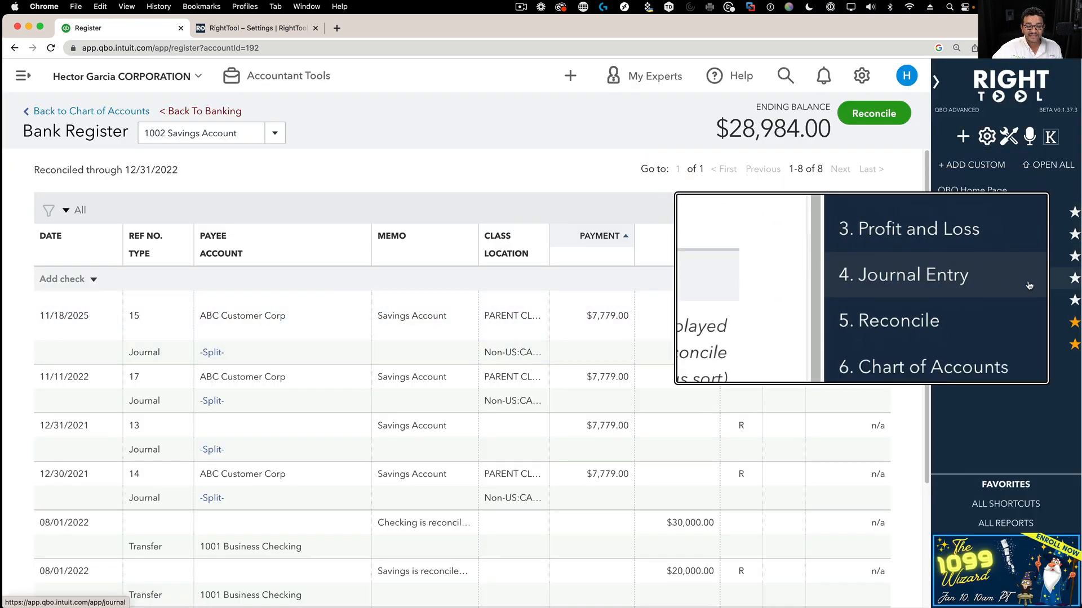
{"action": "left_click", "coordinate": [938, 82]}
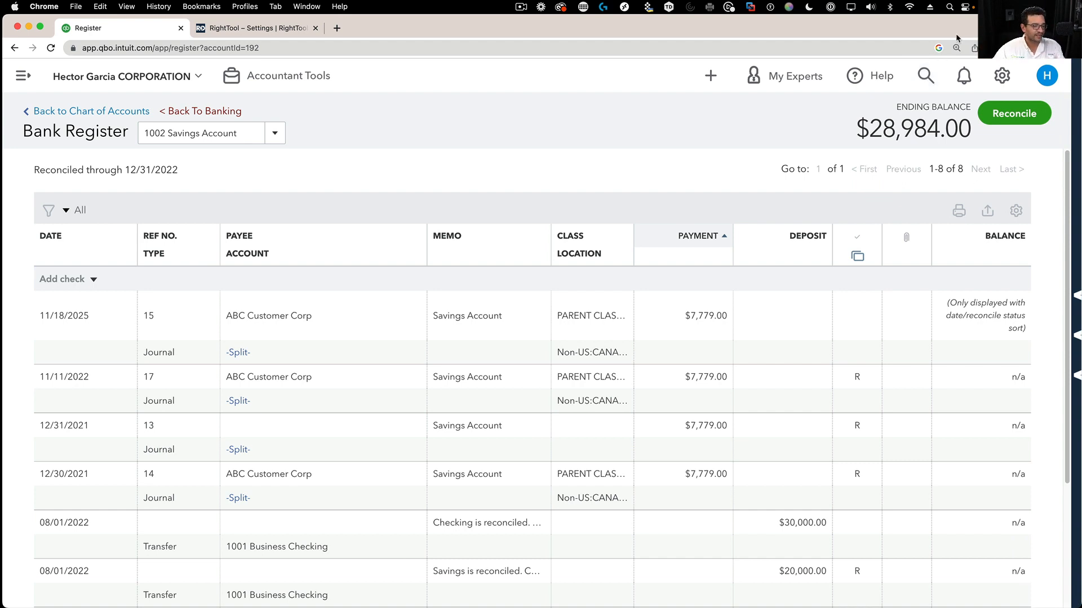
- Expand the RightTool sidebar beside the 1002 Savings Account register
{"action": "left_click", "coordinate": [1072, 97]}
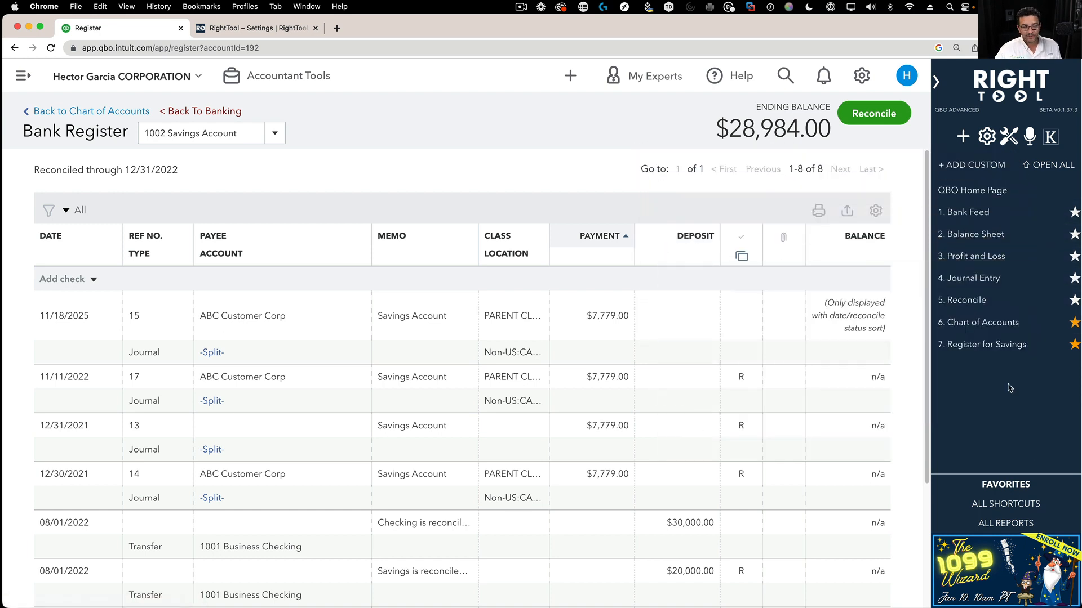
{"action": "left_click", "coordinate": [1056, 163]}
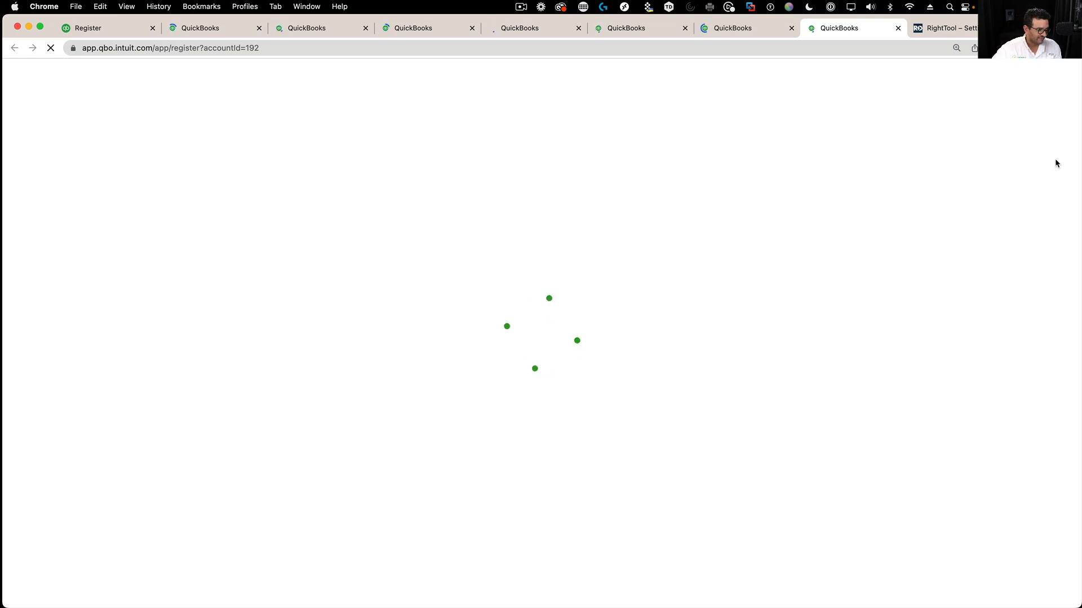
{"action": "left_click", "coordinate": [109, 32]}
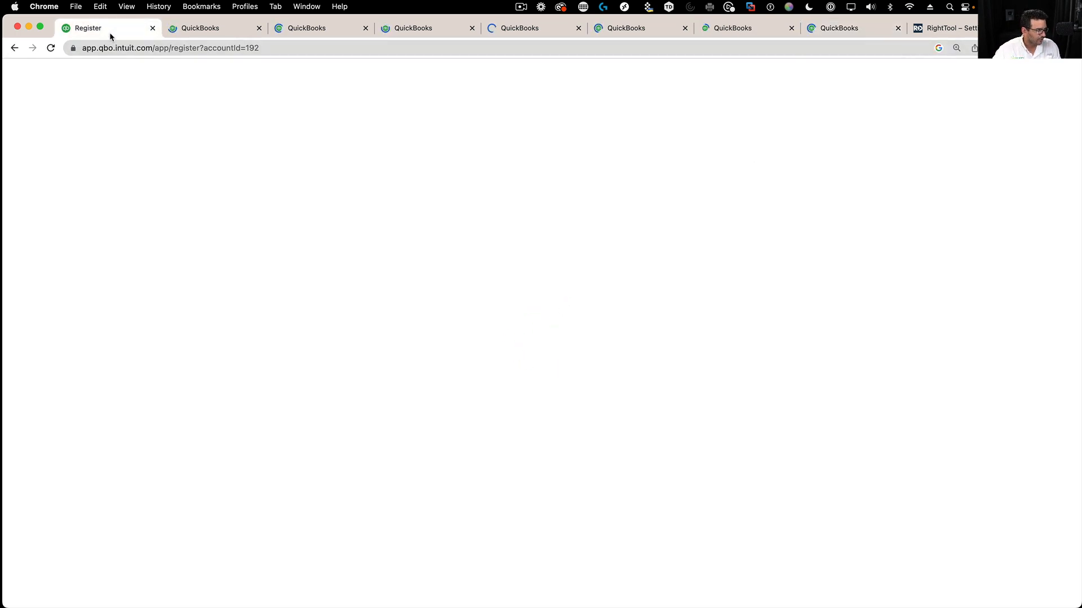
{"action": "left_click", "coordinate": [187, 29]}
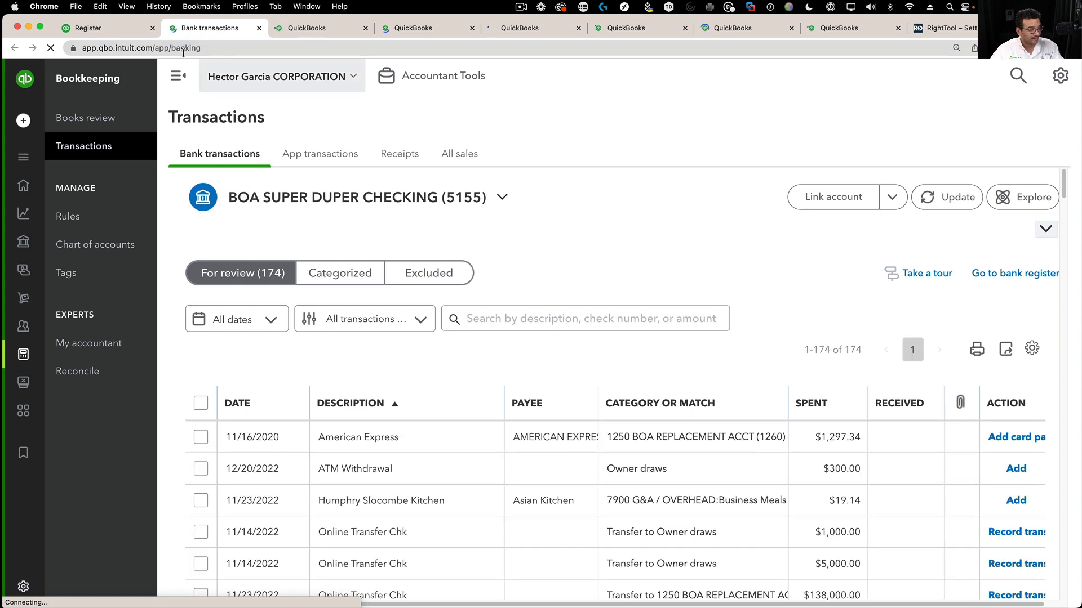
{"action": "left_click", "coordinate": [89, 29]}
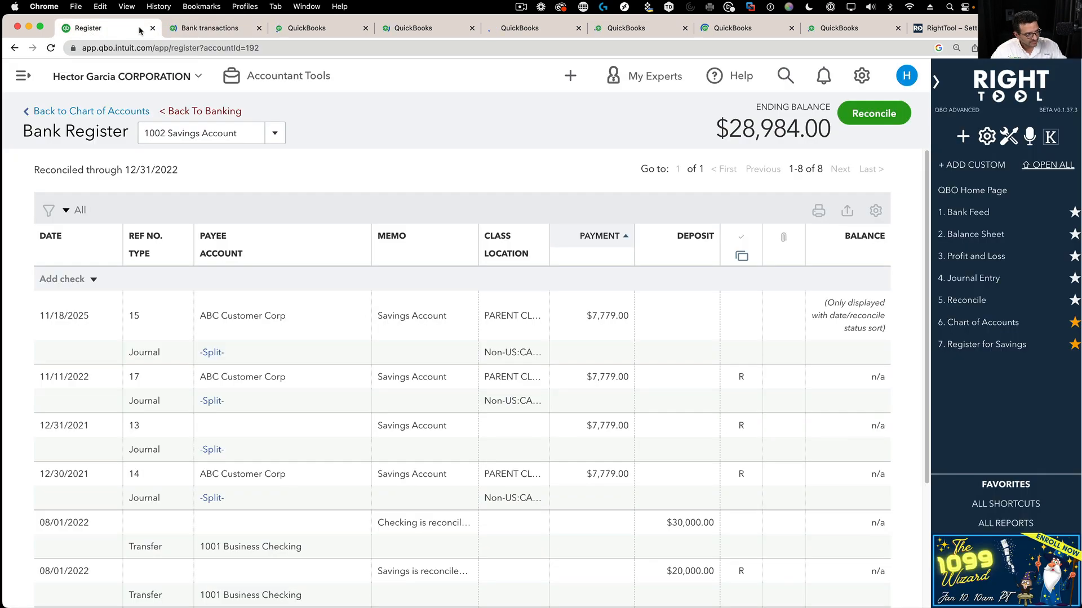
{"action": "left_click", "coordinate": [230, 31]}
{"action": "left_click", "coordinate": [312, 29]}
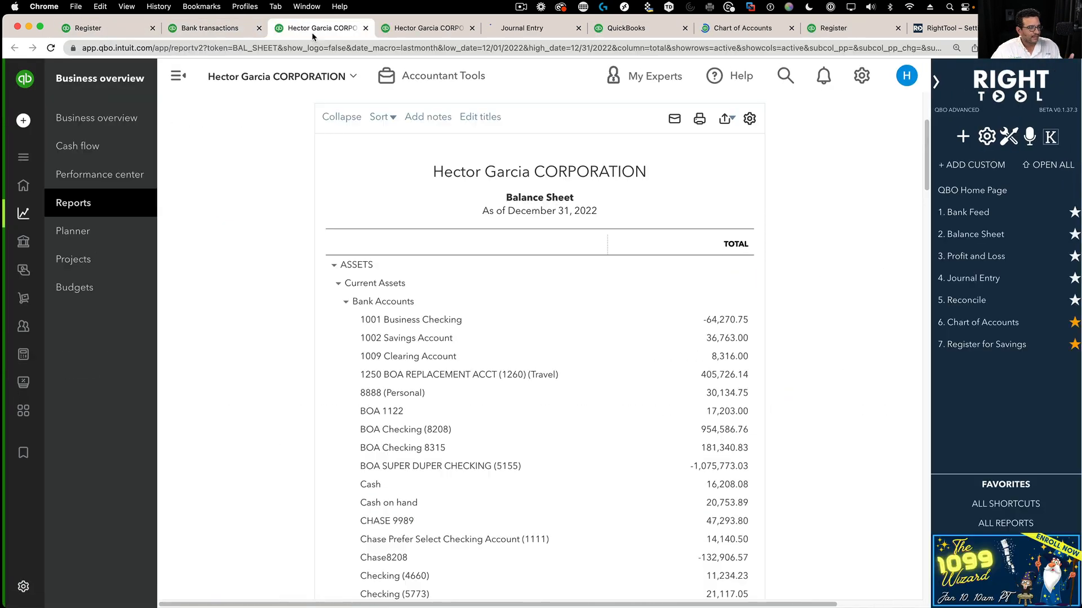
{"action": "left_click", "coordinate": [413, 28]}
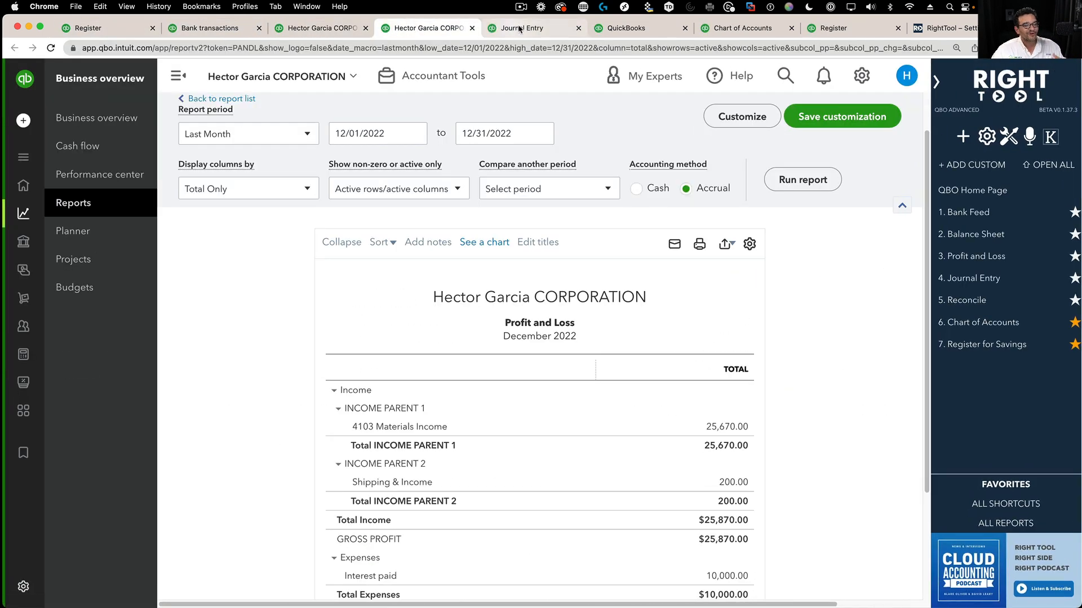
{"action": "left_click", "coordinate": [519, 29]}
{"action": "left_click", "coordinate": [626, 28]}
{"action": "left_click", "coordinate": [765, 33]}
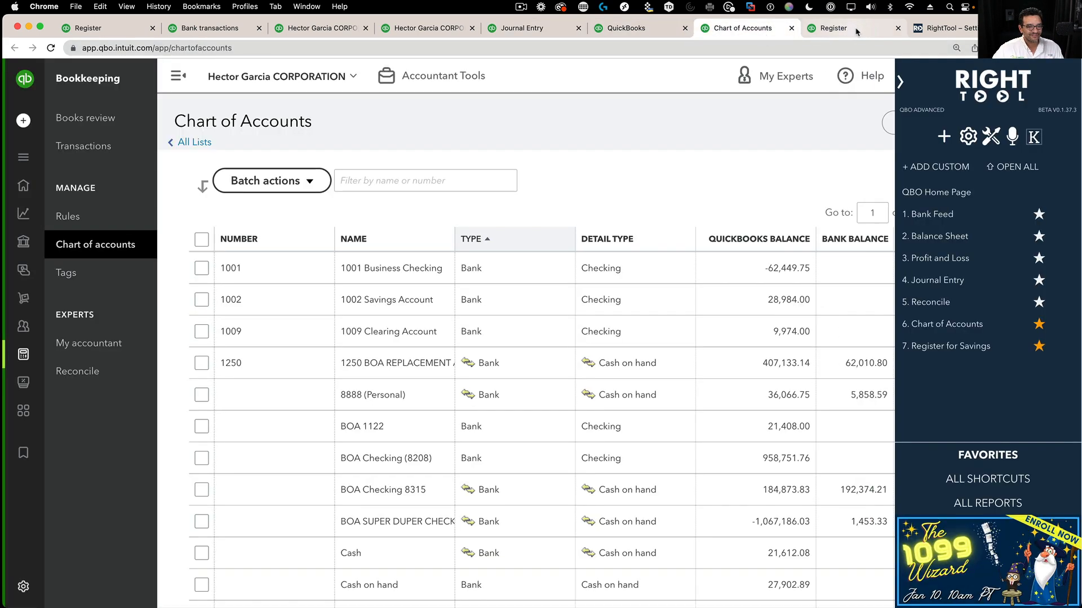
{"action": "left_click", "coordinate": [852, 29]}
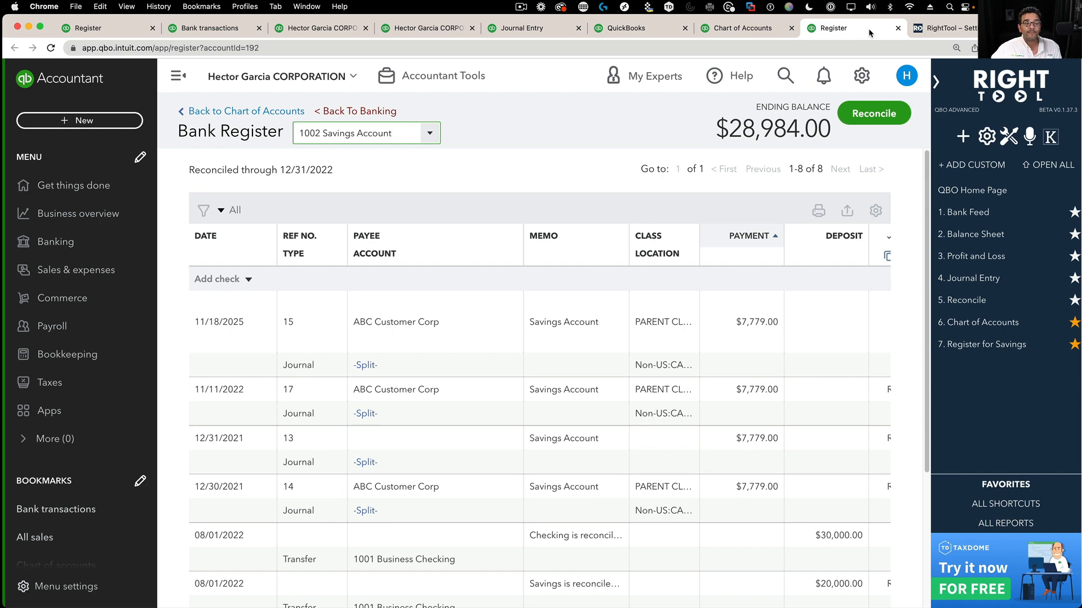
{"action": "left_click", "coordinate": [898, 28]}
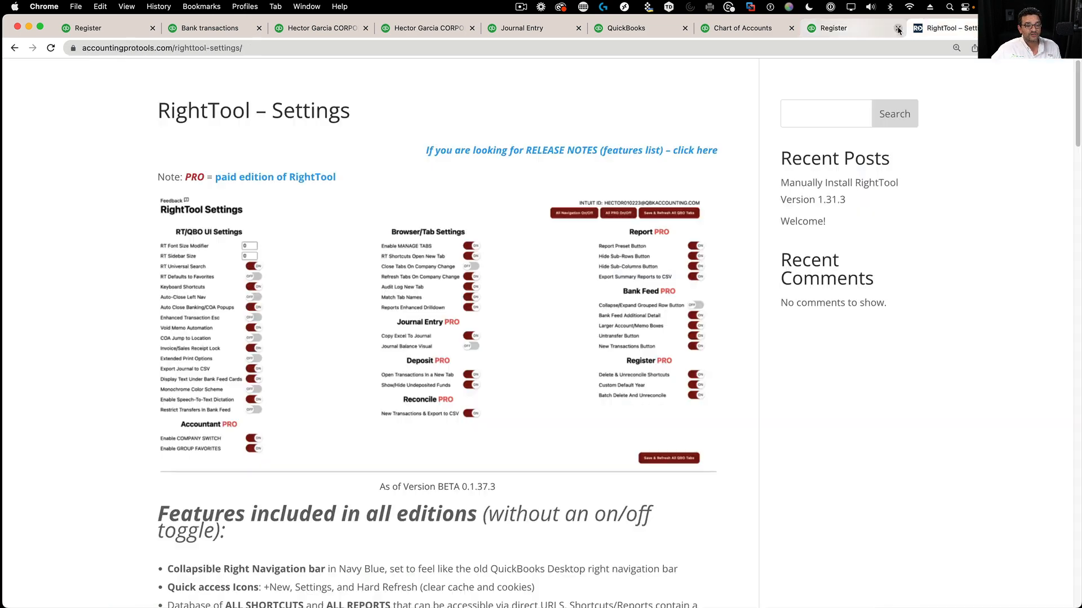
{"action": "left_click", "coordinate": [791, 27]}
{"action": "left_click", "coordinate": [685, 27]}
{"action": "left_click", "coordinate": [578, 28]}
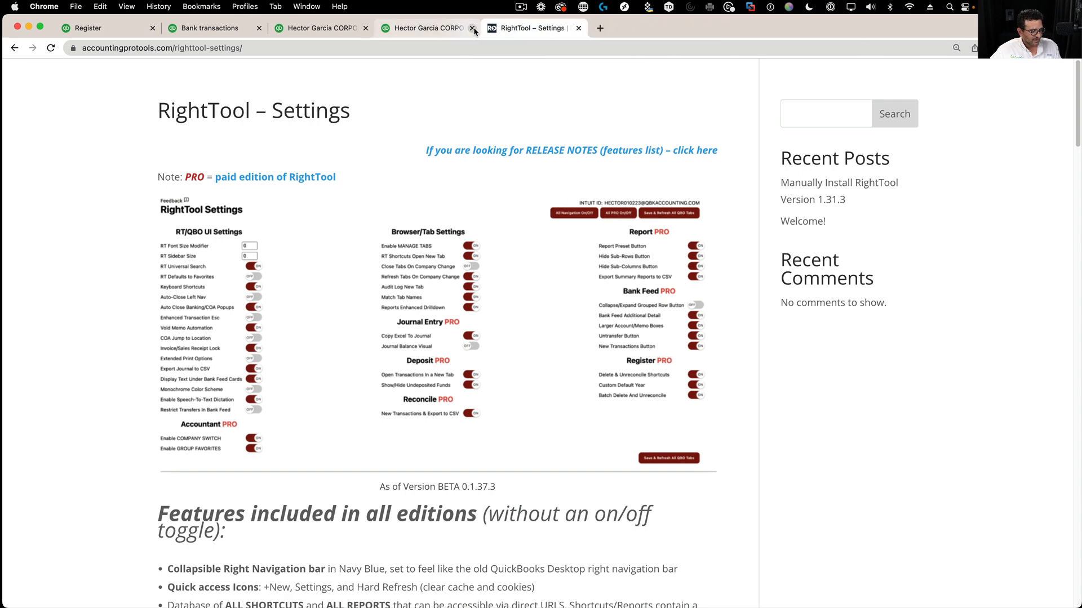
{"action": "left_click", "coordinate": [471, 29]}
{"action": "left_click", "coordinate": [366, 28]}
{"action": "left_click", "coordinate": [260, 29]}
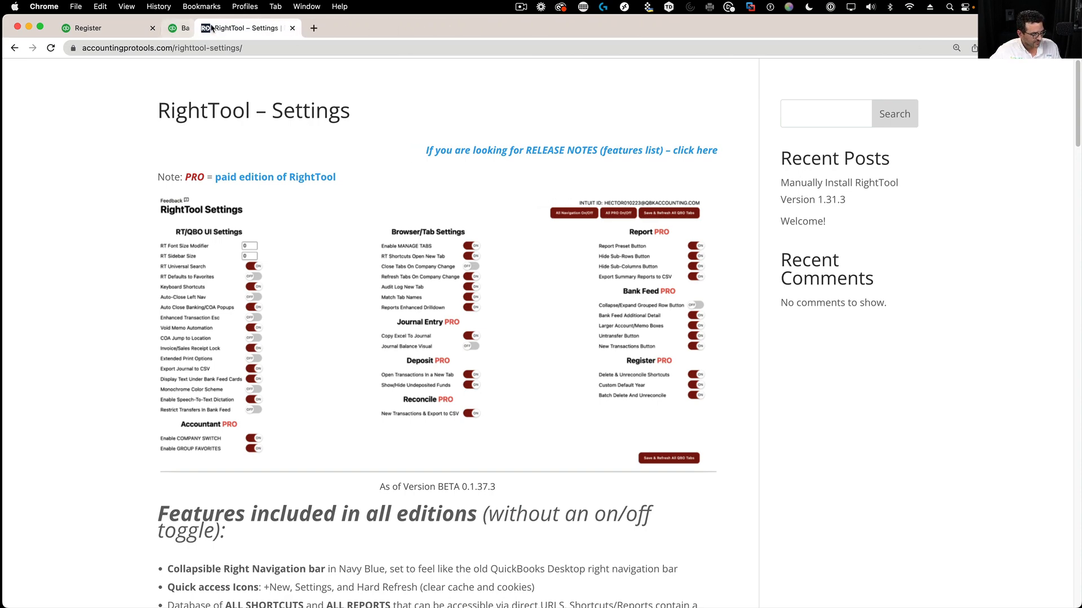
{"action": "left_click", "coordinate": [107, 27]}
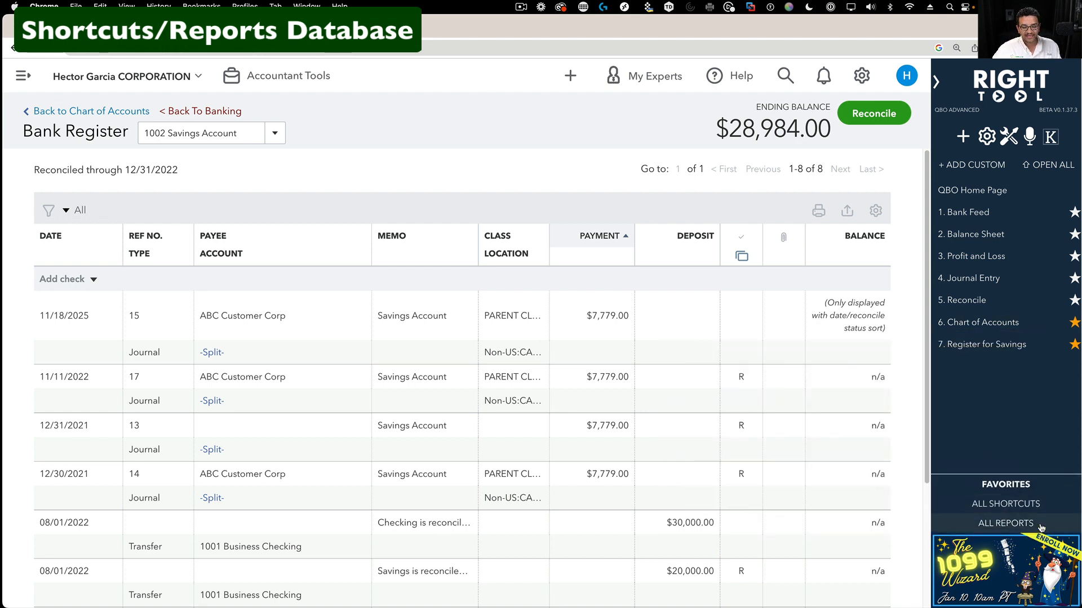
- Show RightTool's shortcut categories, from Customers and Sales through Reports and Taxes
{"action": "left_click", "coordinate": [1038, 507]}
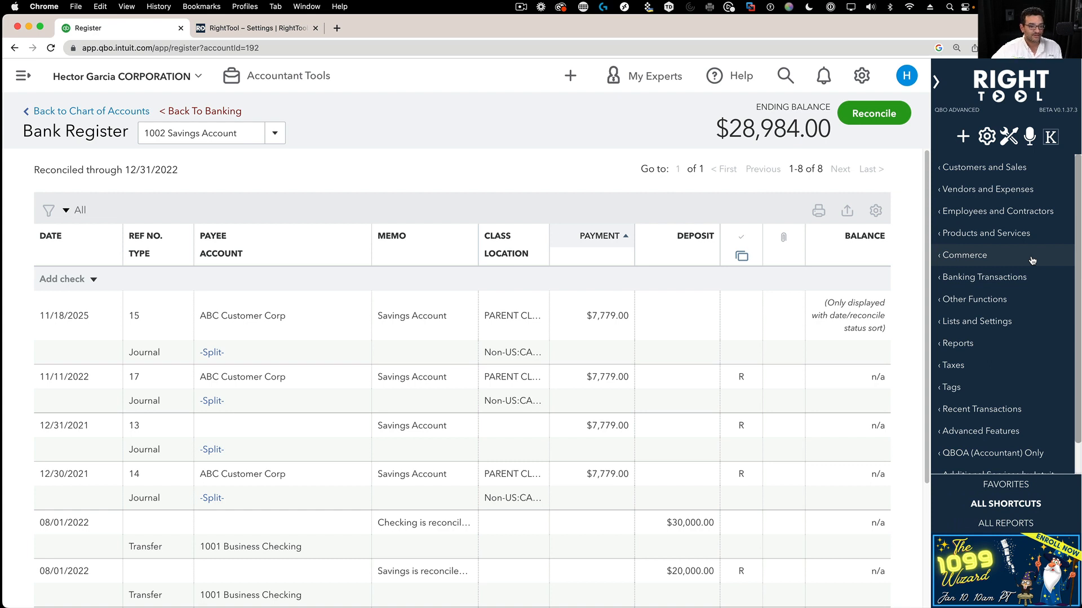
- Star Receive Payment, Invoice Center and Add customer under Customers and Sales
{"action": "left_click", "coordinate": [992, 169]}
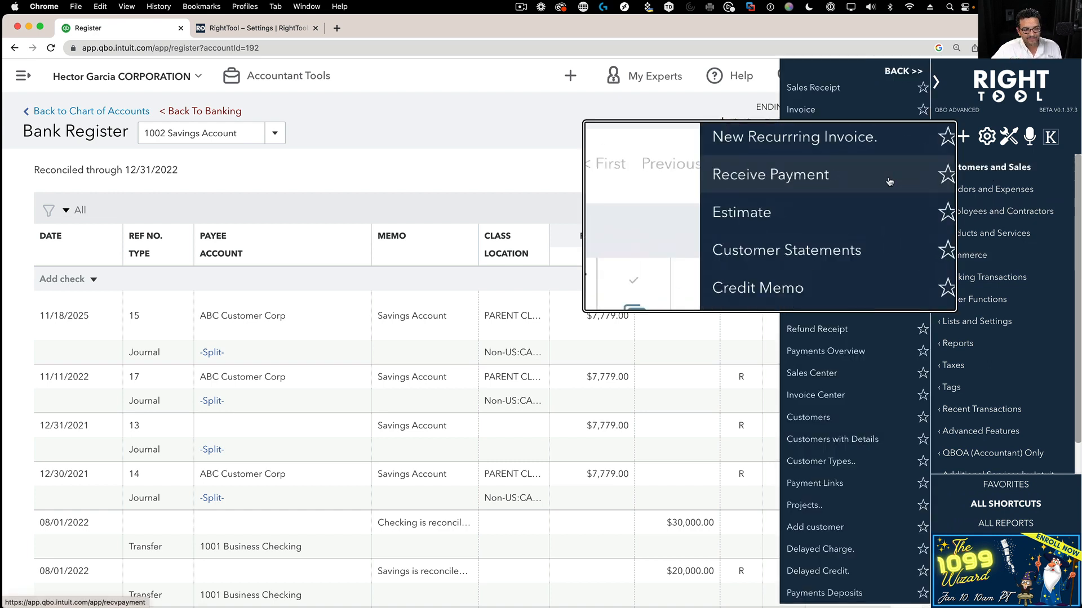
{"action": "left_click", "coordinate": [918, 177]}
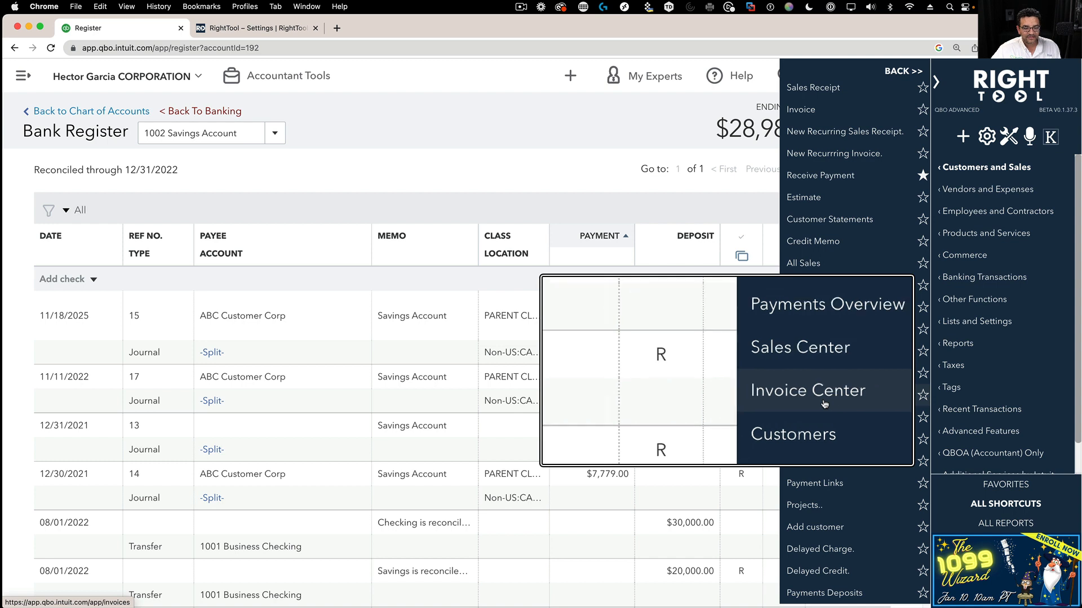
{"action": "left_click", "coordinate": [922, 396]}
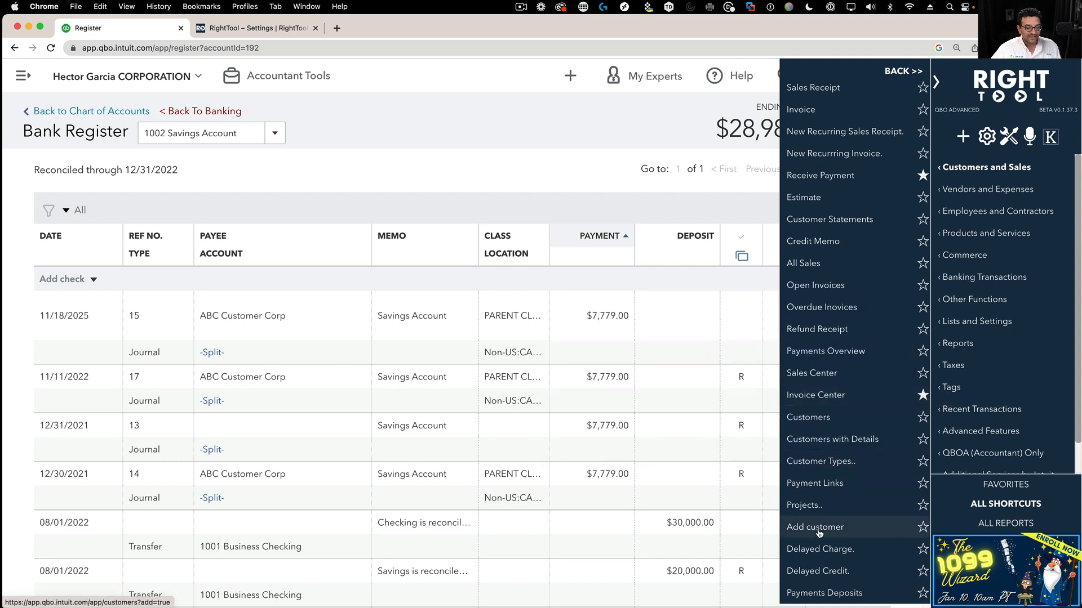
{"action": "left_click", "coordinate": [923, 527]}
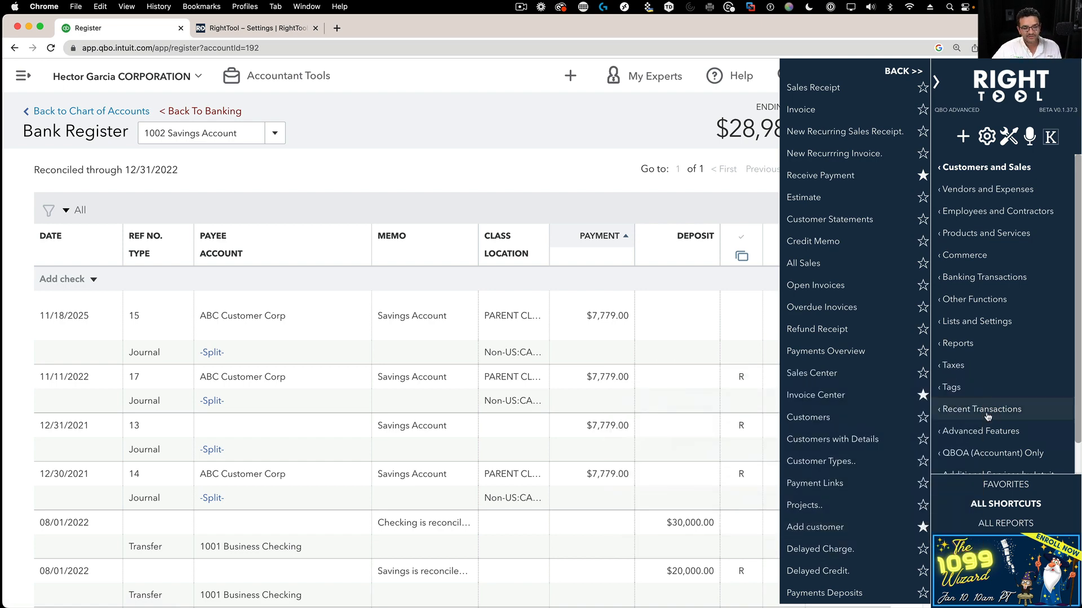
- Star Bill and Vendors with Details under Vendors and Expenses, then return to favorites
{"action": "left_click", "coordinate": [979, 191]}
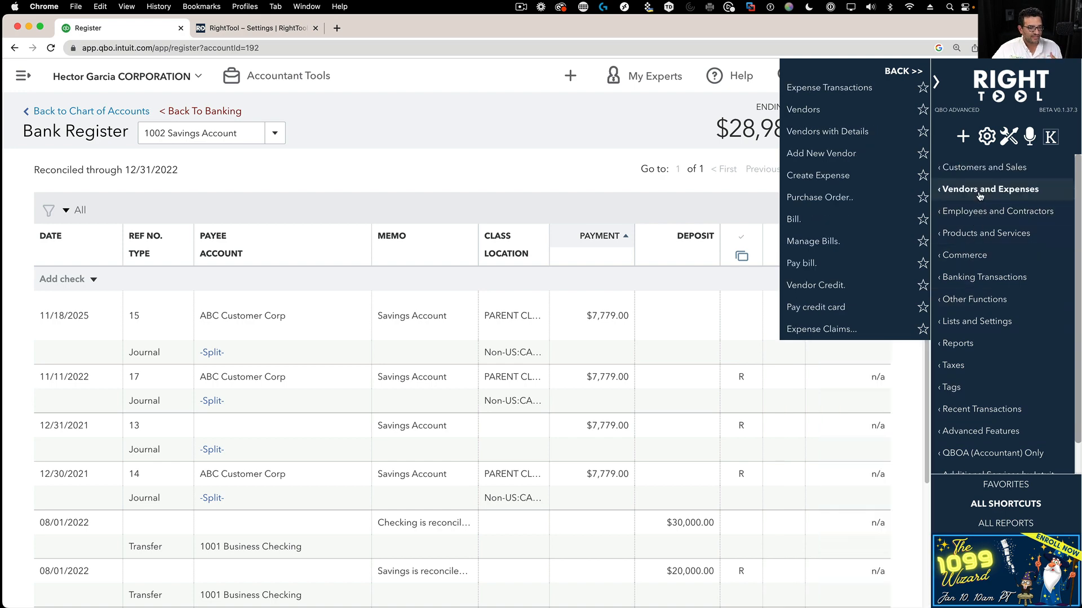
{"action": "left_click", "coordinate": [922, 219]}
{"action": "left_click", "coordinate": [922, 132]}
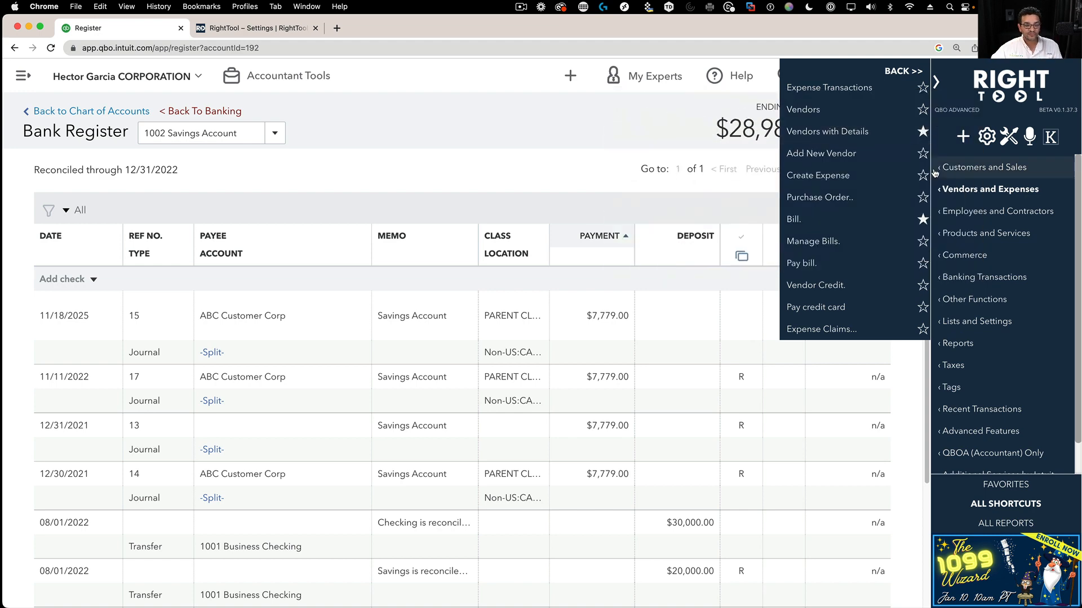
{"action": "left_click", "coordinate": [1020, 487]}
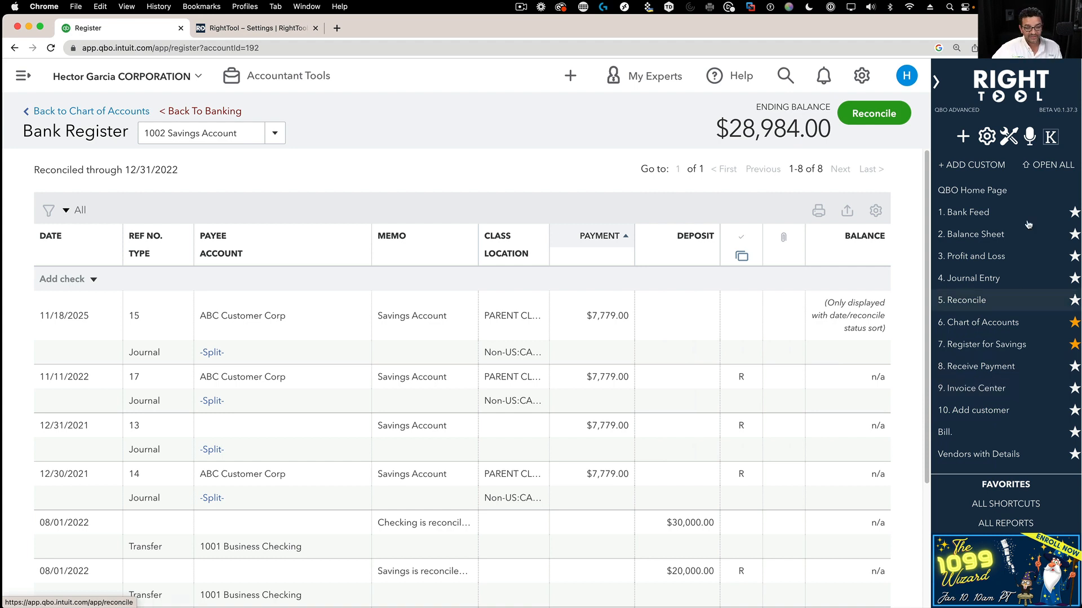
- Unstar Balance Sheet and Bill, then star Balance Sheet and Balance Sheet Detail under Business Overview
{"action": "left_click", "coordinate": [1068, 237]}
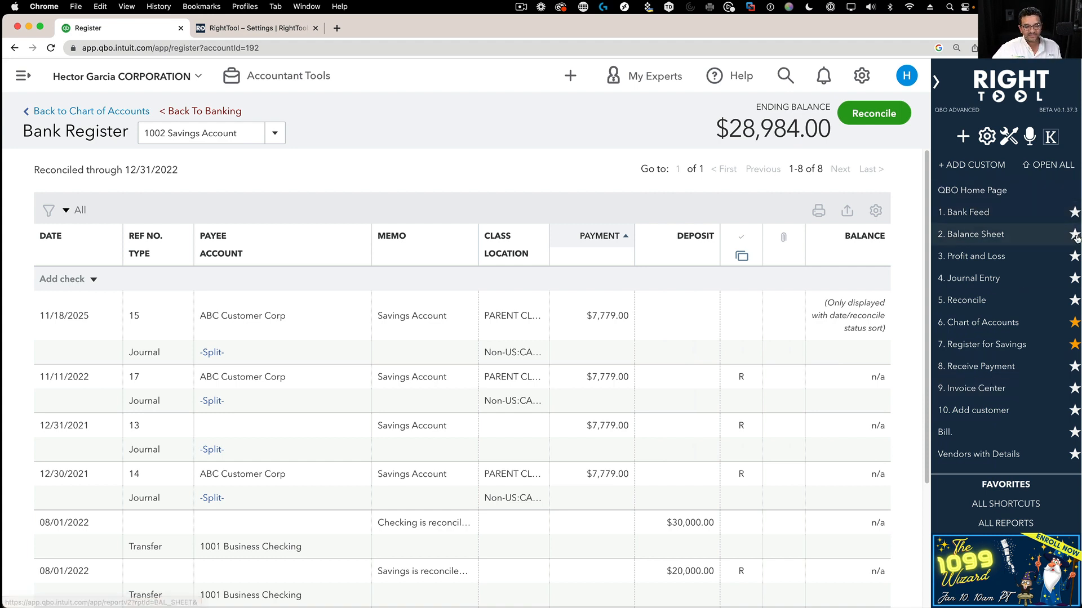
{"action": "left_click", "coordinate": [1073, 413]}
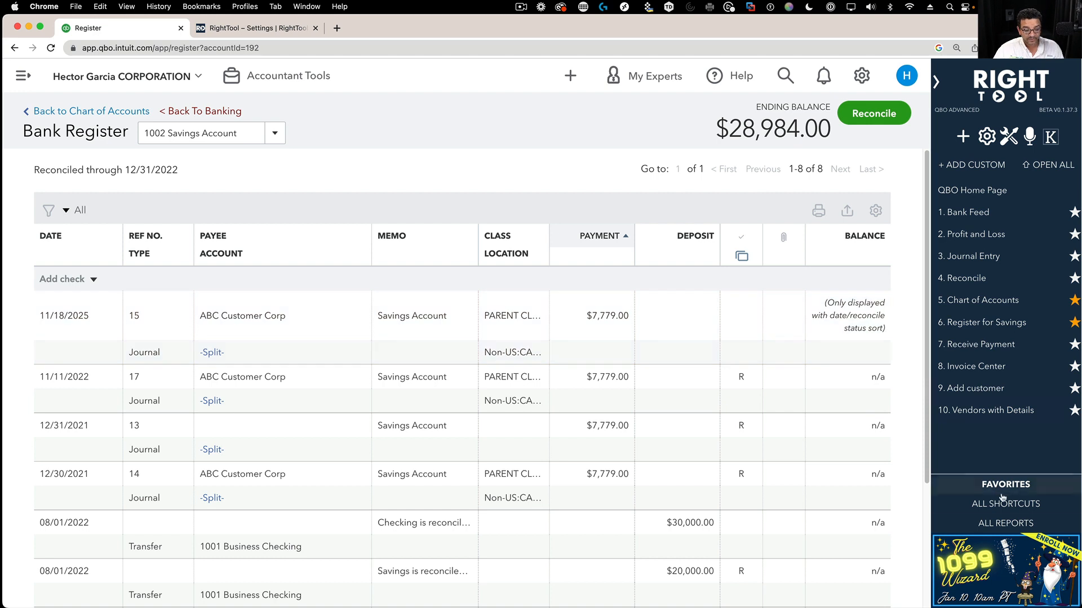
{"action": "left_click", "coordinate": [1030, 528]}
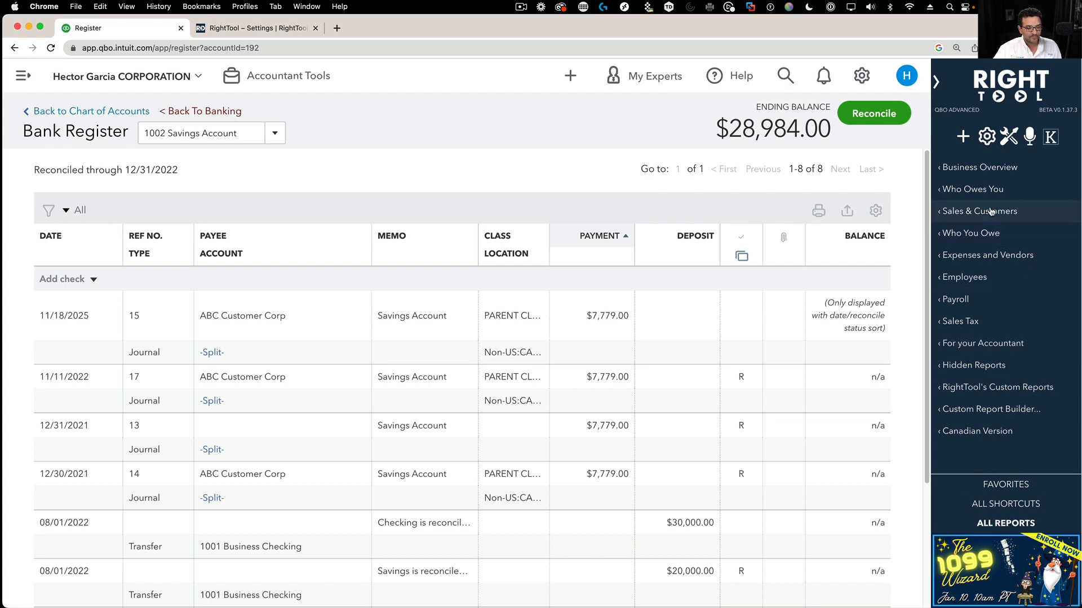
{"action": "left_click", "coordinate": [973, 172]}
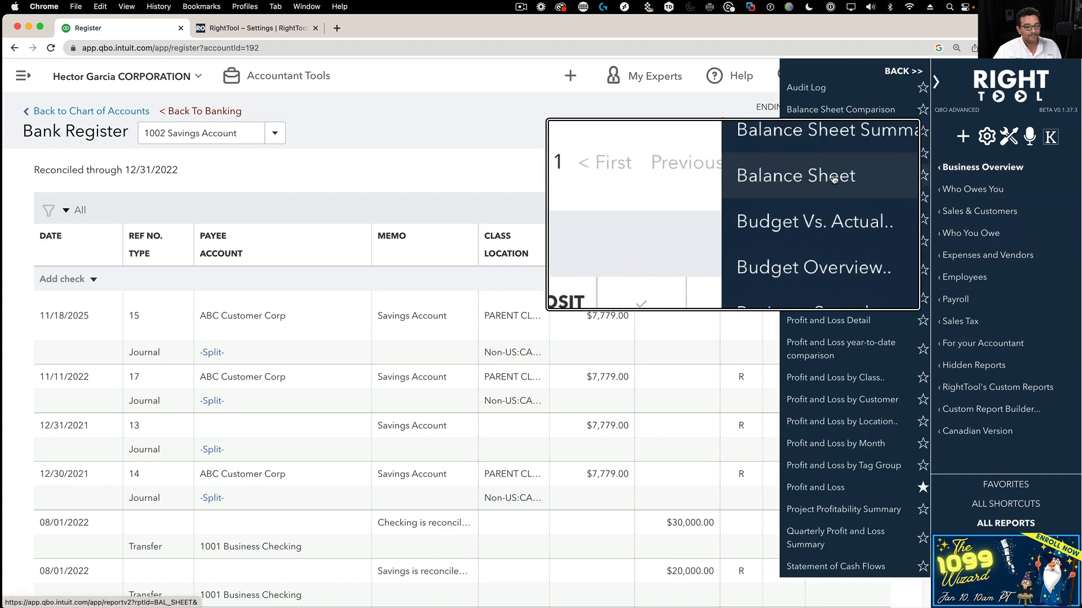
{"action": "left_click", "coordinate": [923, 175]}
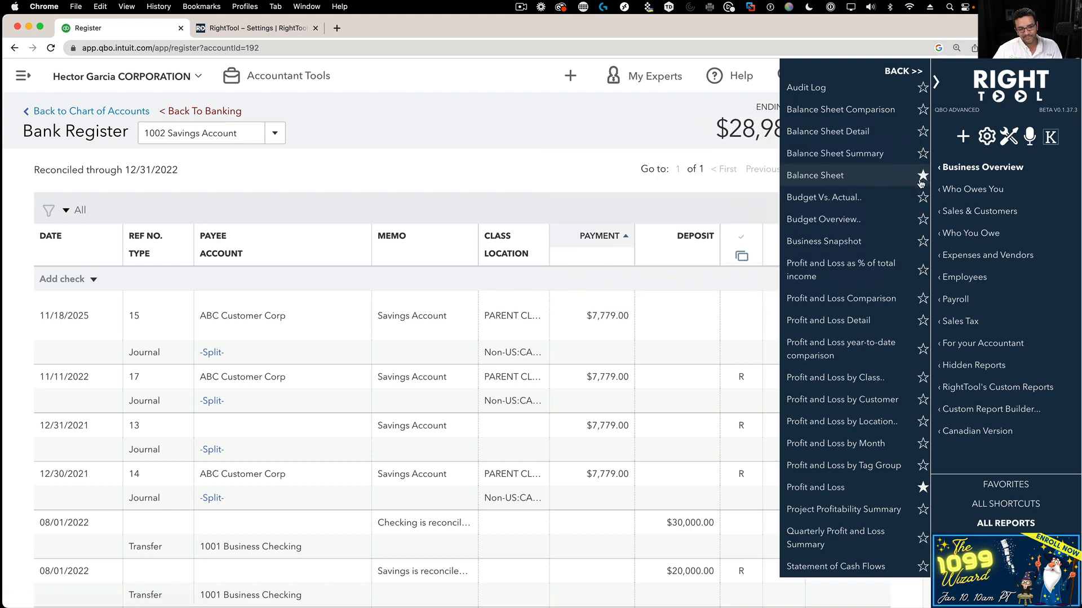
{"action": "left_click", "coordinate": [922, 134]}
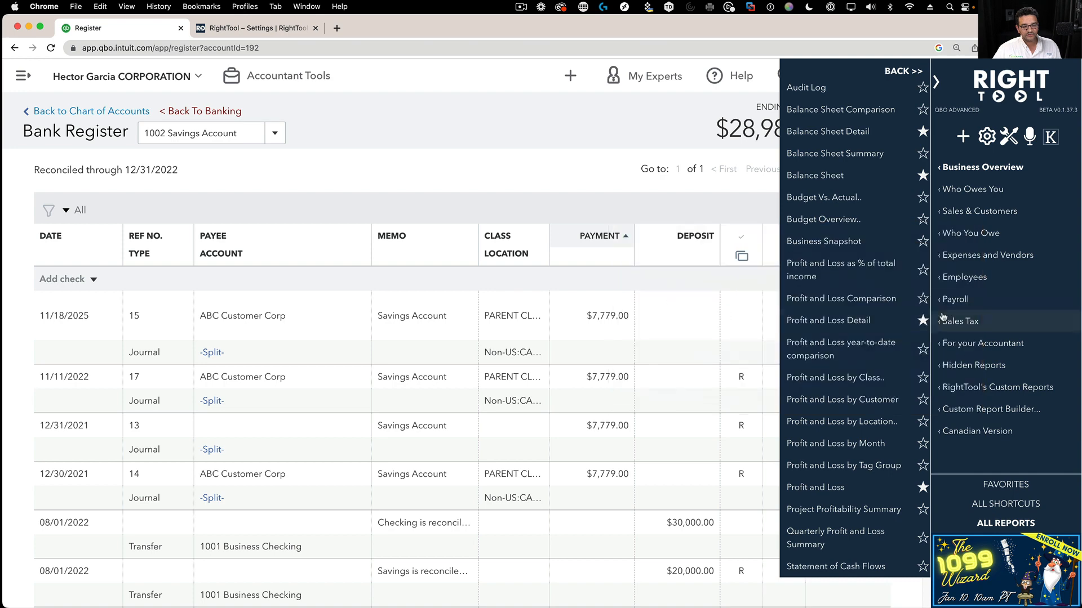
{"action": "left_click", "coordinate": [1006, 484]}
{"action": "scroll", "coordinate": [964, 326], "scroll_direction": "down", "scroll_amount": 1}
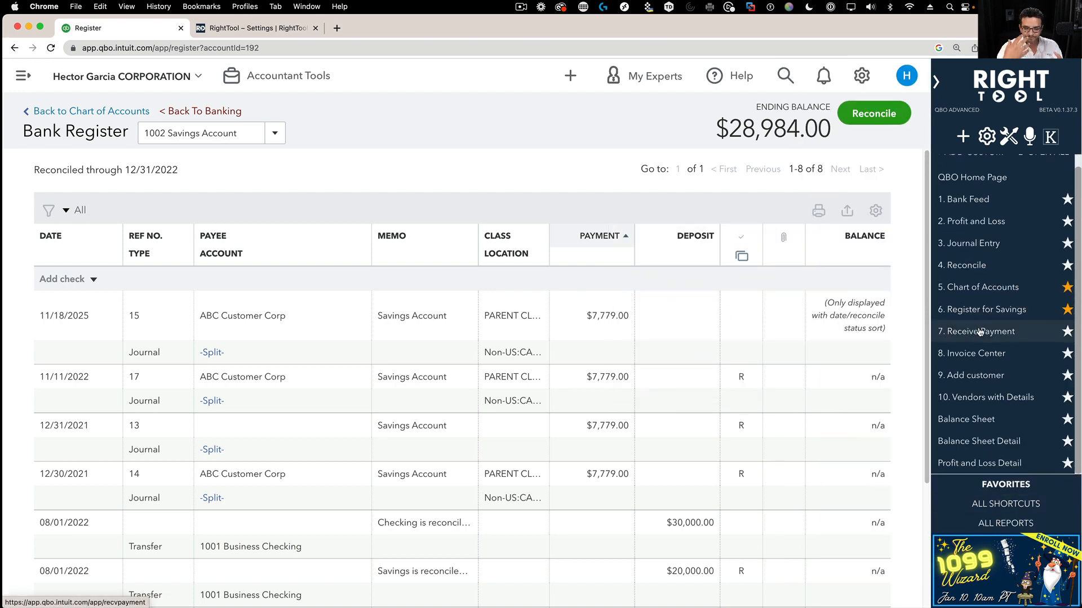
{"action": "scroll", "coordinate": [980, 332], "scroll_direction": "up", "scroll_amount": 1}
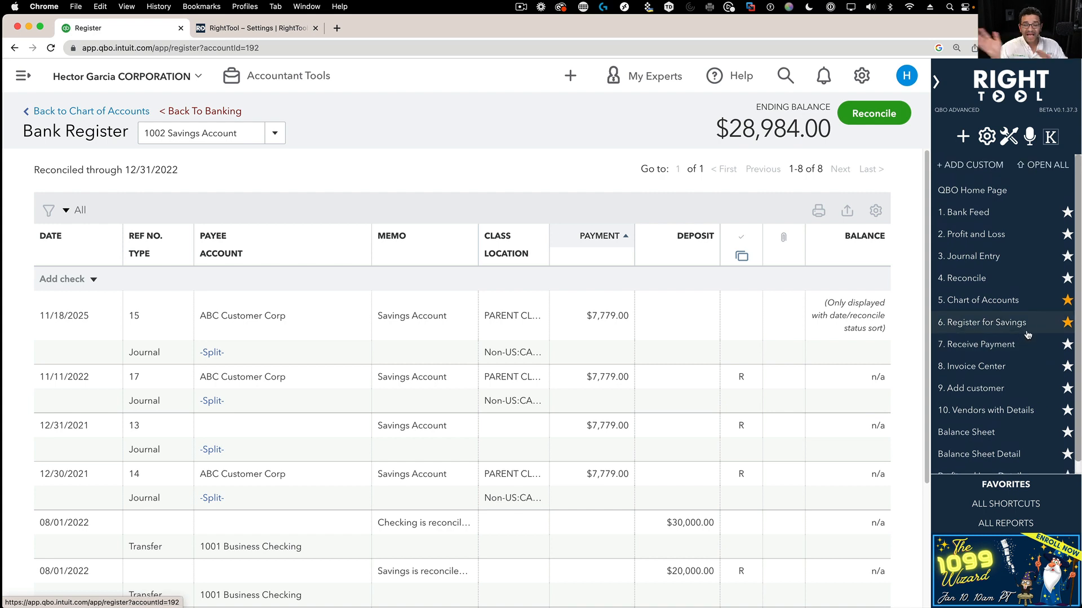
{"action": "left_click", "coordinate": [1026, 505]}
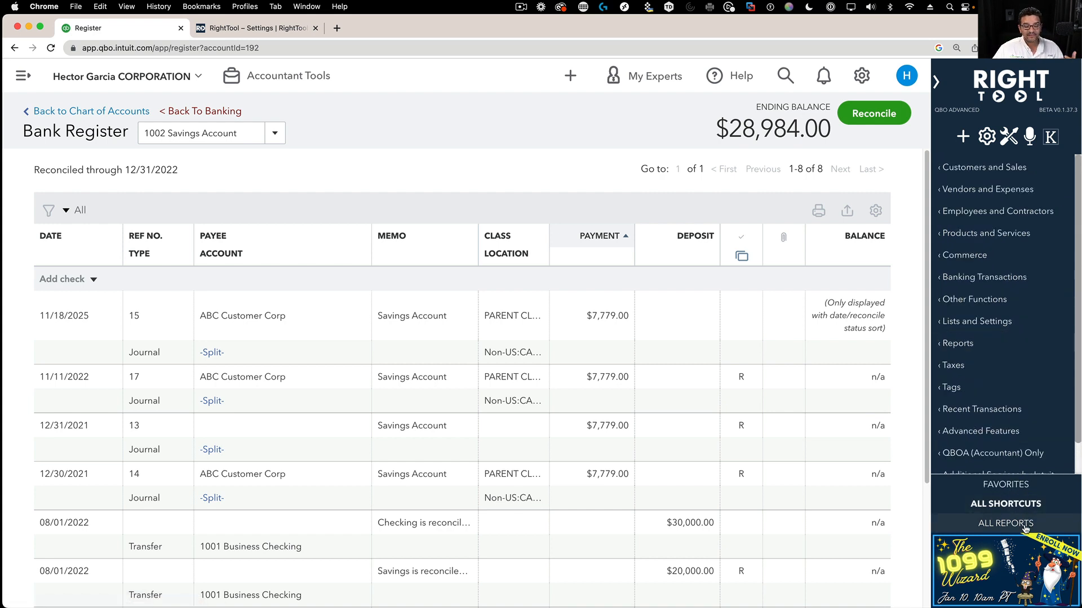
- Browse RightTool's report categories and open the RightTool Options page
{"action": "left_click", "coordinate": [1025, 525]}
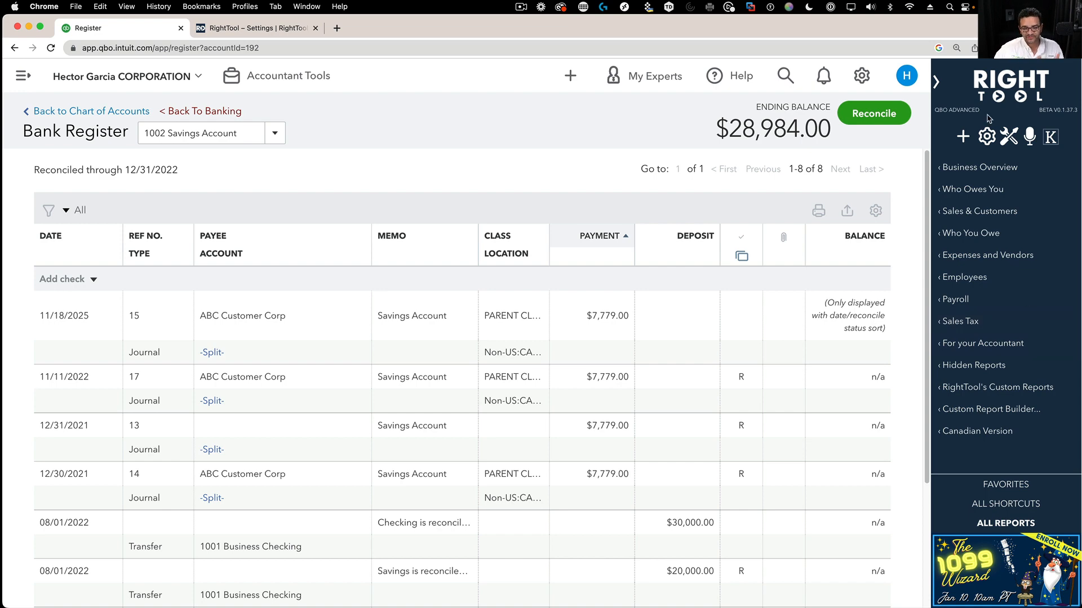
{"action": "left_click", "coordinate": [1012, 141]}
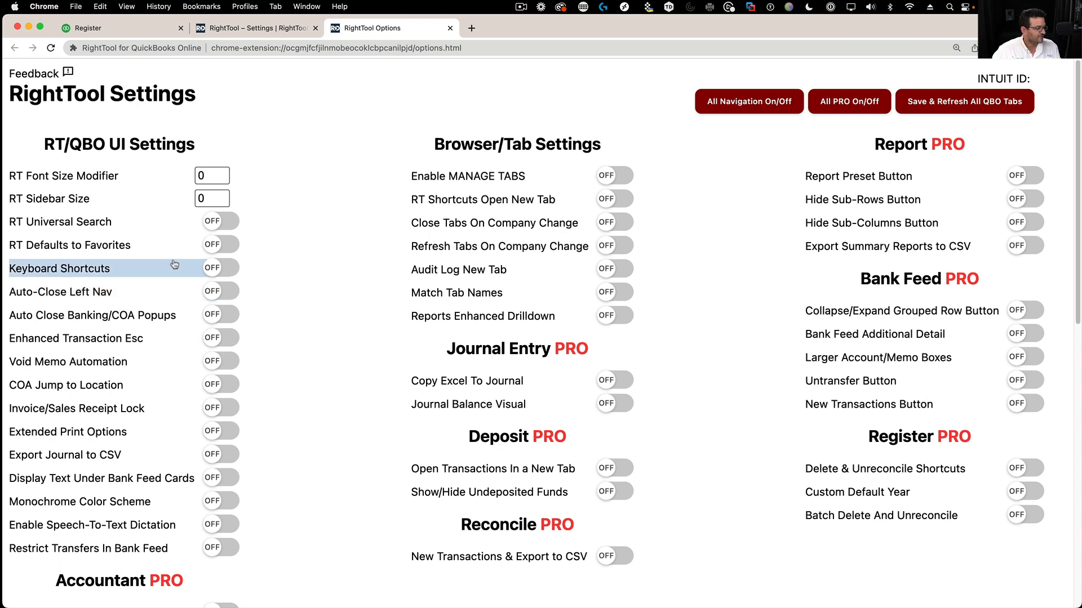
- Switch on RT Universal Search and Enable MANAGE TABS, then return to the Register tab
{"action": "left_click", "coordinate": [214, 226]}
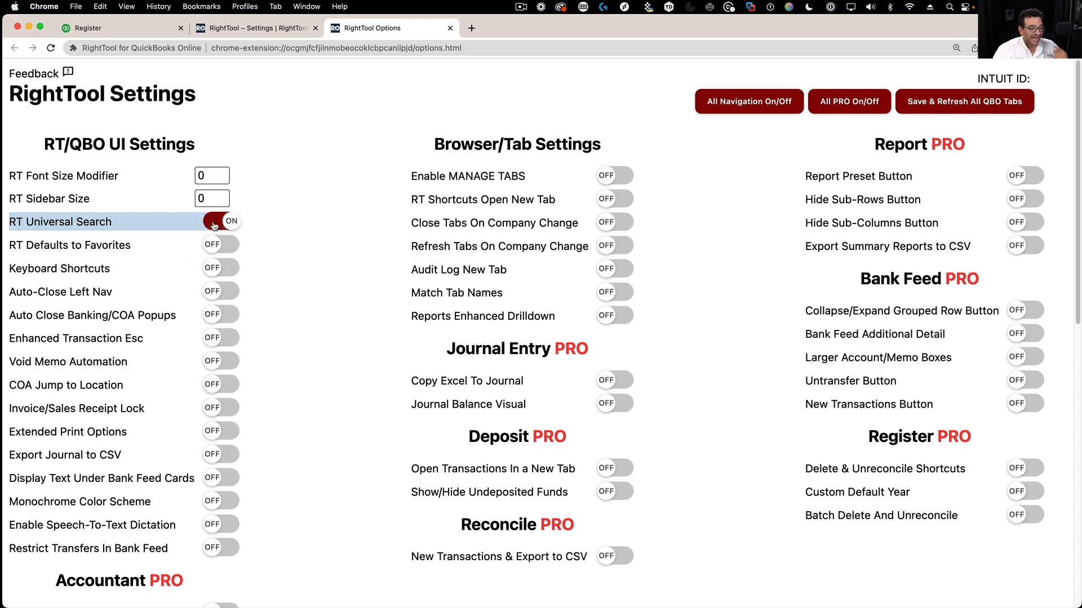
{"action": "left_click", "coordinate": [613, 179]}
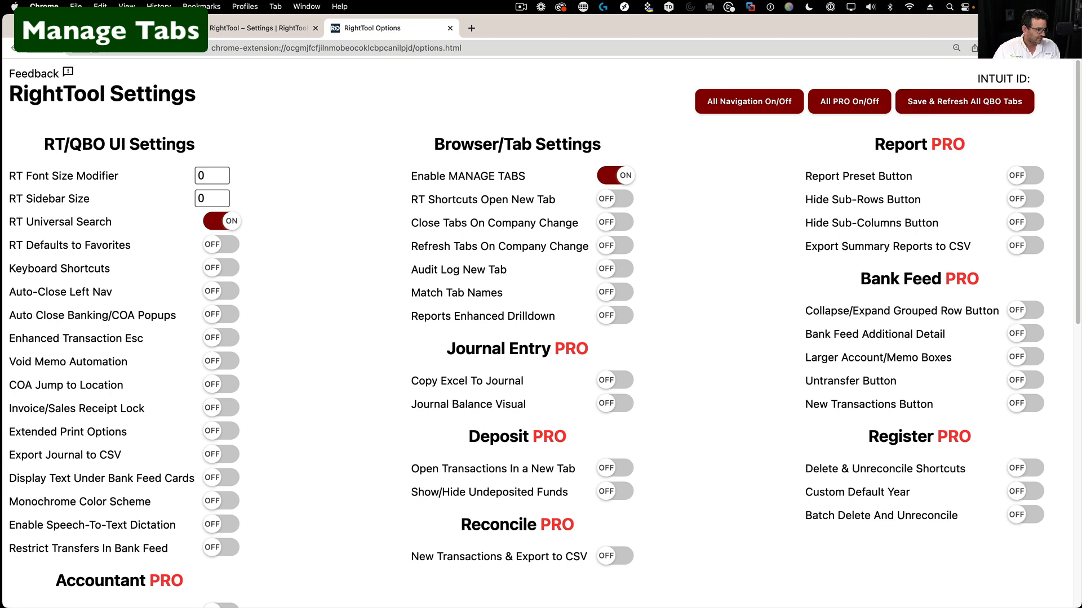
{"action": "left_click", "coordinate": [124, 28]}
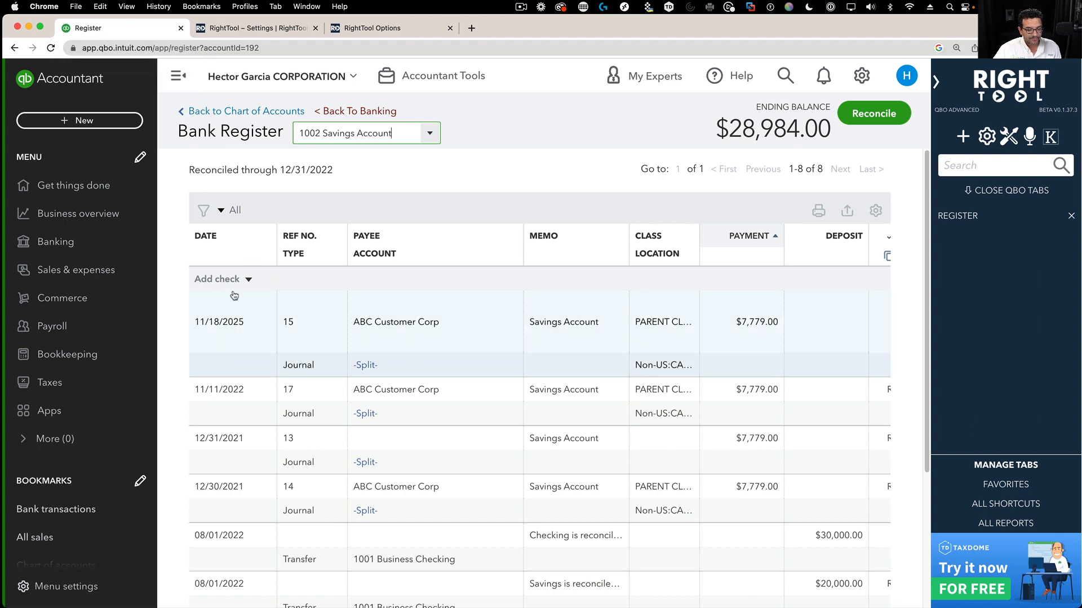
- Show RightTool's Favorites list and open all favourite shortcuts, each in its own browser tab
{"action": "left_click", "coordinate": [1023, 492]}
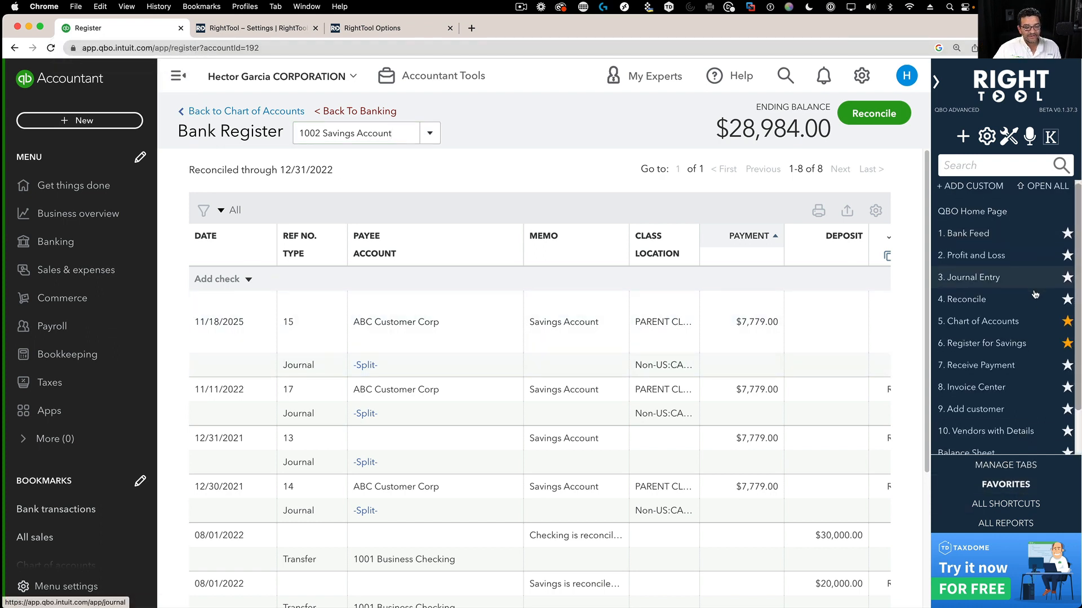
{"action": "scroll", "coordinate": [1035, 303], "scroll_direction": "down", "scroll_amount": 2}
{"action": "scroll", "coordinate": [1035, 303], "scroll_direction": "up", "scroll_amount": 2}
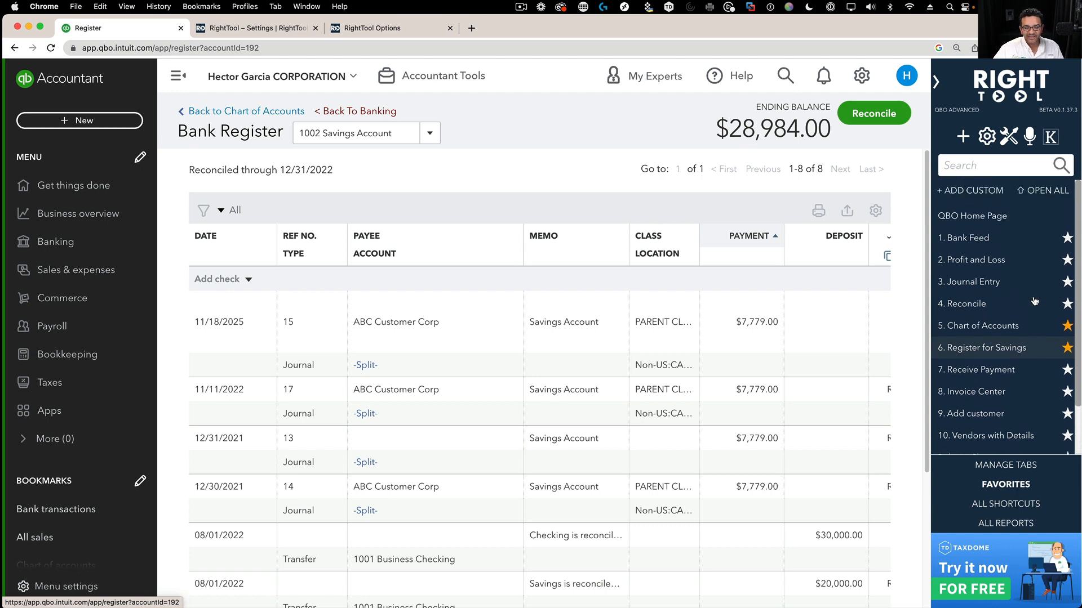
{"action": "left_click", "coordinate": [1045, 193]}
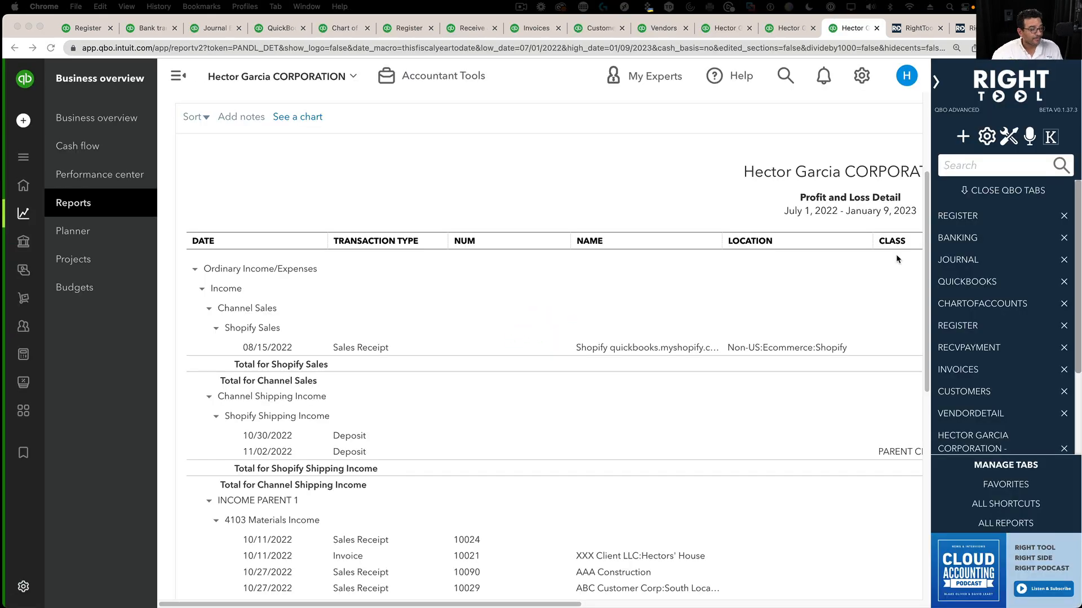
- Look through the new tabs: bank register, bank transactions, Journal Entry, Reconcile, Chart of Accounts, second register
{"action": "left_click", "coordinate": [90, 31]}
{"action": "left_click", "coordinate": [144, 28]}
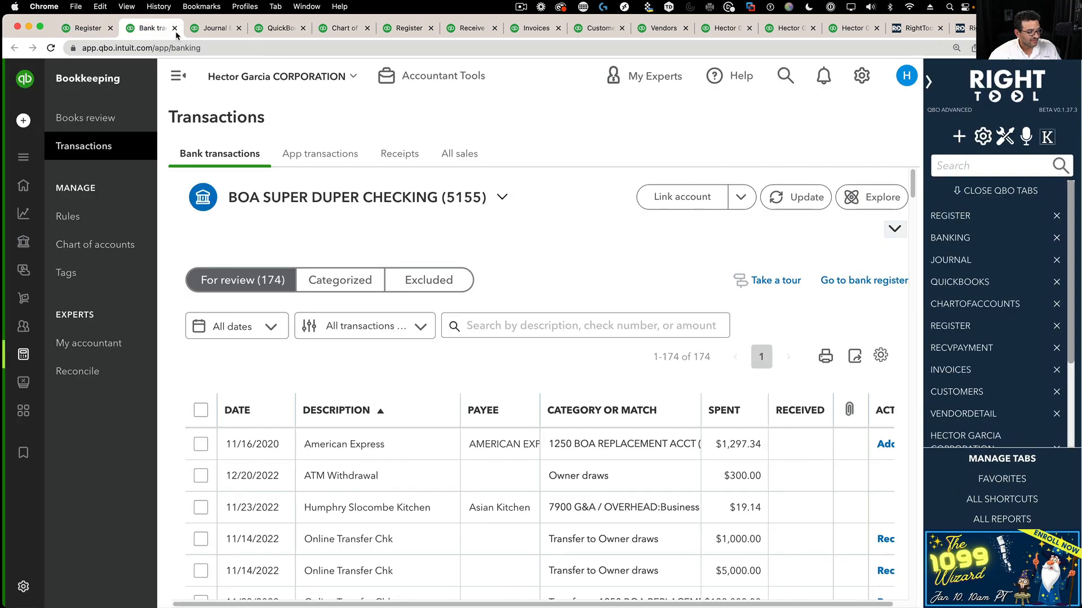
{"action": "left_click", "coordinate": [207, 31]}
{"action": "left_click", "coordinate": [279, 28]}
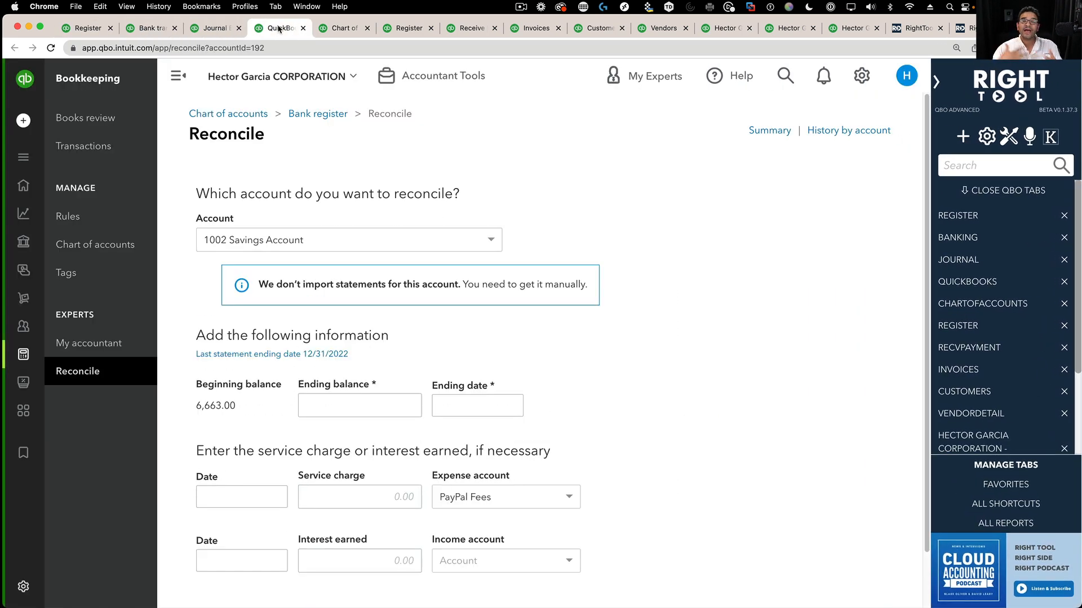
{"action": "left_click", "coordinate": [343, 28]}
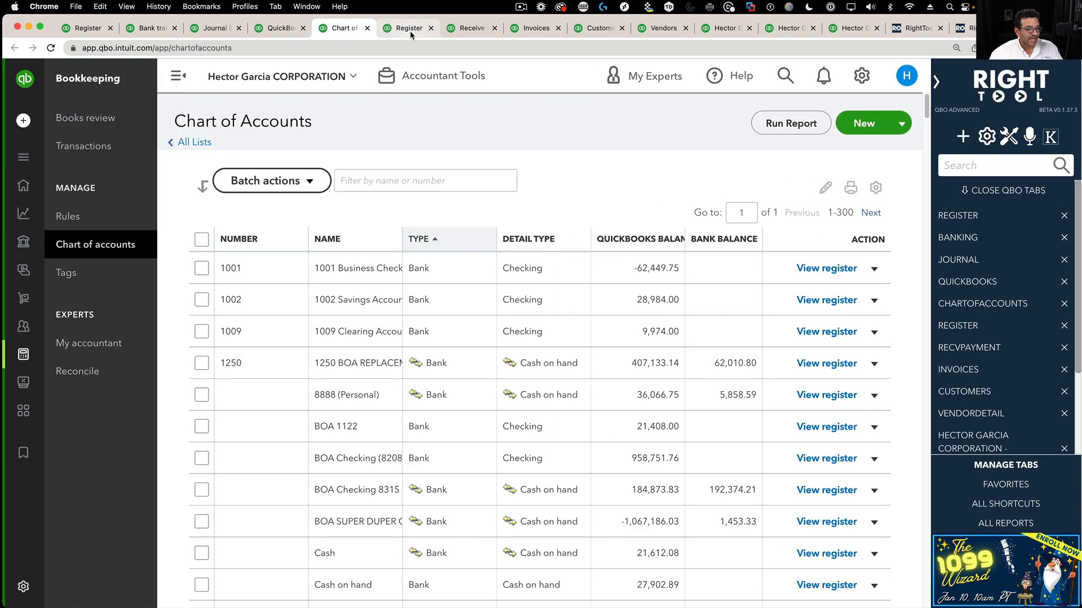
{"action": "left_click", "coordinate": [410, 31]}
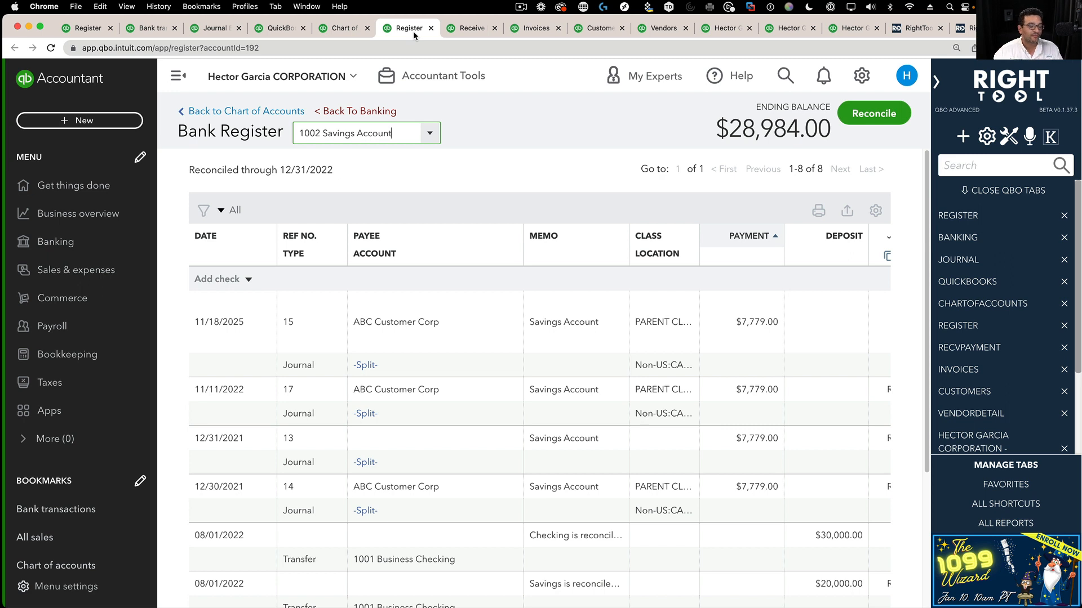
- Jump to Vendor Detail and back to the bank register via RightTool's tab list, then request Close QBO Tabs
{"action": "left_click", "coordinate": [1022, 474]}
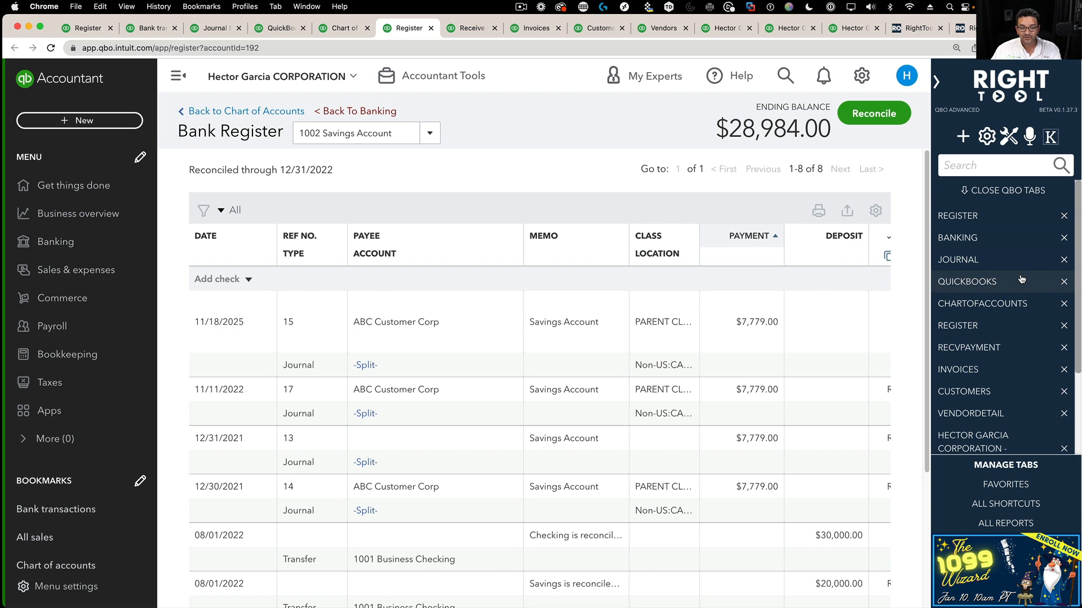
{"action": "scroll", "coordinate": [980, 191], "scroll_direction": "down", "scroll_amount": 2}
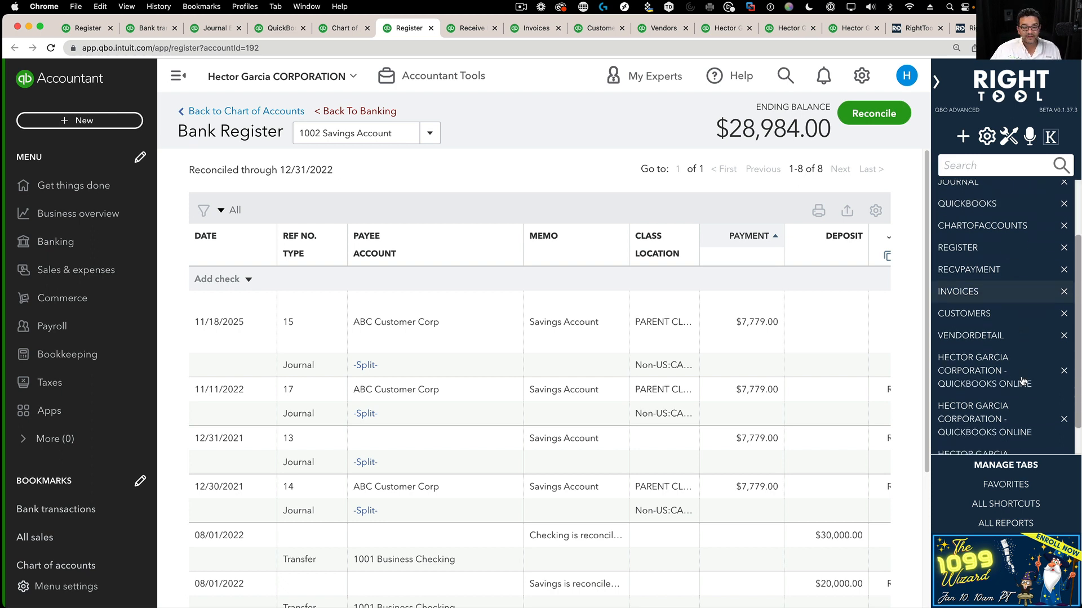
{"action": "scroll", "coordinate": [990, 357], "scroll_direction": "up", "scroll_amount": 1}
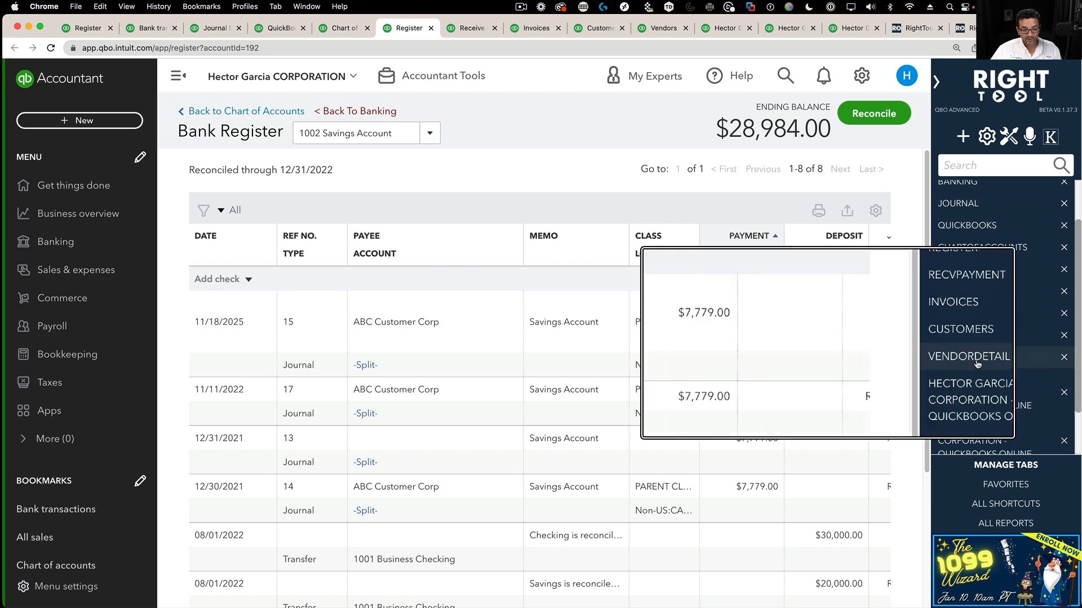
{"action": "left_click", "coordinate": [999, 360]}
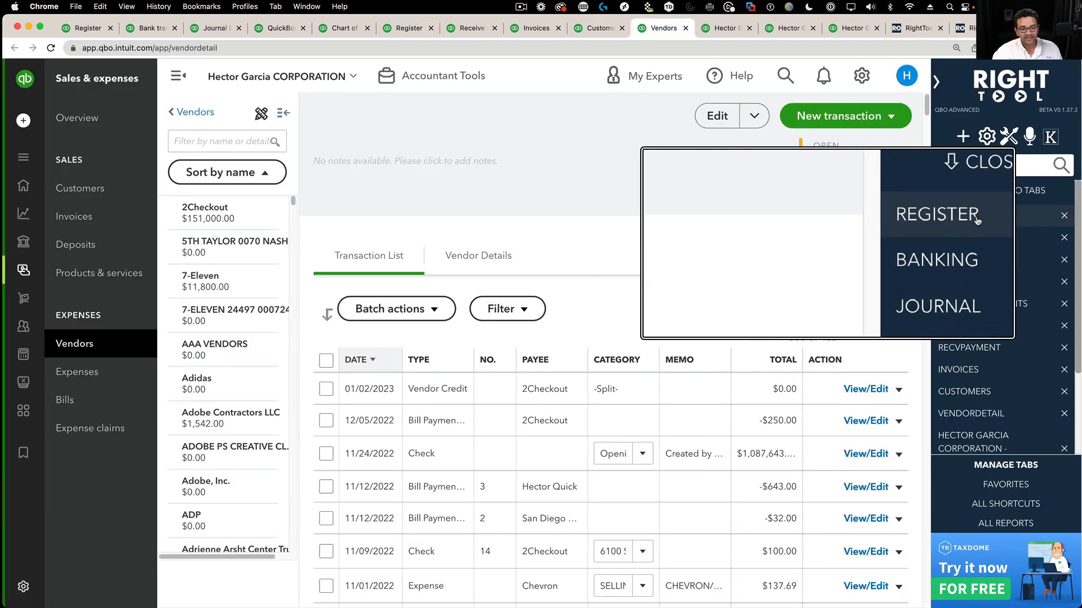
{"action": "left_click", "coordinate": [958, 216]}
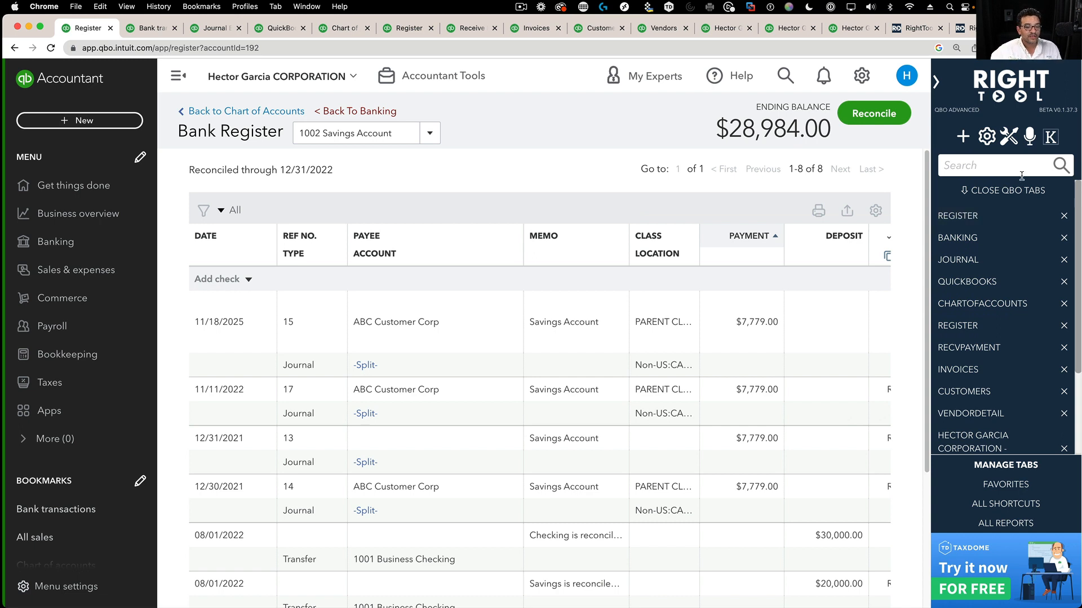
{"action": "left_click", "coordinate": [1008, 192]}
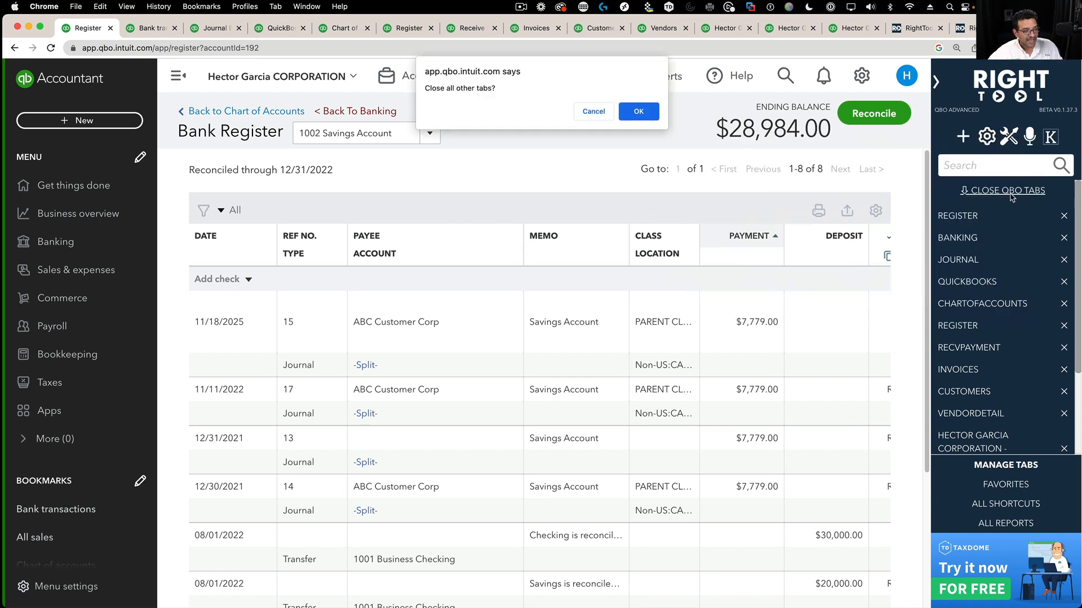
- Confirm closing the other tabs, then open the Bank Feed page from RightTool Favorites
{"action": "left_click", "coordinate": [639, 112]}
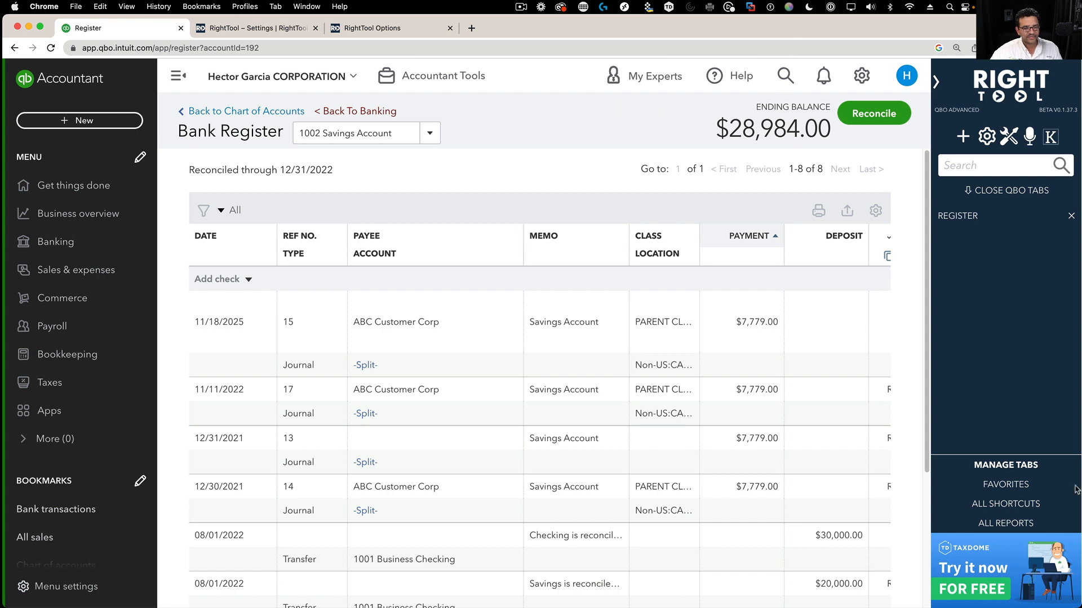
{"action": "left_click", "coordinate": [1000, 485]}
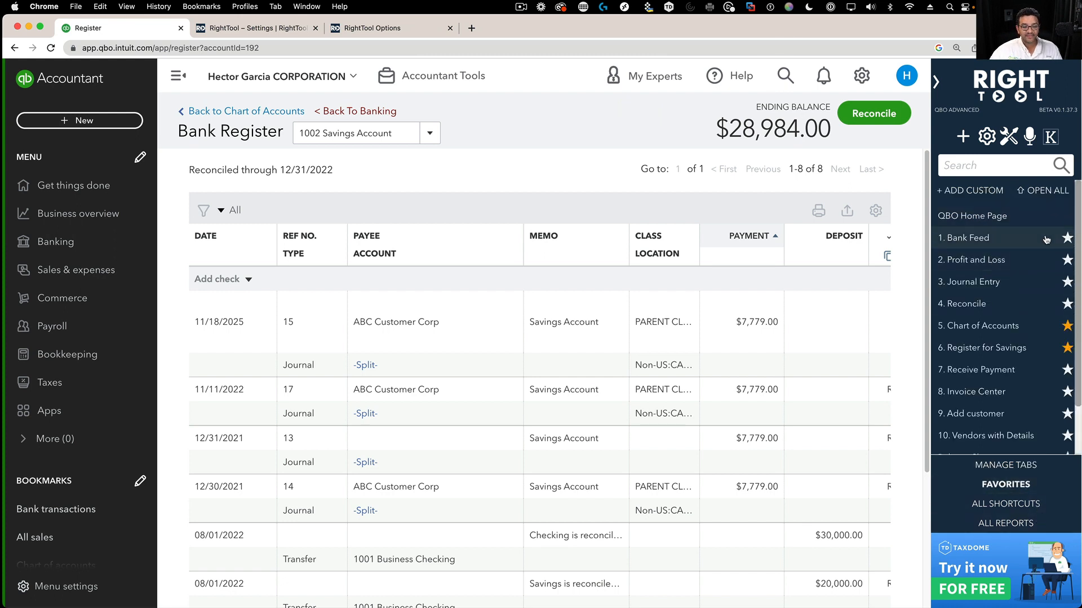
{"action": "left_click", "coordinate": [975, 238]}
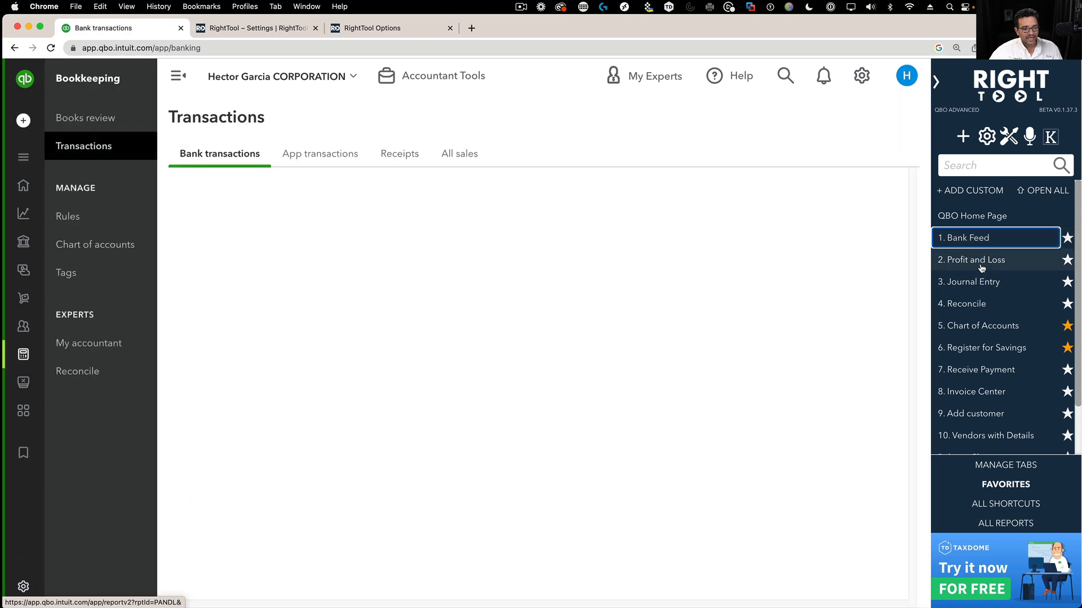
- Open the Profit and Loss, Journal Entry and Reconcile favourites in new browser tabs
{"action": "right_click", "coordinate": [979, 263]}
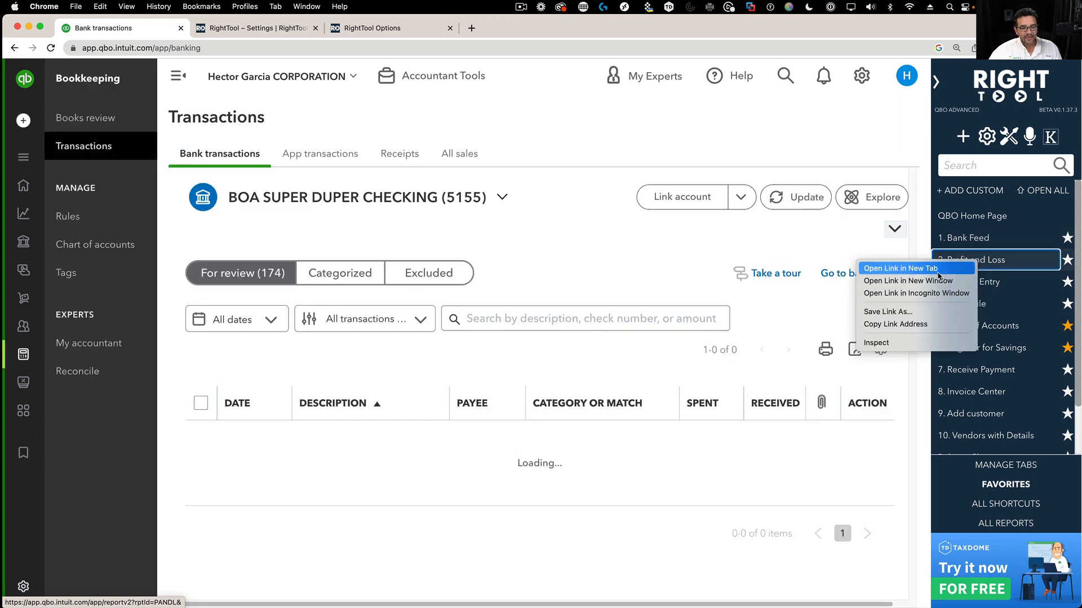
{"action": "left_click", "coordinate": [967, 269]}
{"action": "right_click", "coordinate": [977, 287]}
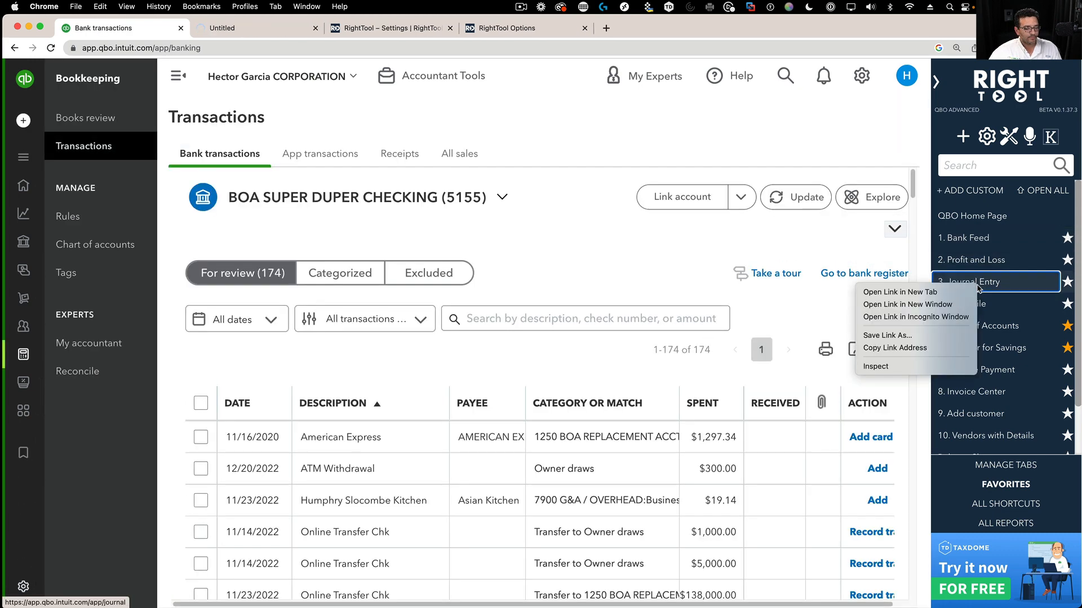
{"action": "left_click", "coordinate": [944, 293]}
{"action": "right_click", "coordinate": [982, 304]}
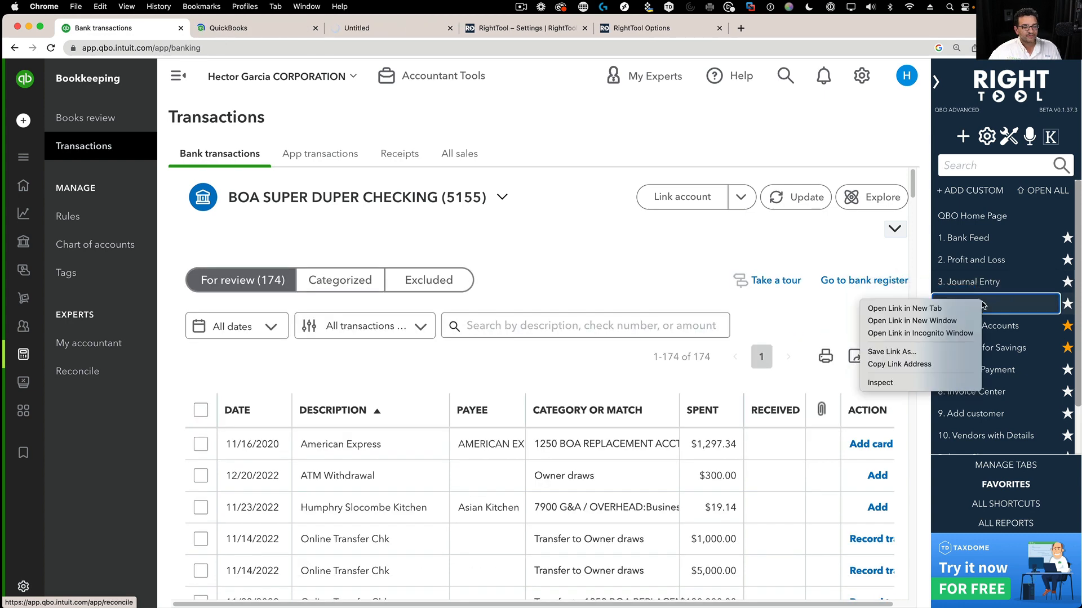
{"action": "left_click", "coordinate": [921, 309]}
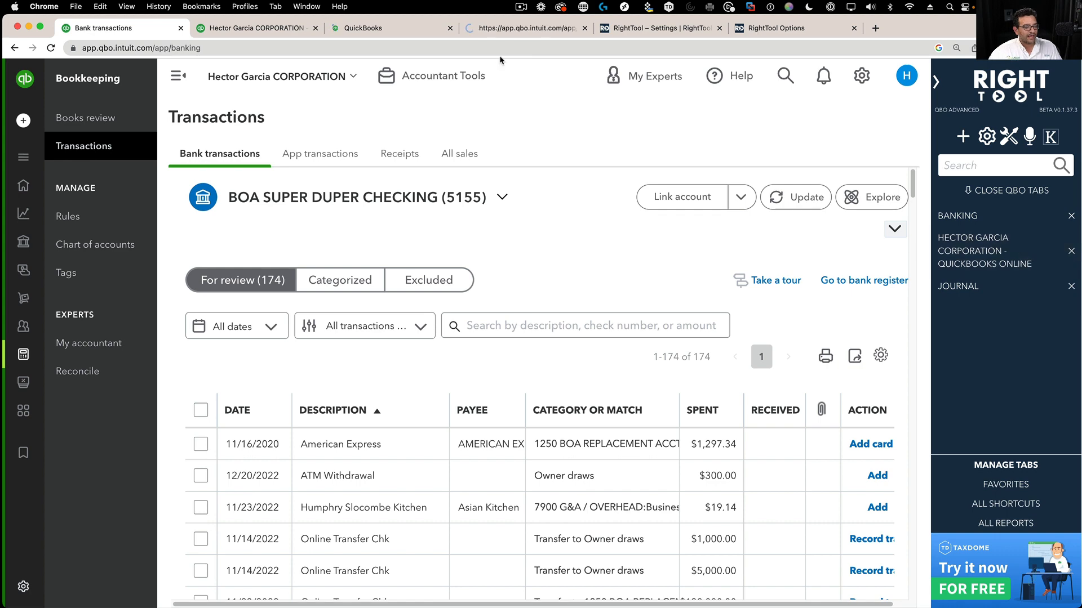
- Switch among the Profit and Loss, Journal Entry and Reconcile tabs, then close the Profit and Loss tab
{"action": "left_click", "coordinate": [229, 28]}
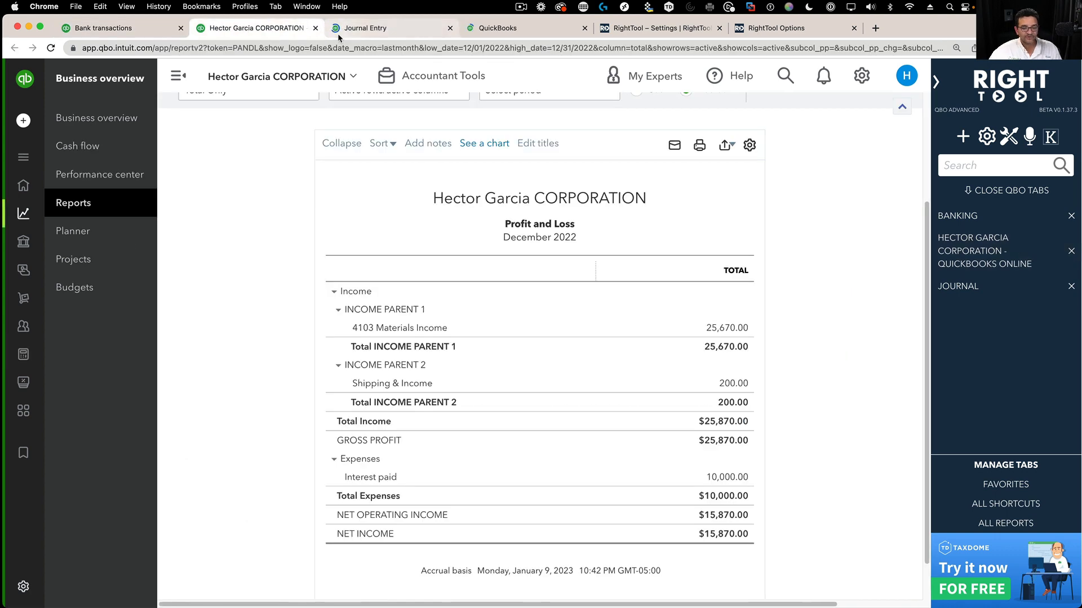
{"action": "left_click", "coordinate": [127, 29]}
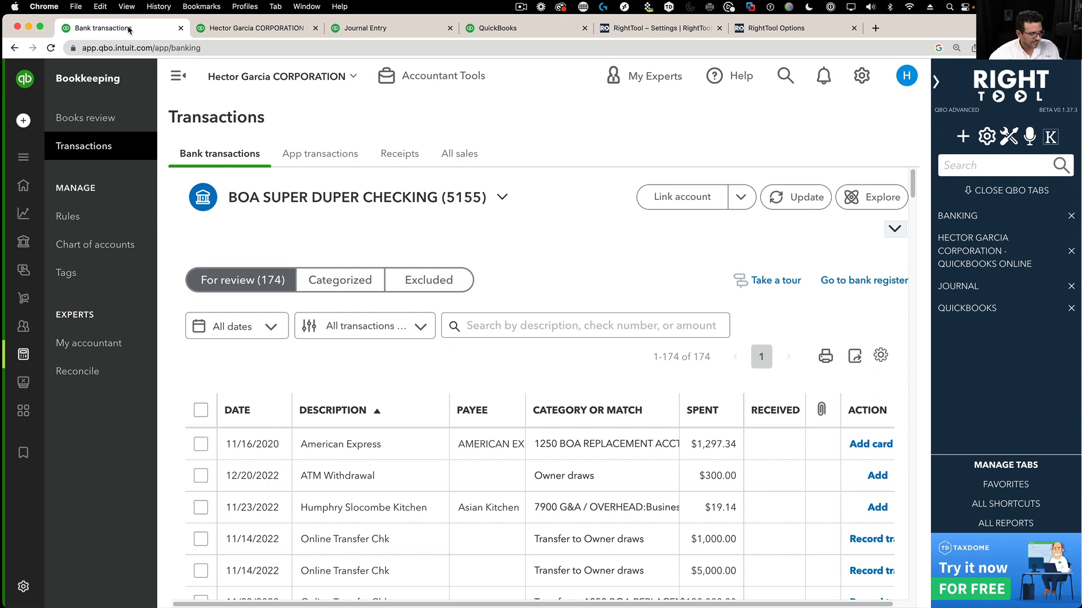
{"action": "left_click", "coordinate": [303, 31]}
{"action": "left_click", "coordinate": [381, 31]}
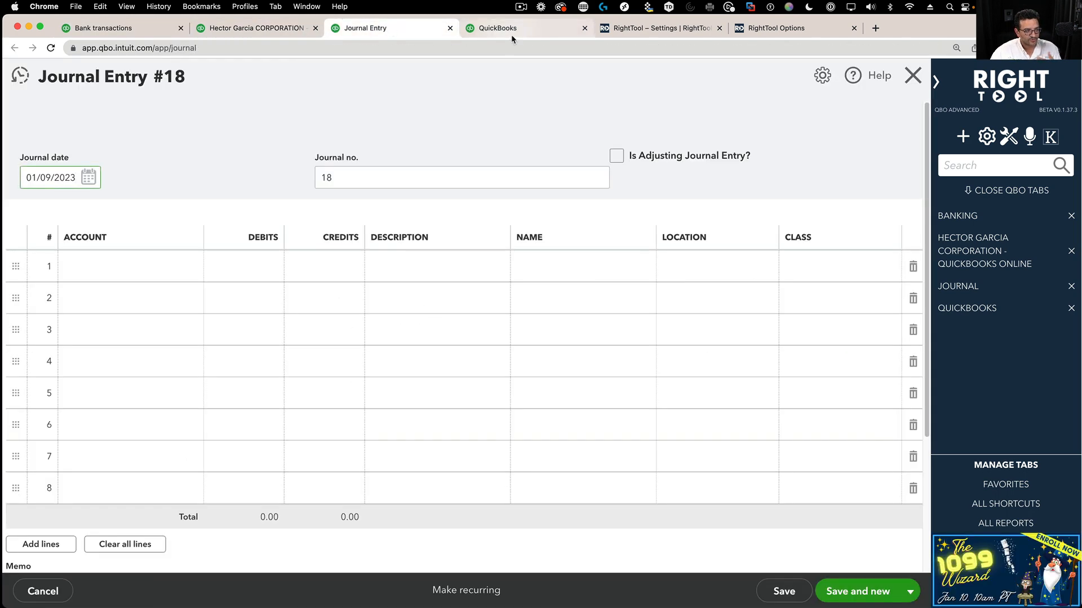
{"action": "left_click", "coordinate": [512, 34]}
{"action": "left_click", "coordinate": [97, 31]}
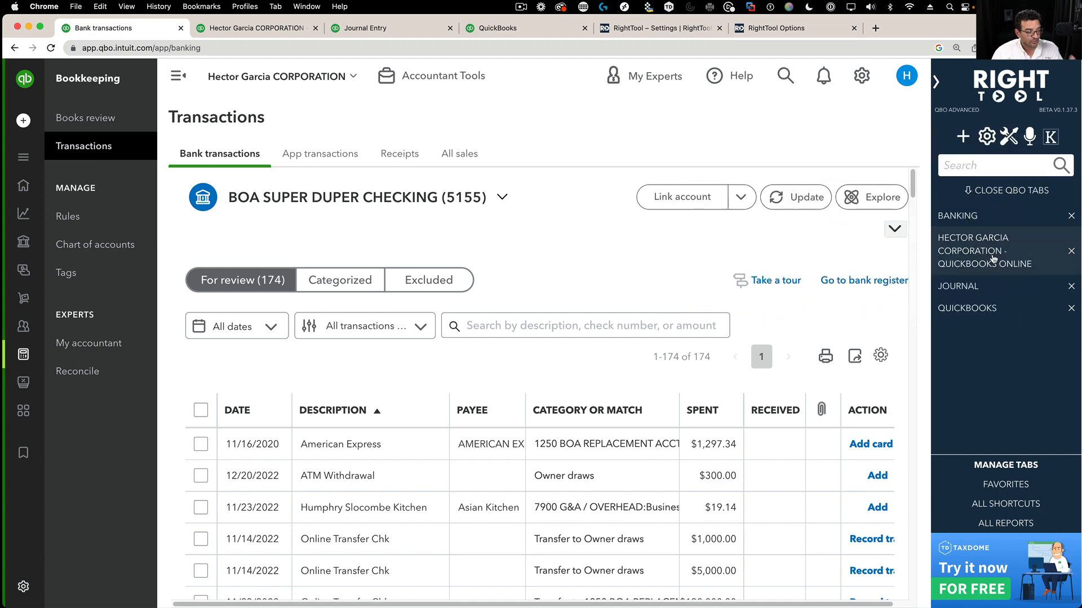
{"action": "left_click", "coordinate": [1071, 255]}
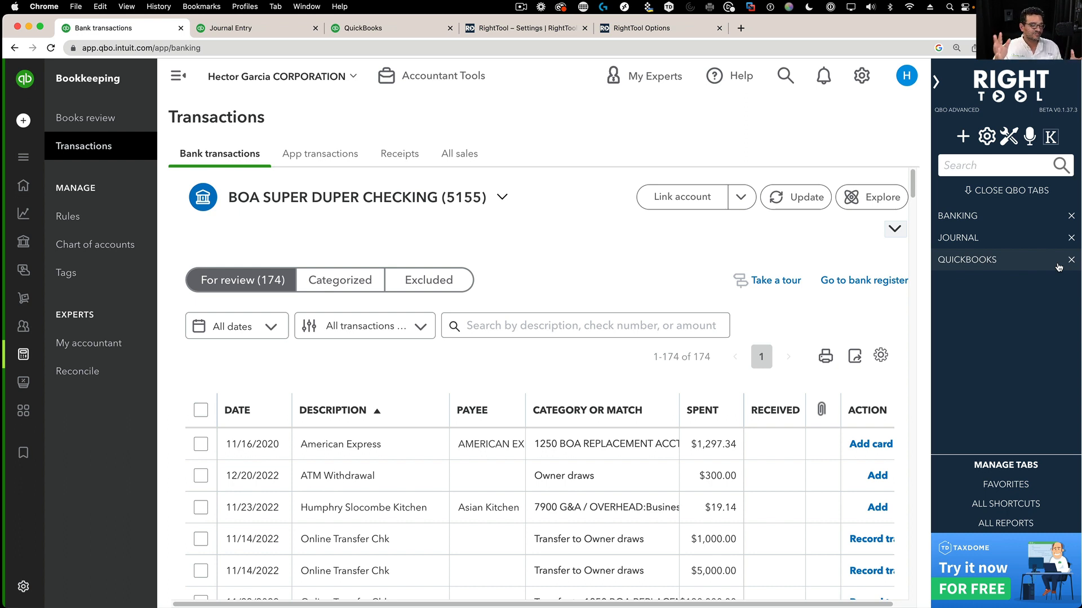
{"action": "left_click", "coordinate": [968, 165]}
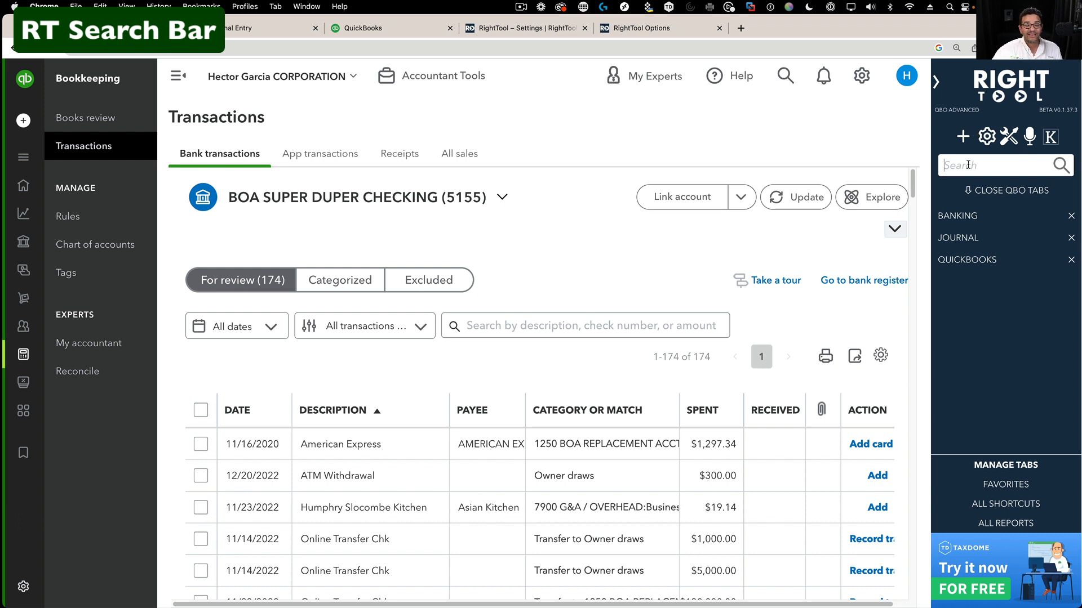
- Search RightTool's shortcuts for 'profit' and browse the matching results
{"action": "left_click", "coordinate": [1019, 523]}
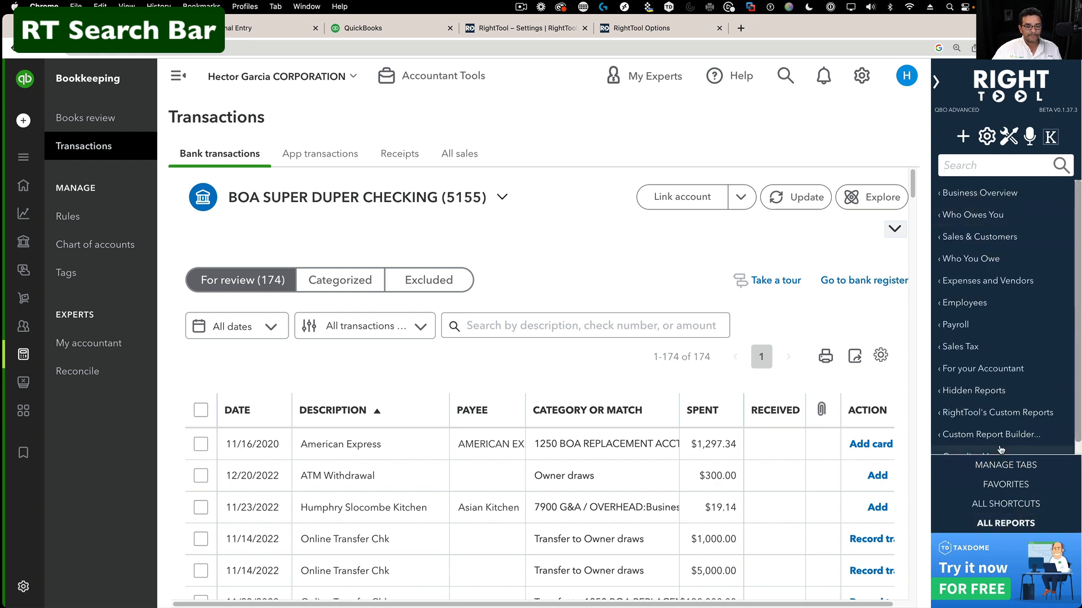
{"action": "left_click", "coordinate": [1008, 464]}
{"action": "left_click", "coordinate": [992, 166]}
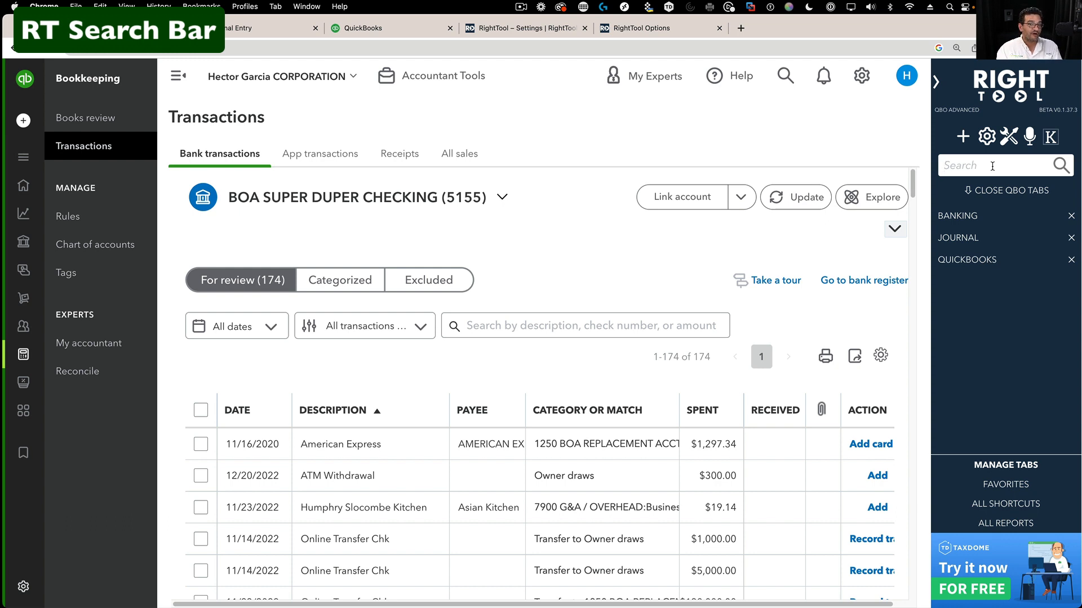
{"action": "type", "text": "profit"}
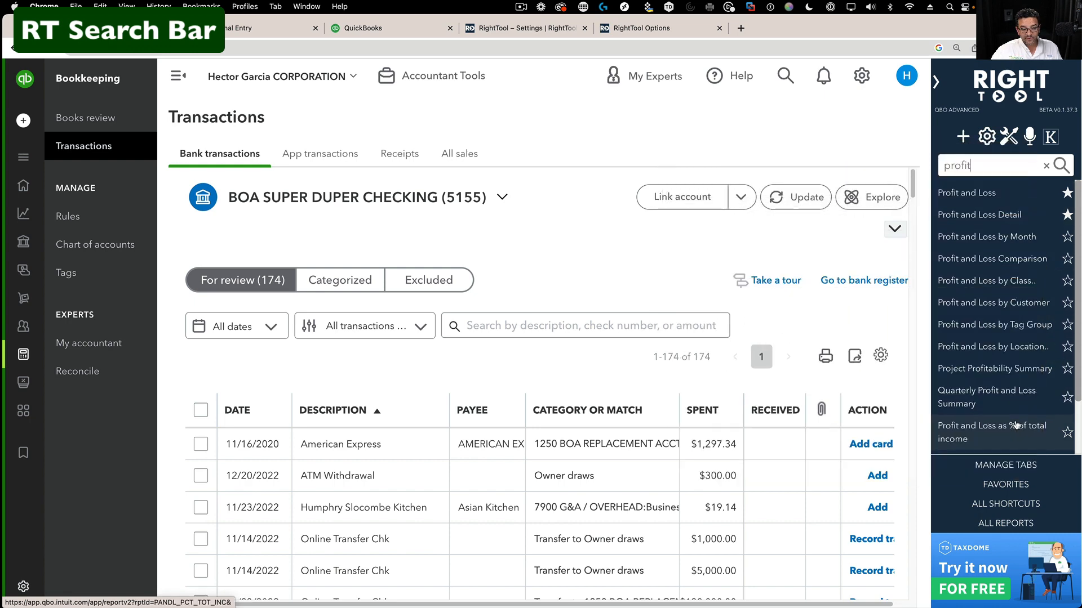
{"action": "scroll", "coordinate": [1019, 422], "scroll_direction": "down", "scroll_amount": 2}
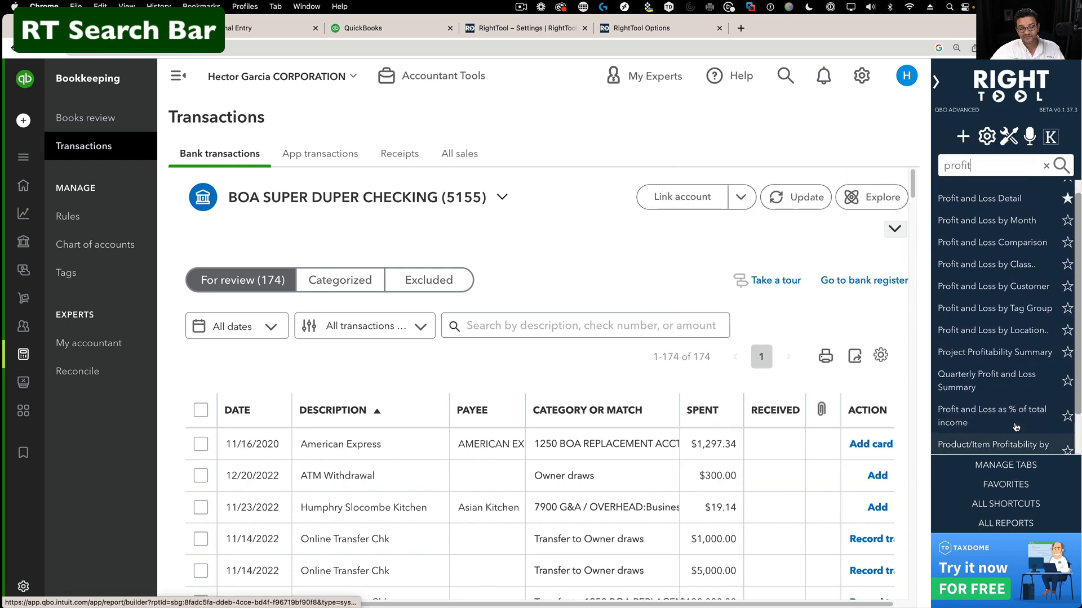
{"action": "scroll", "coordinate": [1019, 421], "scroll_direction": "up", "scroll_amount": 2}
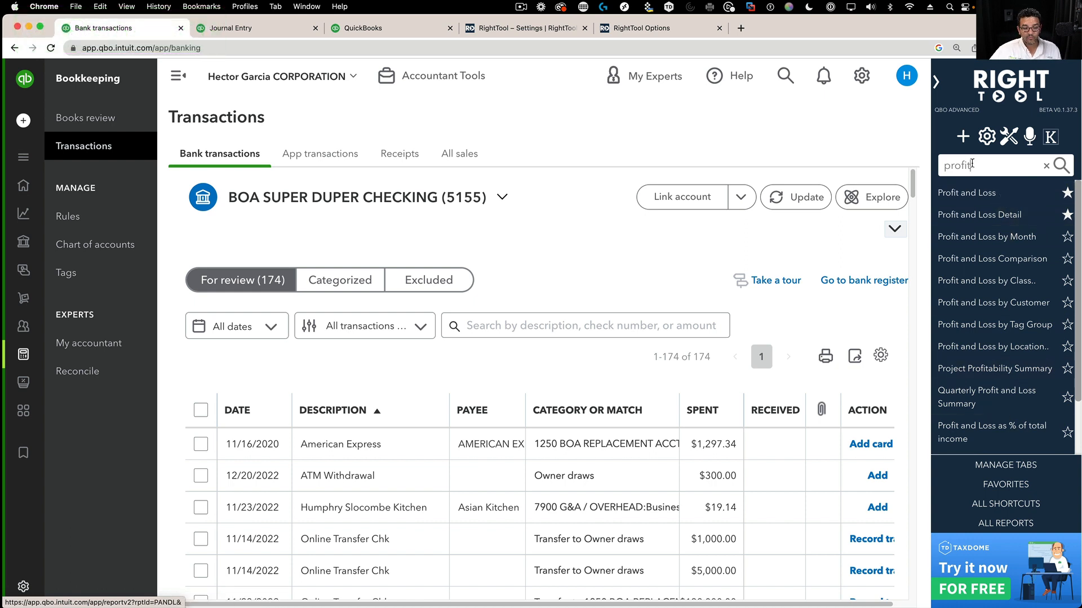
- Search RightTool for 'customer', open Customers, then open the Customer Balance Detail report
{"action": "left_click_drag", "start_coordinate": [972, 165], "coordinate": [926, 169]}
{"action": "type", "text": "customer"}
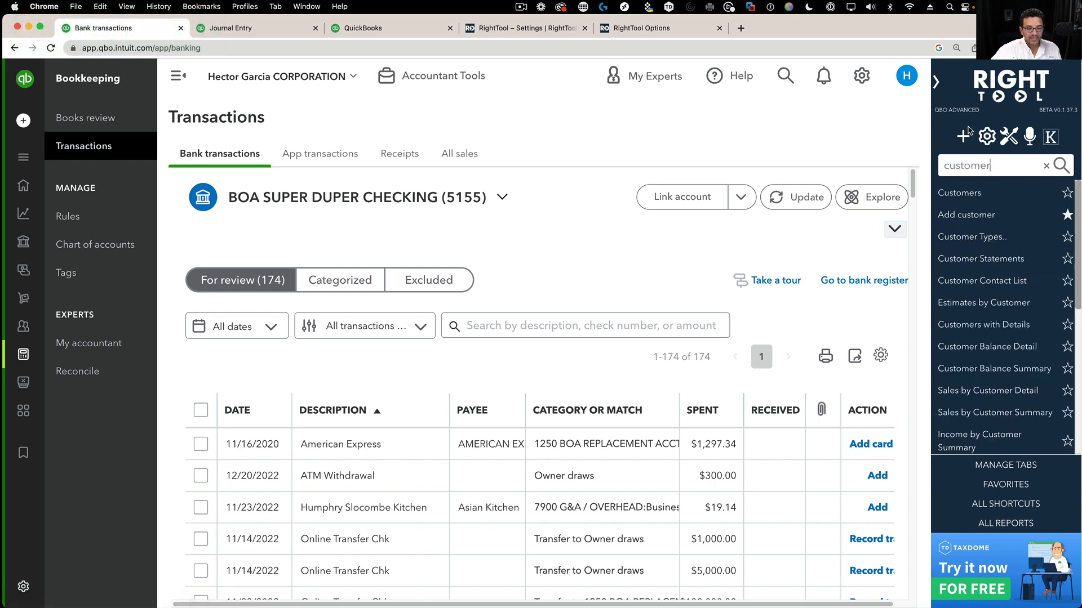
{"action": "scroll", "coordinate": [1013, 319], "scroll_direction": "down", "scroll_amount": 5}
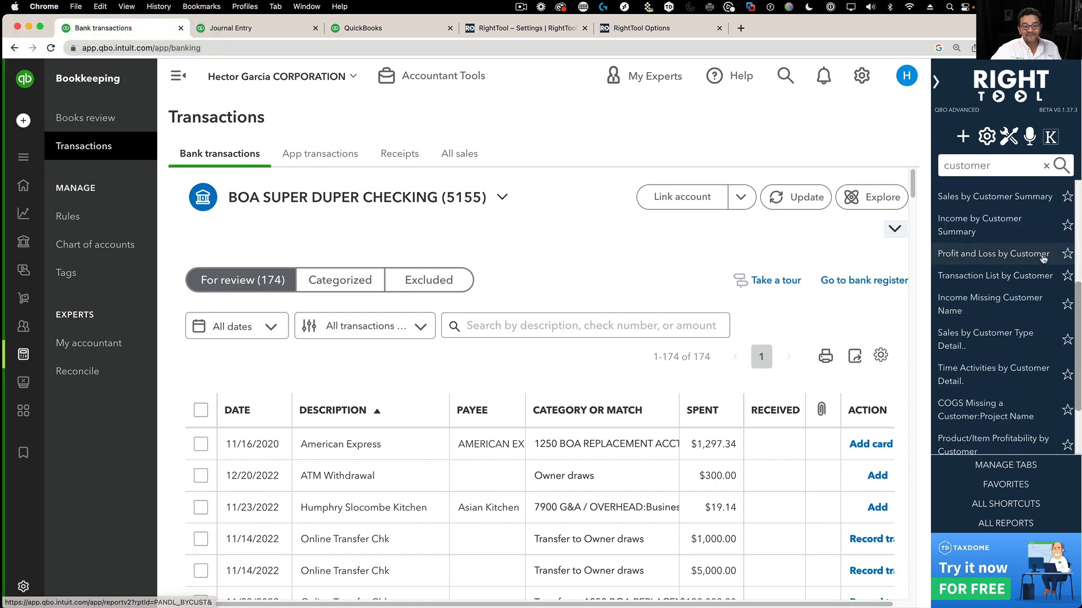
{"action": "scroll", "coordinate": [1013, 319], "scroll_direction": "up", "scroll_amount": 2}
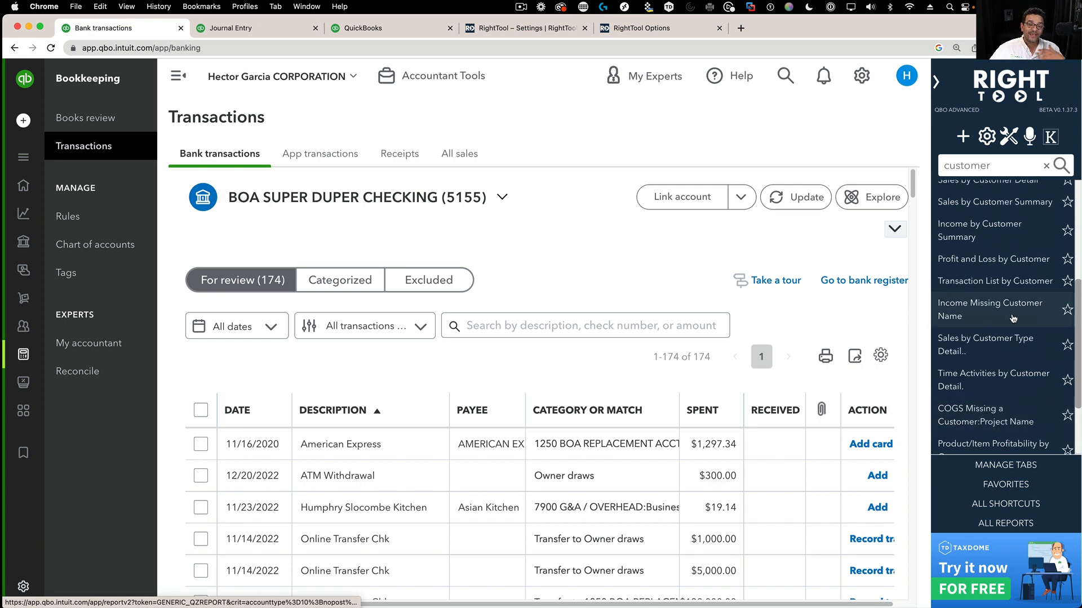
{"action": "scroll", "coordinate": [1013, 319], "scroll_direction": "up", "scroll_amount": 4}
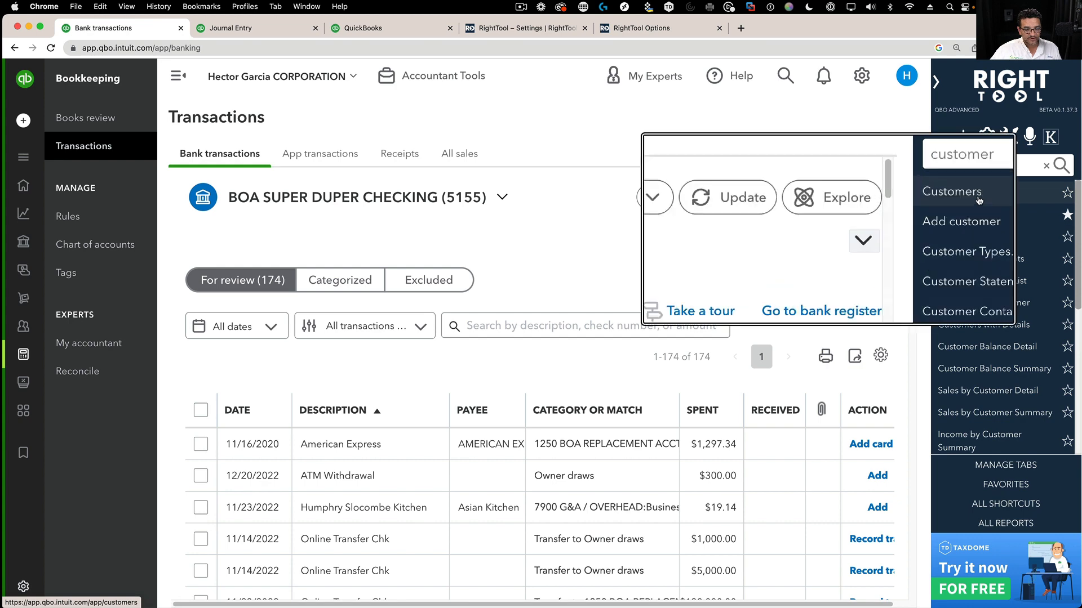
{"action": "left_click", "coordinate": [978, 197]}
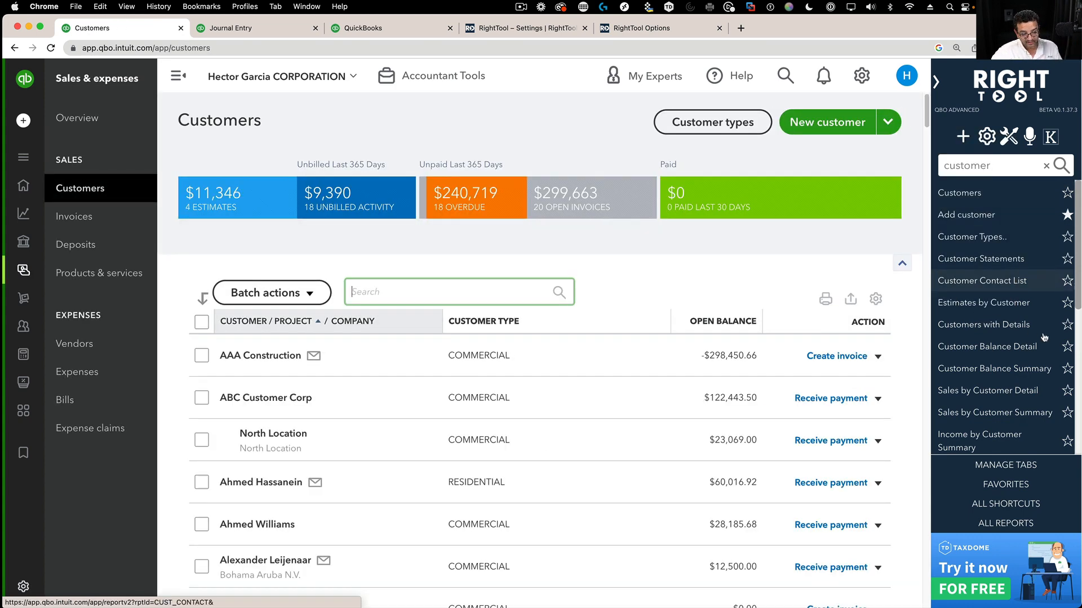
{"action": "scroll", "coordinate": [991, 338], "scroll_direction": "down", "scroll_amount": 2}
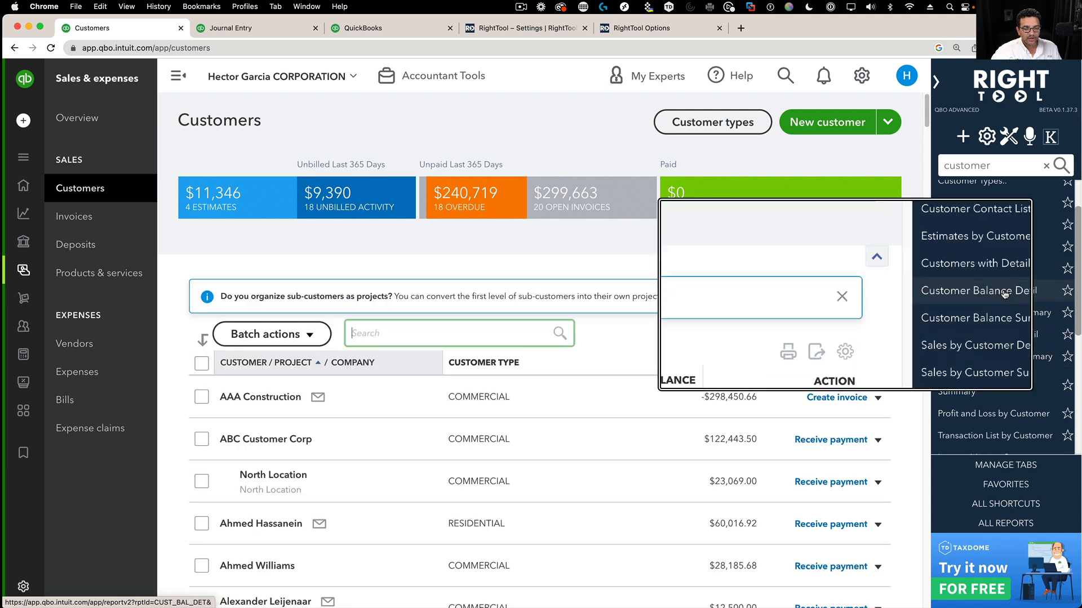
{"action": "left_click", "coordinate": [1004, 291]}
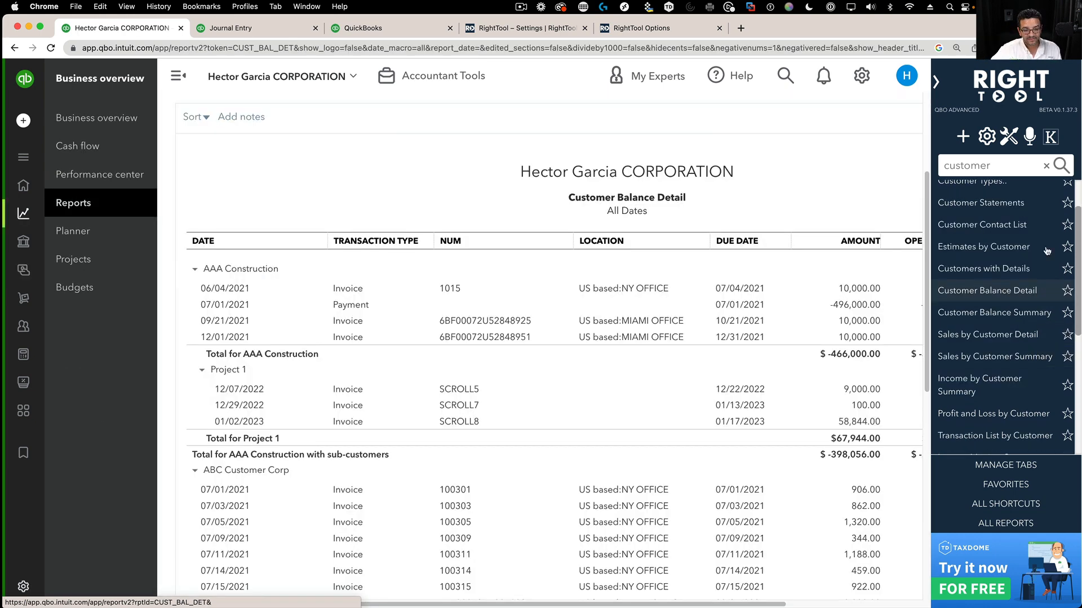
{"action": "left_click_drag", "start_coordinate": [991, 167], "coordinate": [926, 162]}
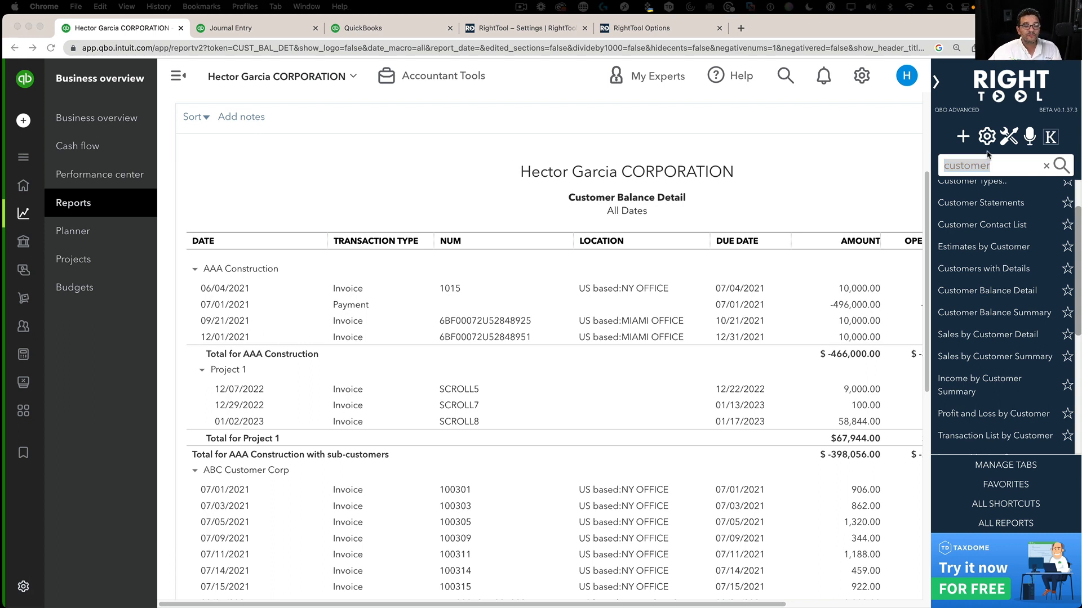
{"action": "left_click", "coordinate": [1014, 142]}
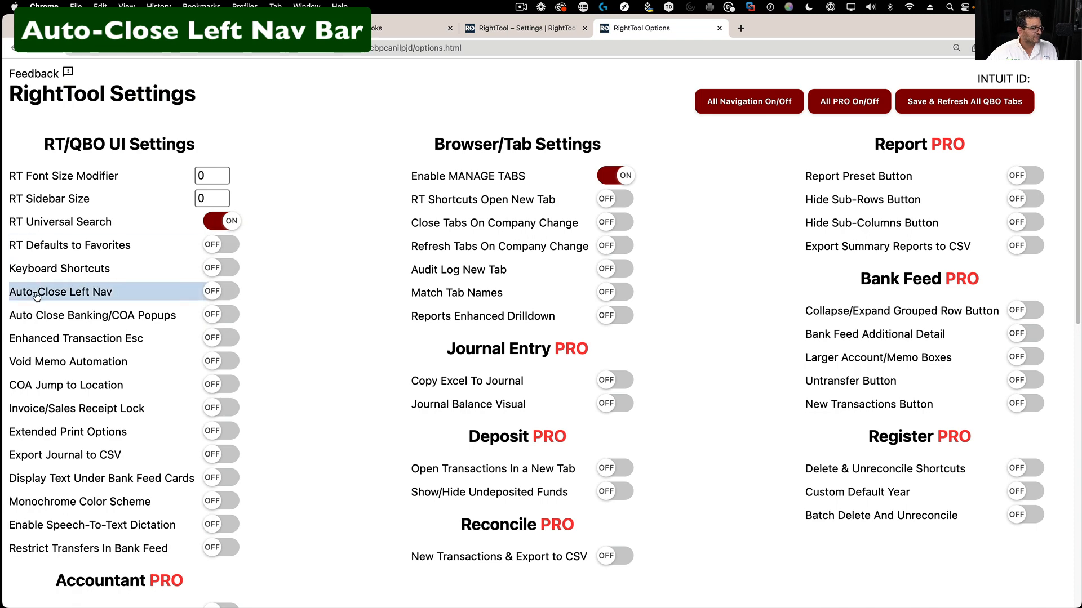
- Enable Auto-Close Left Nav and Keyboard Shortcuts, save and refresh all QBO tabs, then return to Customer Balance Detail
{"action": "left_click", "coordinate": [225, 294]}
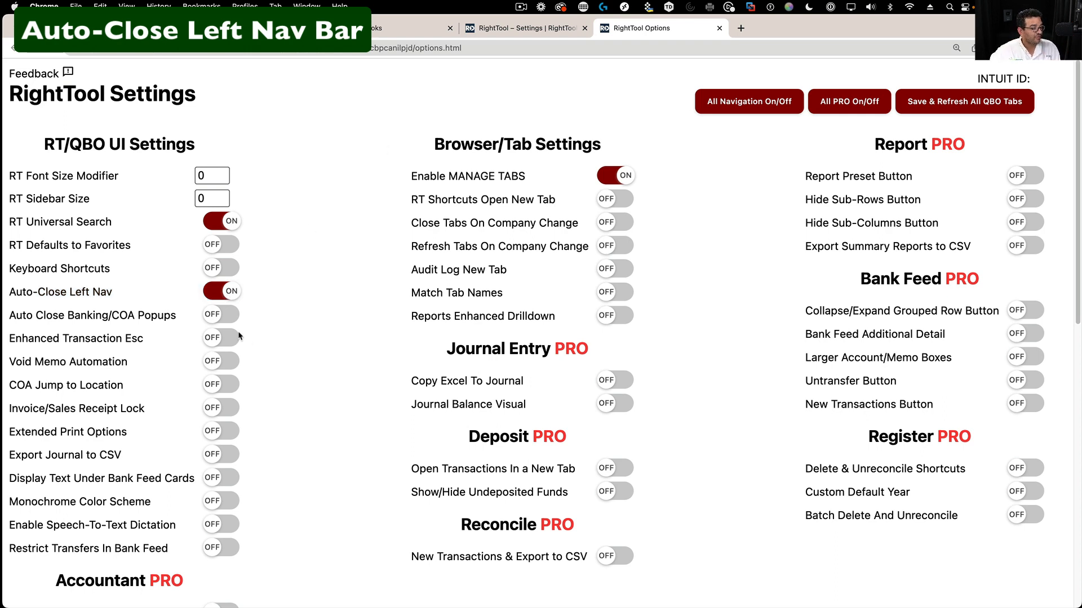
{"action": "left_click", "coordinate": [213, 270]}
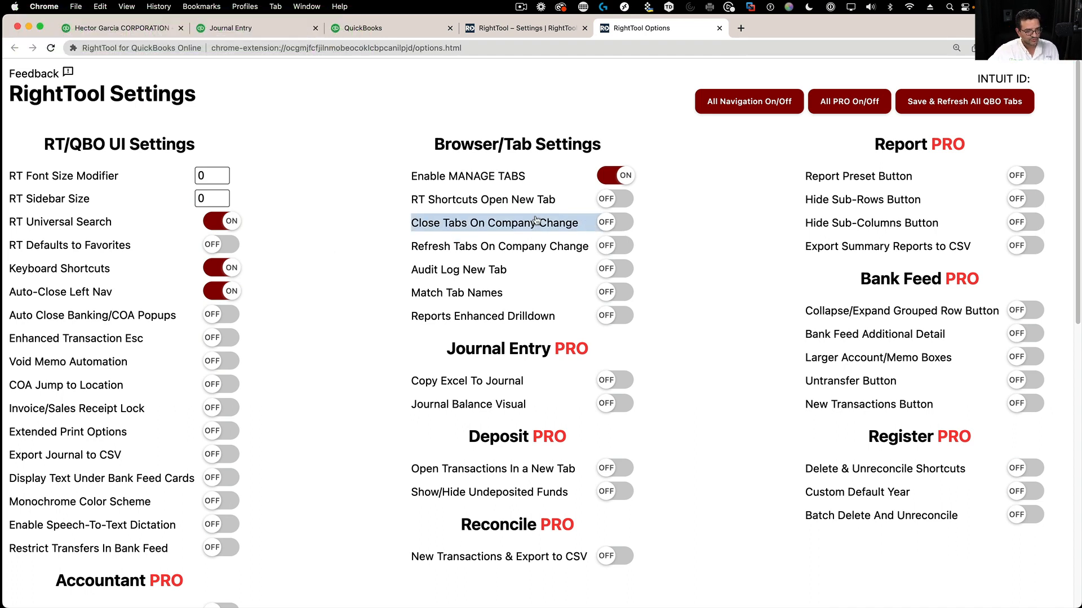
{"action": "left_click", "coordinate": [1007, 105]}
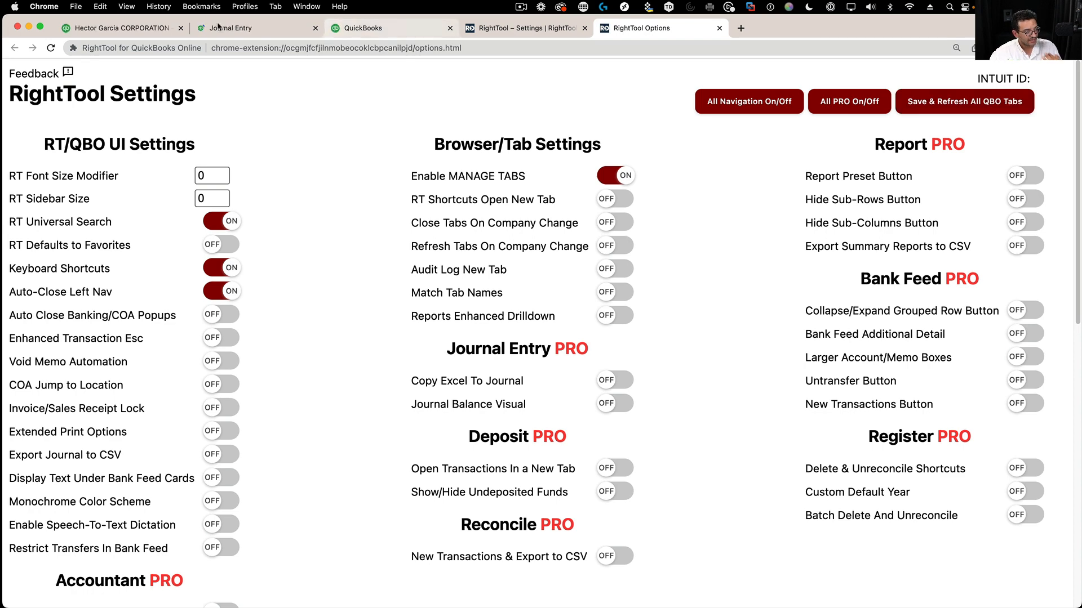
{"action": "left_click", "coordinate": [128, 29]}
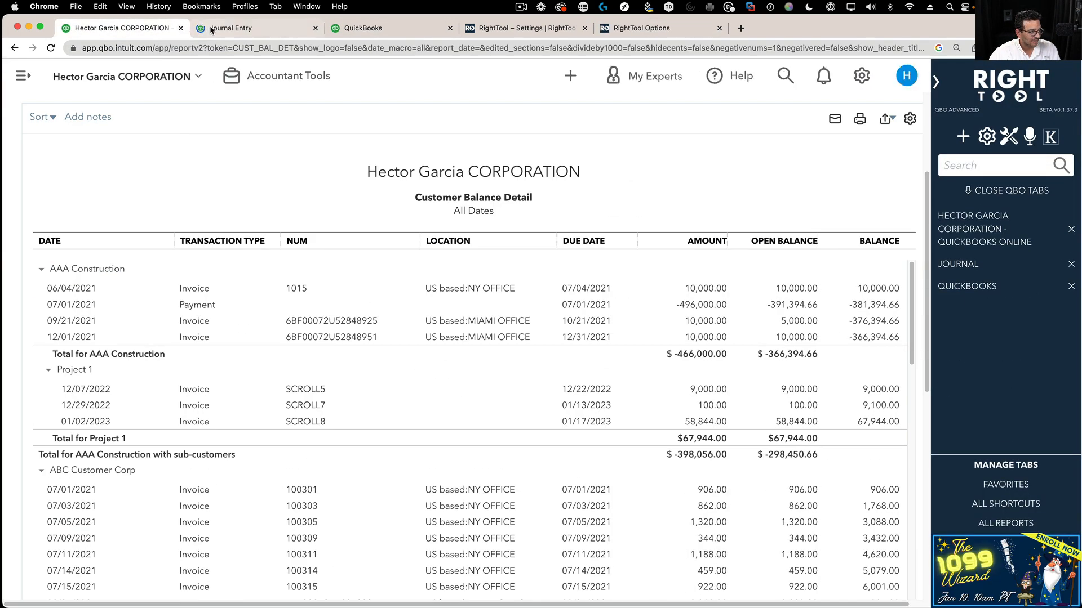
- Close the Journal Entry #18 form and go to All Lists from the gear menu
{"action": "left_click", "coordinate": [209, 28]}
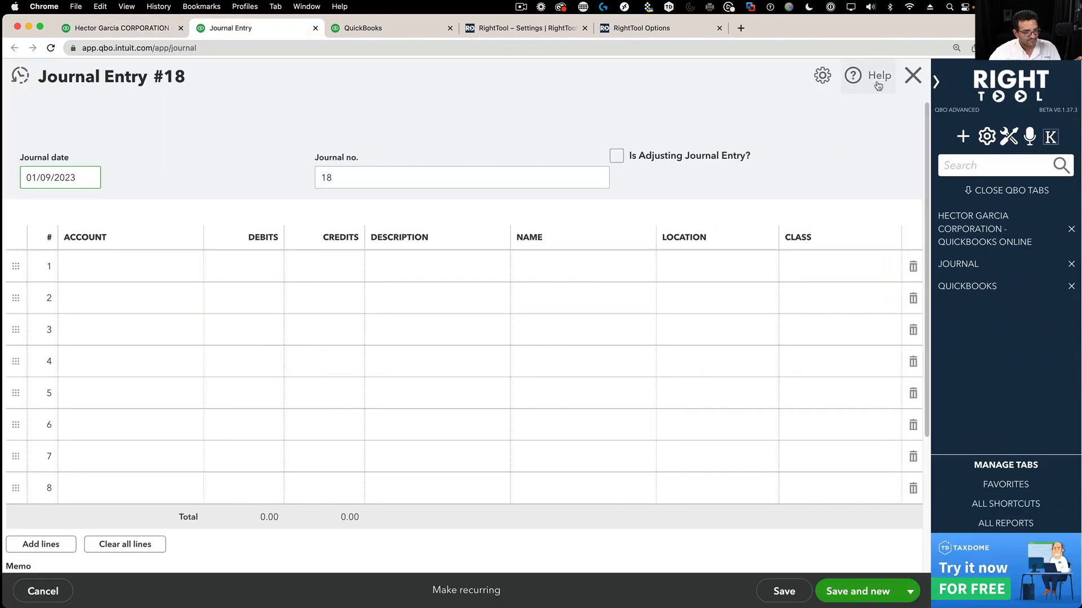
{"action": "left_click", "coordinate": [913, 75]}
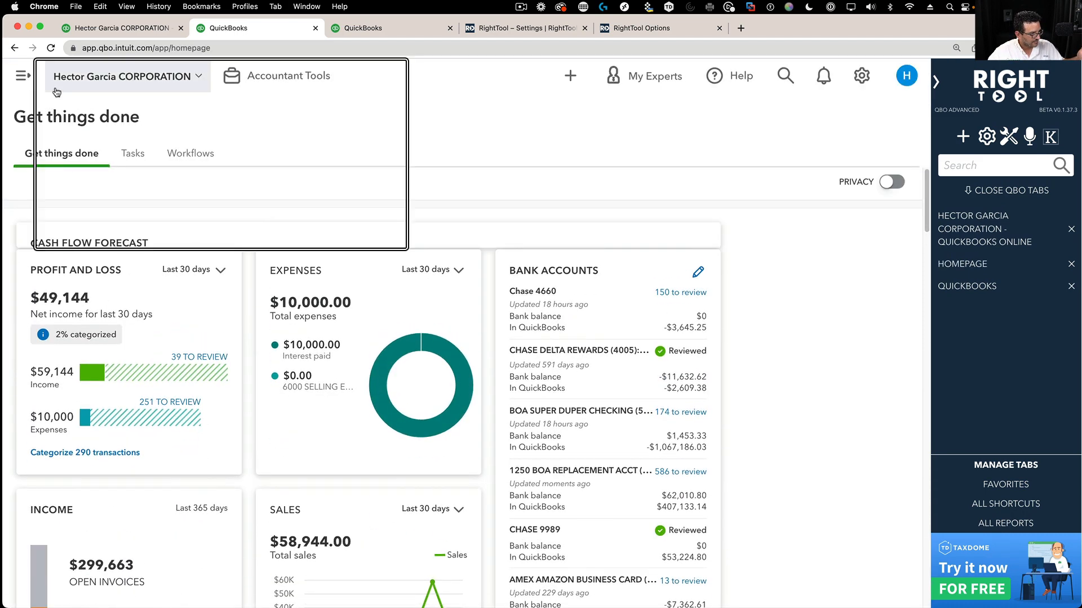
{"action": "left_click", "coordinate": [961, 136]}
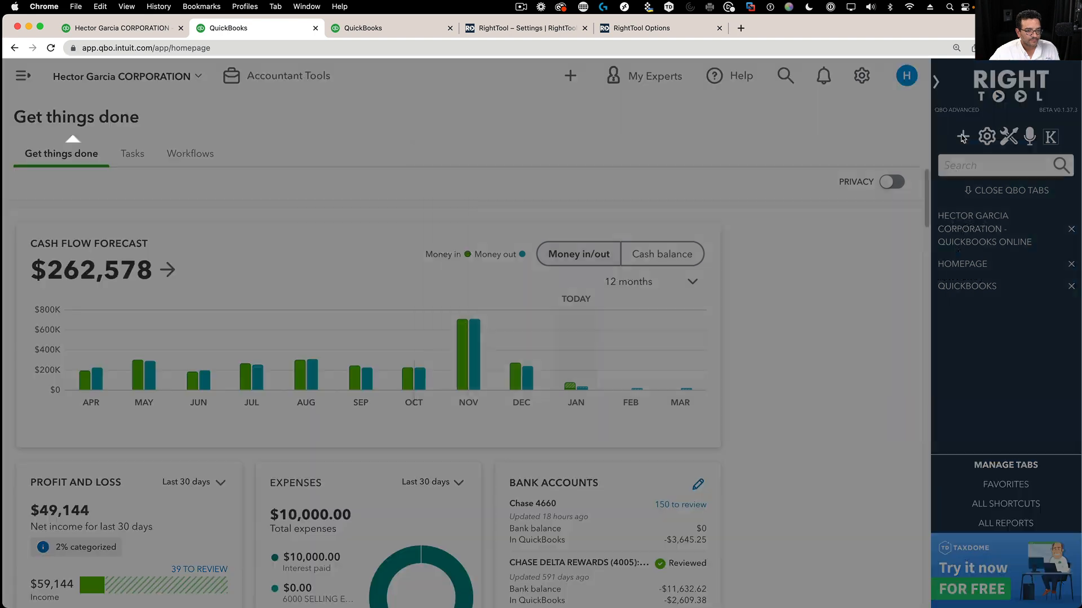
{"action": "left_click", "coordinate": [960, 136]}
{"action": "left_click", "coordinate": [986, 137]}
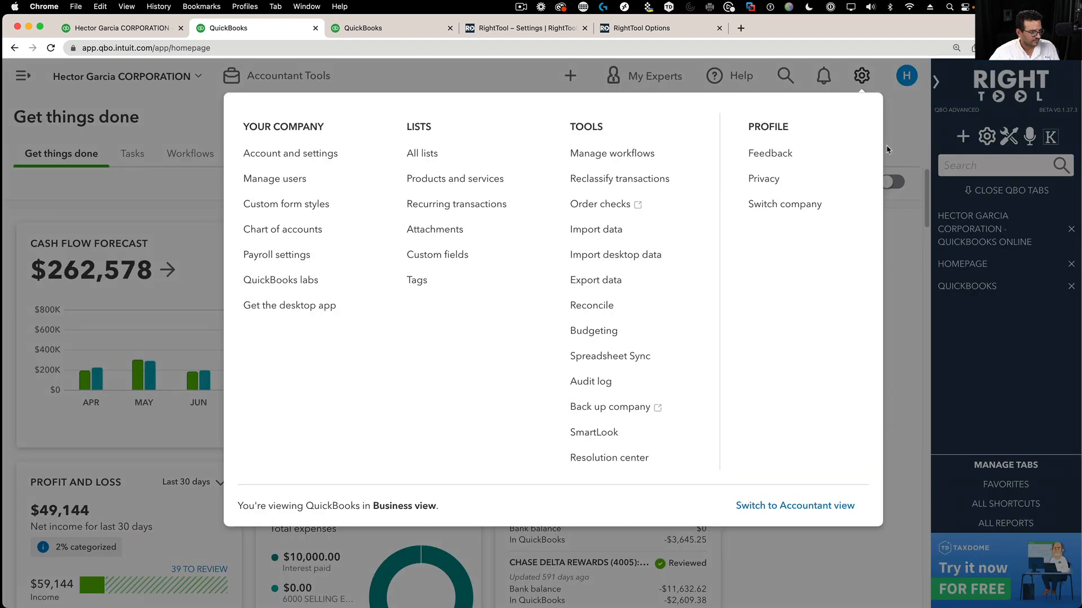
{"action": "left_click", "coordinate": [435, 155]}
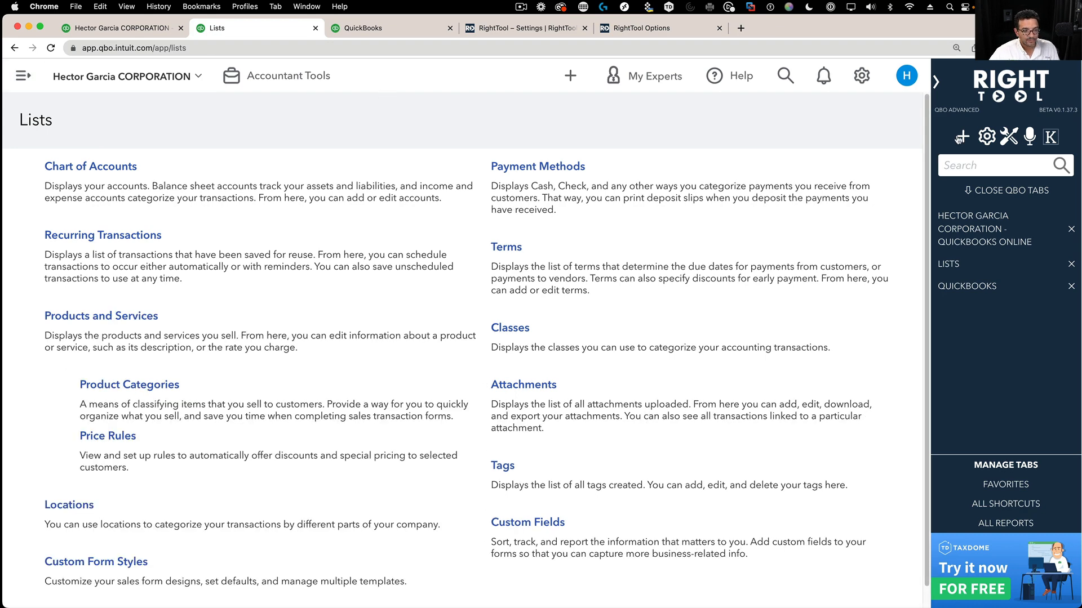
- Open Reclassify Transactions from the gear menu and check that the left navigation auto-closes
{"action": "left_click", "coordinate": [987, 136]}
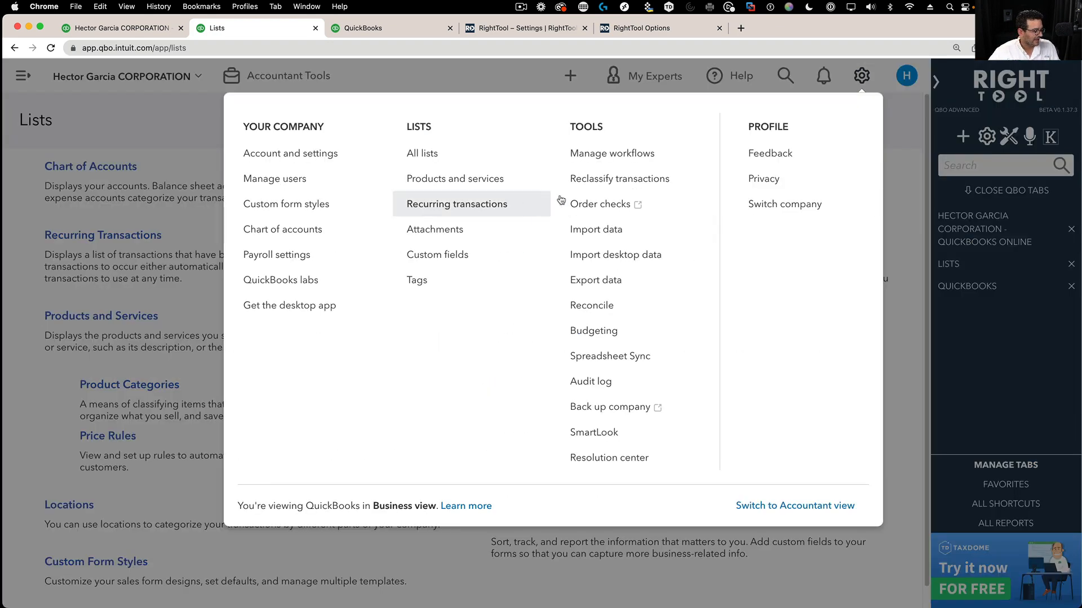
{"action": "left_click", "coordinate": [586, 179]}
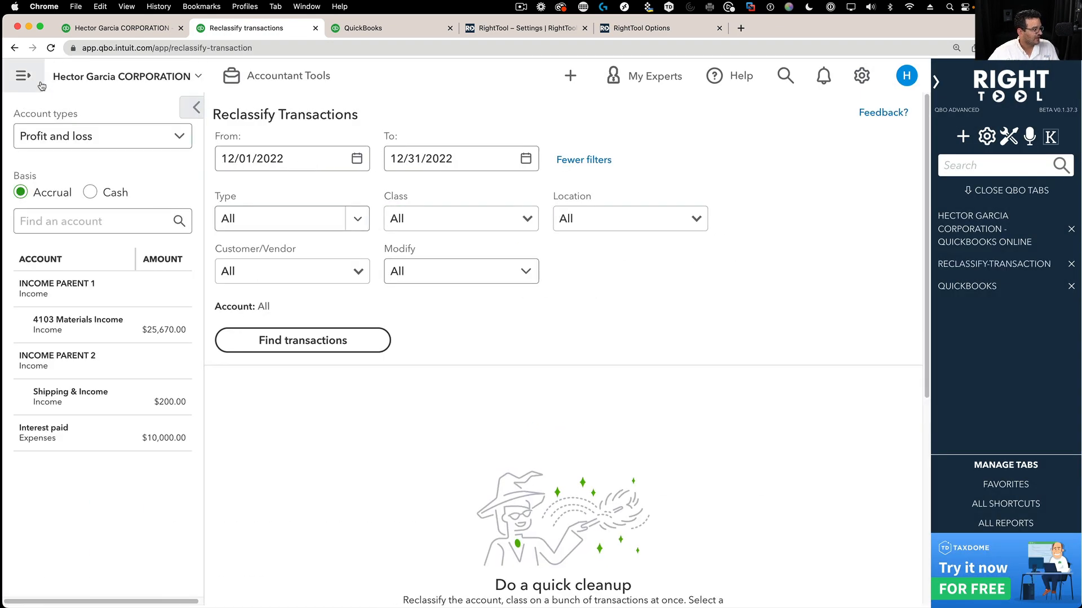
{"action": "left_click", "coordinate": [16, 79]}
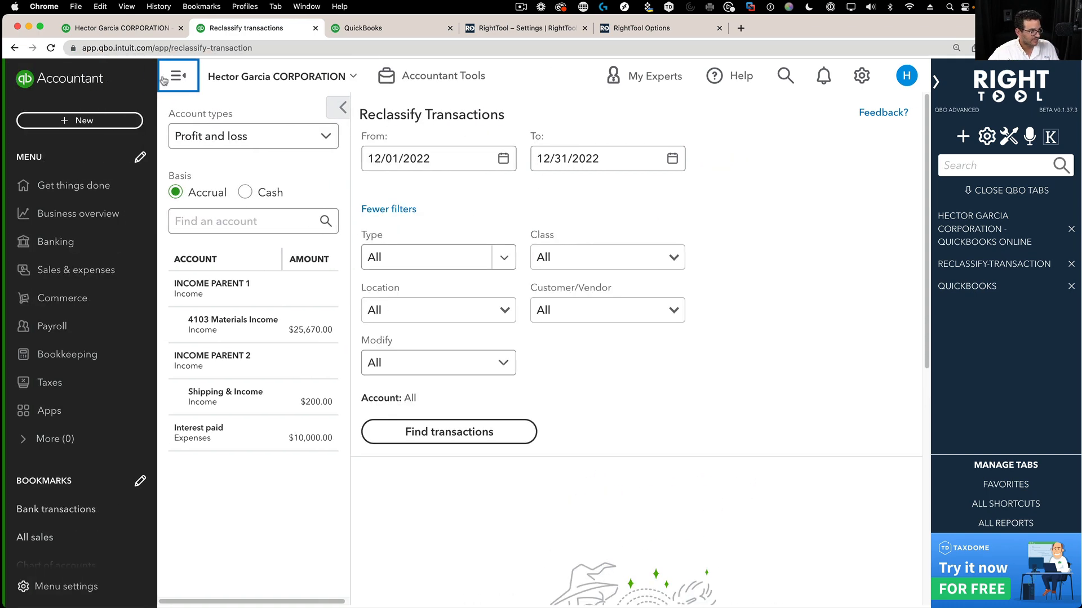
{"action": "left_click", "coordinate": [176, 79]}
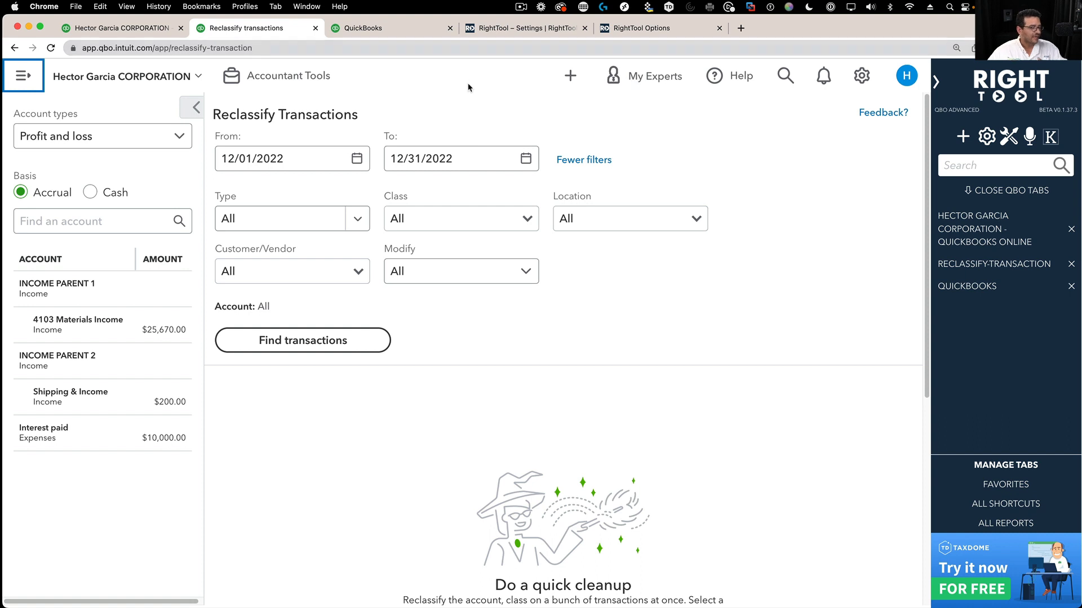
- Close the other QuickBooks tabs, go to the QBO Home Page, and open the Keyboard Shortcuts reference
{"action": "left_click", "coordinate": [1014, 192]}
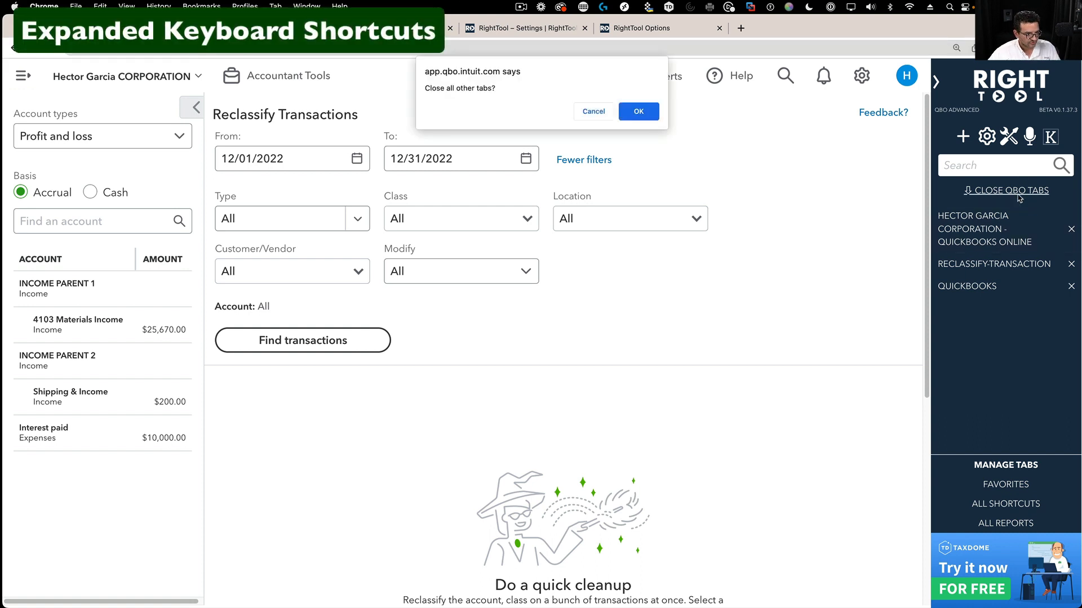
{"action": "left_click", "coordinate": [646, 117]}
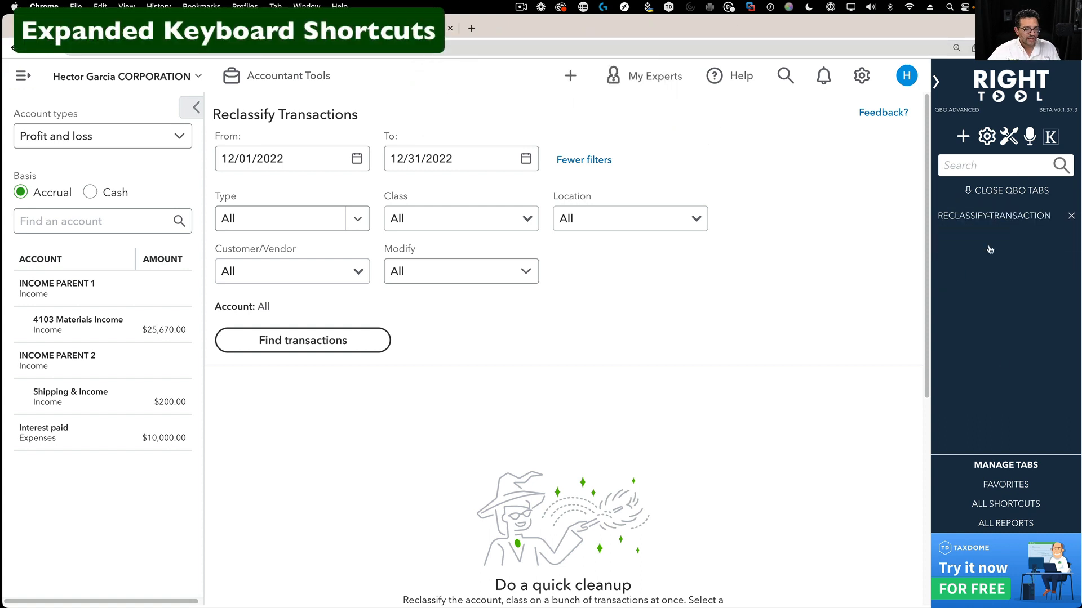
{"action": "left_click", "coordinate": [1007, 483]}
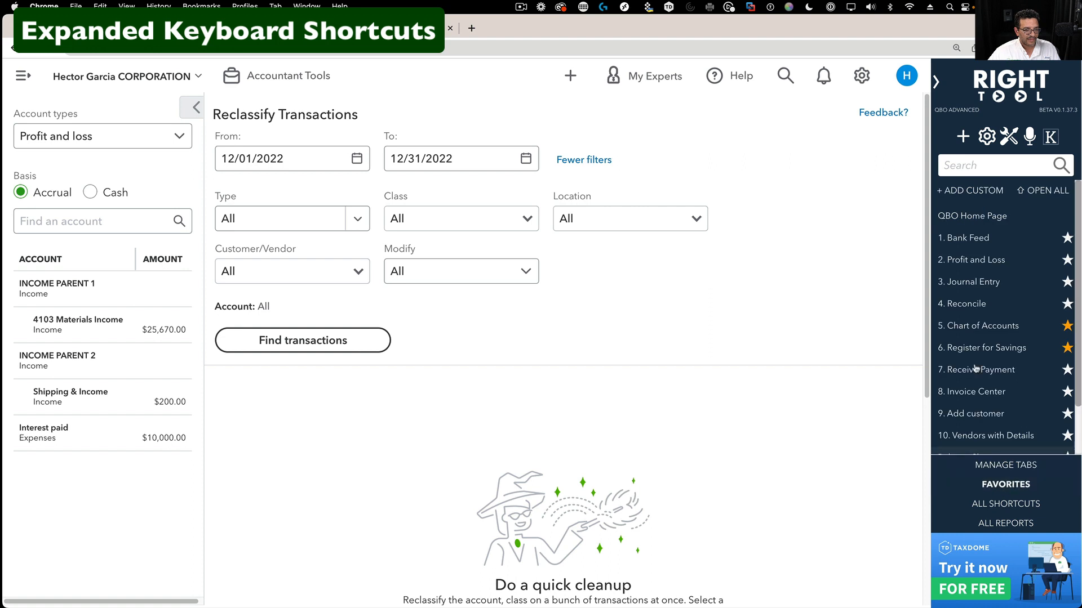
{"action": "left_click", "coordinate": [980, 219]}
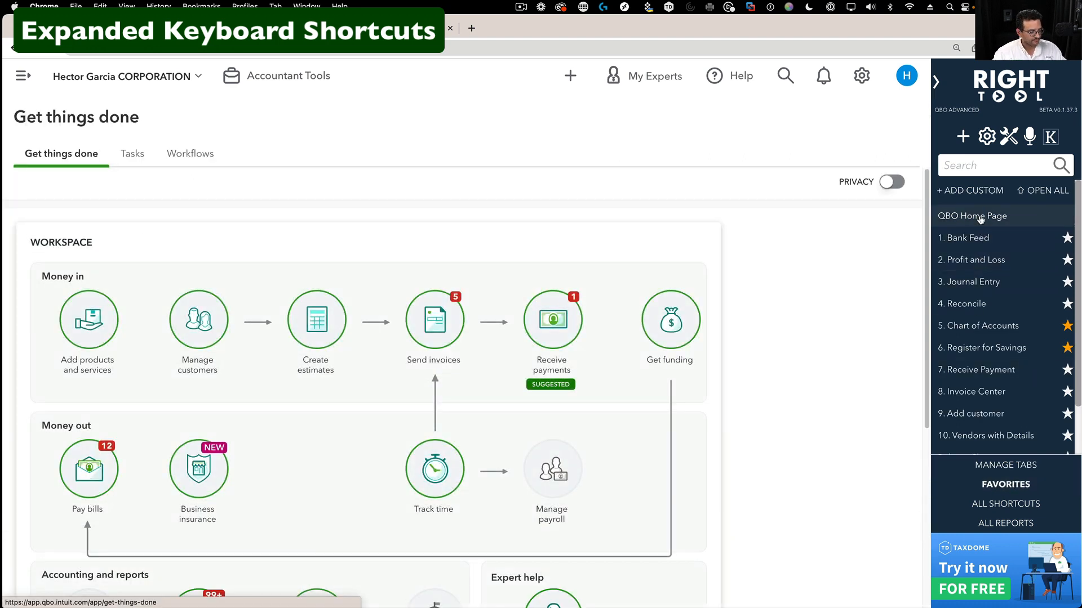
{"action": "left_click", "coordinate": [1056, 138]}
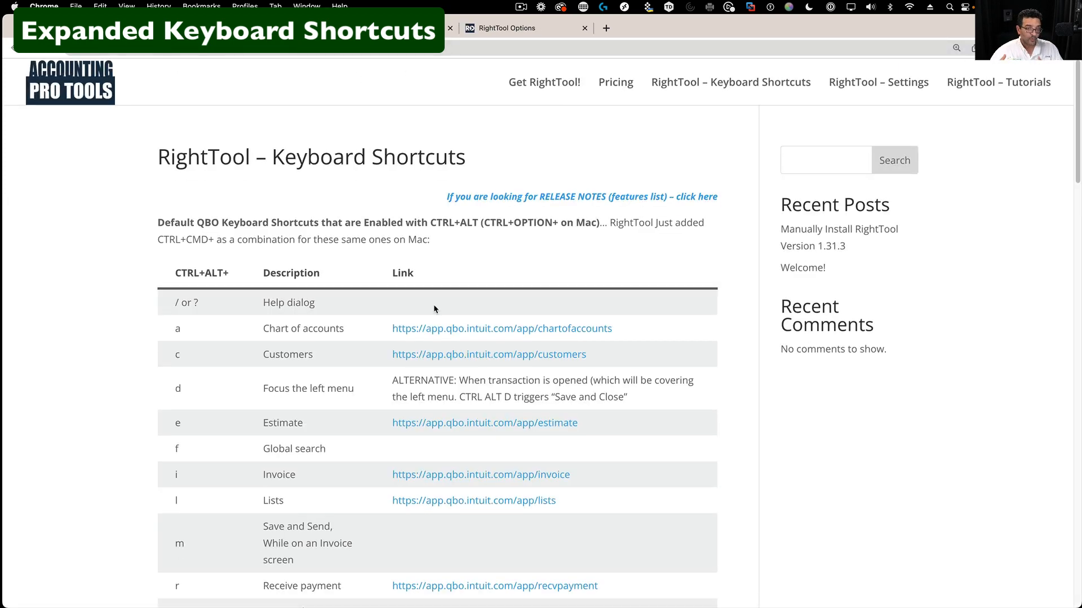
{"action": "scroll", "coordinate": [434, 304], "scroll_direction": "down", "scroll_amount": 8}
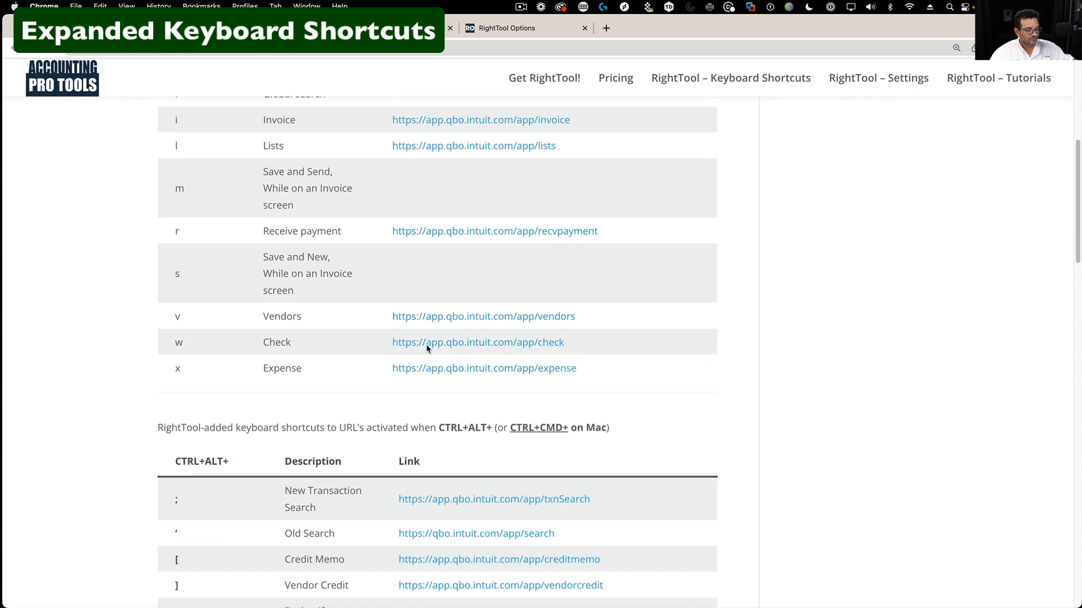
{"action": "scroll", "coordinate": [426, 344], "scroll_direction": "down", "scroll_amount": 5}
{"action": "scroll", "coordinate": [426, 344], "scroll_direction": "up", "scroll_amount": 9}
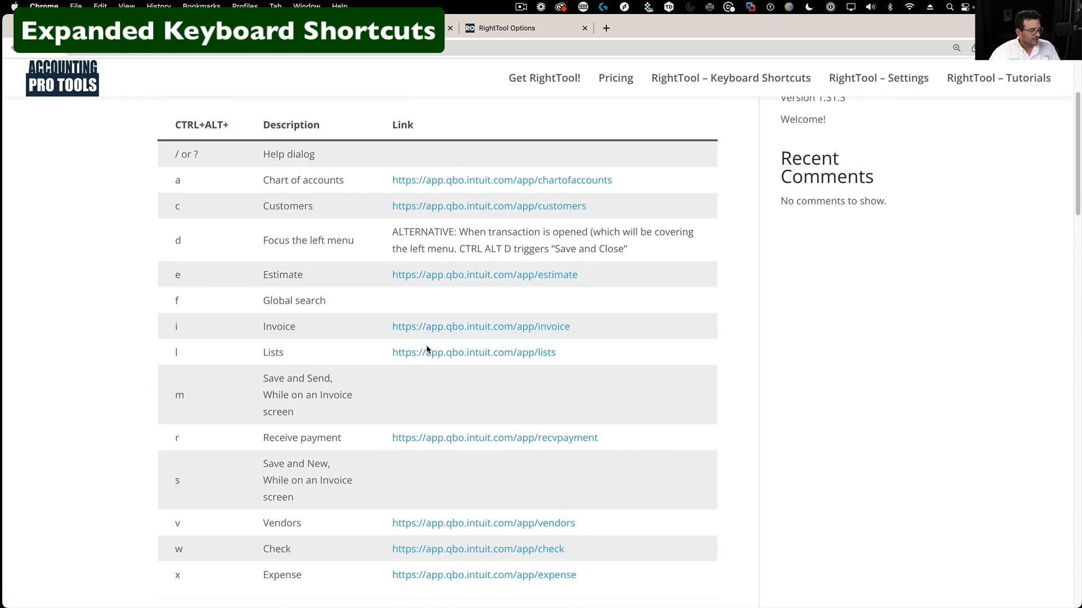
{"action": "scroll", "coordinate": [426, 349], "scroll_direction": "up", "scroll_amount": 1}
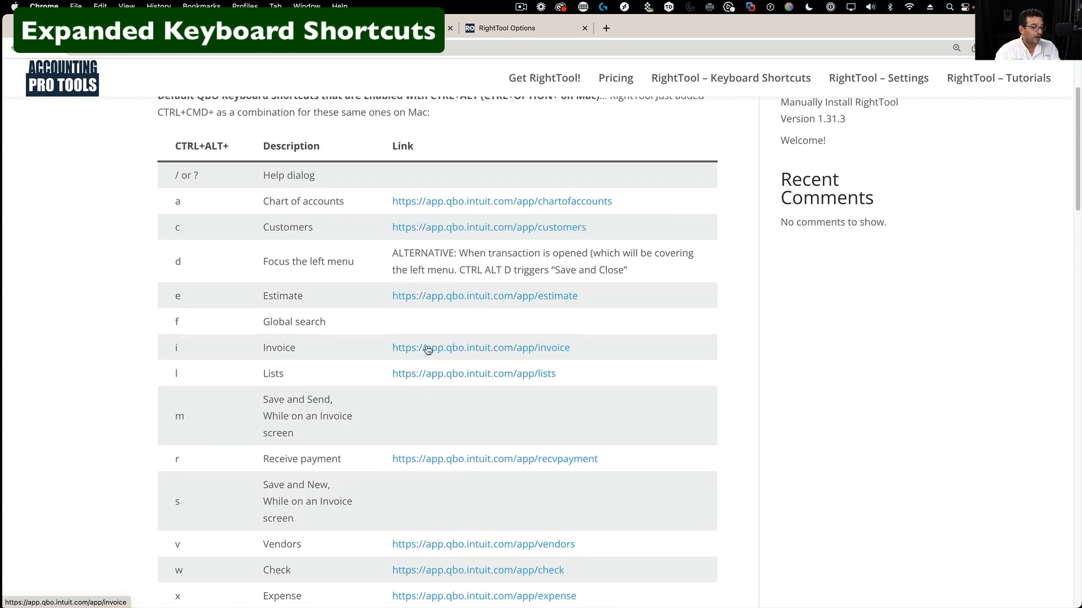
{"action": "scroll", "coordinate": [427, 349], "scroll_direction": "down", "scroll_amount": 1}
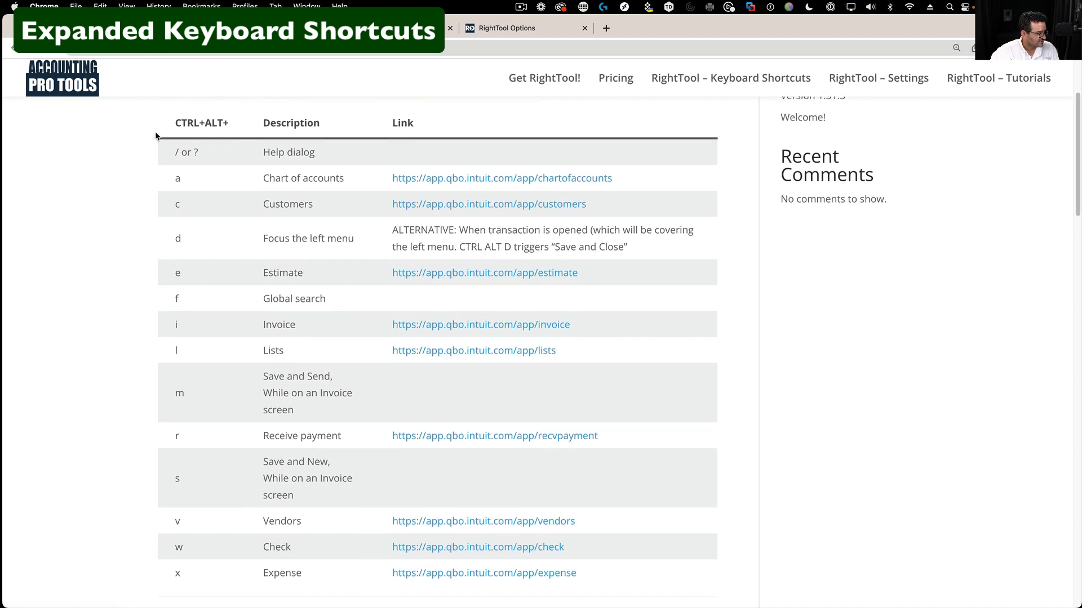
{"action": "scroll", "coordinate": [155, 135], "scroll_direction": "up", "scroll_amount": 1}
{"action": "left_click_drag", "start_coordinate": [152, 140], "coordinate": [701, 599]}
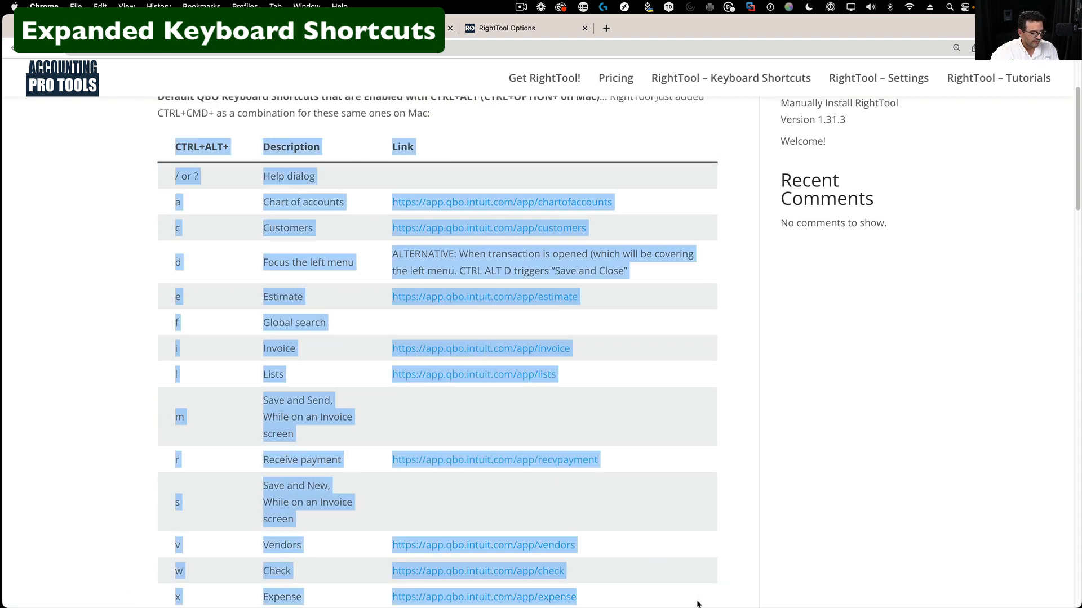
{"action": "scroll", "coordinate": [691, 546], "scroll_direction": "down", "scroll_amount": 2}
{"action": "left_click", "coordinate": [732, 496]}
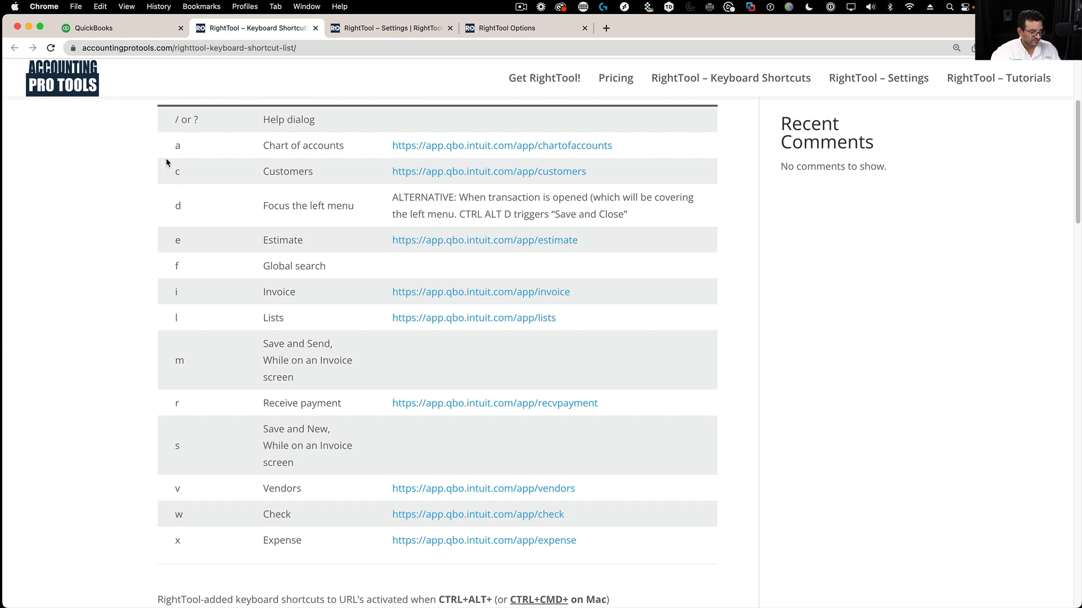
{"action": "scroll", "coordinate": [216, 268], "scroll_direction": "up", "scroll_amount": 1}
{"action": "scroll", "coordinate": [215, 270], "scroll_direction": "up", "scroll_amount": 3}
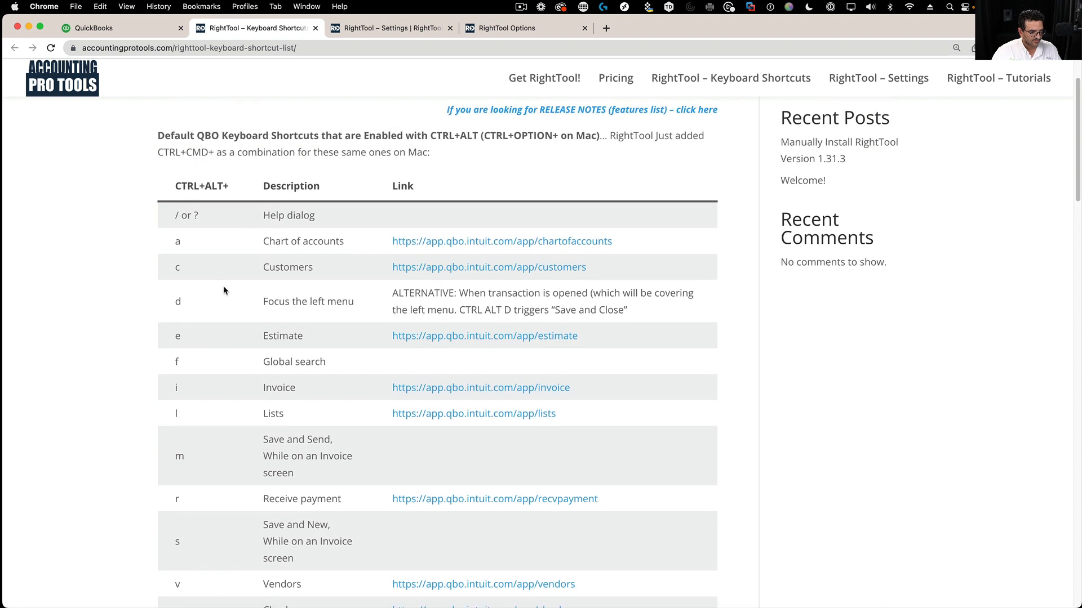
{"action": "scroll", "coordinate": [226, 282], "scroll_direction": "down", "scroll_amount": 3}
{"action": "scroll", "coordinate": [335, 389], "scroll_direction": "down", "scroll_amount": 10}
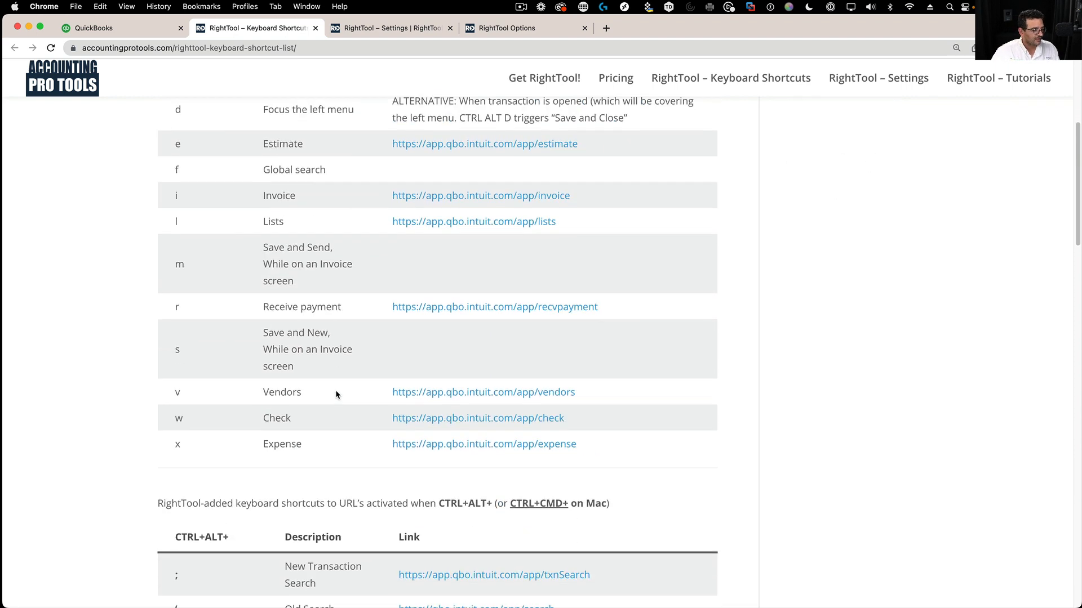
{"action": "scroll", "coordinate": [337, 389], "scroll_direction": "down", "scroll_amount": 3}
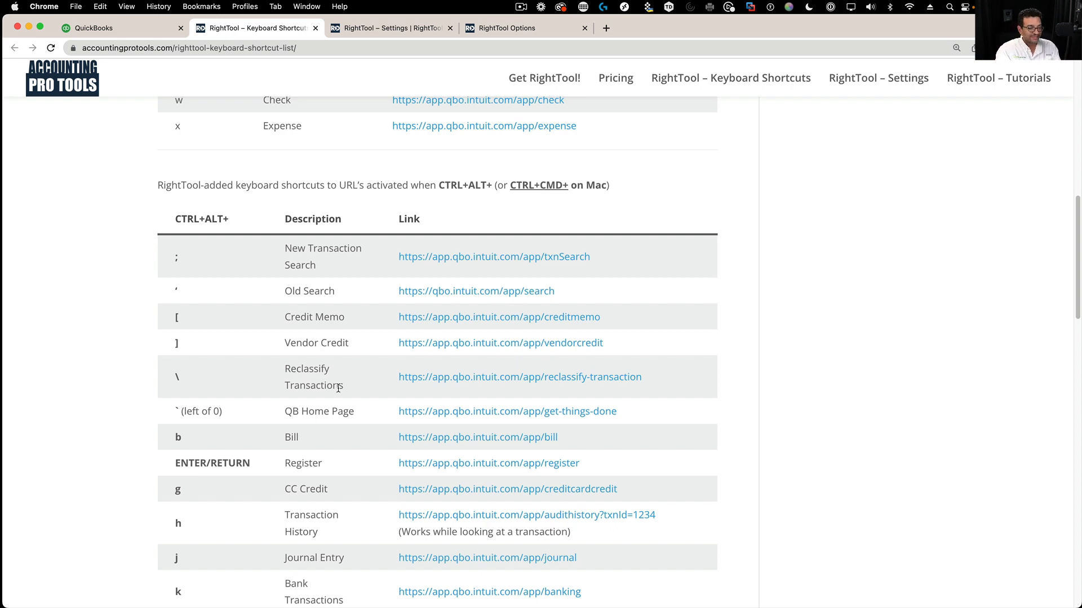
{"action": "scroll", "coordinate": [248, 318], "scroll_direction": "down", "scroll_amount": 3}
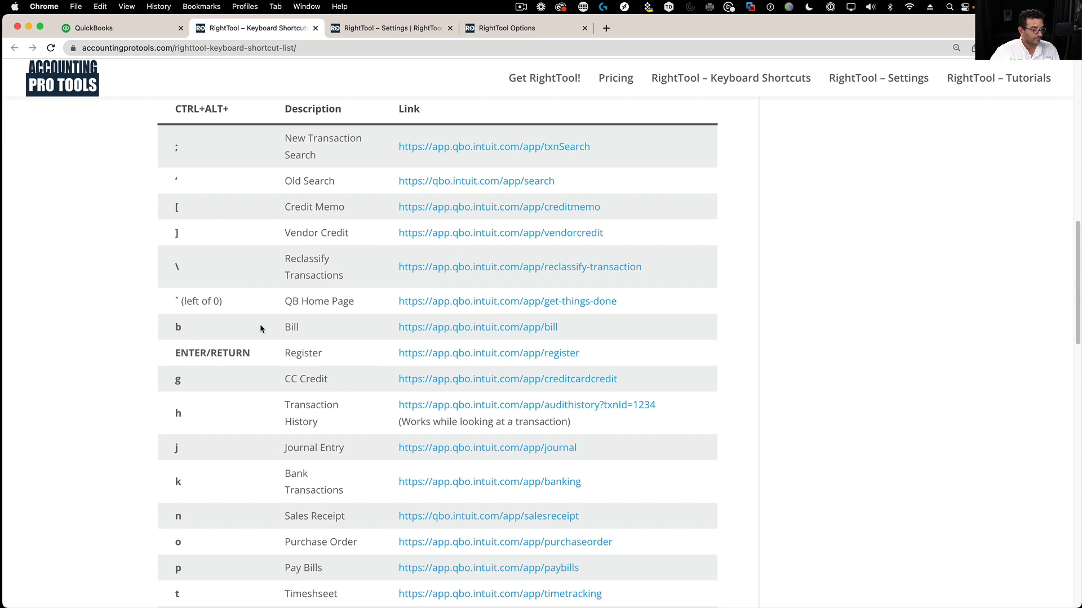
{"action": "scroll", "coordinate": [225, 321], "scroll_direction": "down", "scroll_amount": 1}
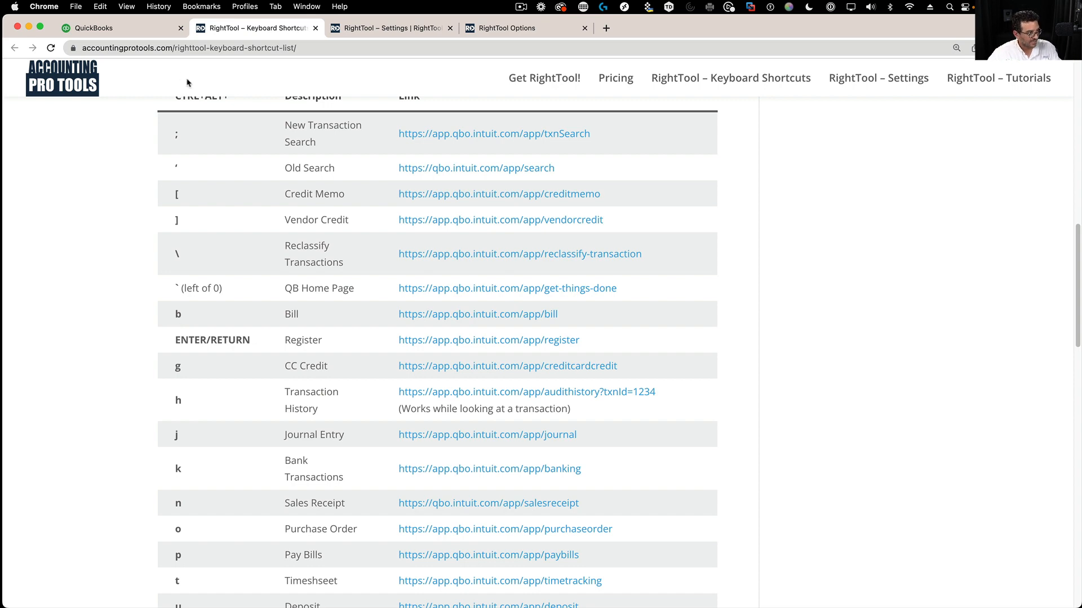
- Open a new bill with a shortcut, then review the RightTool keyboard shortcut reference table
{"action": "left_click", "coordinate": [103, 31]}
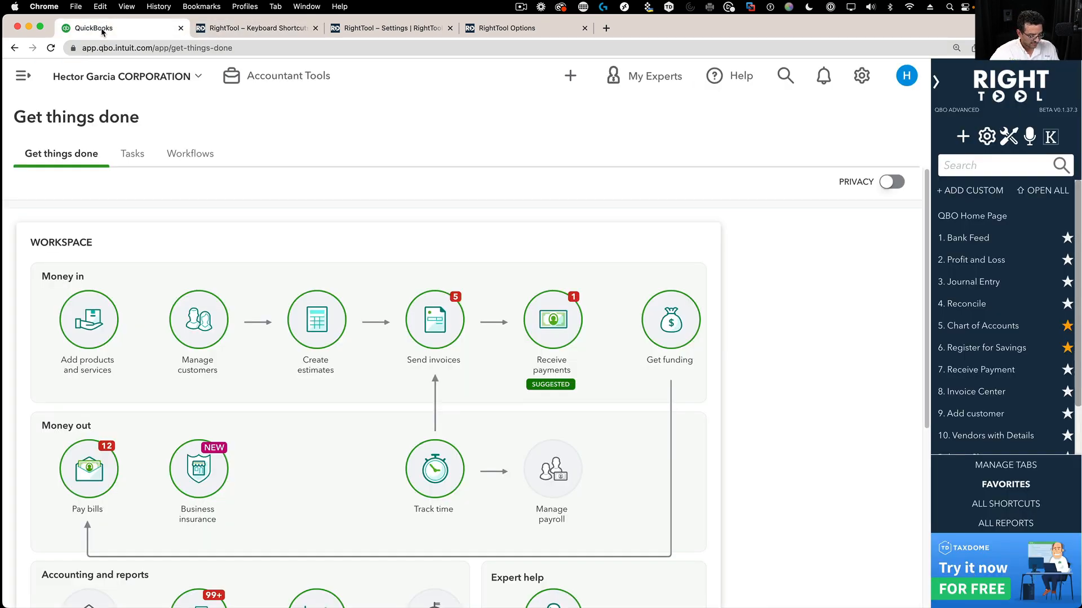
{"action": "key", "text": "super+r"}
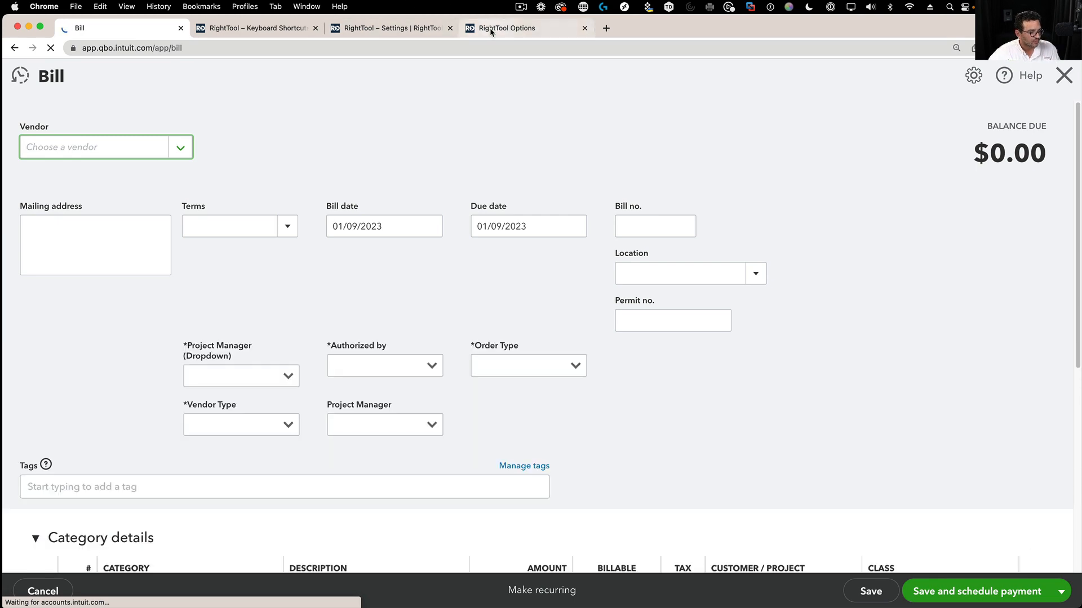
{"action": "left_click", "coordinate": [256, 28]}
{"action": "scroll", "coordinate": [234, 411], "scroll_direction": "down", "scroll_amount": 2}
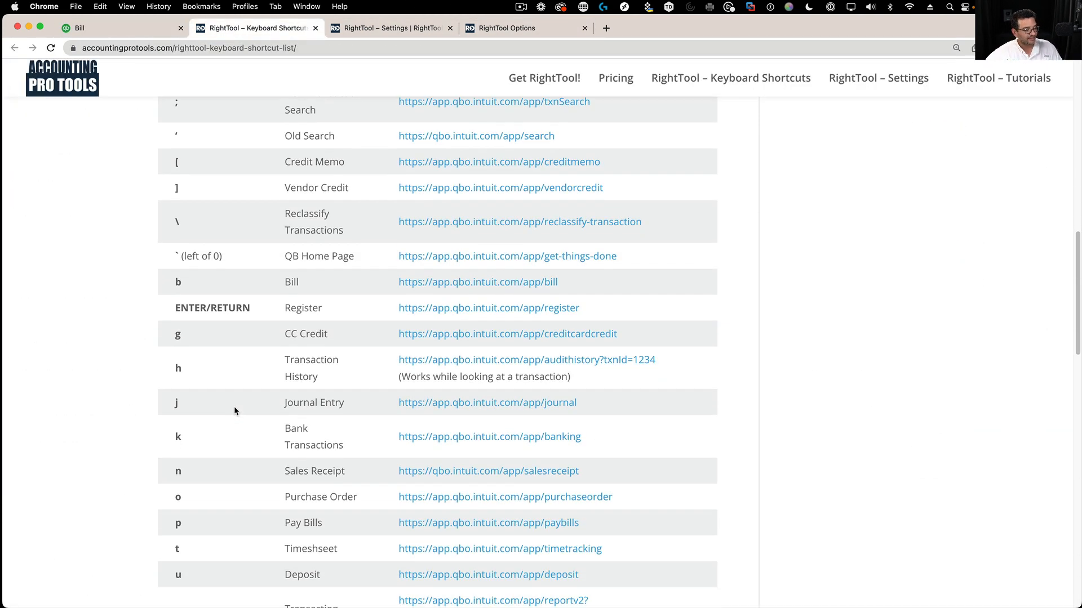
{"action": "scroll", "coordinate": [244, 404], "scroll_direction": "down", "scroll_amount": 4}
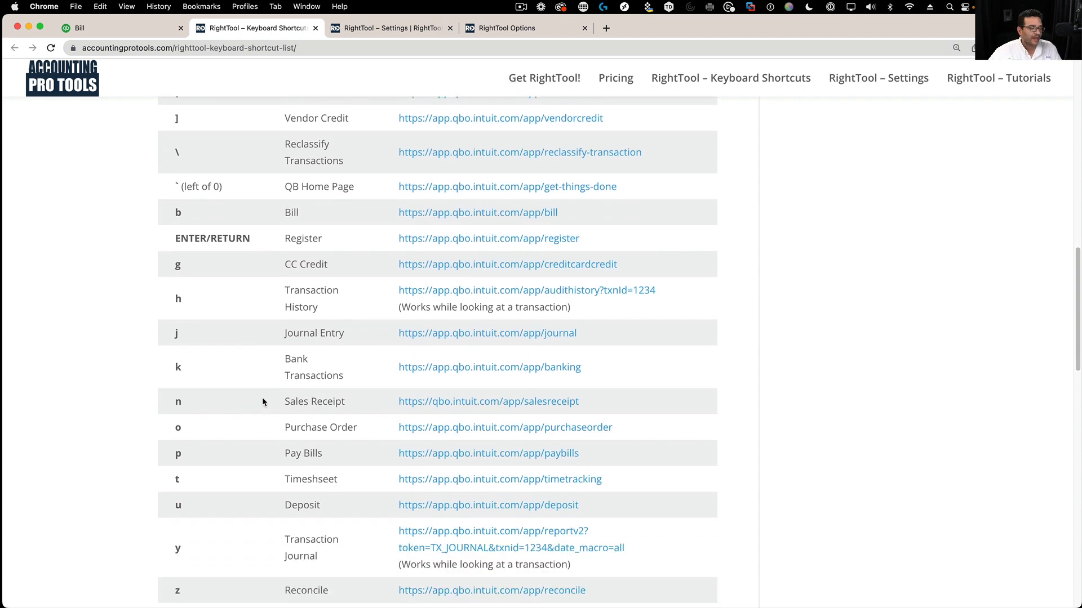
{"action": "scroll", "coordinate": [263, 401], "scroll_direction": "down", "scroll_amount": 6}
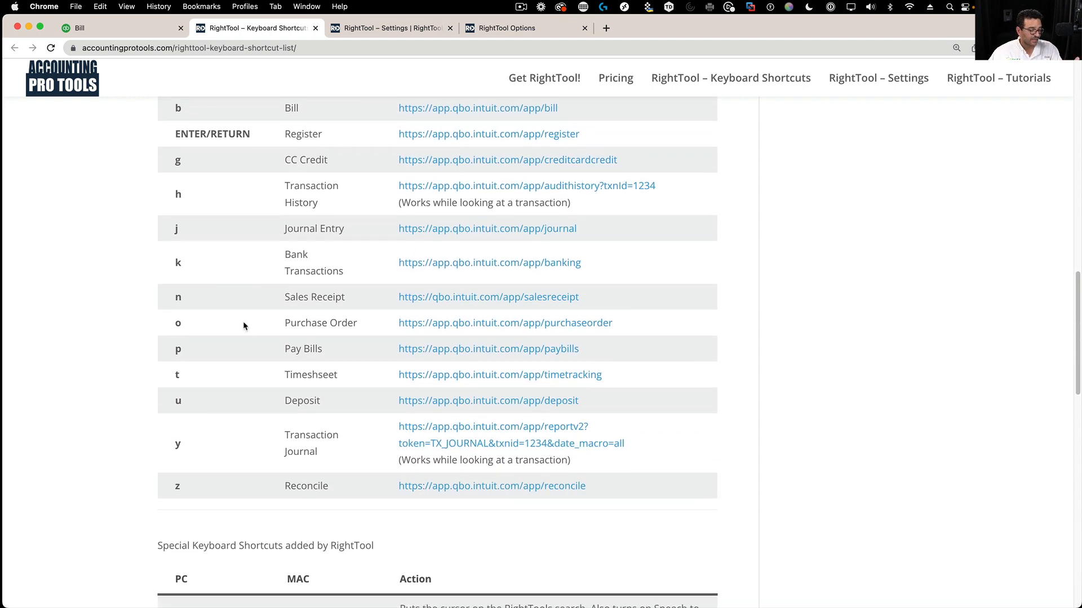
{"action": "scroll", "coordinate": [263, 307], "scroll_direction": "up", "scroll_amount": 10}
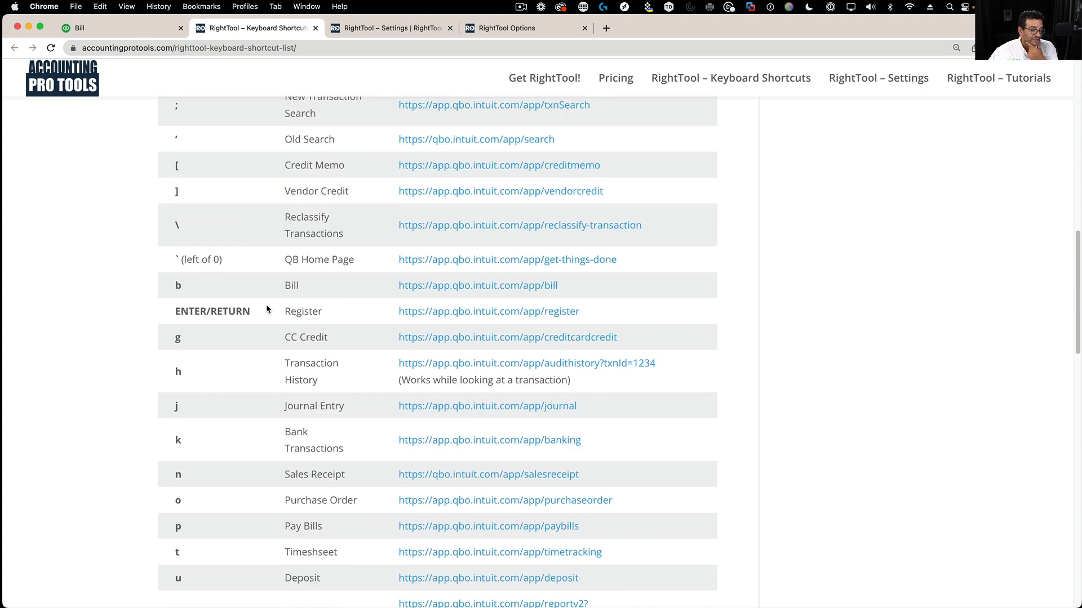
{"action": "scroll", "coordinate": [202, 383], "scroll_direction": "down", "scroll_amount": 5}
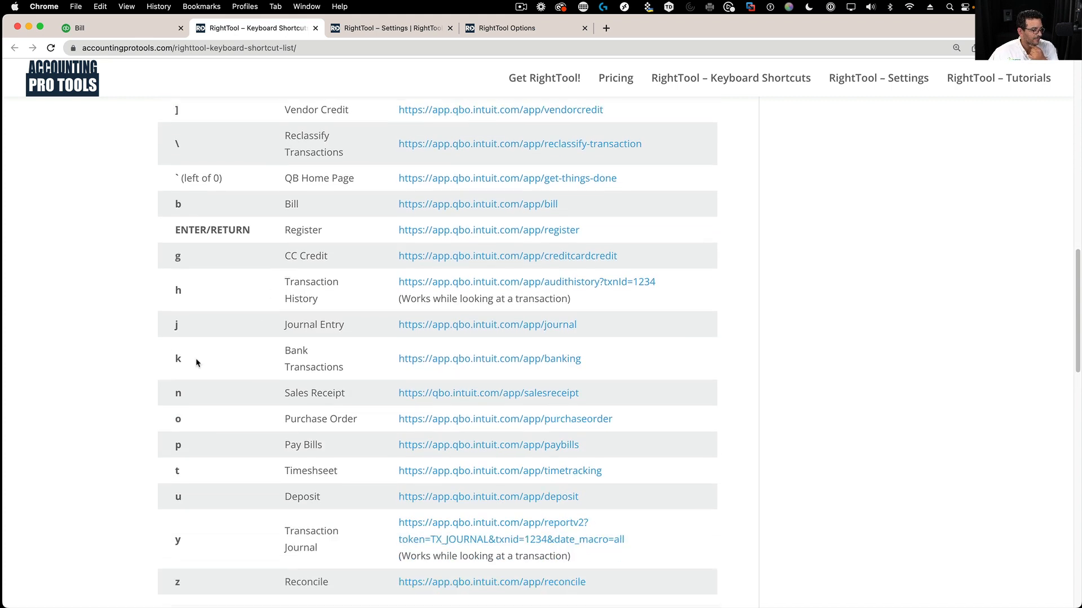
{"action": "scroll", "coordinate": [230, 346], "scroll_direction": "down", "scroll_amount": 6}
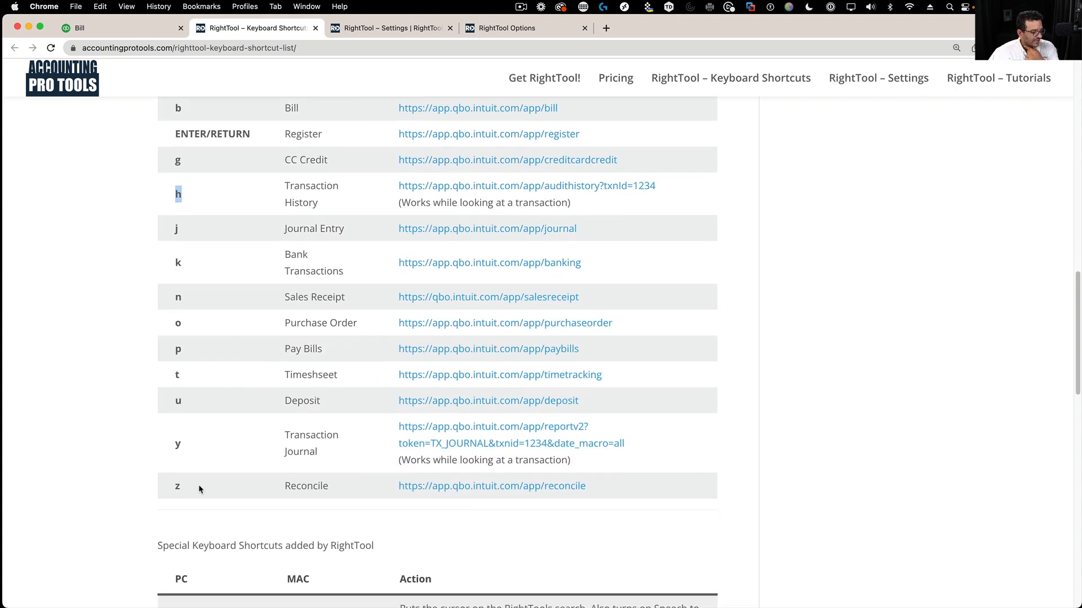
{"action": "left_click_drag", "start_coordinate": [187, 450], "coordinate": [146, 444]}
{"action": "left_click", "coordinate": [214, 445]}
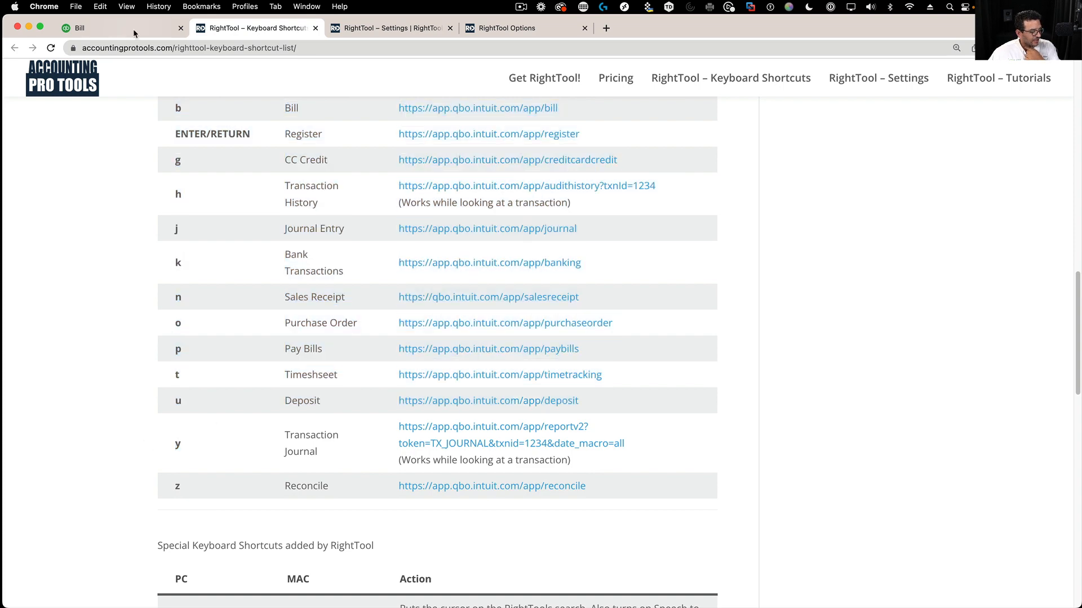
- Open the Apple bill dated 05/18/2021 from the recent bills list
{"action": "left_click", "coordinate": [128, 33]}
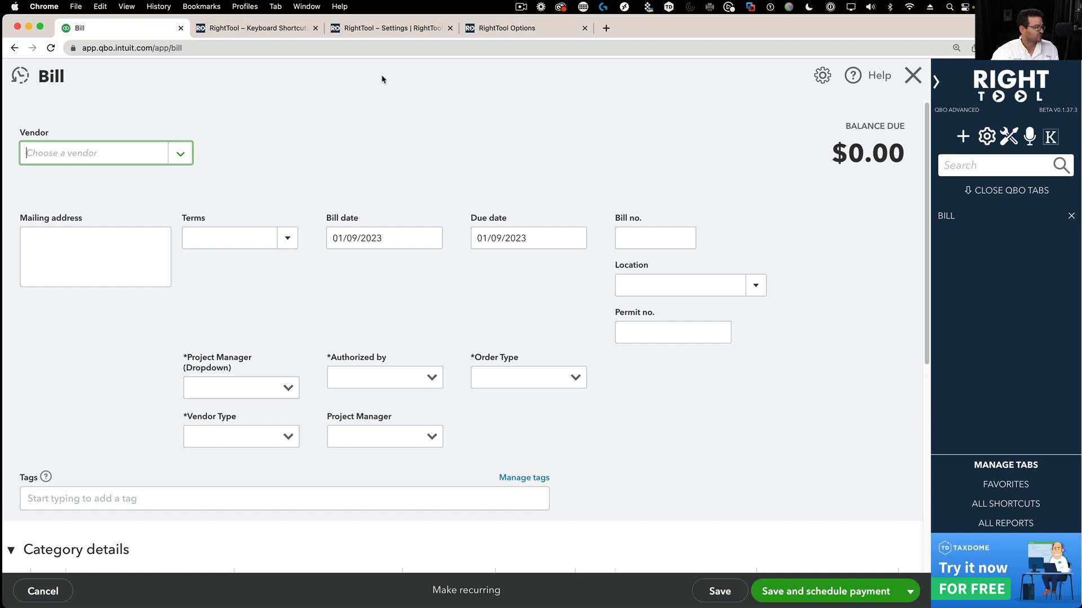
{"action": "left_click", "coordinate": [22, 77]}
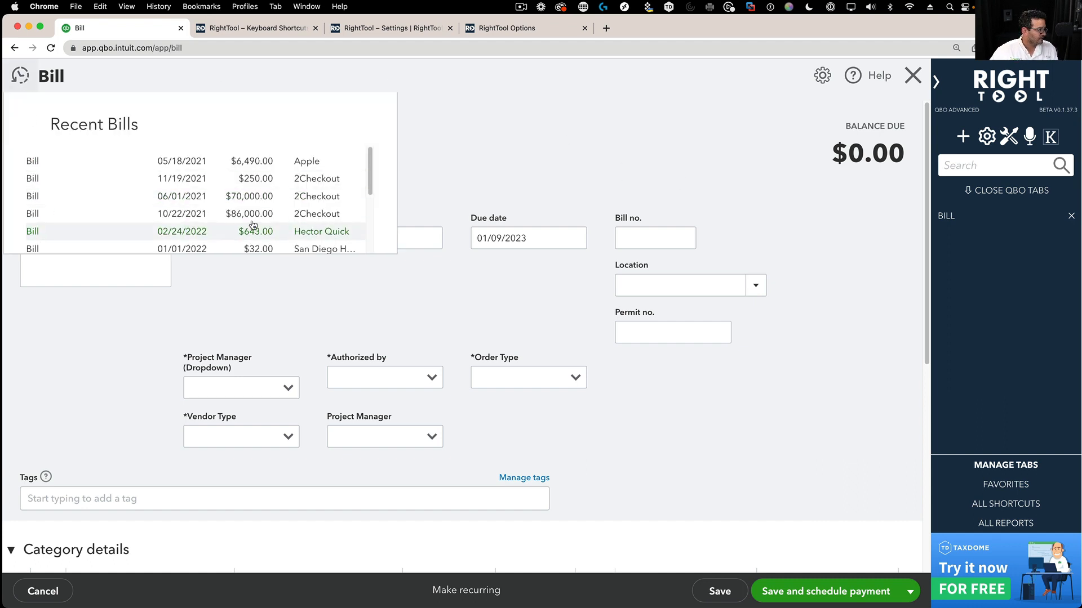
{"action": "left_click", "coordinate": [256, 162]}
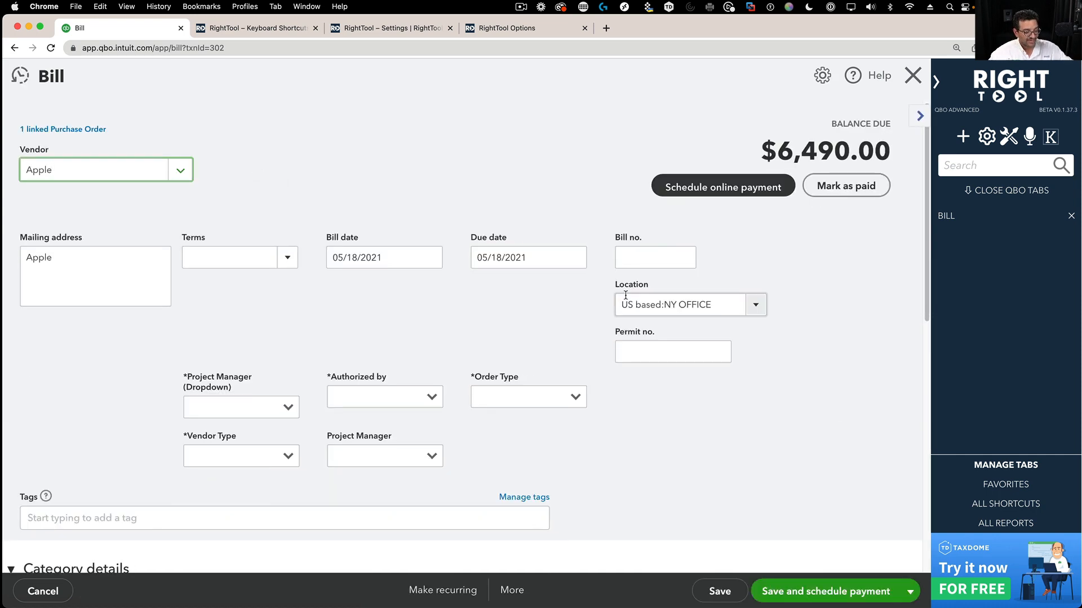
{"action": "left_click", "coordinate": [513, 596]}
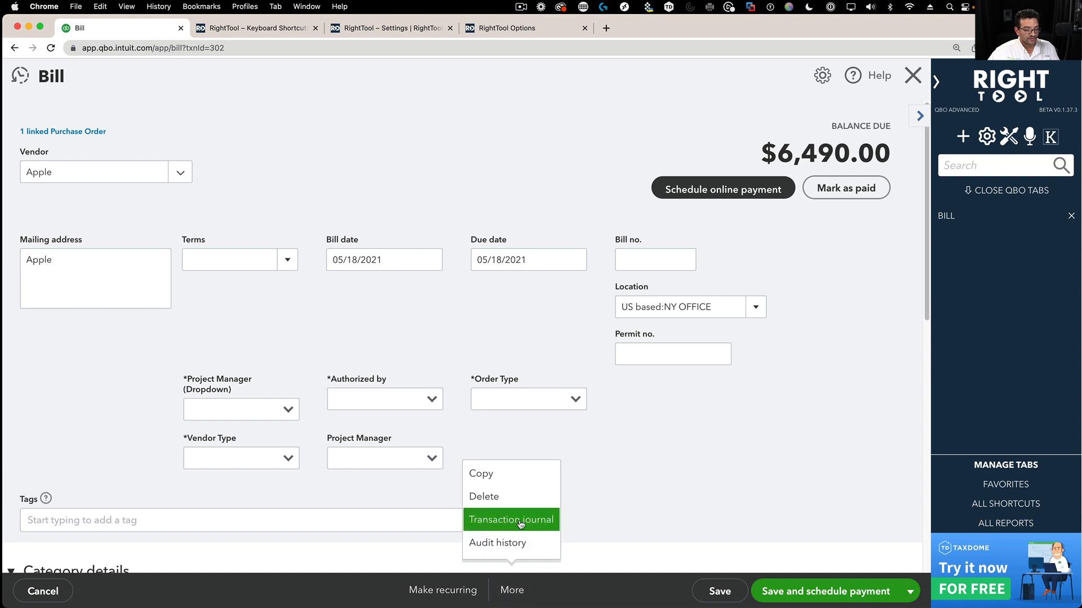
{"action": "left_click", "coordinate": [705, 460]}
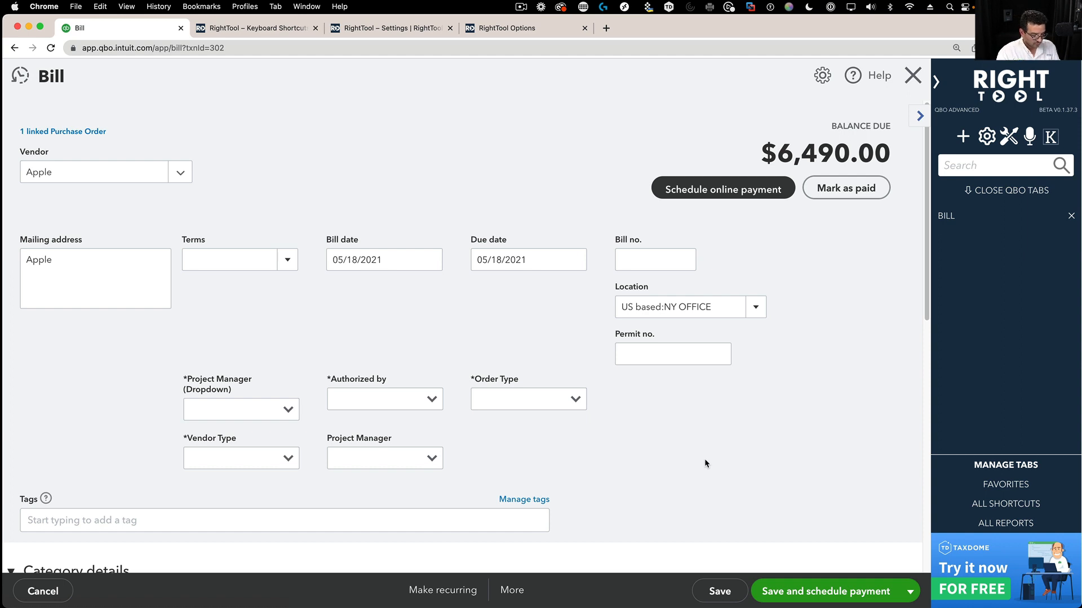
- Use Ctrl+Y to view bill 302's audit history and Transaction Journal, then go back to the bill
{"action": "key", "text": "ctrl+y"}
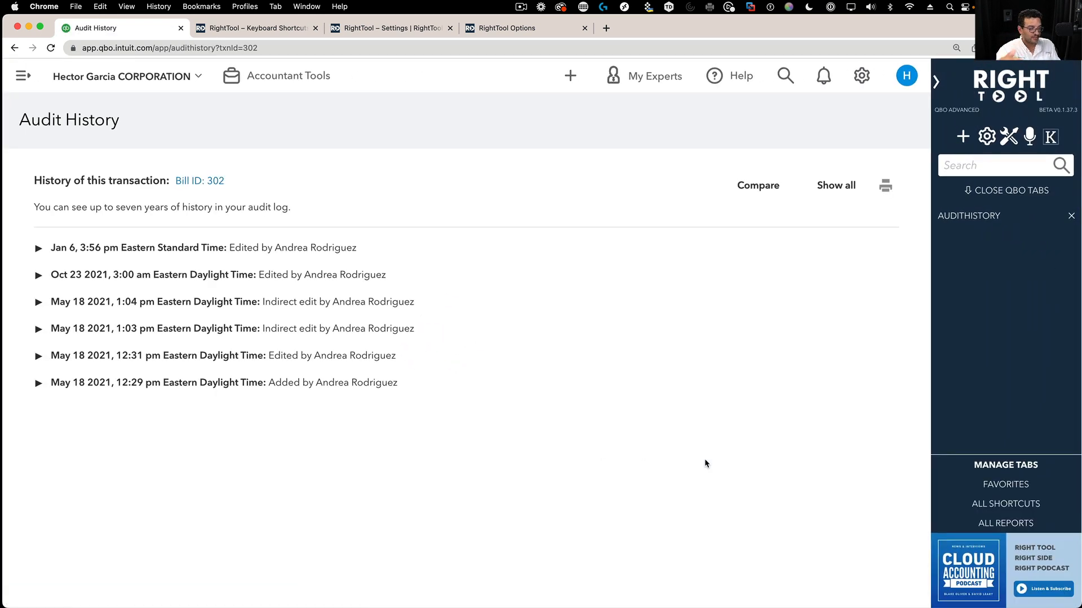
{"action": "left_click", "coordinate": [210, 181]}
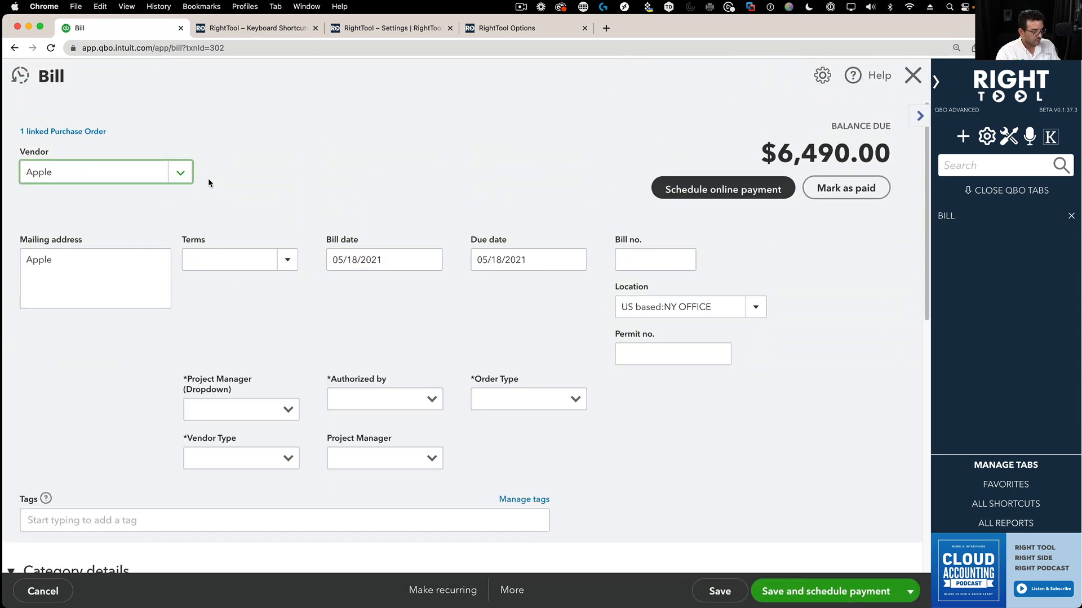
{"action": "key", "text": "ctrl+y"}
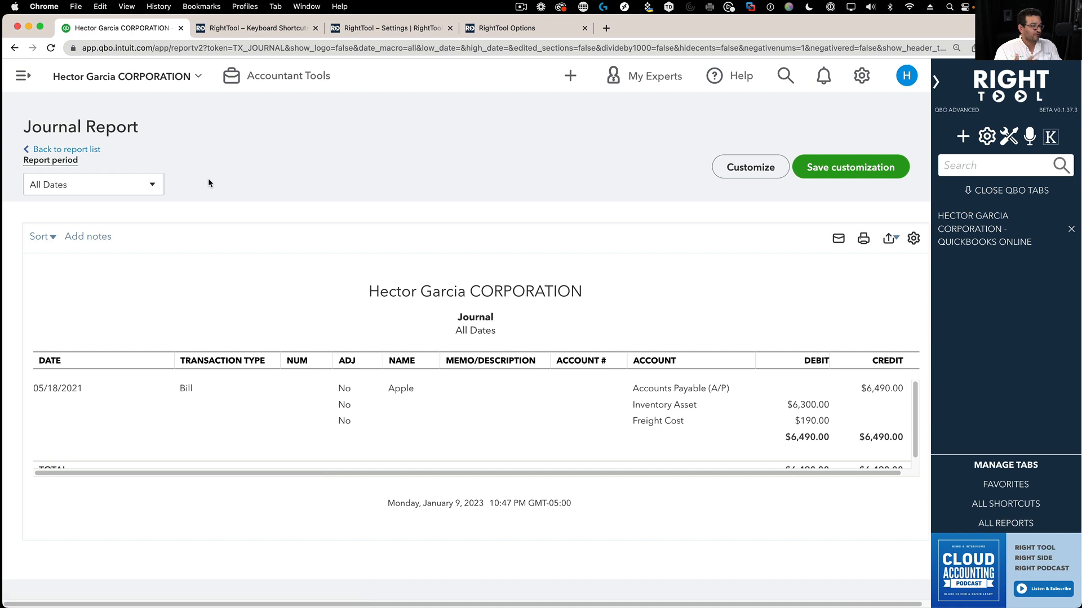
{"action": "left_click", "coordinate": [16, 48]}
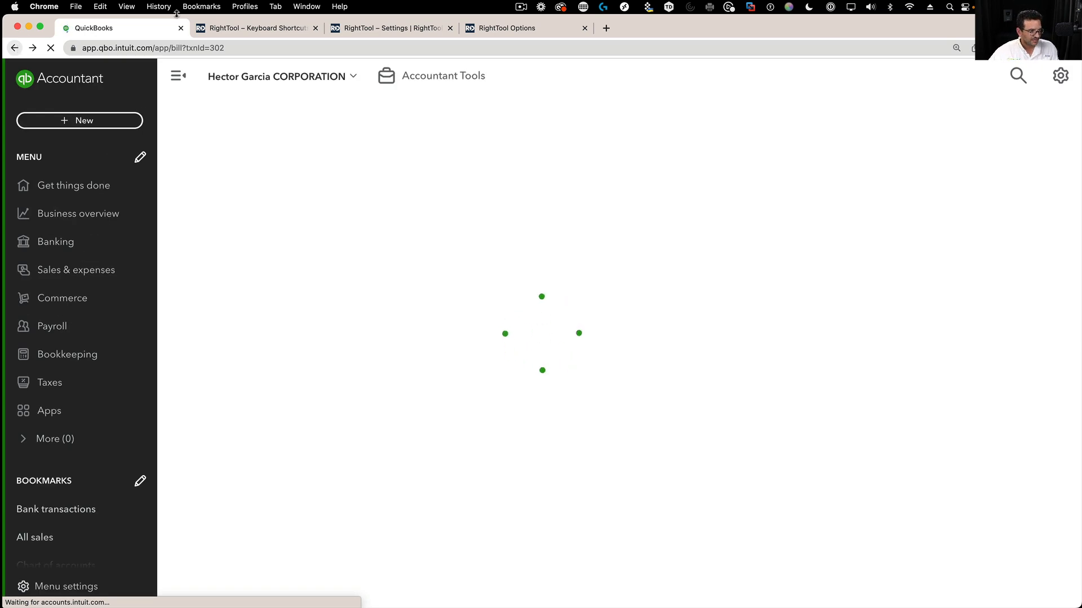
- Review the shortcut reference, then open '6. Register for Savings' from RightTool Favorites
{"action": "left_click", "coordinate": [278, 29]}
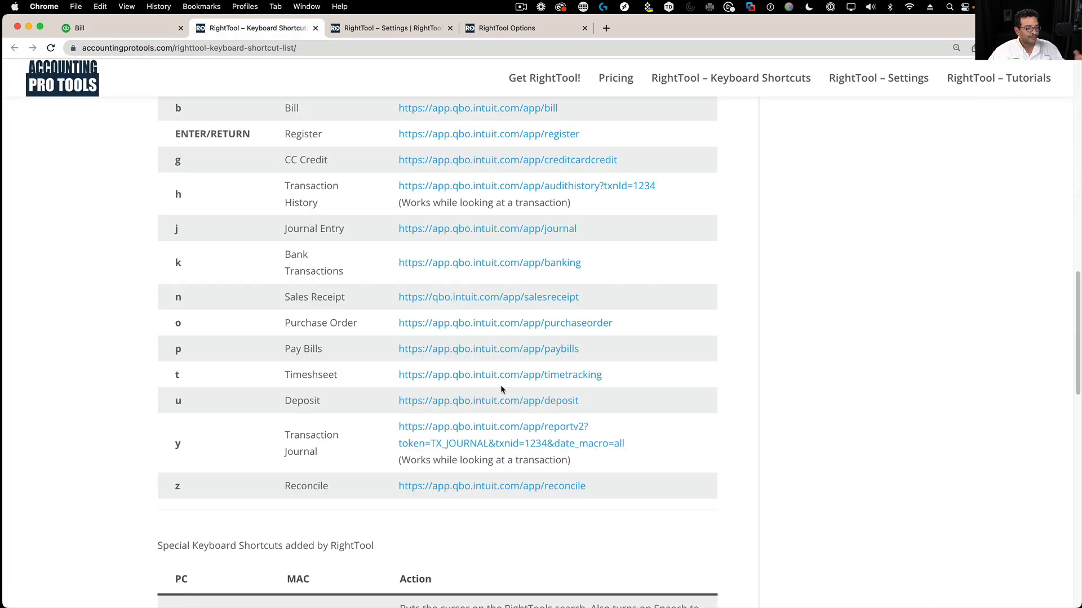
{"action": "scroll", "coordinate": [473, 400], "scroll_direction": "down", "scroll_amount": 3}
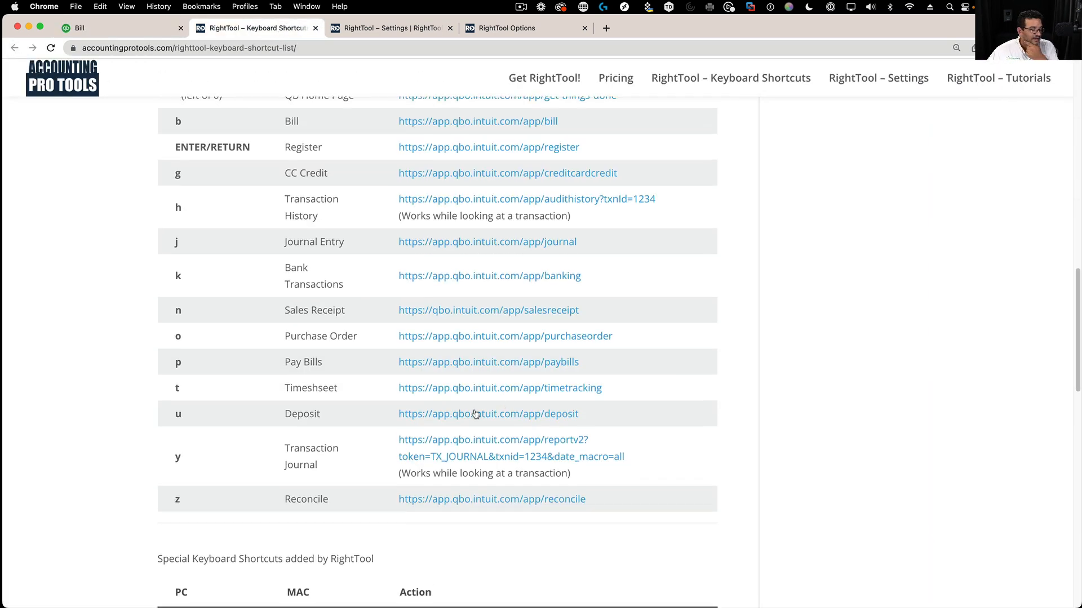
{"action": "scroll", "coordinate": [434, 414], "scroll_direction": "down", "scroll_amount": 10}
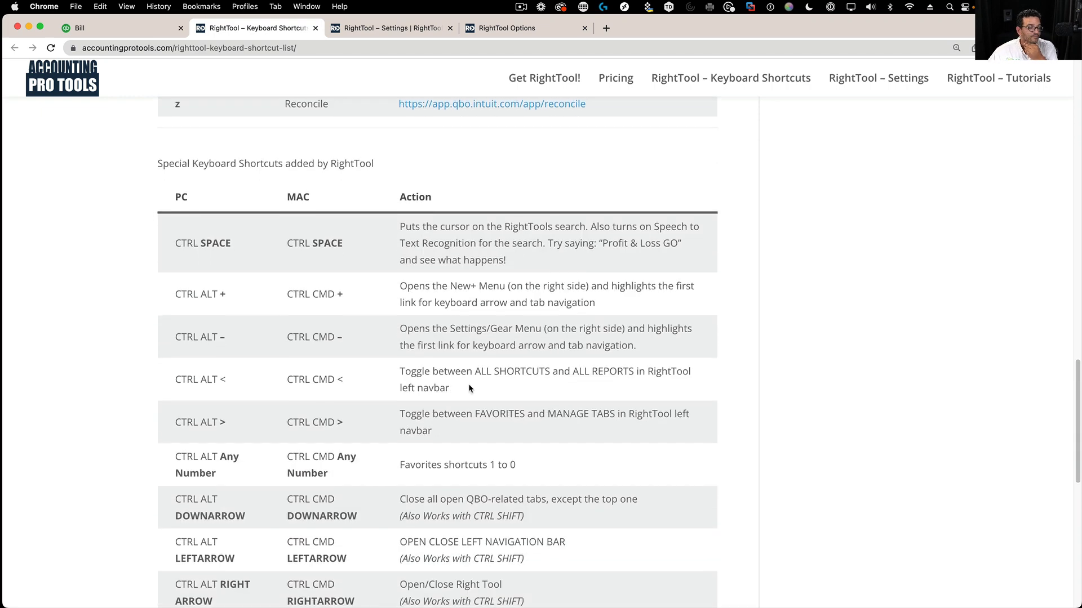
{"action": "scroll", "coordinate": [471, 388], "scroll_direction": "down", "scroll_amount": 1}
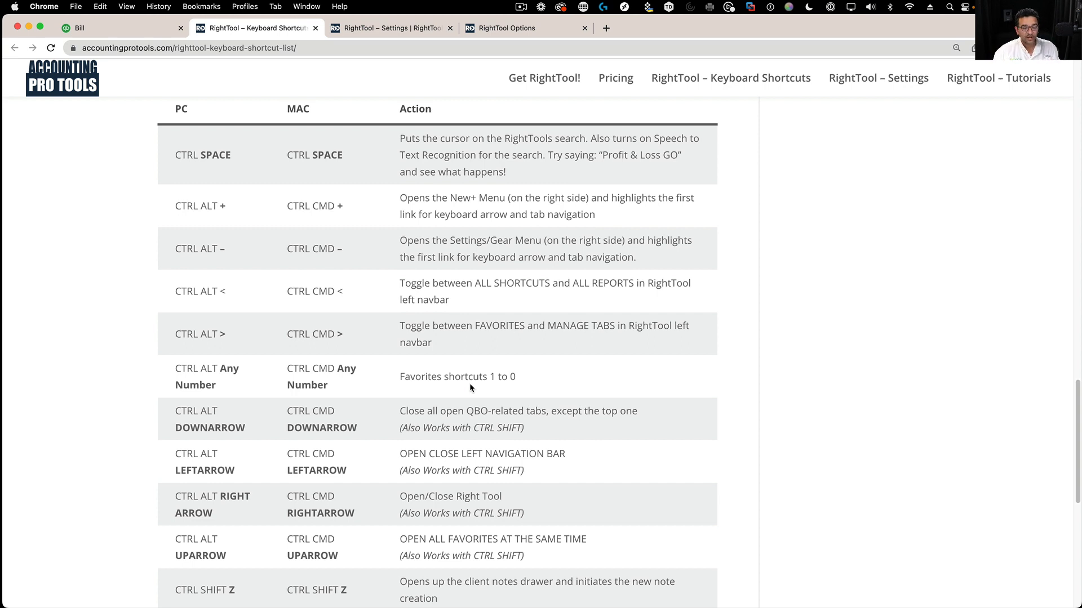
{"action": "left_click", "coordinate": [130, 34]}
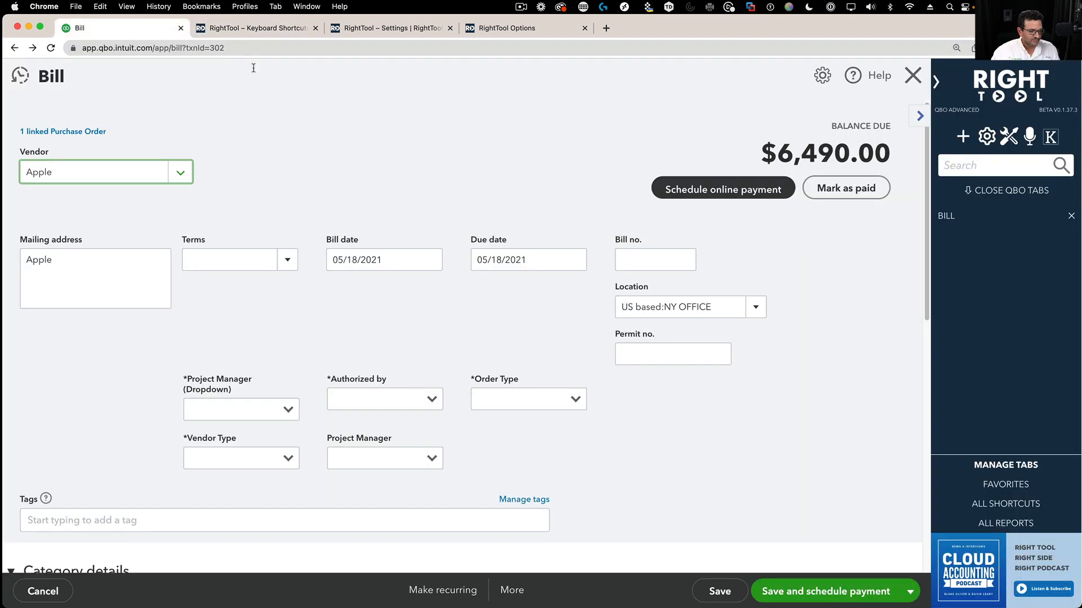
{"action": "left_click", "coordinate": [1005, 485]}
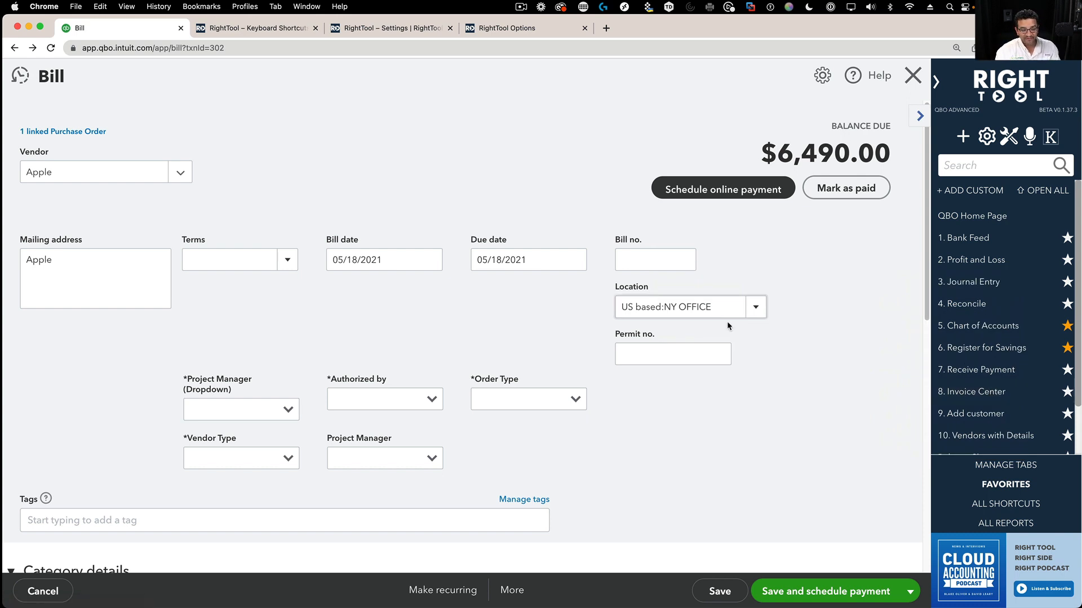
{"action": "left_click", "coordinate": [1026, 359]}
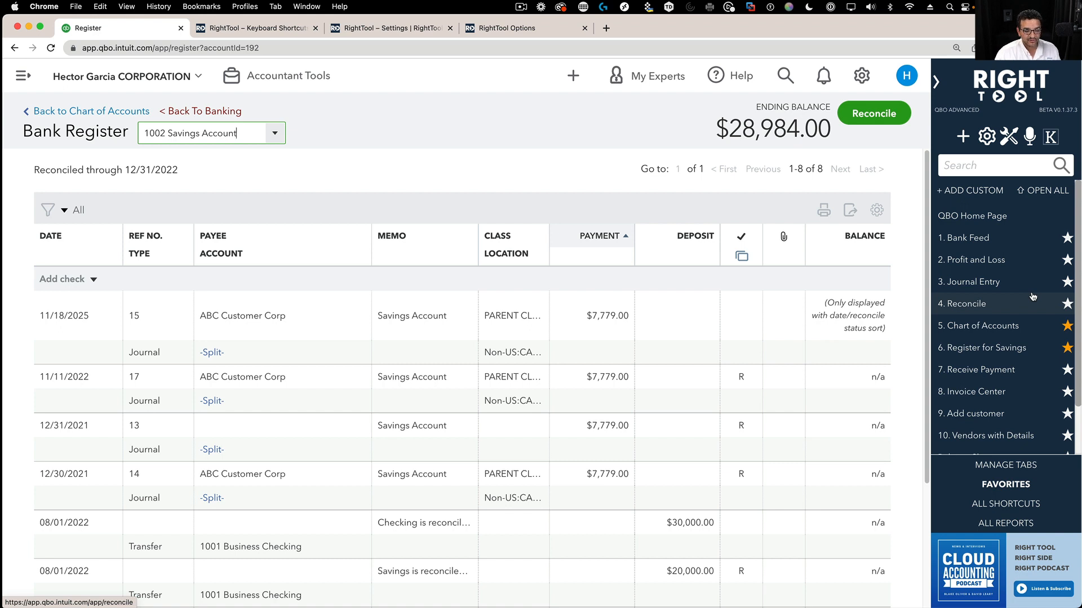
- Open Chart of Accounts, drag it to the top of Favorites, then open Reconcile for 1002 Savings
{"action": "left_click", "coordinate": [1021, 328]}
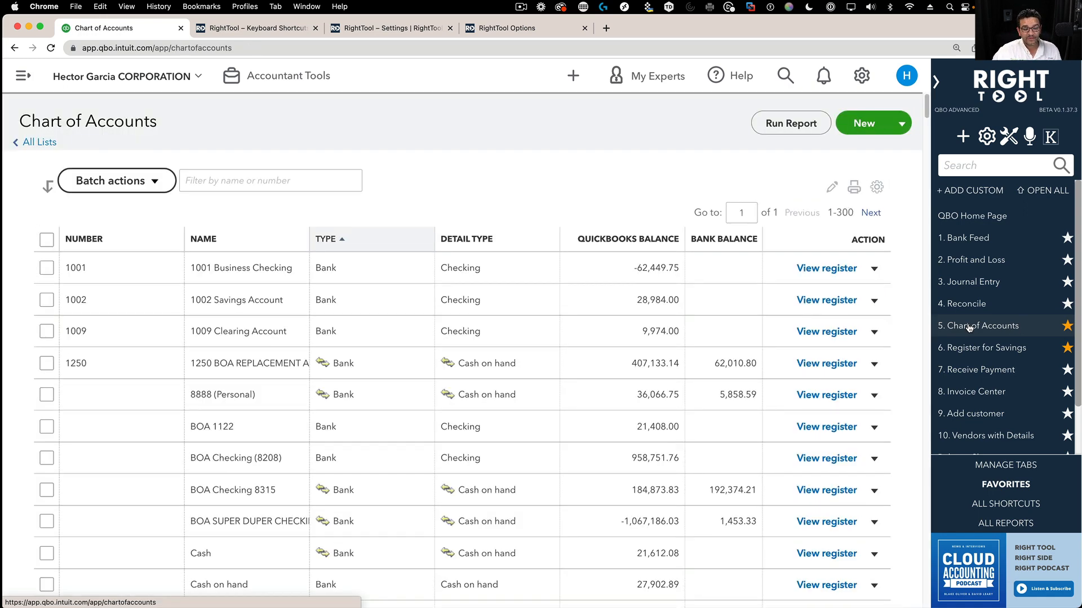
{"action": "left_click_drag", "start_coordinate": [989, 331], "coordinate": [976, 237]}
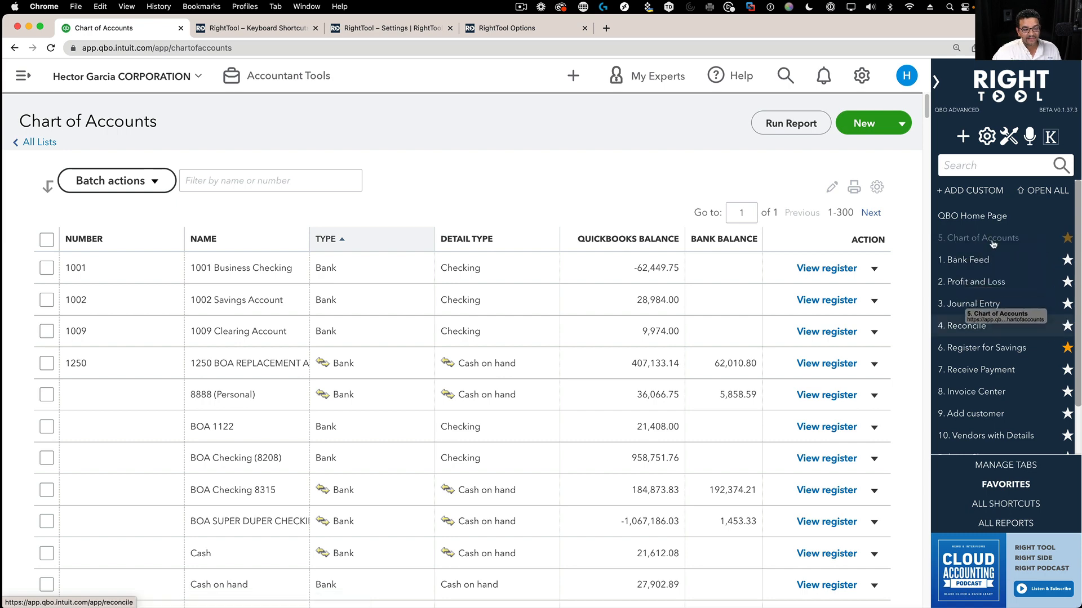
{"action": "left_click", "coordinate": [975, 333]}
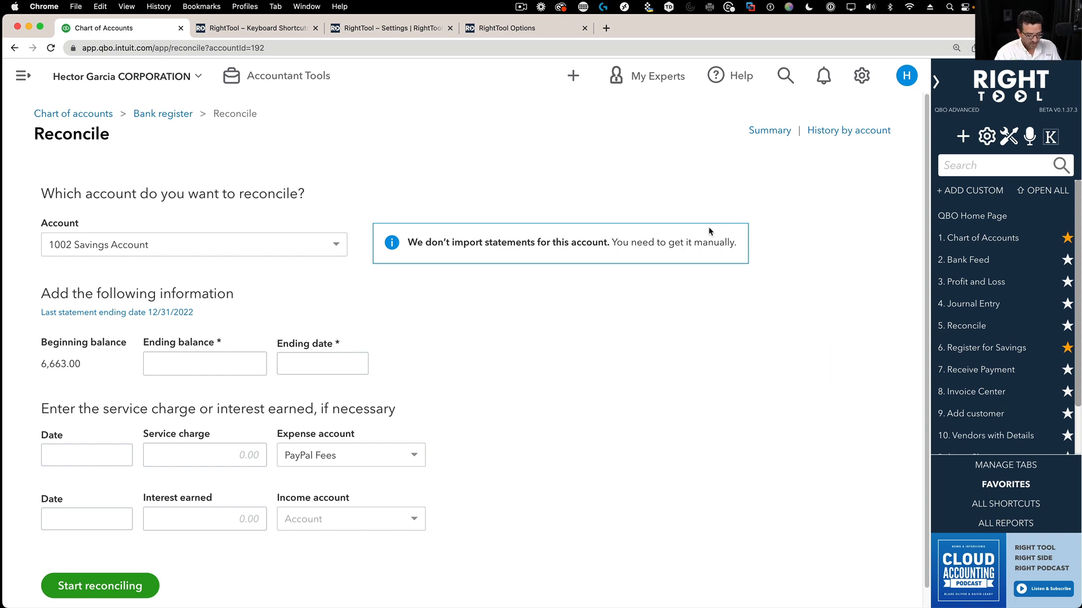
- Toggle the RightTool sidebar between the shortcut and report lists with Ctrl+Alt+comma/period, ending on reports
{"action": "key", "text": "ctrl+alt+comma"}
{"action": "key", "text": "ctrl+alt+comma"}
{"action": "key", "text": "ctrl+alt+comma"}
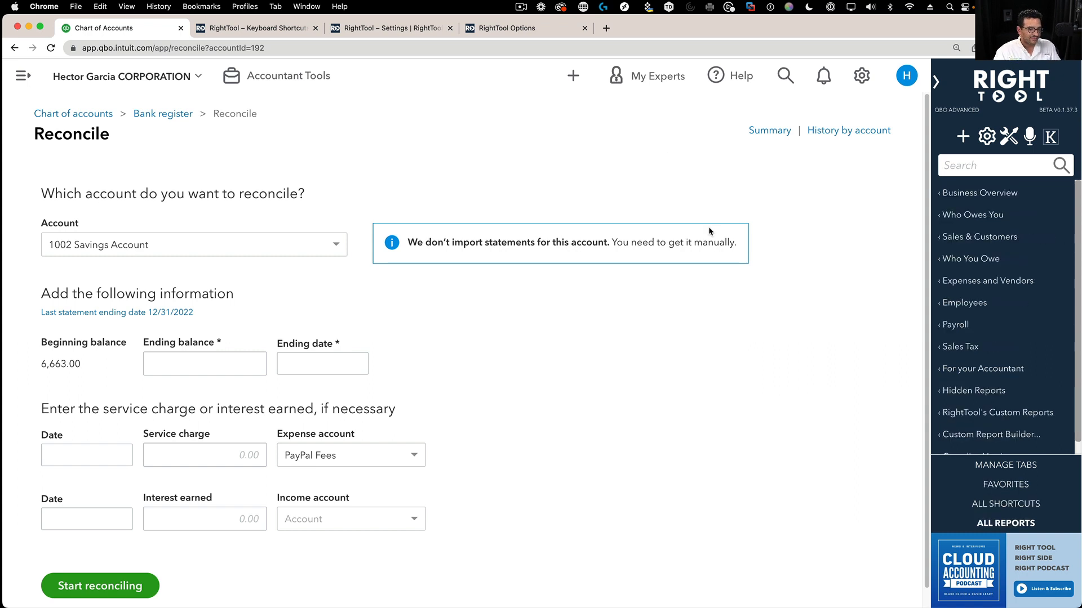
{"action": "key", "text": "ctrl+alt+period"}
{"action": "key", "text": "ctrl+alt+period"}
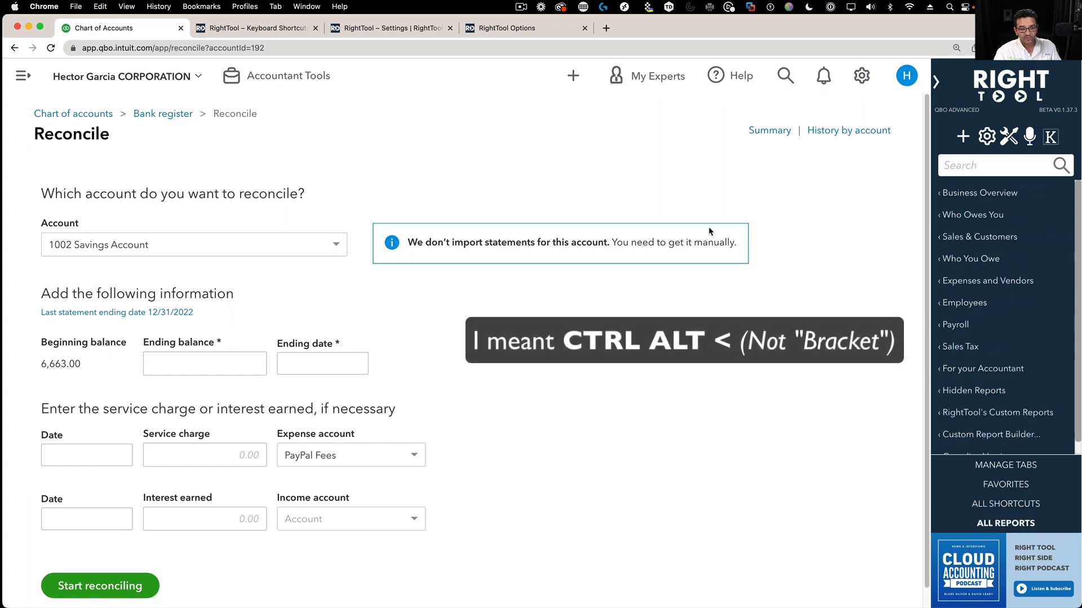
{"action": "key", "text": "ctrl+alt+comma"}
{"action": "key", "text": "ctrl+alt+comma"}
{"action": "key", "text": "ctrl+alt+period"}
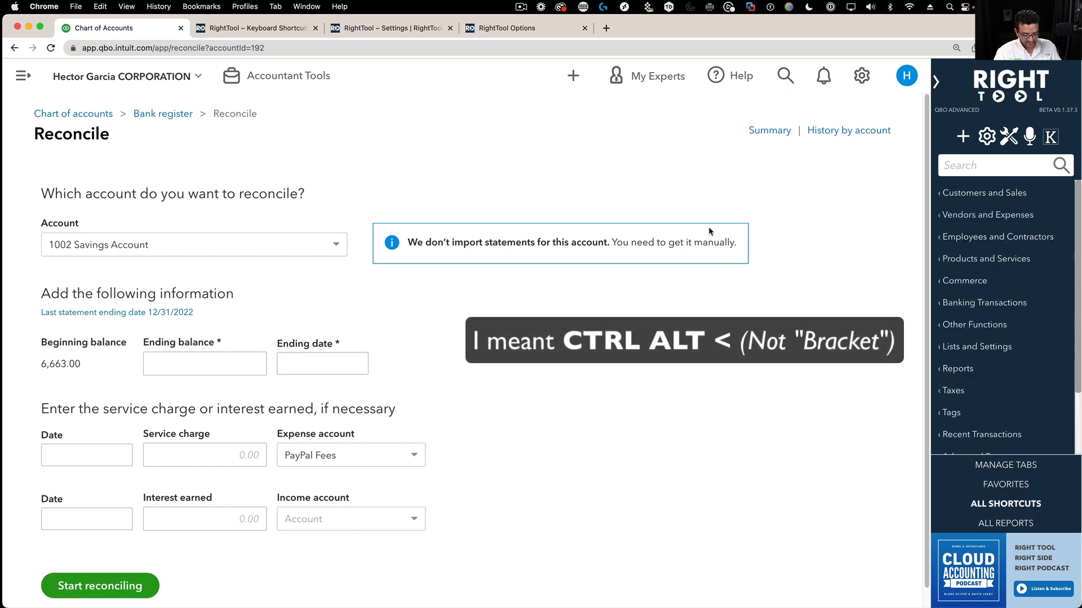
{"action": "key", "text": "ctrl+alt+period"}
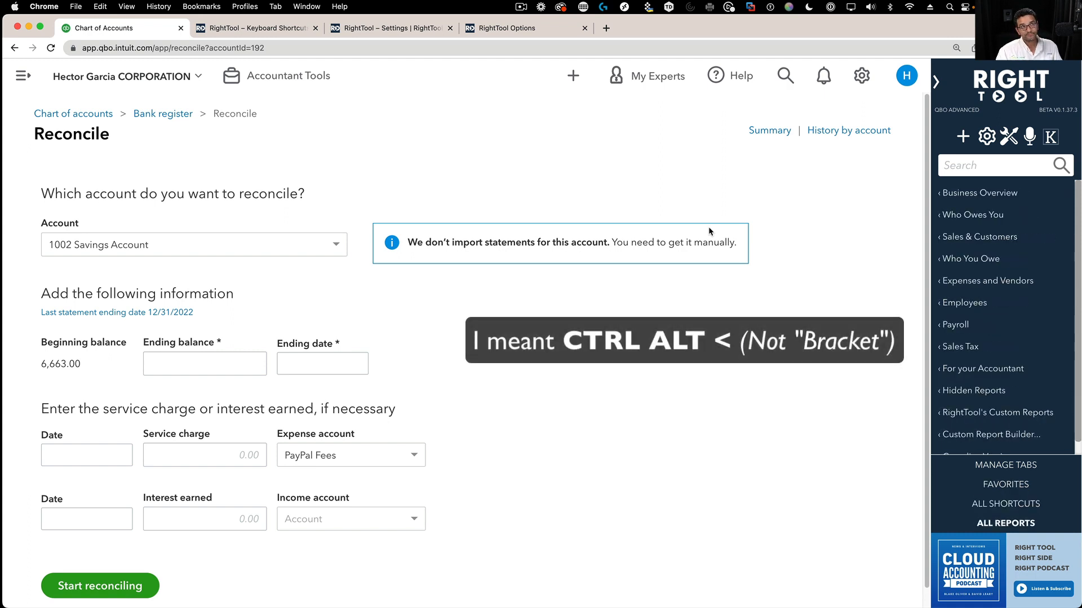
{"action": "key", "text": "ctrl+alt+comma"}
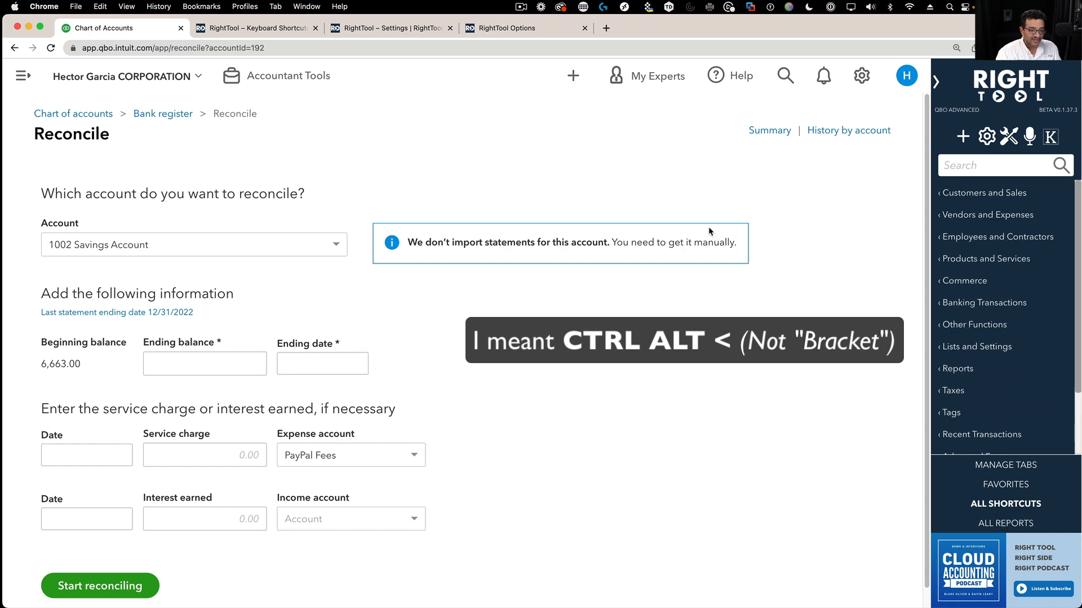
{"action": "key", "text": "ctrl+alt+period"}
{"action": "key", "text": "ctrl+alt+comma"}
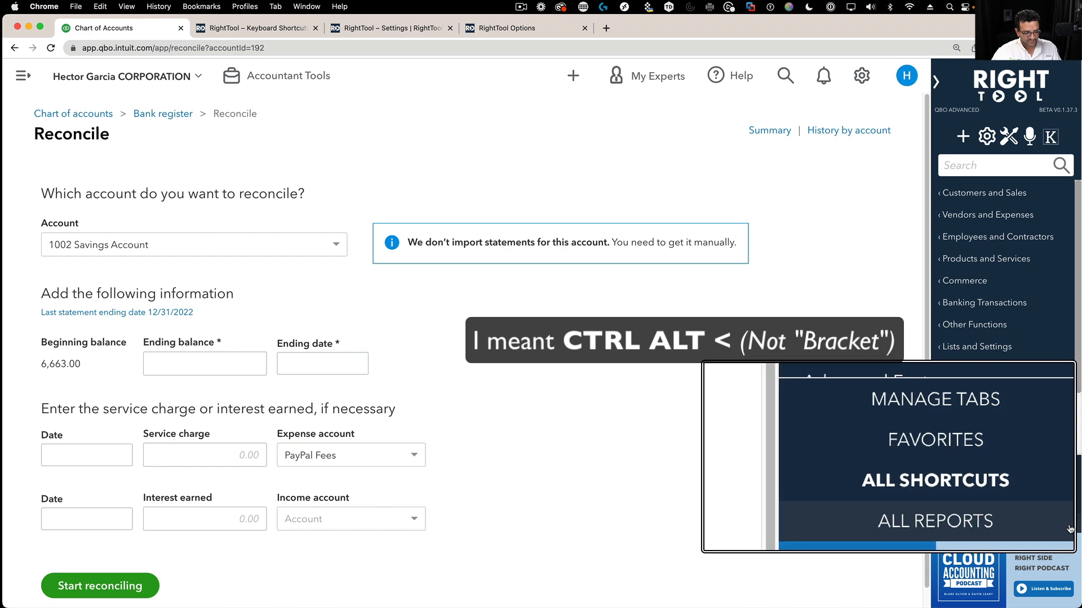
{"action": "key", "text": "ctrl+alt+period"}
{"action": "key", "text": "ctrl+alt+comma"}
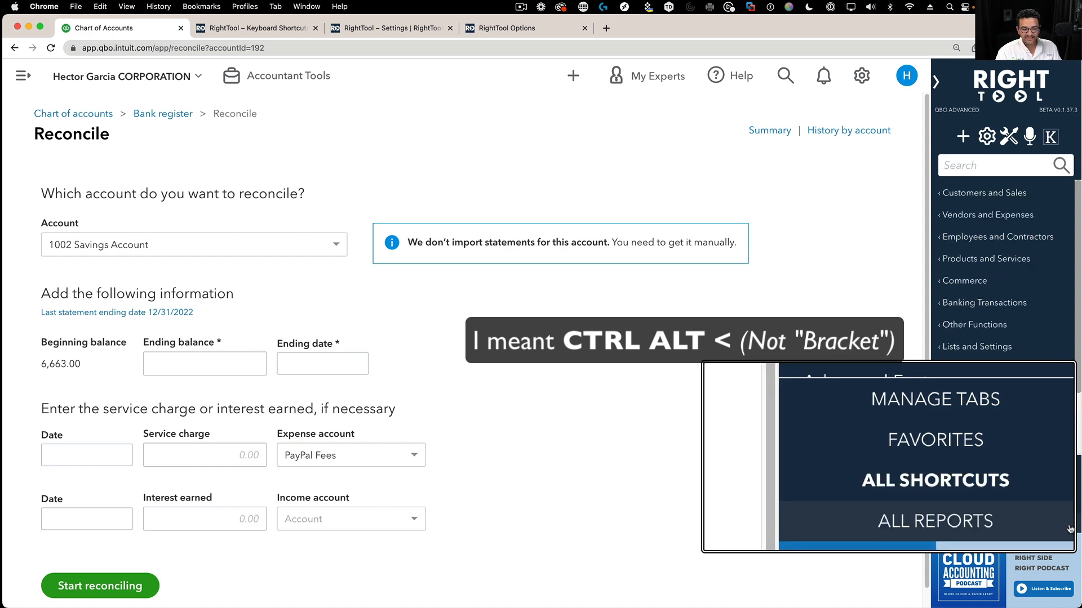
{"action": "key", "text": "ctrl+alt+period"}
{"action": "key", "text": "ctrl+alt+comma"}
{"action": "key", "text": "ctrl+alt+period"}
{"action": "key", "text": "ctrl+alt+comma"}
{"action": "key", "text": "ctrl+alt+period"}
{"action": "key", "text": "ctrl+alt+comma"}
{"action": "key", "text": "ctrl+alt+period"}
{"action": "key", "text": "ctrl+alt+comma"}
{"action": "key", "text": "ctrl+alt+period"}
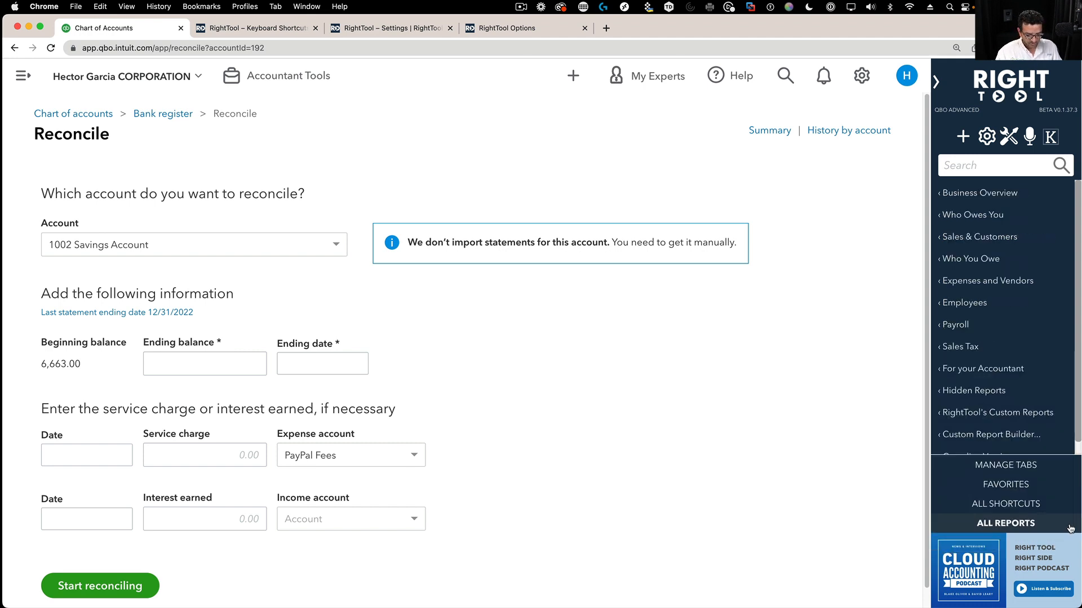
- Cycle the sidebar through open tabs, favourites and shortcuts, ending on favourites, then open RightTool Settings
{"action": "key", "text": "ctrl+alt+comma"}
{"action": "key", "text": "ctrl+alt+comma"}
{"action": "key", "text": "ctrl+alt+comma"}
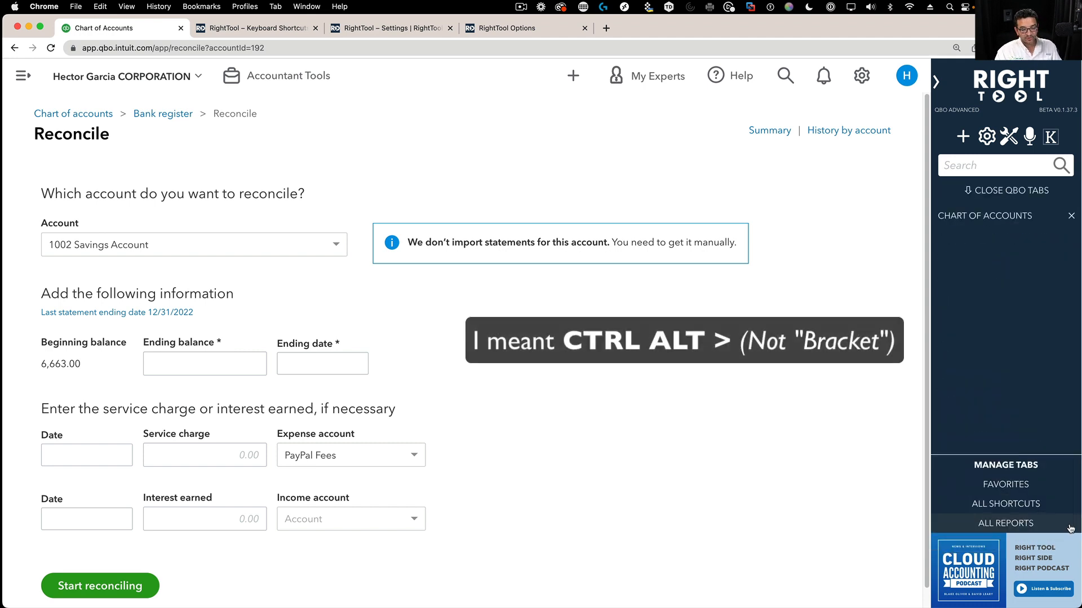
{"action": "key", "text": "ctrl+alt+period"}
{"action": "key", "text": "ctrl+alt+comma"}
{"action": "key", "text": "ctrl+alt+period"}
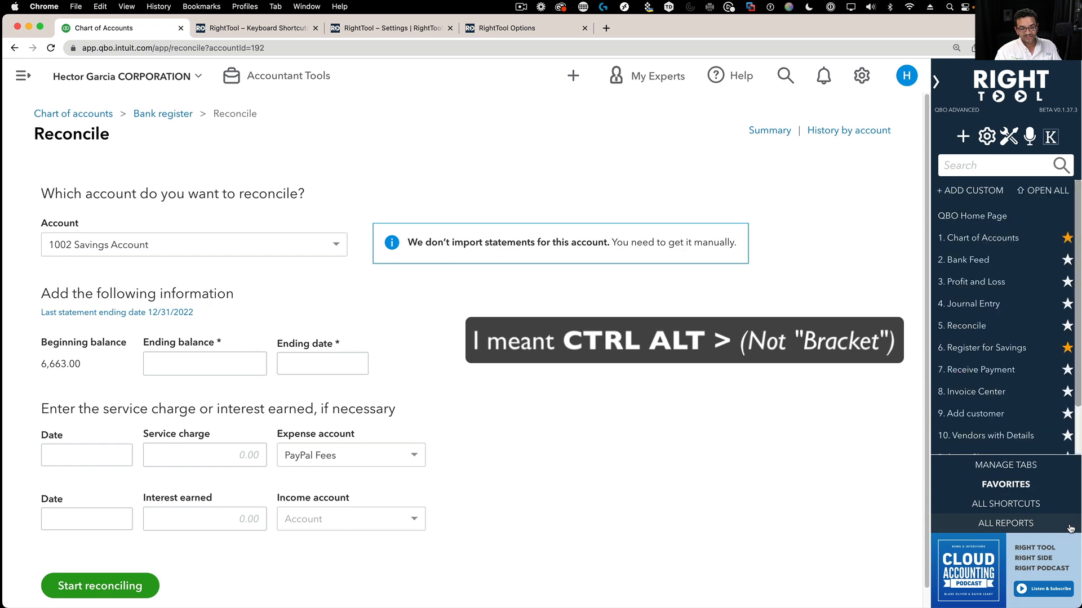
{"action": "key", "text": "ctrl+alt+period"}
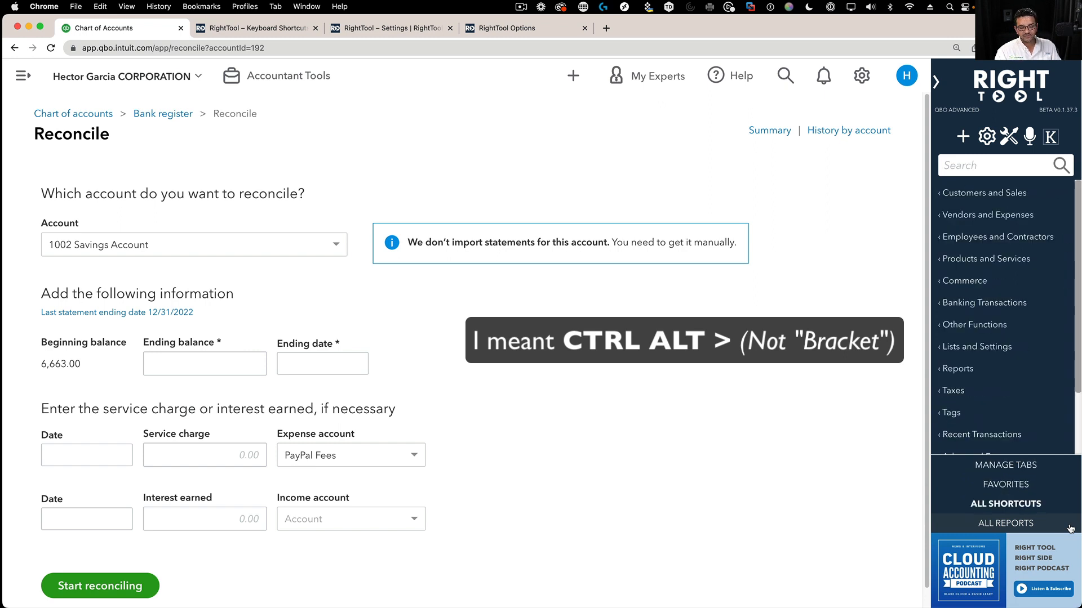
{"action": "key", "text": "ctrl+alt+comma"}
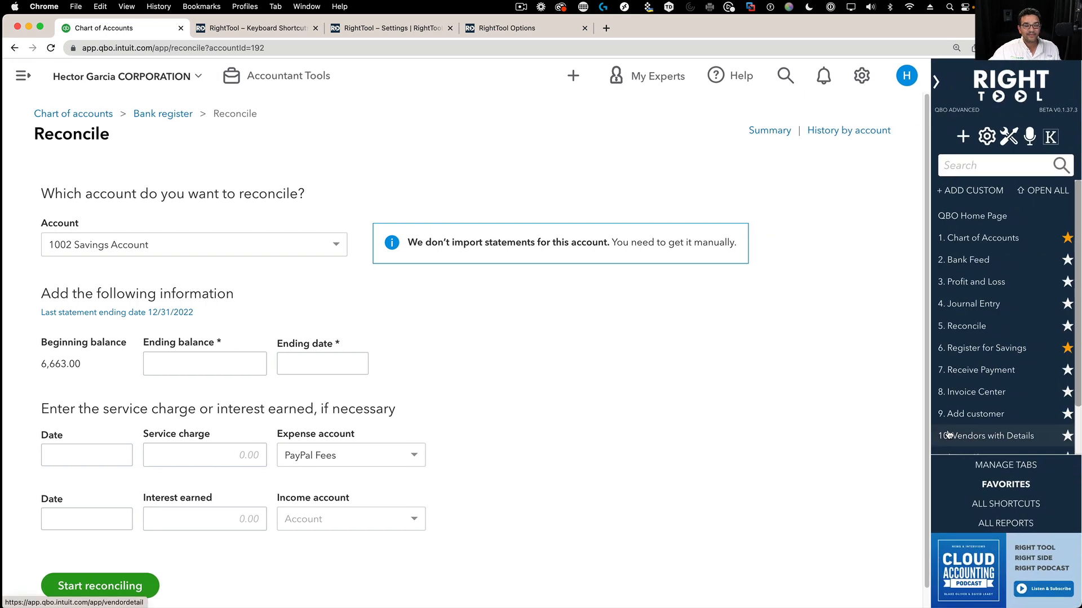
{"action": "left_click", "coordinate": [1010, 138]}
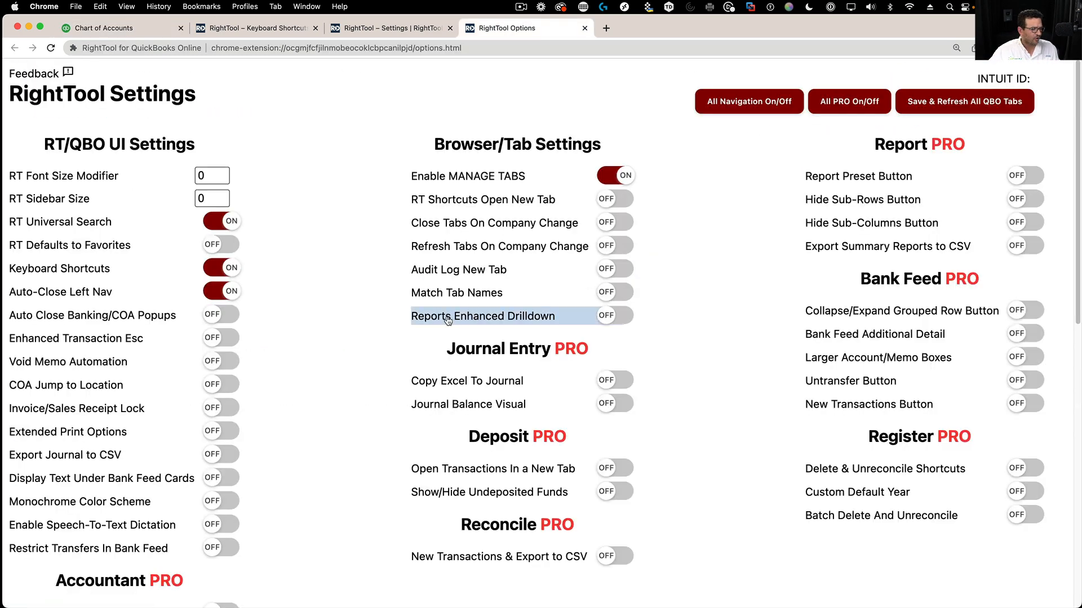
- Scroll through the RightTool keyboard shortcut table, then return to the QuickBooks reconcile page
{"action": "left_click", "coordinate": [258, 29]}
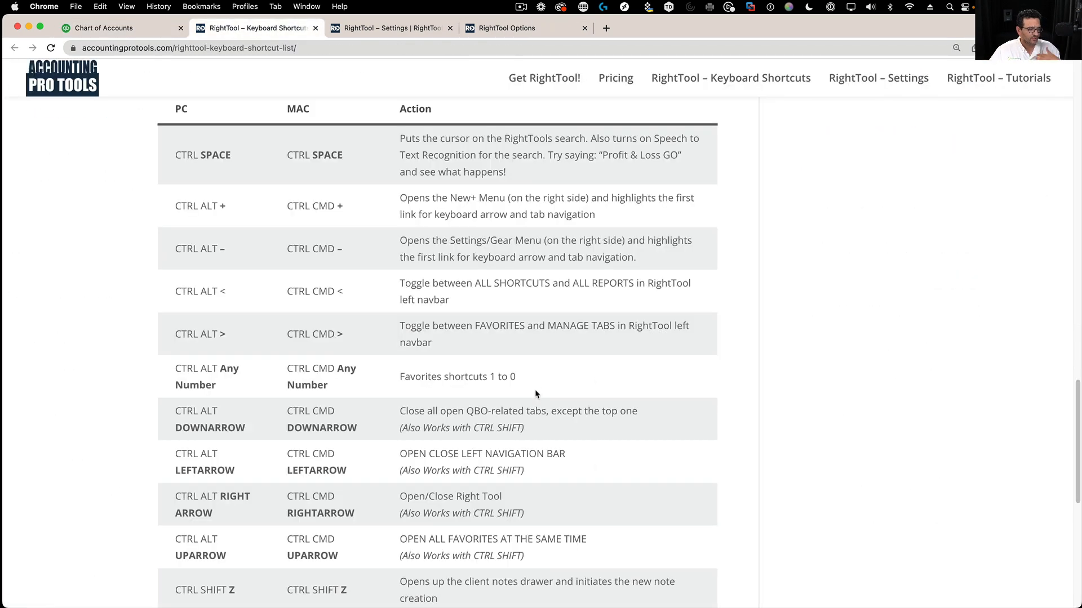
{"action": "scroll", "coordinate": [535, 390], "scroll_direction": "down", "scroll_amount": 5}
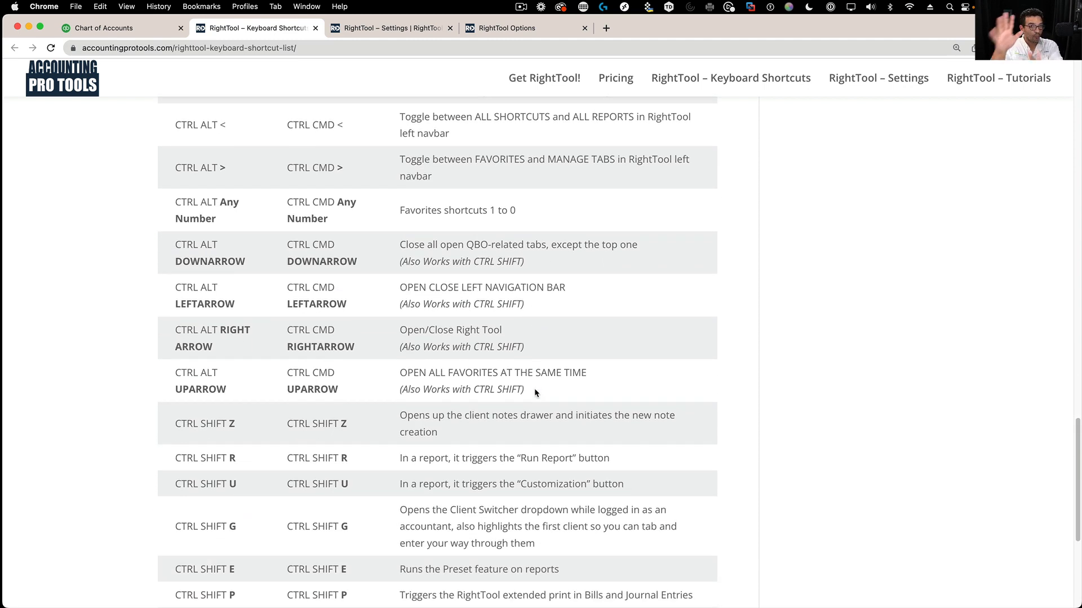
{"action": "left_click", "coordinate": [134, 29]}
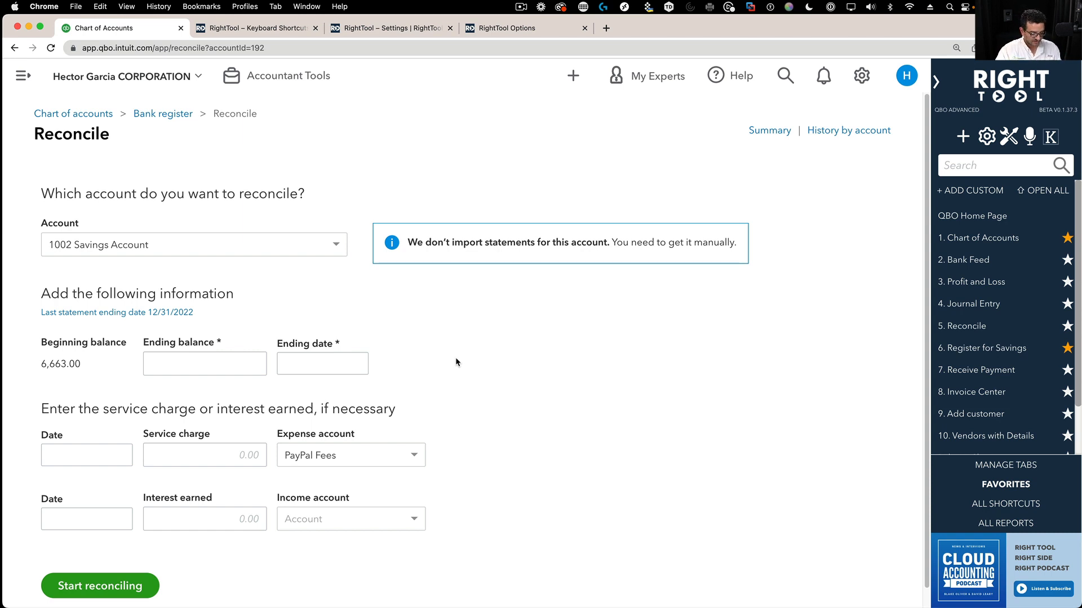
- Search RightTool for 'profit and loss detail' and open the Profit and Loss Detail report
{"action": "key", "text": "alt+q"}
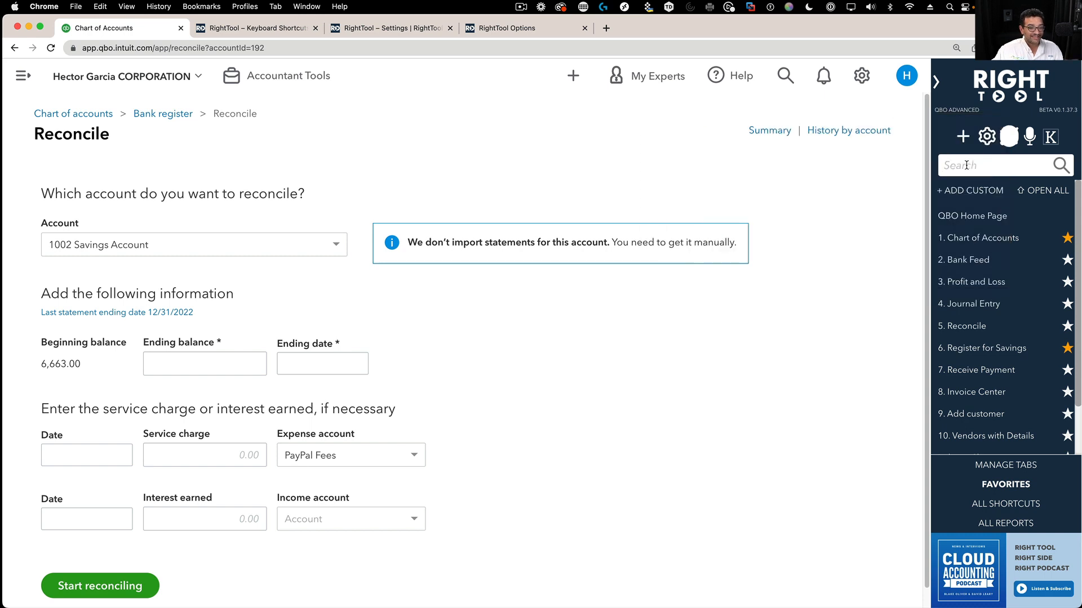
{"action": "type", "text": "detail"}
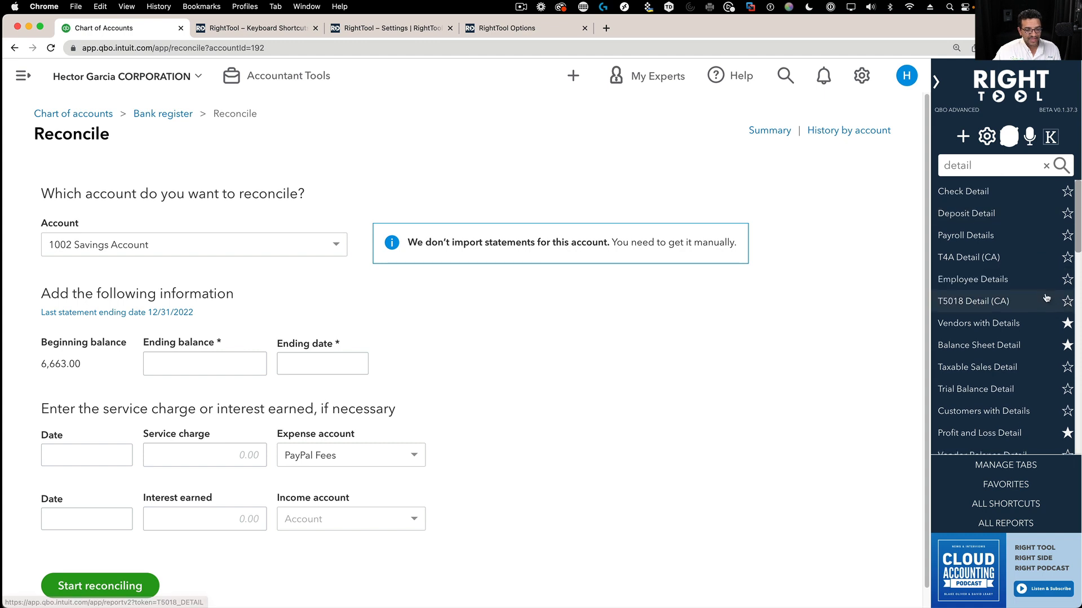
{"action": "scroll", "coordinate": [1051, 318], "scroll_direction": "down", "scroll_amount": 6}
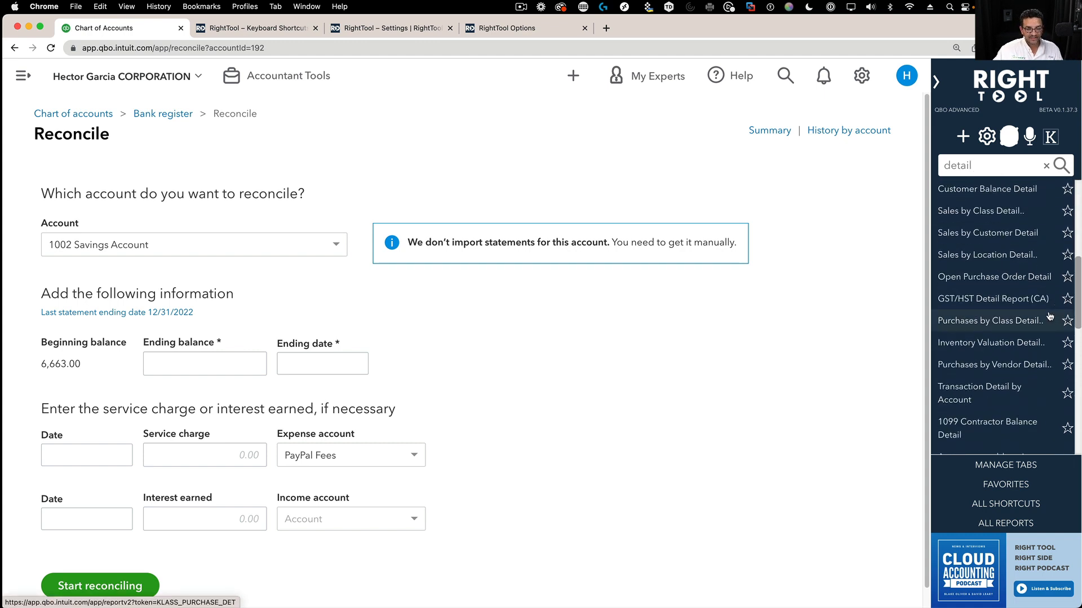
{"action": "key", "text": "super+Left"}
{"action": "type", "text": "profit and "}
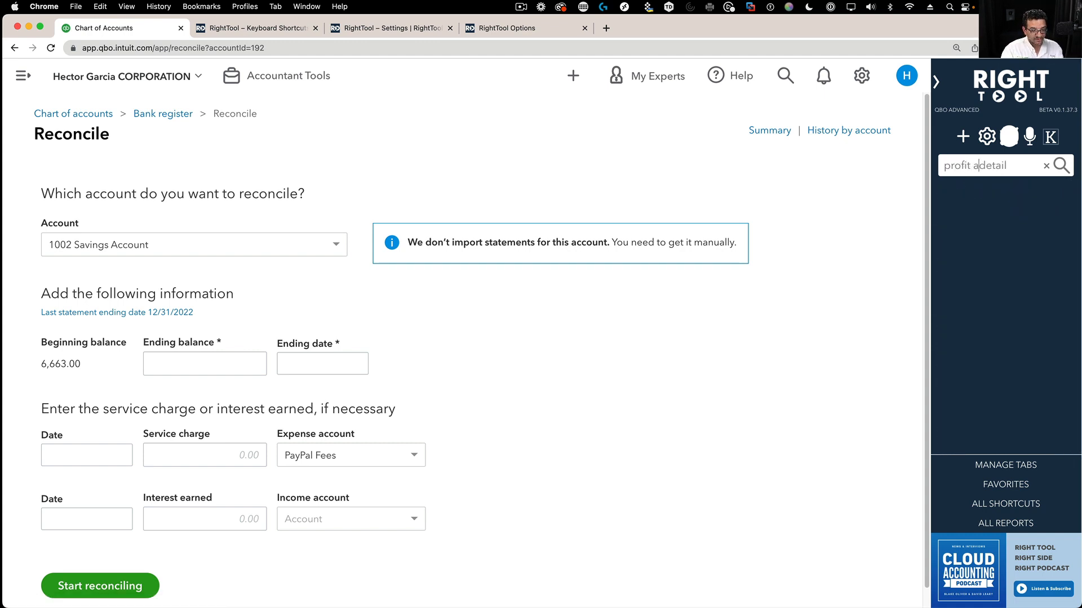
{"action": "type", "text": "loss"}
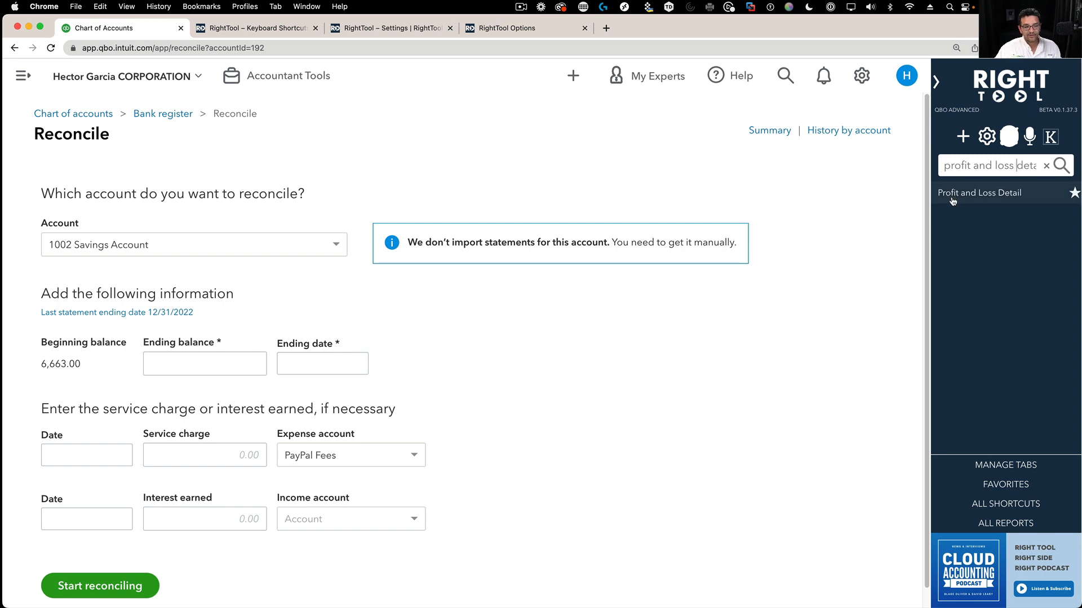
{"action": "left_click", "coordinate": [1028, 205]}
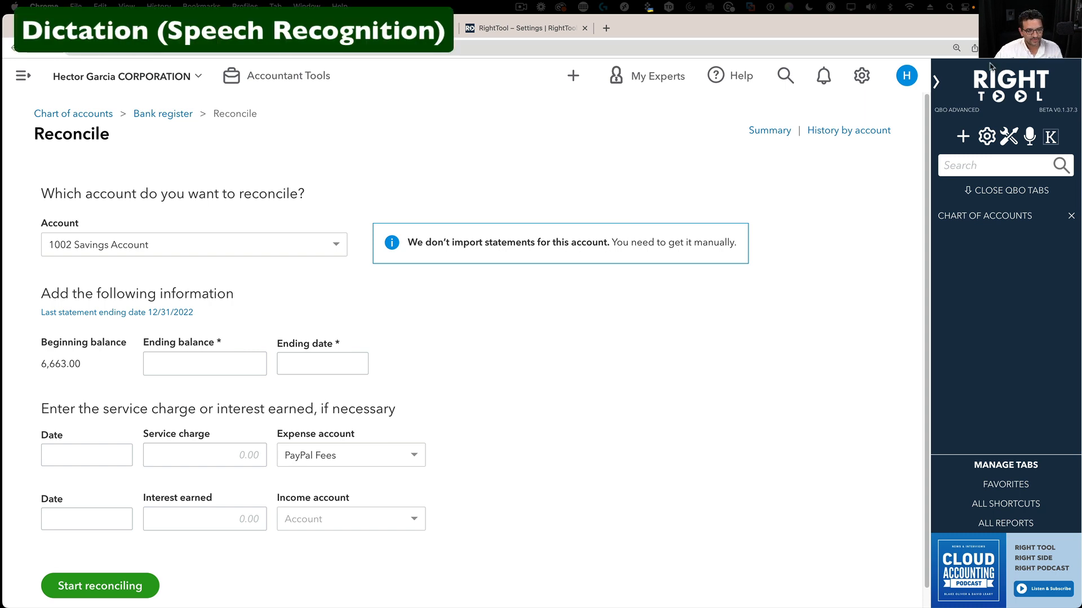
- Switch Enable Speech-To-Text Dictation to ON in RightTool Settings and review the dictation options
{"action": "left_click", "coordinate": [1010, 141]}
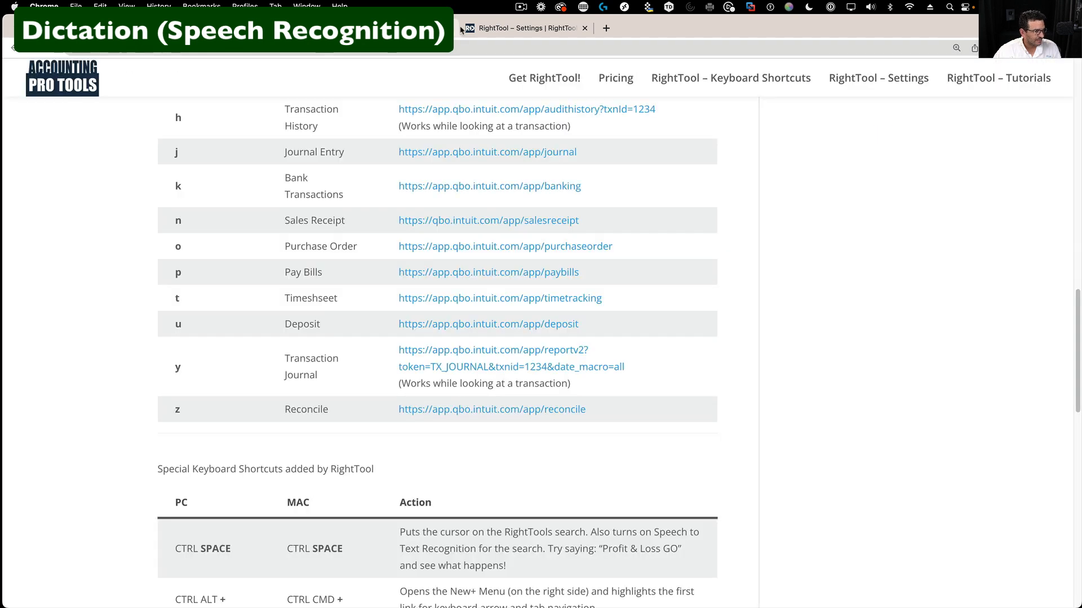
{"action": "left_click", "coordinate": [480, 28]}
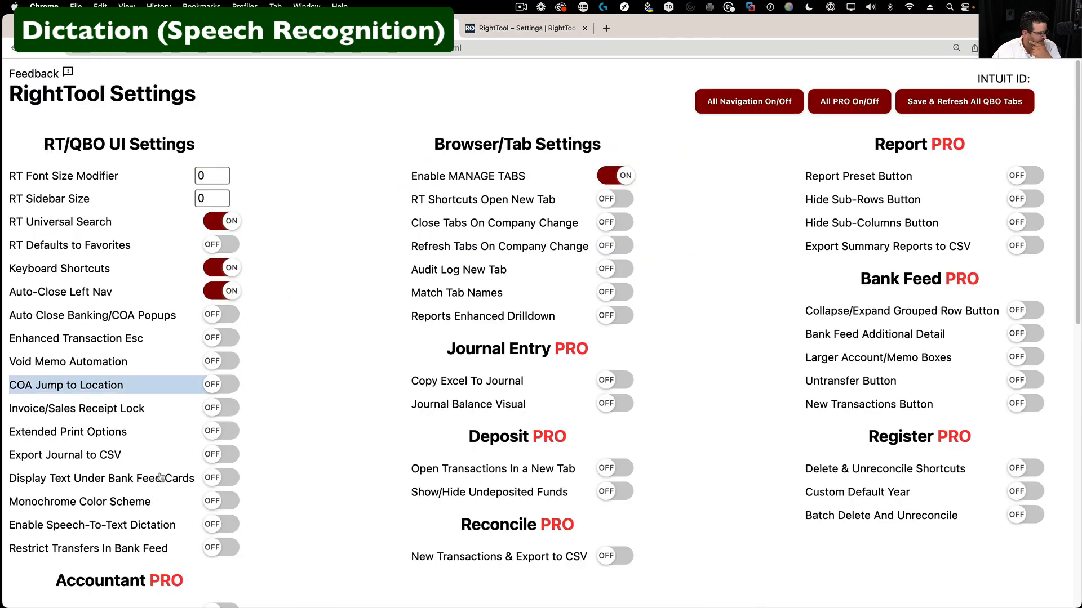
{"action": "scroll", "coordinate": [160, 478], "scroll_direction": "down", "scroll_amount": 3}
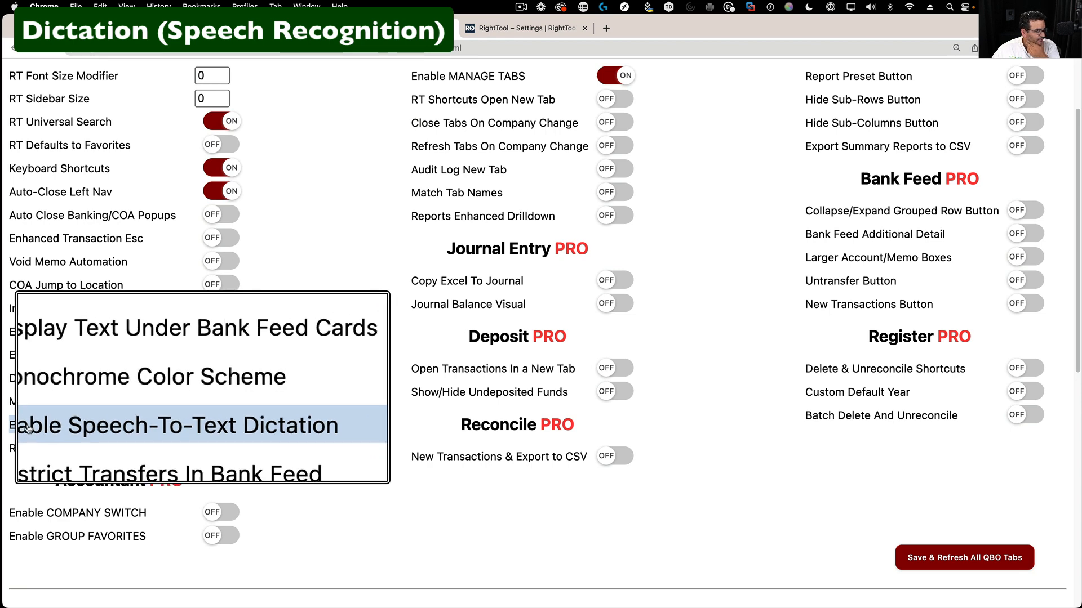
{"action": "left_click", "coordinate": [220, 426]}
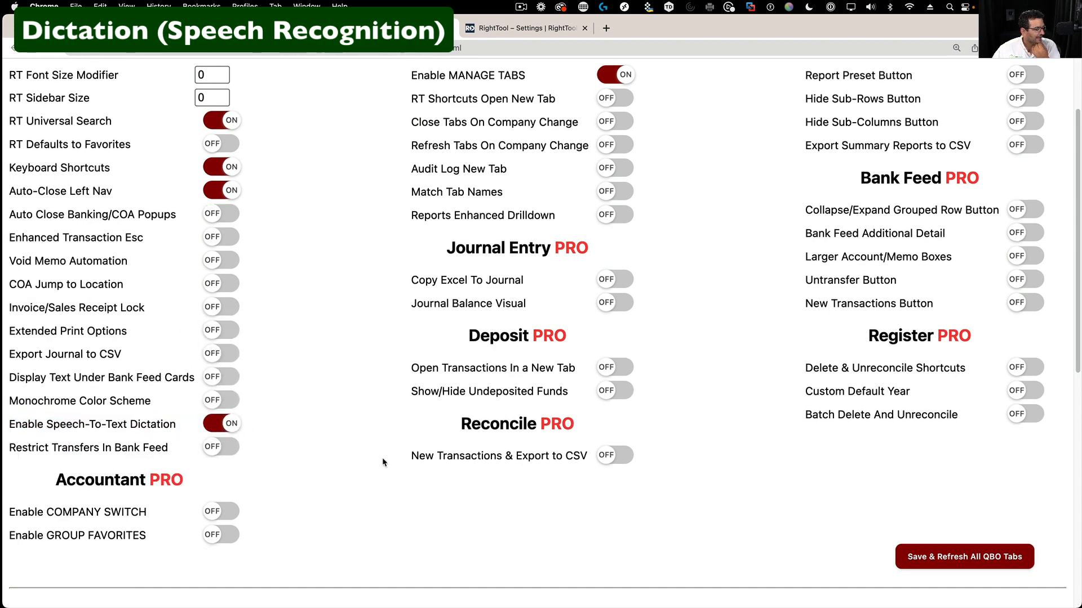
{"action": "scroll", "coordinate": [382, 457], "scroll_direction": "down", "scroll_amount": 10}
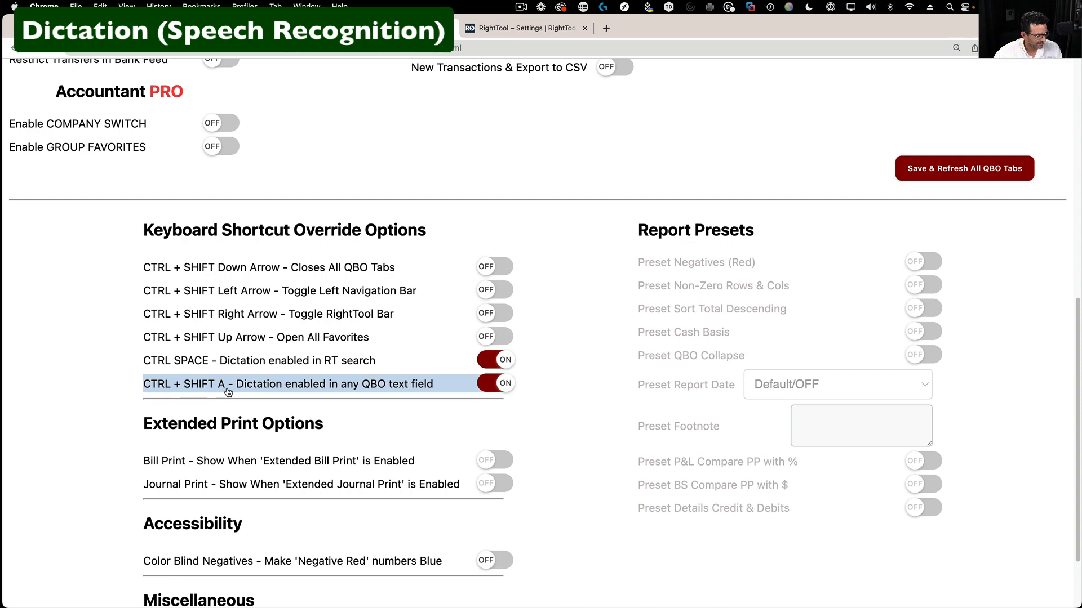
{"action": "scroll", "coordinate": [487, 293], "scroll_direction": "up", "scroll_amount": 3}
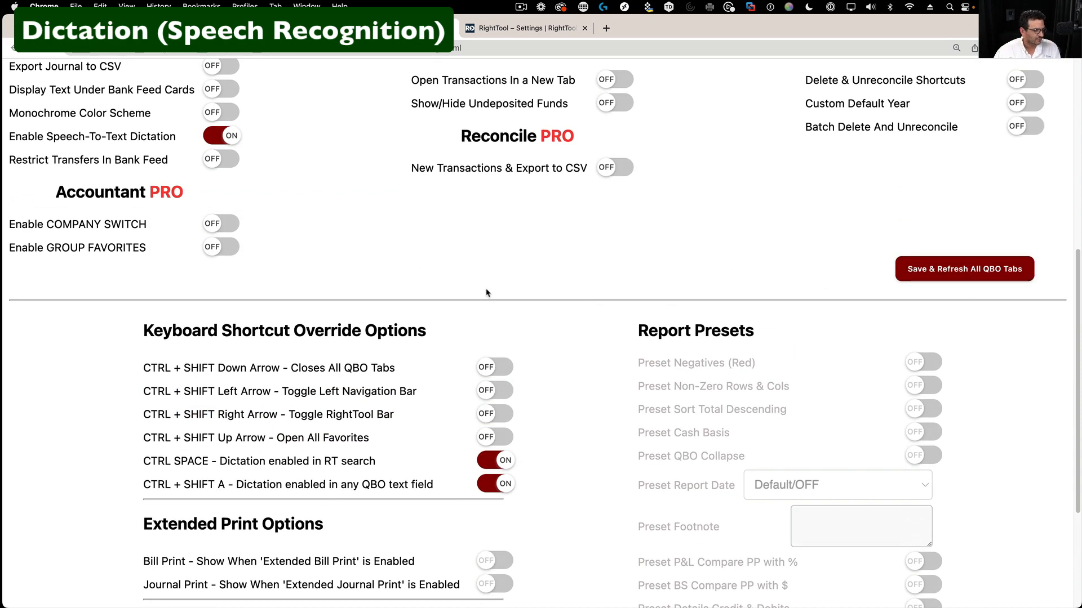
{"action": "scroll", "coordinate": [487, 293], "scroll_direction": "up", "scroll_amount": 10}
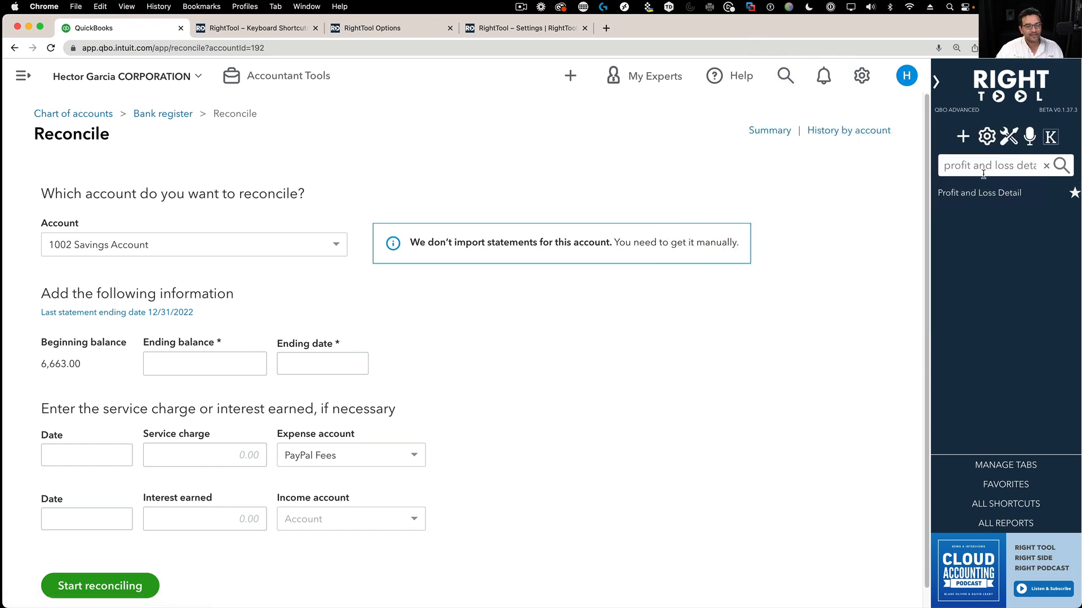
- Clear the RightTool search, enter 'profit and loss detail' and open that report
{"action": "left_click", "coordinate": [1046, 165]}
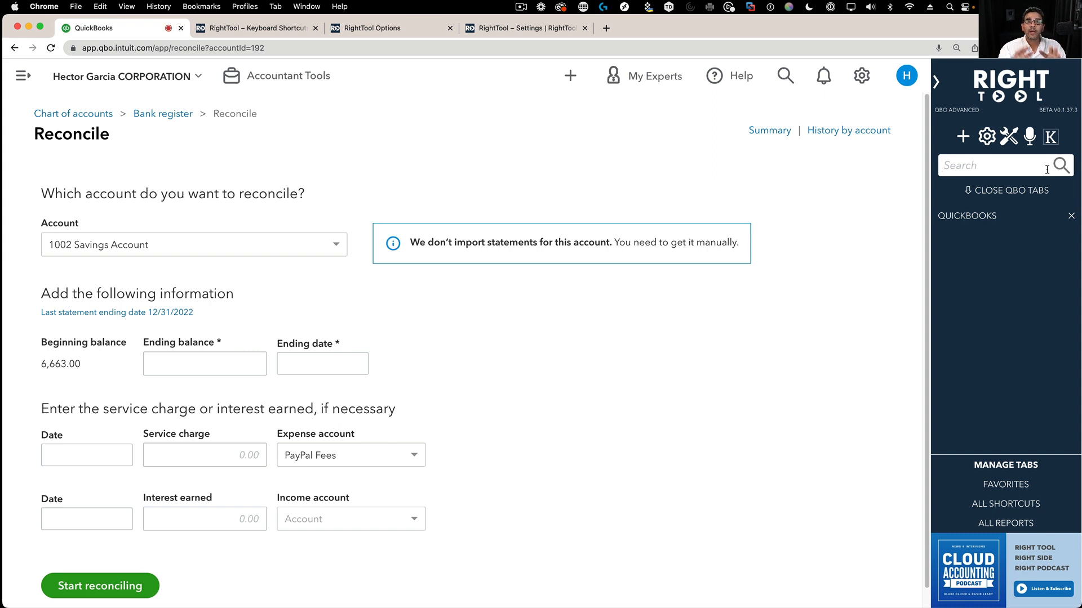
{"action": "type", "text": "profit and loss detail"}
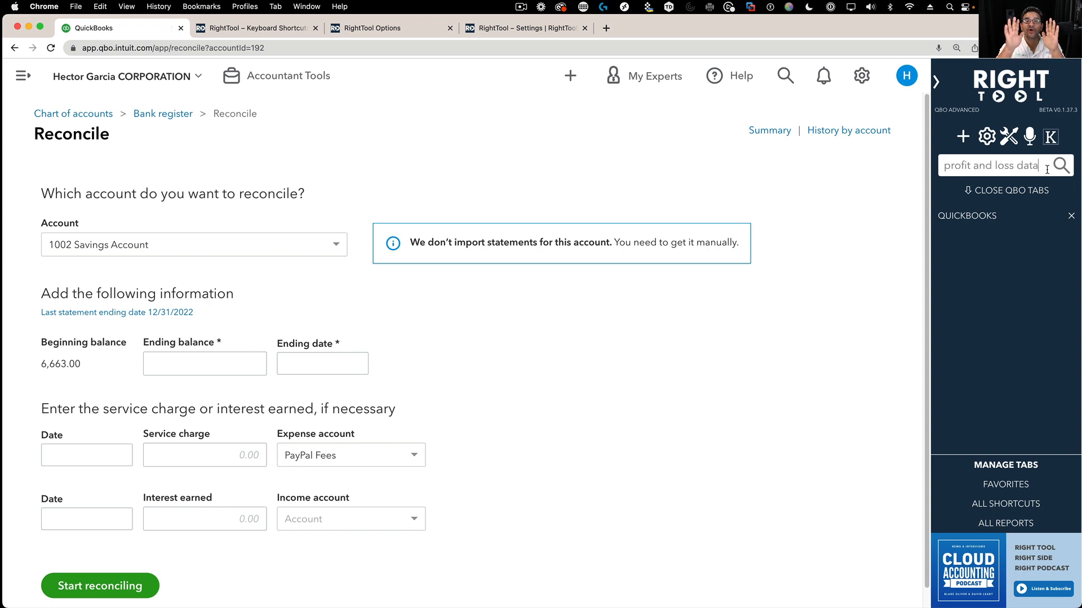
{"action": "key", "text": "Return"}
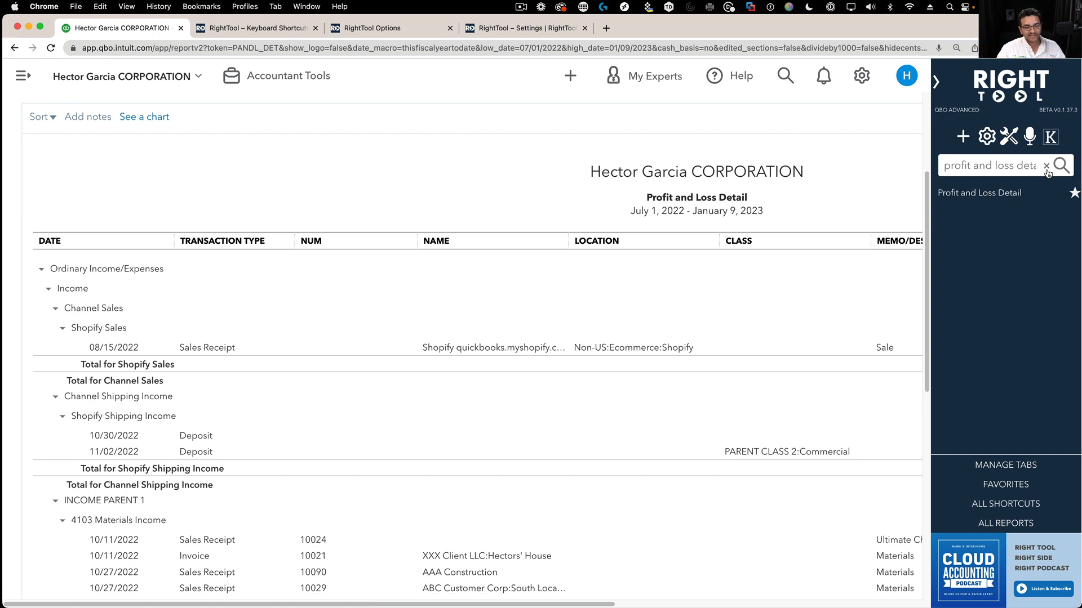
- Search RightTool for vendor balance and open the Vendor Balance Summary report for All Dates
{"action": "left_click", "coordinate": [1046, 167]}
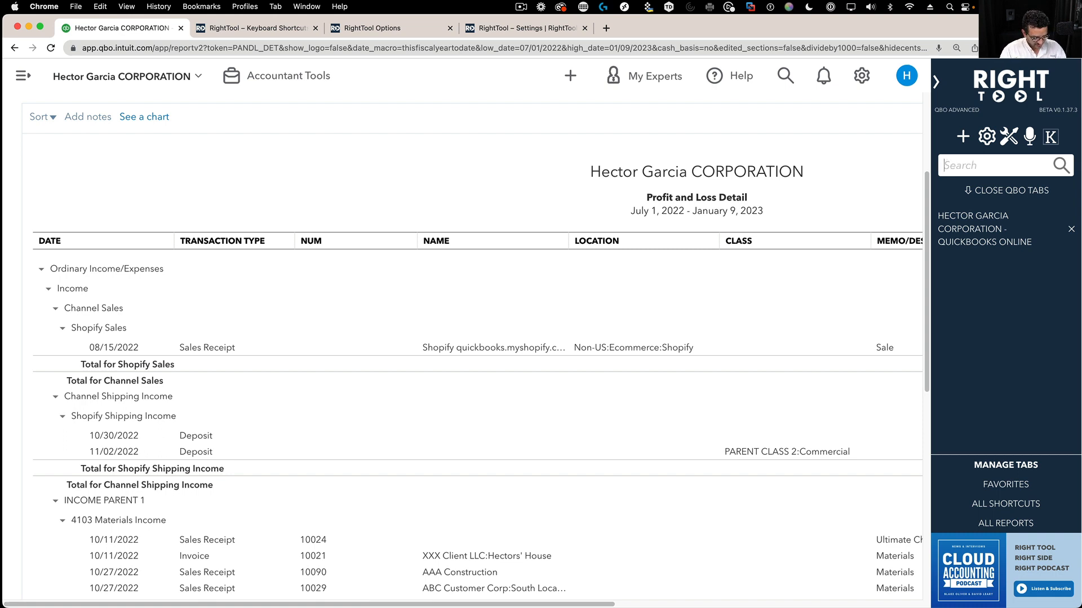
{"action": "type", "text": "vendor"}
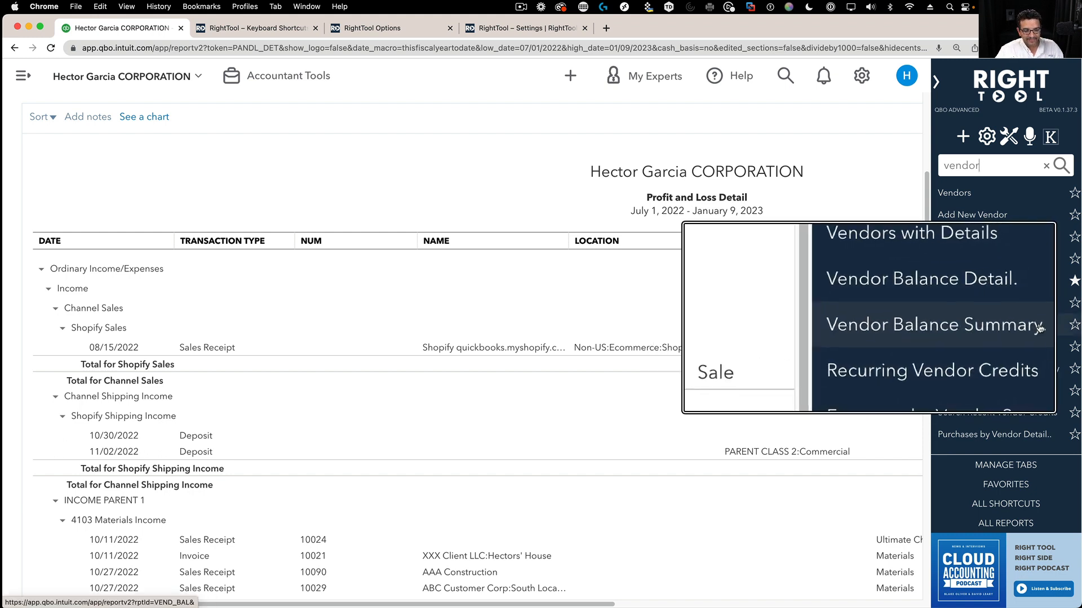
{"action": "left_click", "coordinate": [1046, 166]}
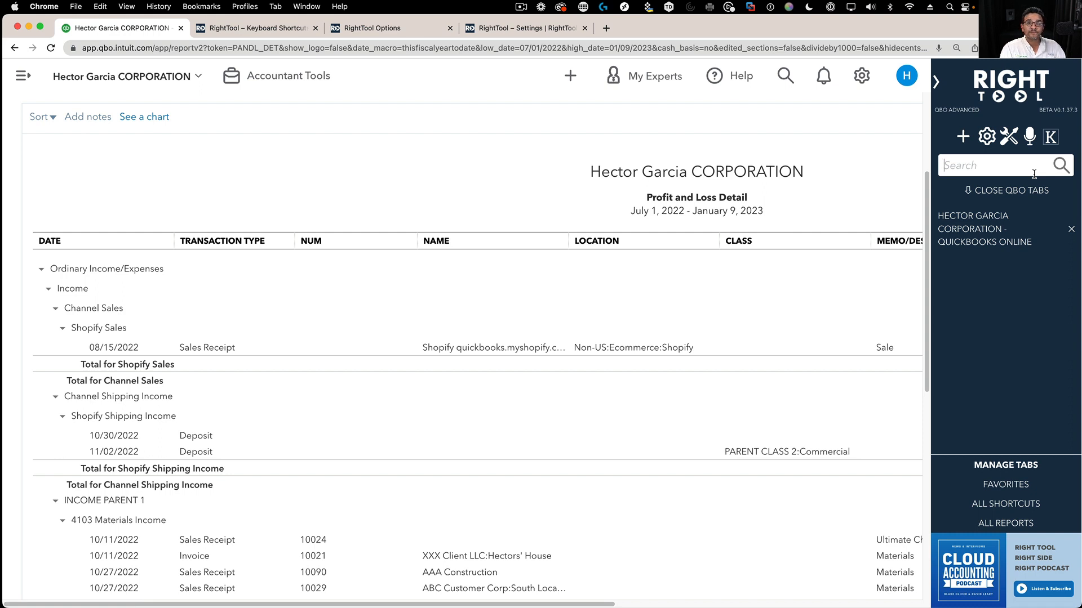
{"action": "type", "text": "Bender balance su"}
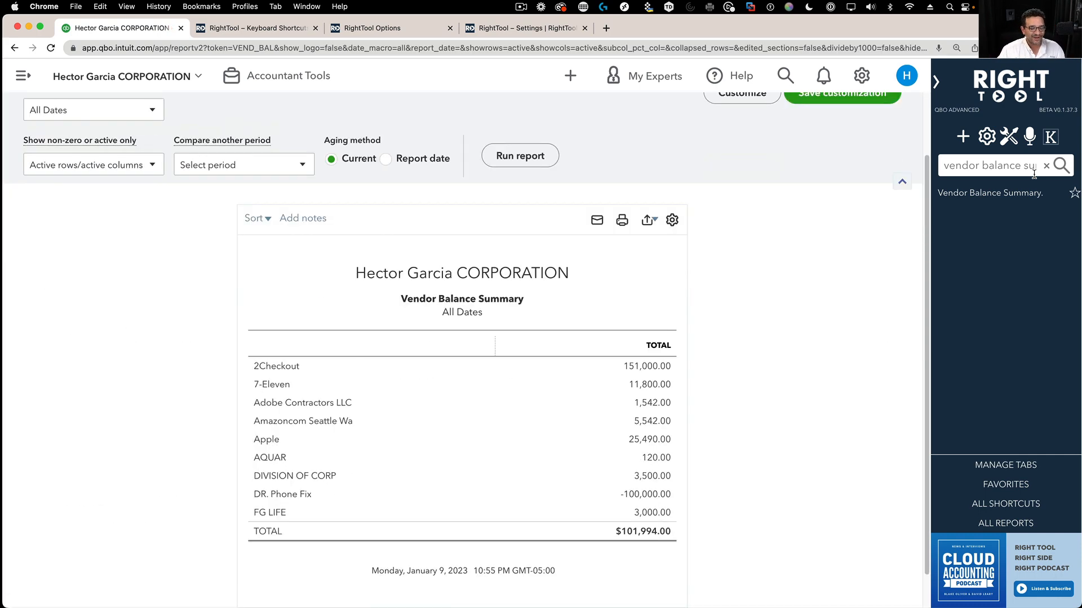
{"action": "left_click", "coordinate": [1046, 166]}
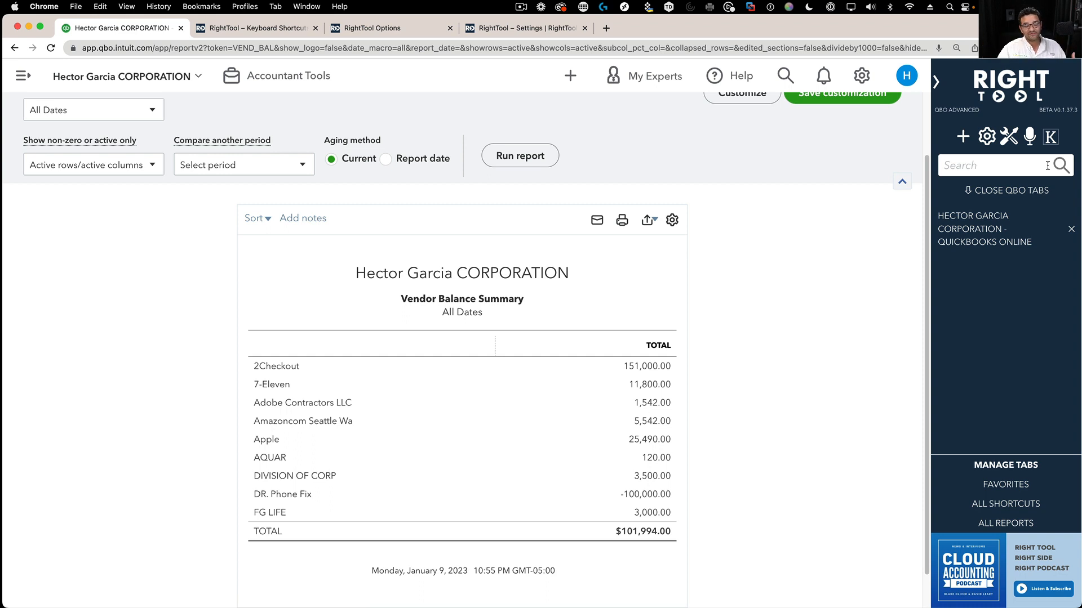
{"action": "scroll", "coordinate": [601, 374], "scroll_direction": "up", "scroll_amount": 2}
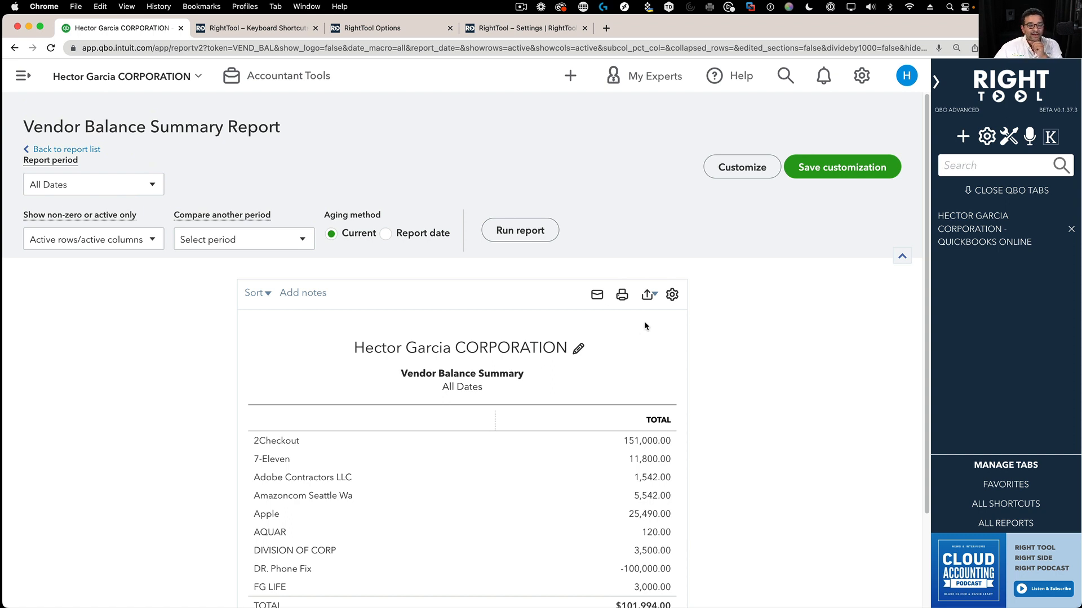
- Start a new invoice for AAA Construction:Project 1 and collapse the Add to Invoice panel
{"action": "left_click", "coordinate": [962, 139]}
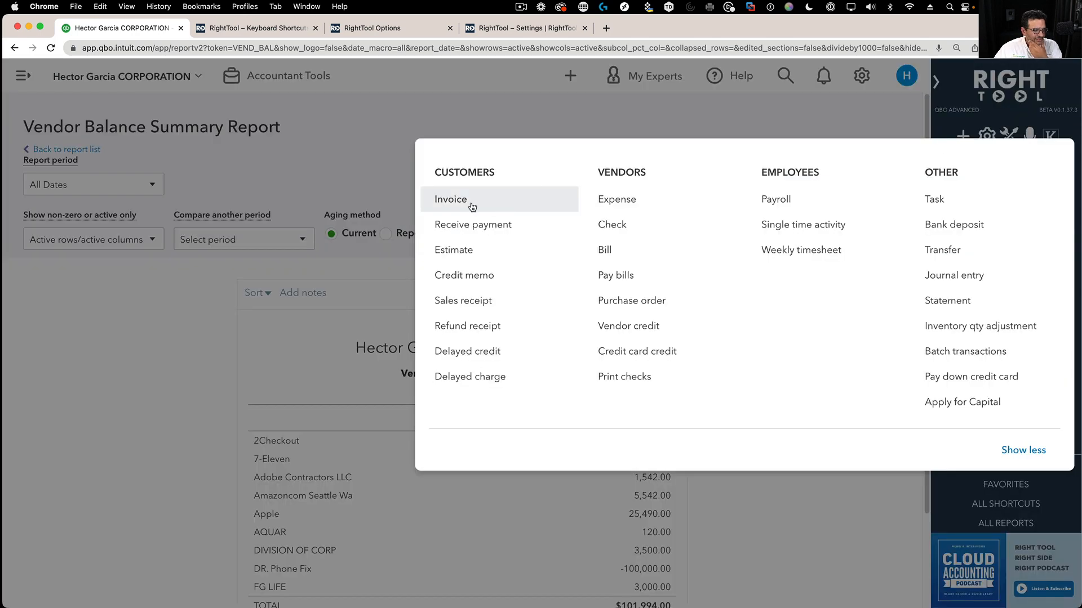
{"action": "left_click", "coordinate": [459, 200]}
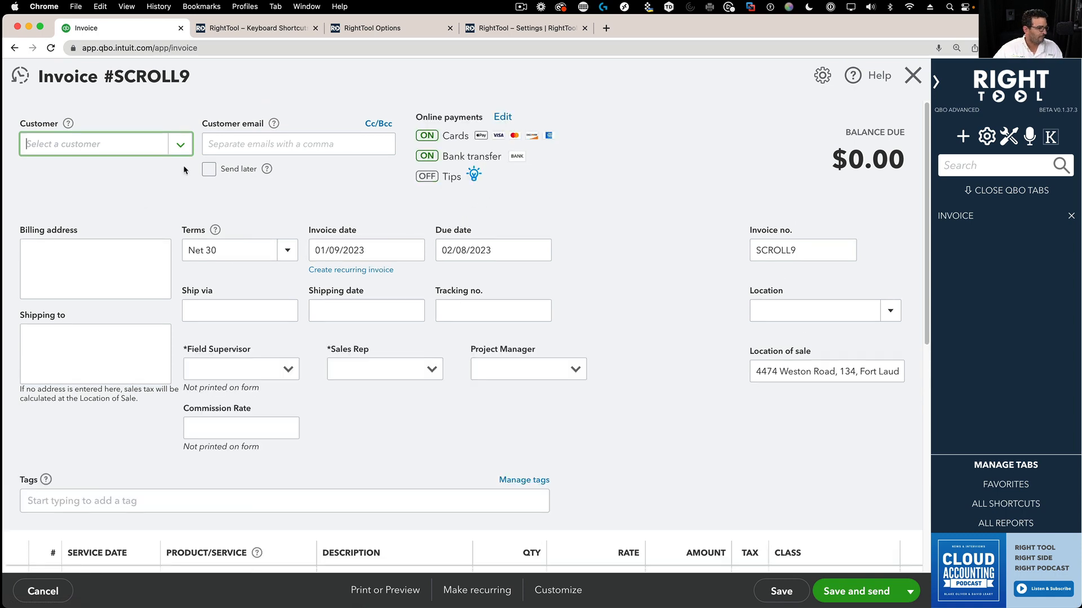
{"action": "left_click", "coordinate": [180, 147]}
{"action": "left_click", "coordinate": [60, 230]}
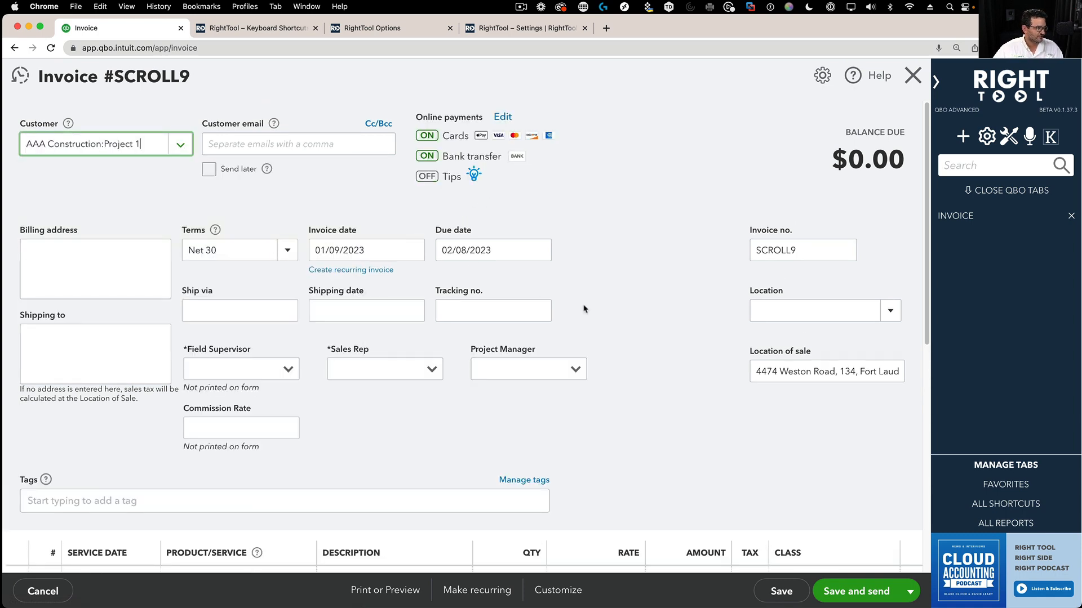
{"action": "scroll", "coordinate": [637, 338], "scroll_direction": "down", "scroll_amount": 3}
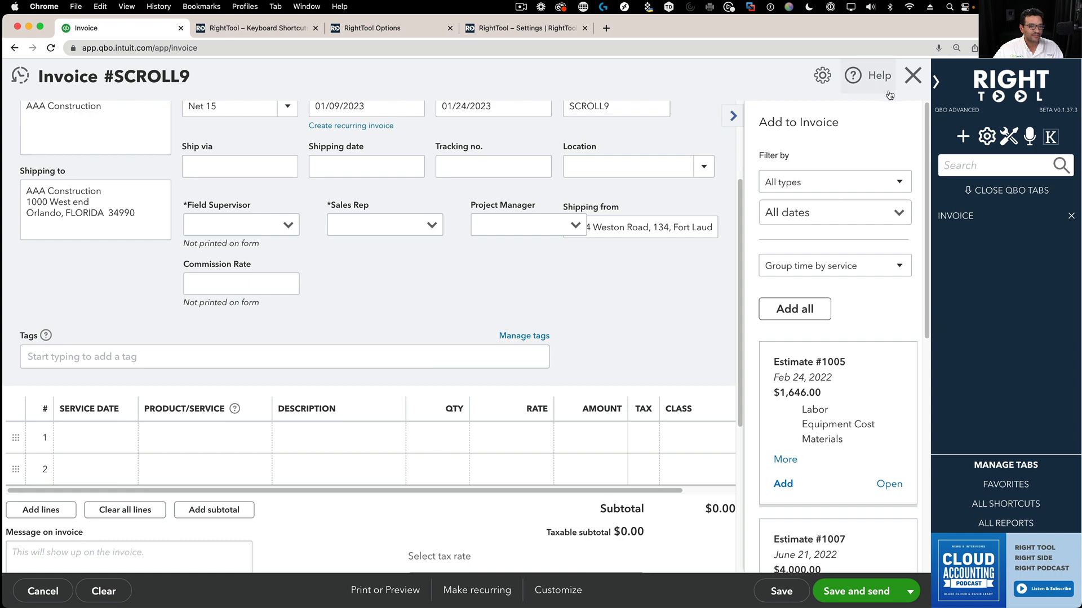
{"action": "left_click", "coordinate": [732, 117]}
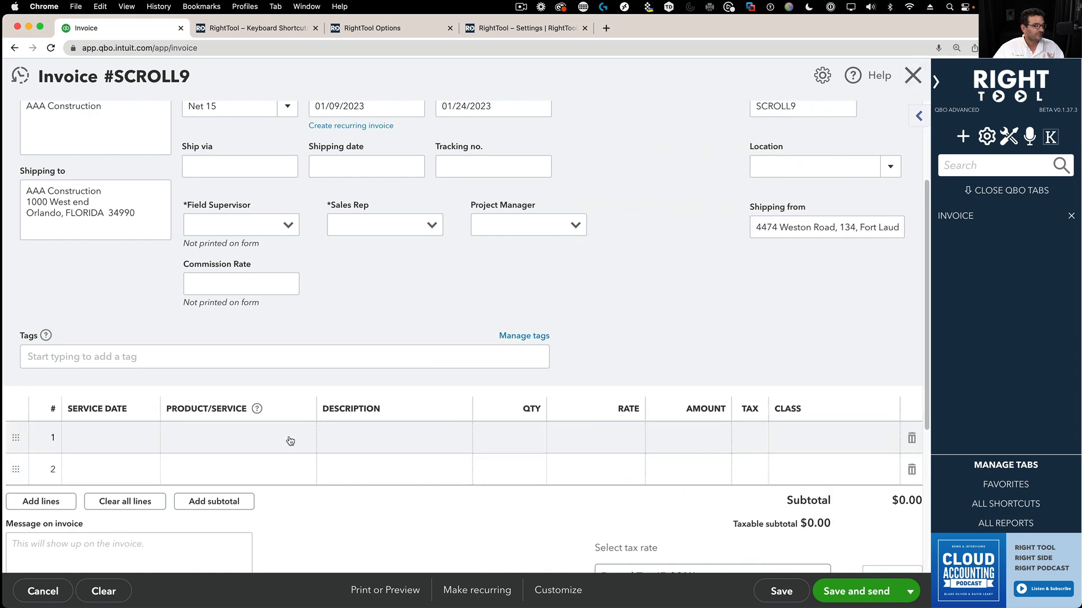
{"action": "scroll", "coordinate": [287, 442], "scroll_direction": "down", "scroll_amount": 3}
- Set line 1 to 00.1 Labor with description 'repair downstairs bathroom broken'
{"action": "left_click", "coordinate": [304, 348]}
{"action": "left_click", "coordinate": [300, 337]}
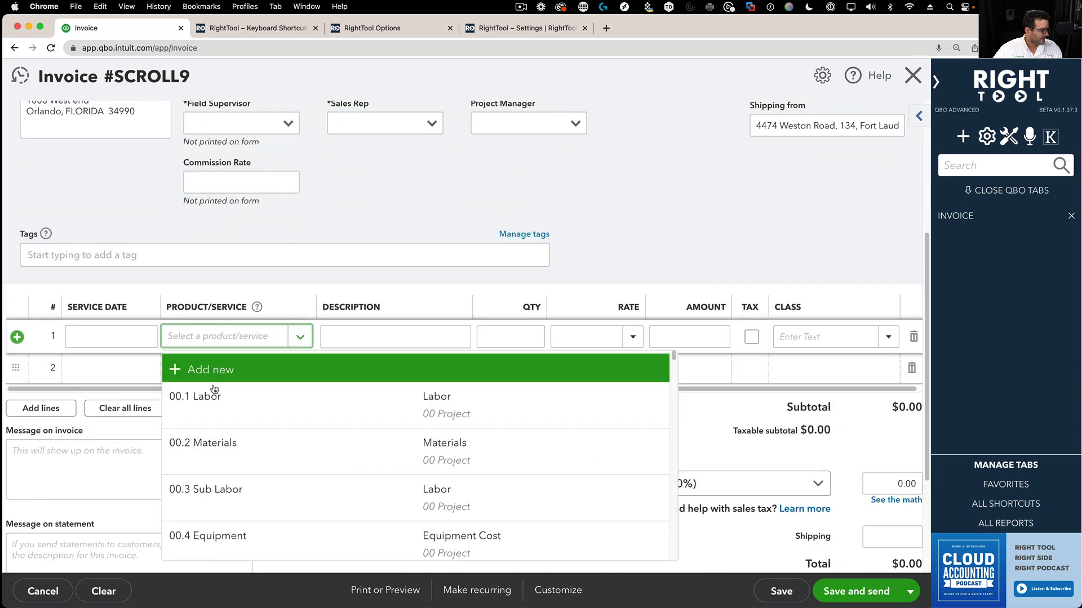
{"action": "left_click", "coordinate": [214, 388]}
{"action": "key", "text": "Tab"}
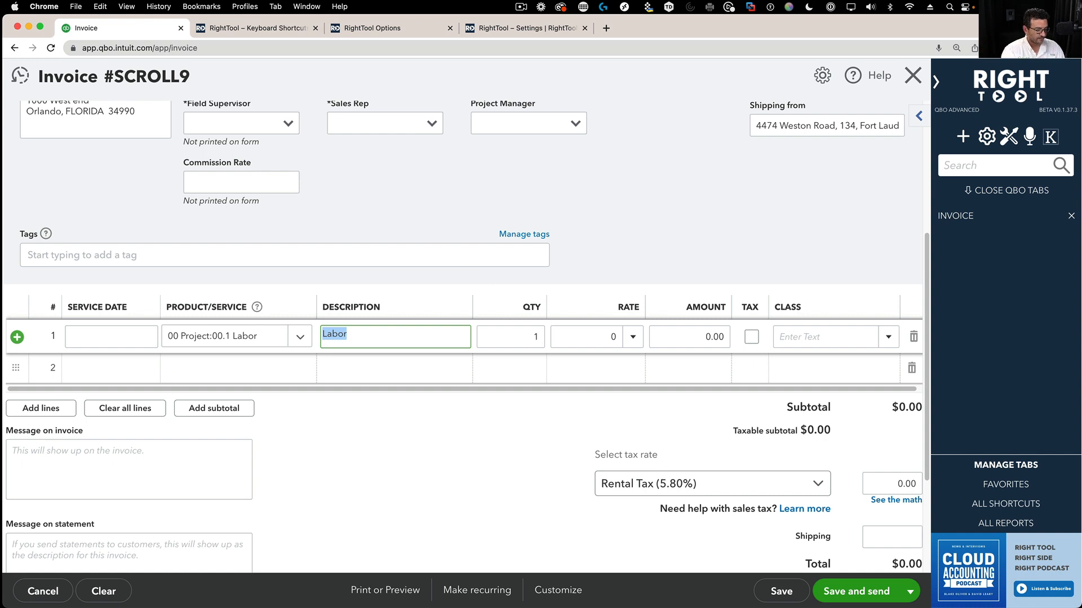
{"action": "type", "text": "repair downstairs bathroom"}
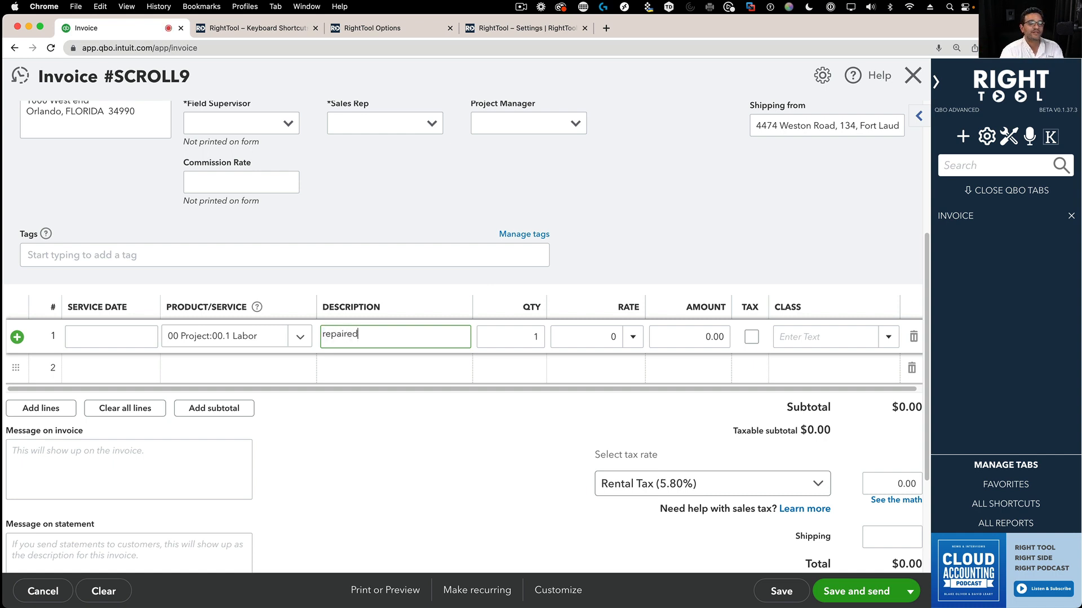
{"action": "type", "text": " broken door replace or knobs"}
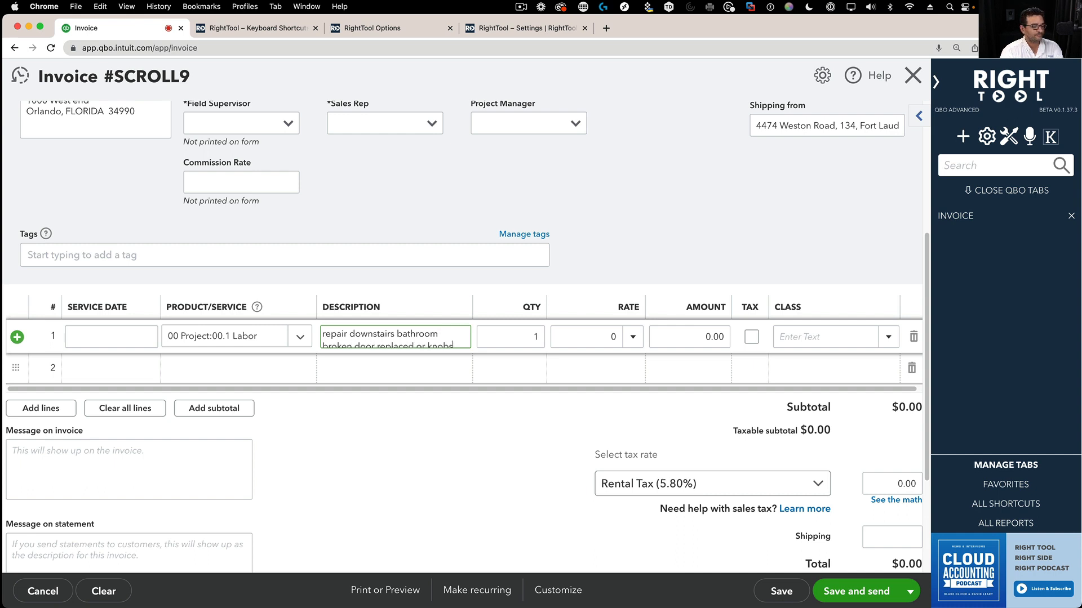
- Select the entire text of line 1's description
{"action": "left_click", "coordinate": [414, 389]}
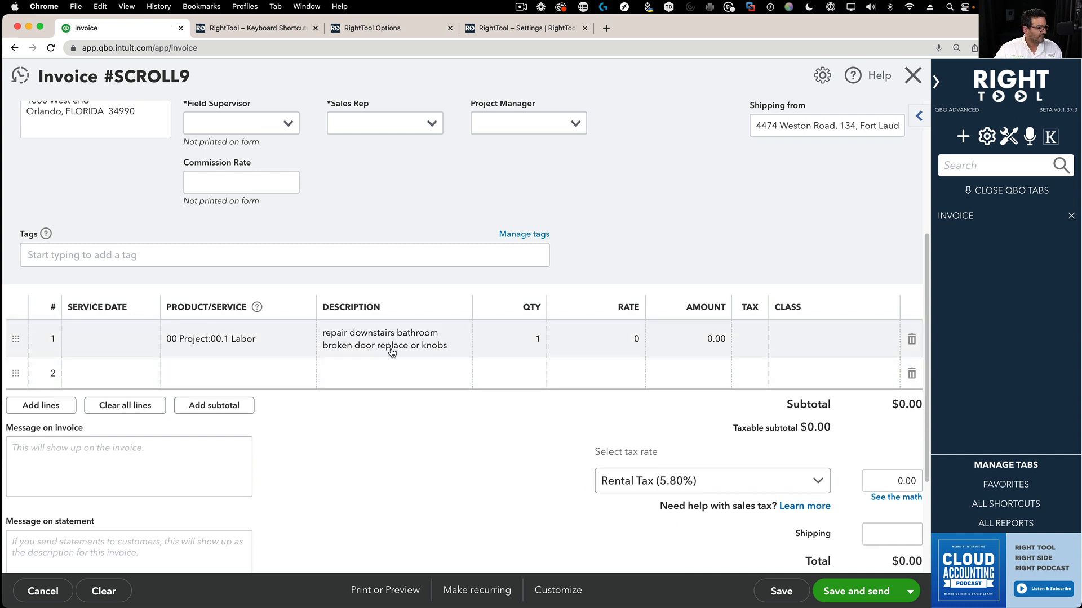
{"action": "left_click", "coordinate": [392, 350]}
{"action": "left_click", "coordinate": [427, 347]}
{"action": "left_click_drag", "start_coordinate": [457, 350], "coordinate": [335, 321]}
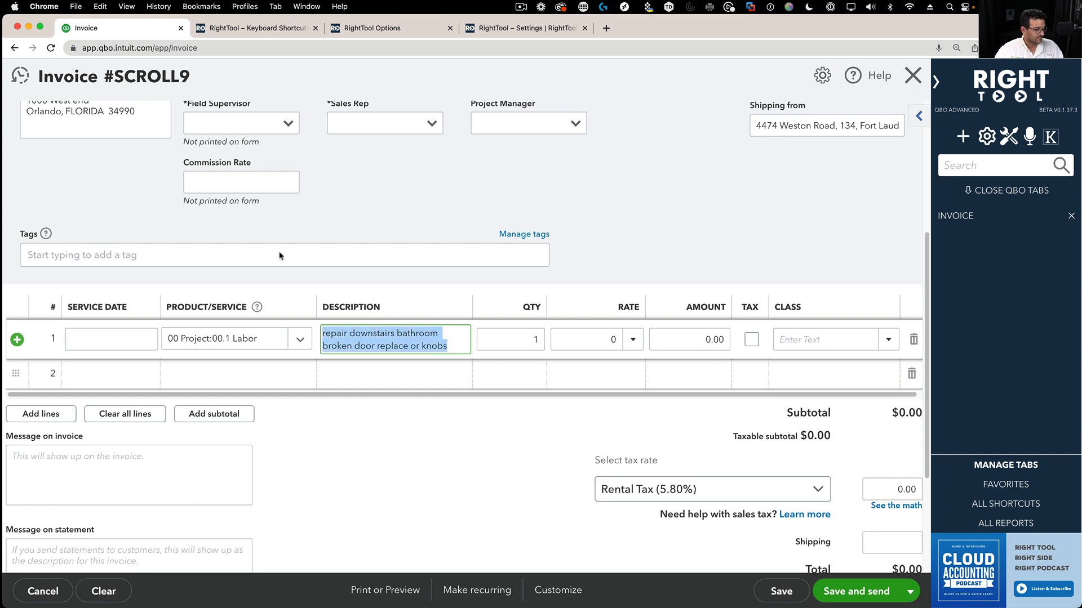
{"action": "scroll", "coordinate": [147, 167], "scroll_direction": "up", "scroll_amount": 5}
- Browse the customer list and close it without changing the invoice's customer
{"action": "left_click", "coordinate": [173, 143]}
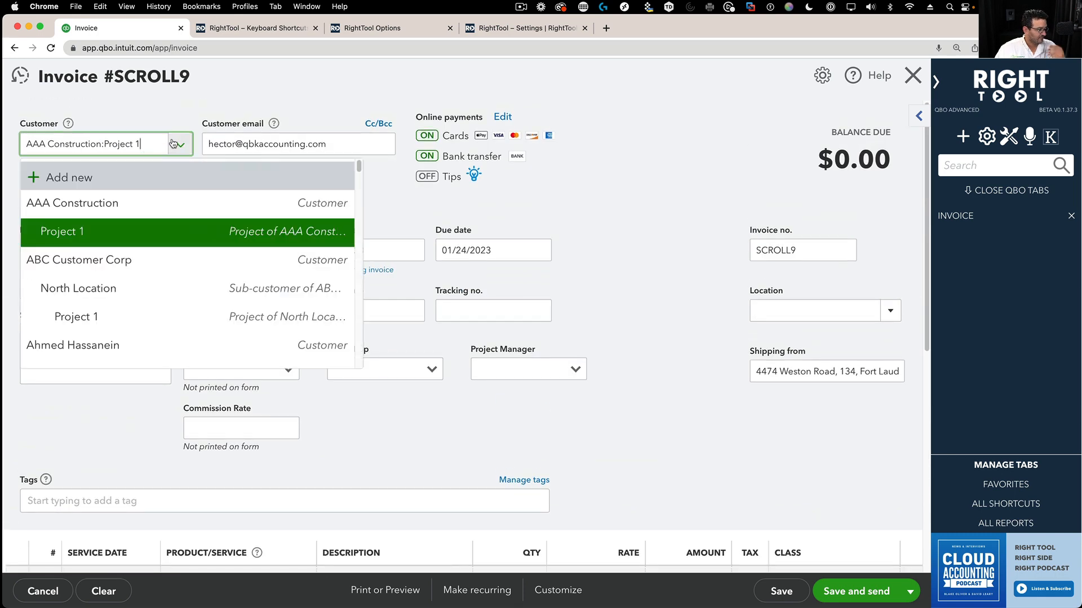
{"action": "left_click", "coordinate": [173, 143]}
{"action": "left_click", "coordinate": [178, 144]}
{"action": "scroll", "coordinate": [124, 287], "scroll_direction": "down", "scroll_amount": 5}
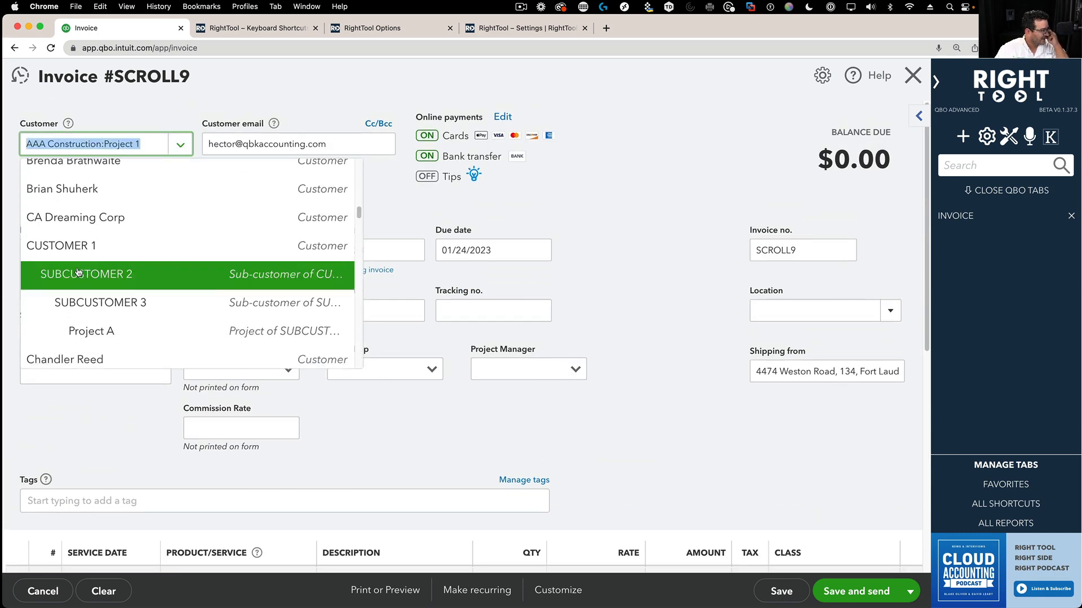
{"action": "scroll", "coordinate": [37, 218], "scroll_direction": "up", "scroll_amount": 1}
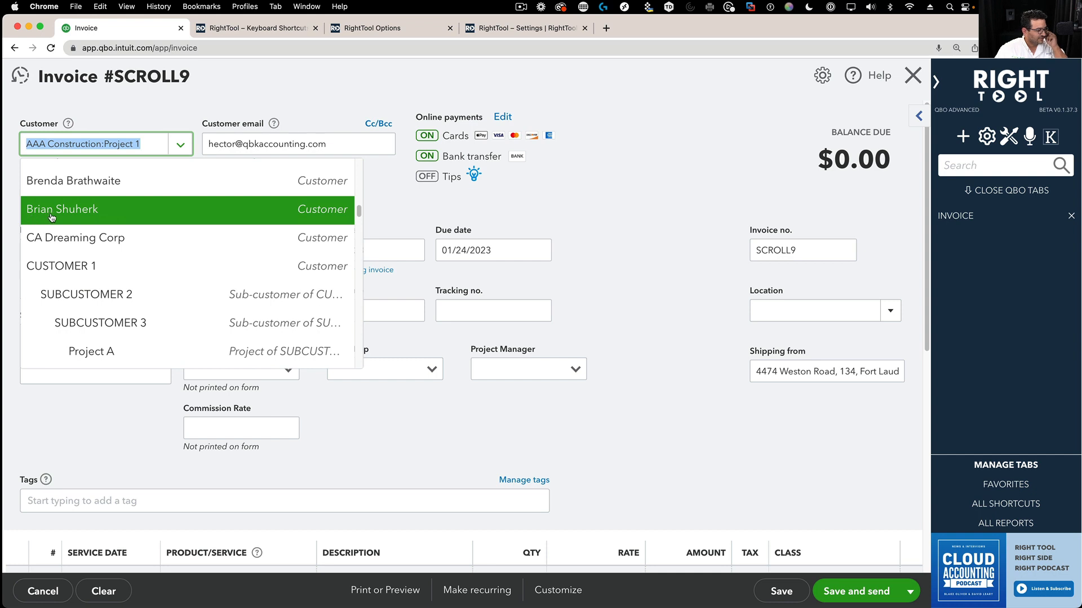
{"action": "left_click", "coordinate": [149, 148]}
- Replace the invoice customer with the matching existing customer, then open RightTool Settings
{"action": "left_click", "coordinate": [31, 135]}
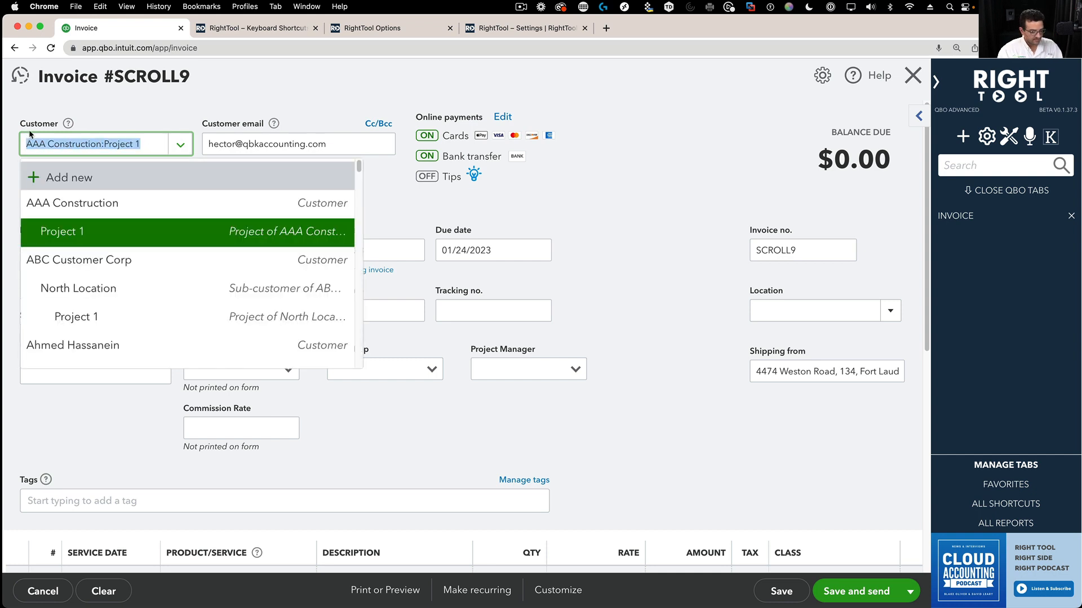
{"action": "key", "text": "BackSpace"}
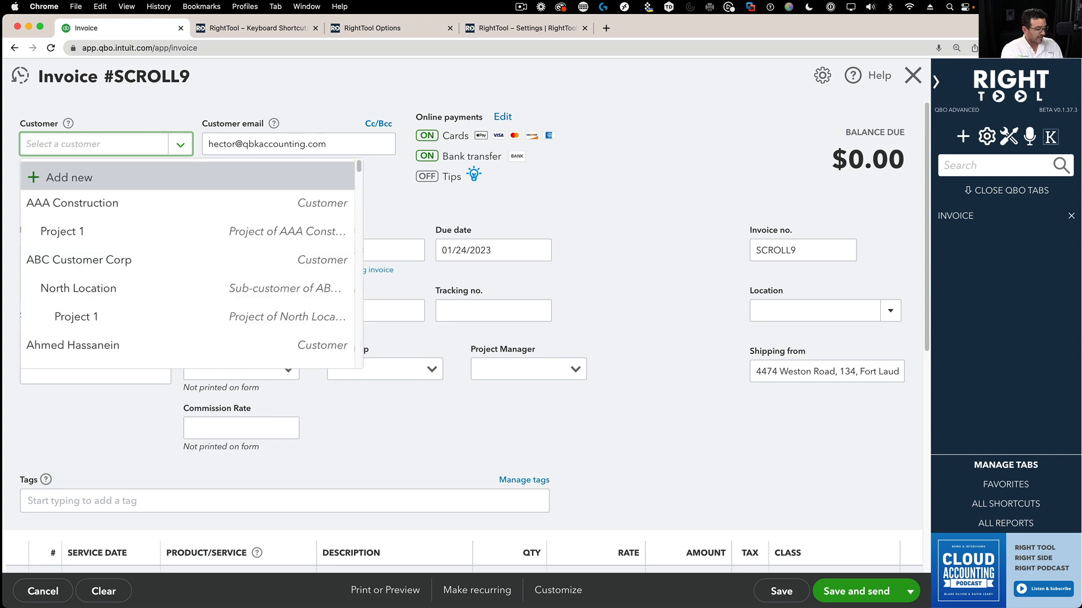
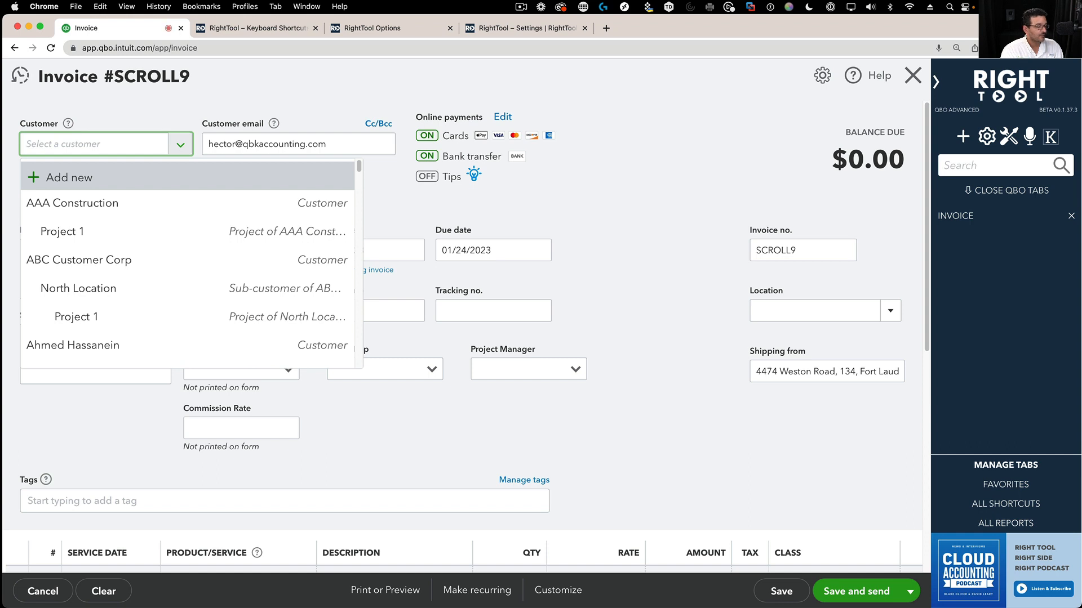
{"action": "type", "text": "Brian"}
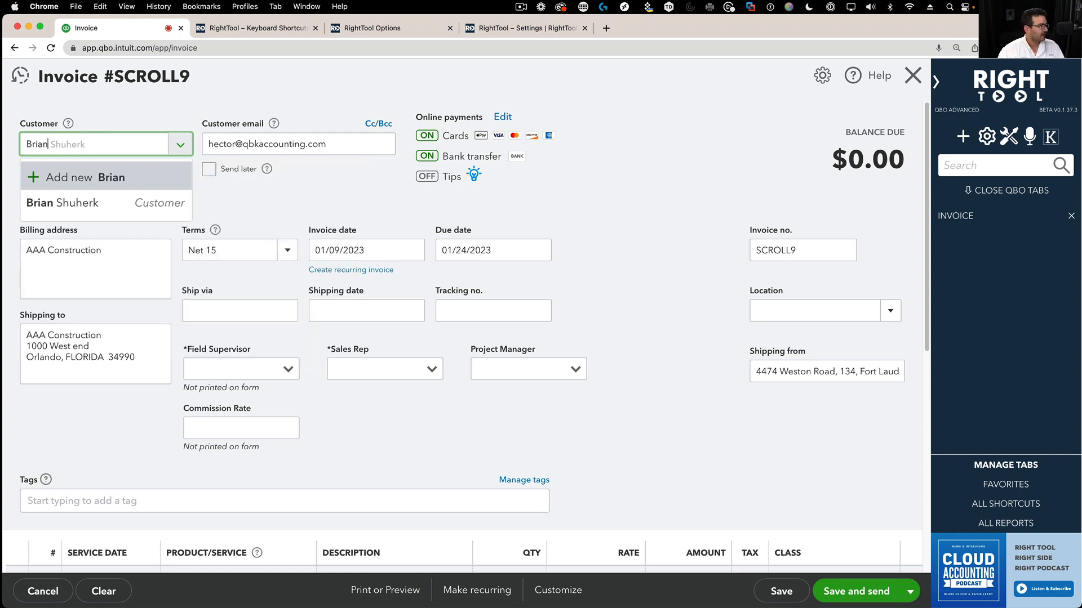
{"action": "left_click", "coordinate": [22, 207]}
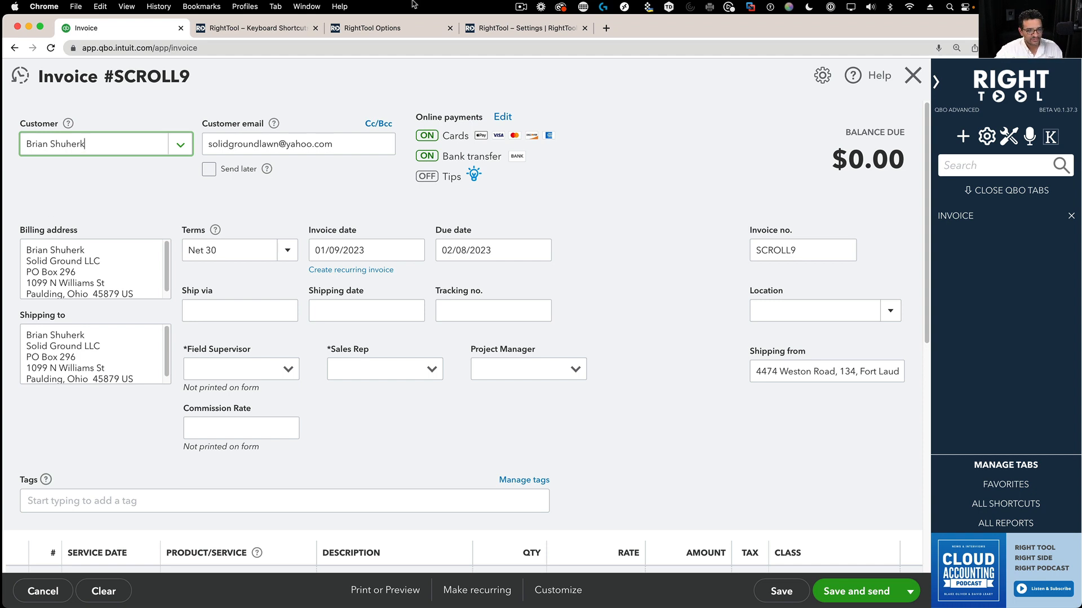
{"action": "left_click", "coordinate": [1008, 136]}
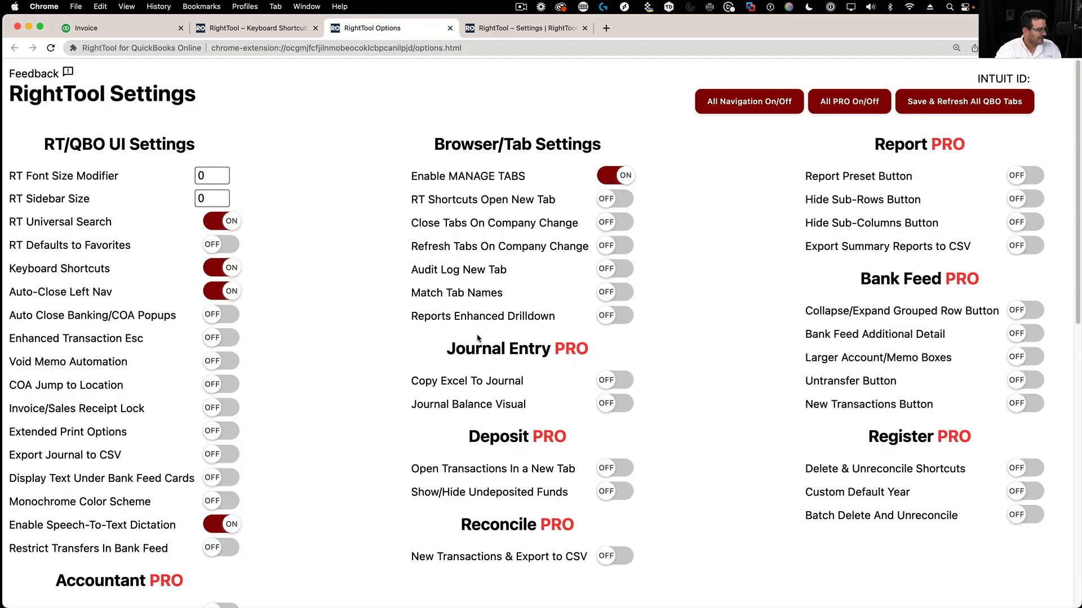
- Switch the Enhanced Transaction Esc and Void Memo Automation toggles from OFF to ON
{"action": "scroll", "coordinate": [354, 352], "scroll_direction": "down", "scroll_amount": 3}
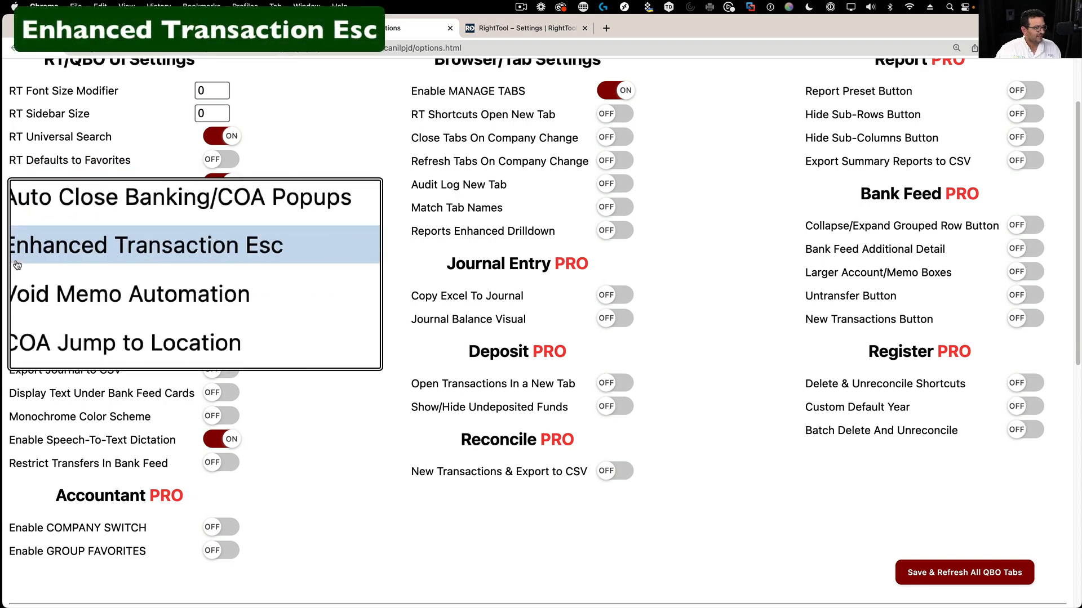
{"action": "left_click", "coordinate": [218, 253]}
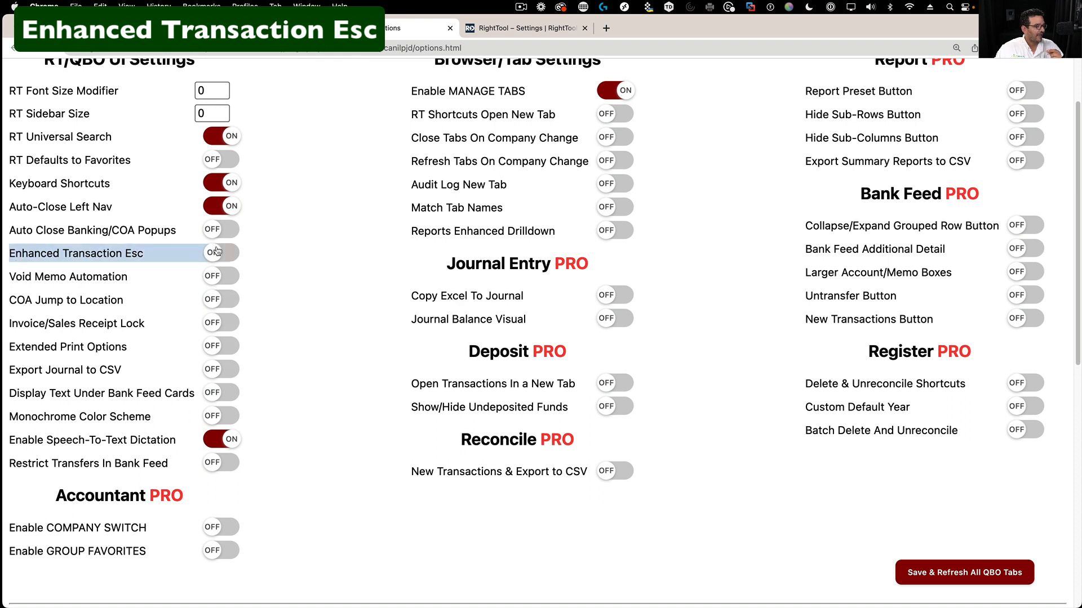
{"action": "left_click", "coordinate": [216, 277]}
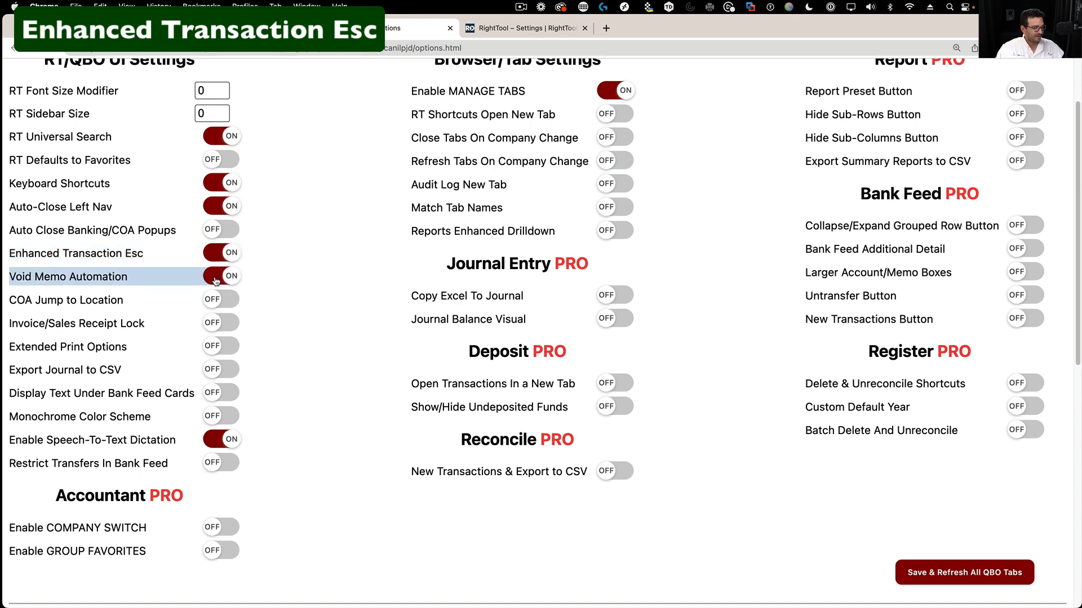
{"action": "scroll", "coordinate": [924, 113], "scroll_direction": "up", "scroll_amount": 3}
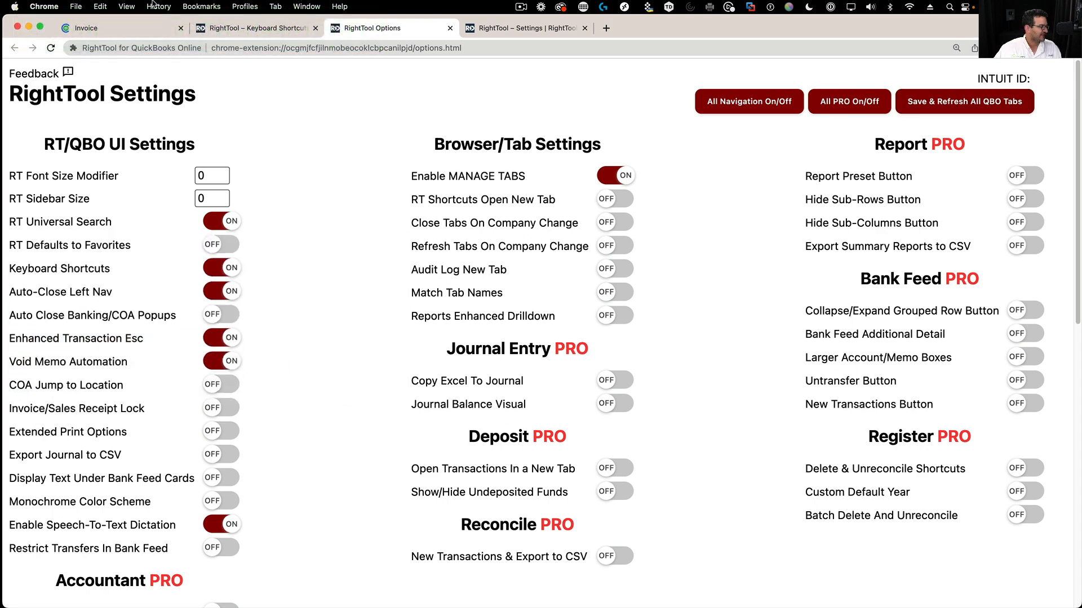
- Close the unsaved invoice, then open a new invoice and dismiss it with Esc
{"action": "left_click", "coordinate": [96, 33]}
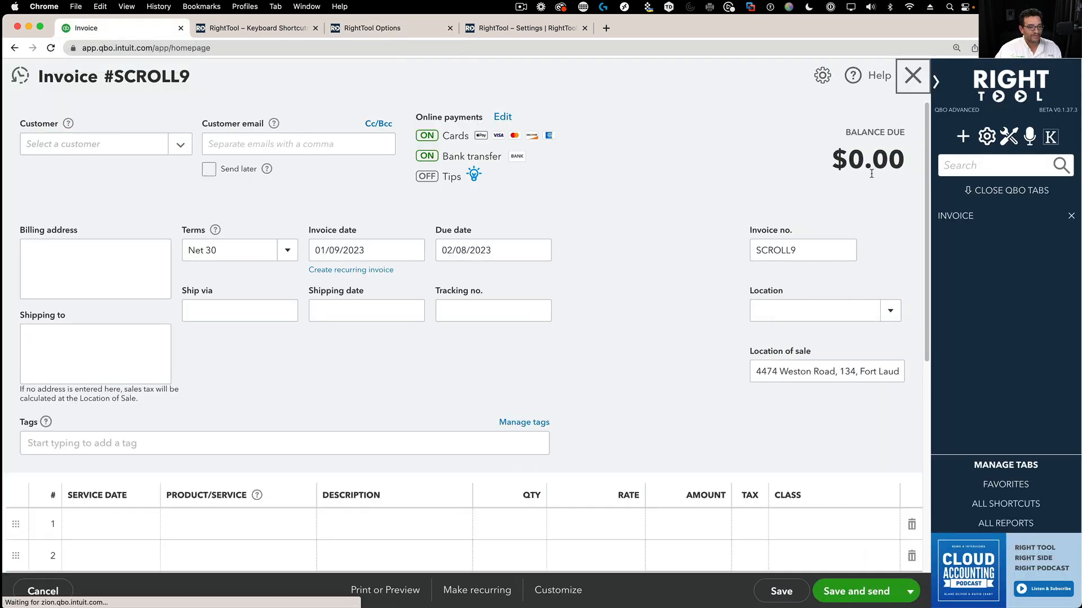
{"action": "left_click", "coordinate": [913, 75]}
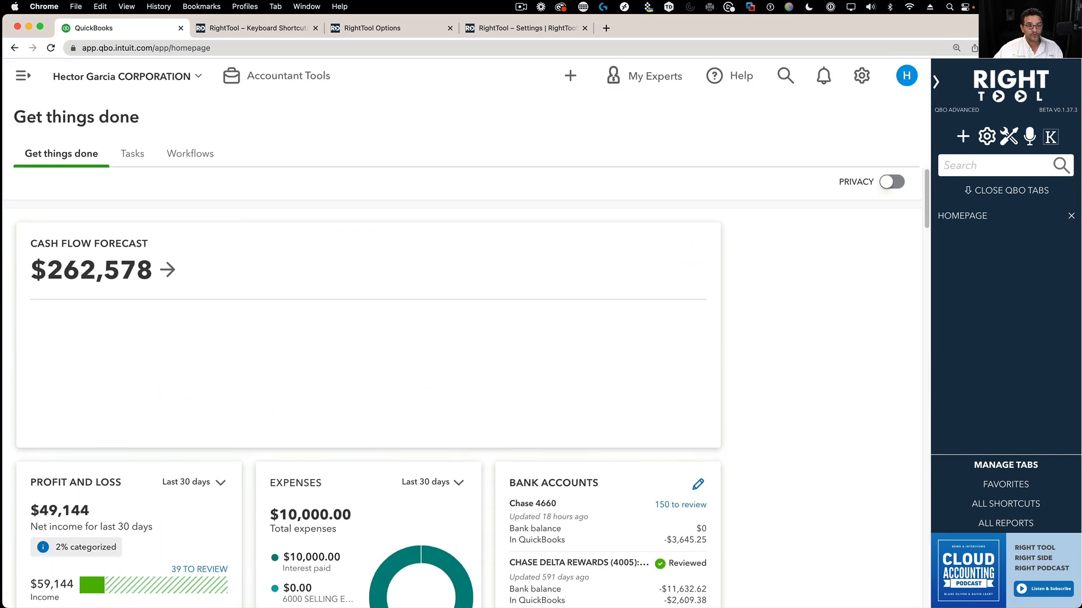
{"action": "left_click", "coordinate": [964, 141]}
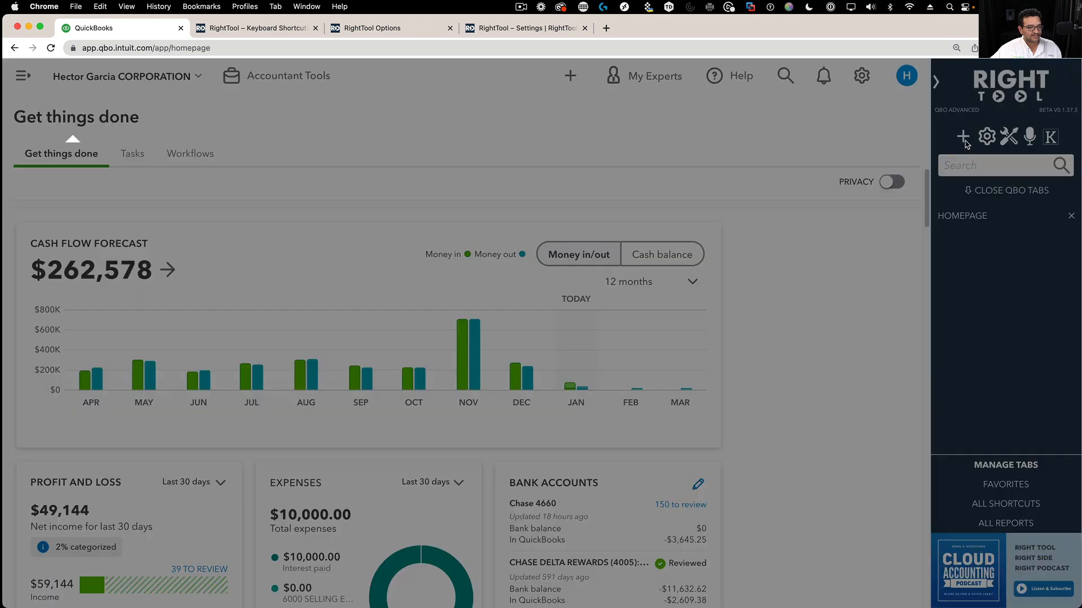
{"action": "left_click", "coordinate": [467, 202]}
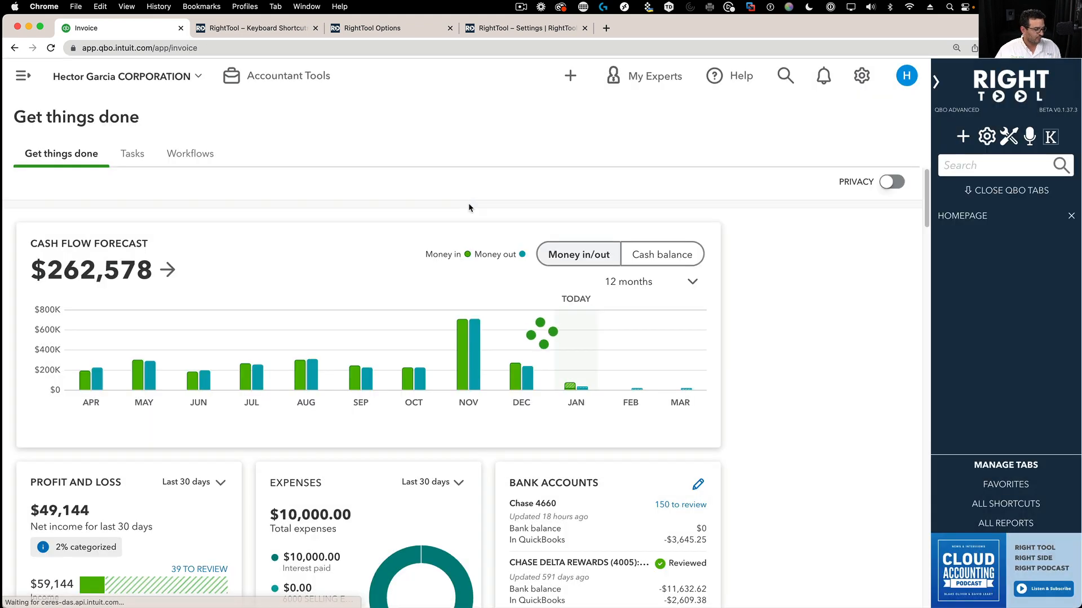
{"action": "key", "text": "Escape"}
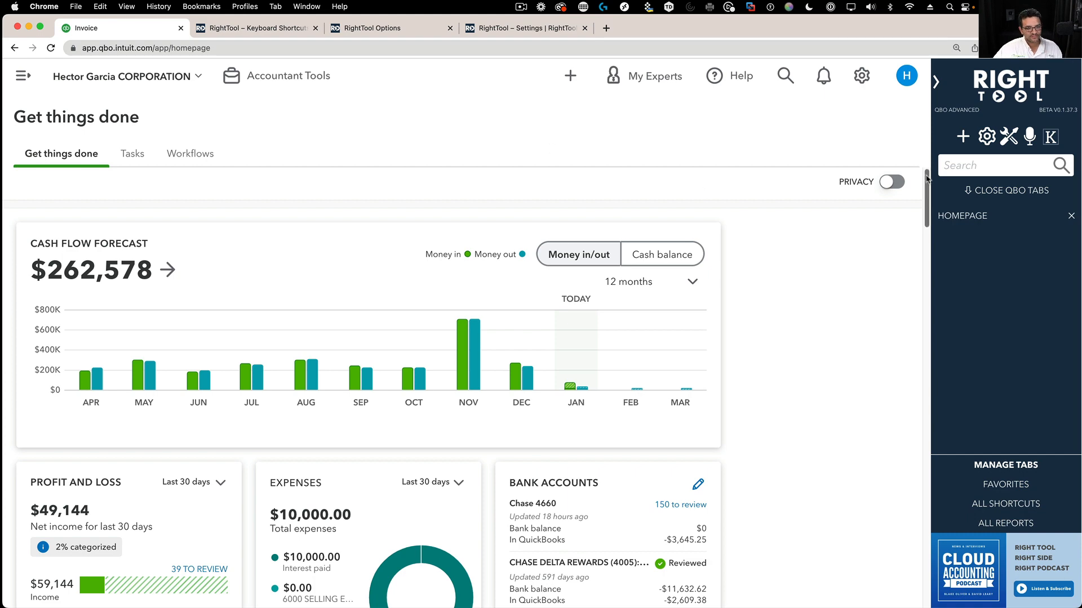
- Open a new Receive payment and a new Check, closing each with Esc to the homepage
{"action": "left_click", "coordinate": [968, 141]}
{"action": "left_click", "coordinate": [477, 231]}
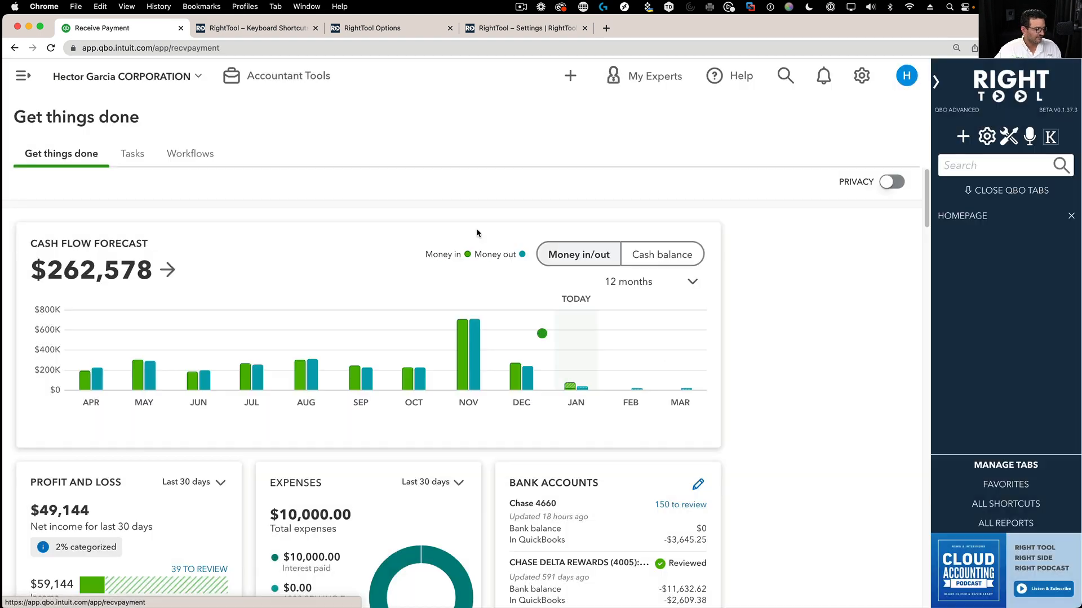
{"action": "key", "text": "Escape"}
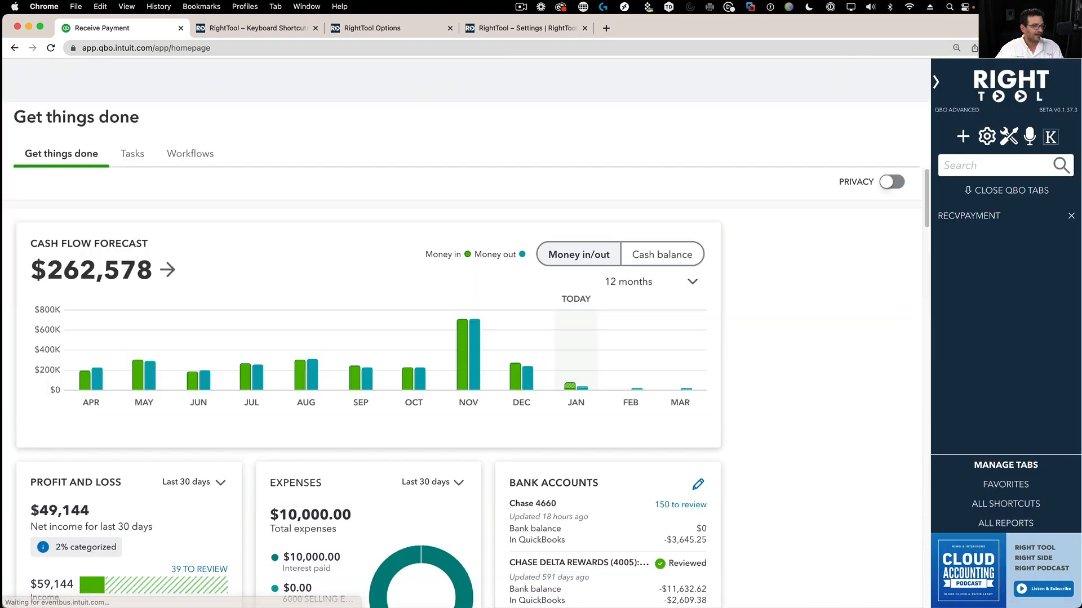
{"action": "left_click", "coordinate": [963, 140]}
{"action": "left_click", "coordinate": [628, 227]}
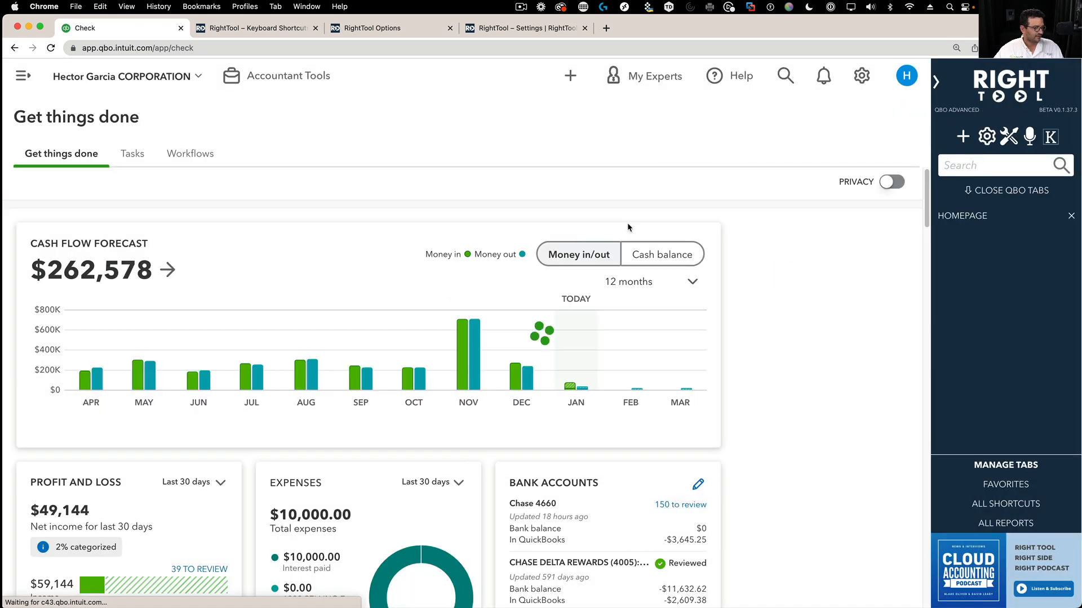
{"action": "key", "text": "Escape"}
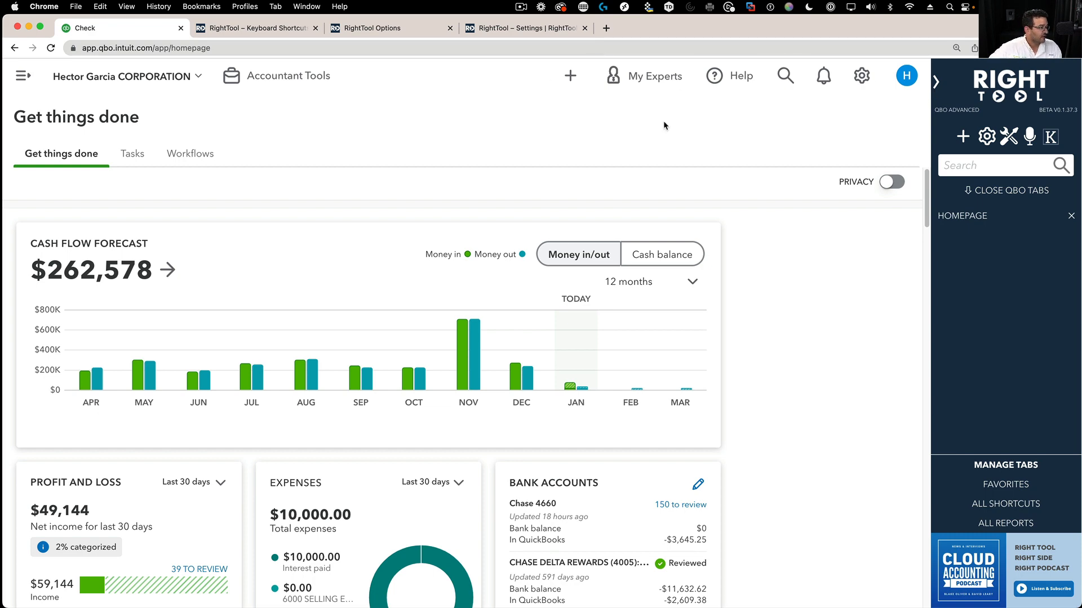
{"action": "left_click", "coordinate": [964, 138]}
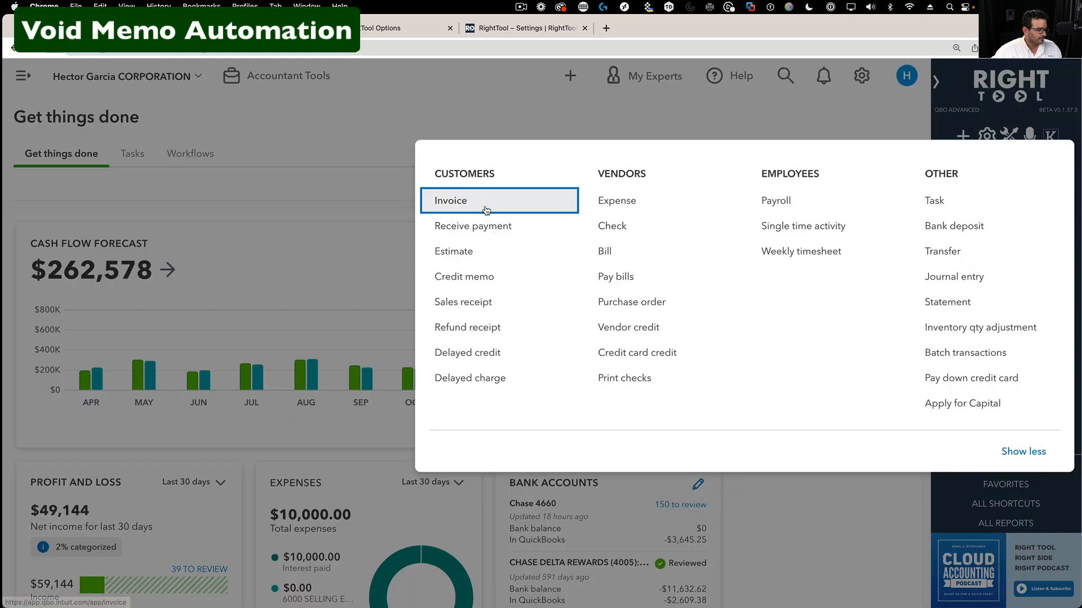
- Open recent invoice SCROLL8 and highlight its $58,844.00 balance due
{"action": "left_click", "coordinate": [484, 208]}
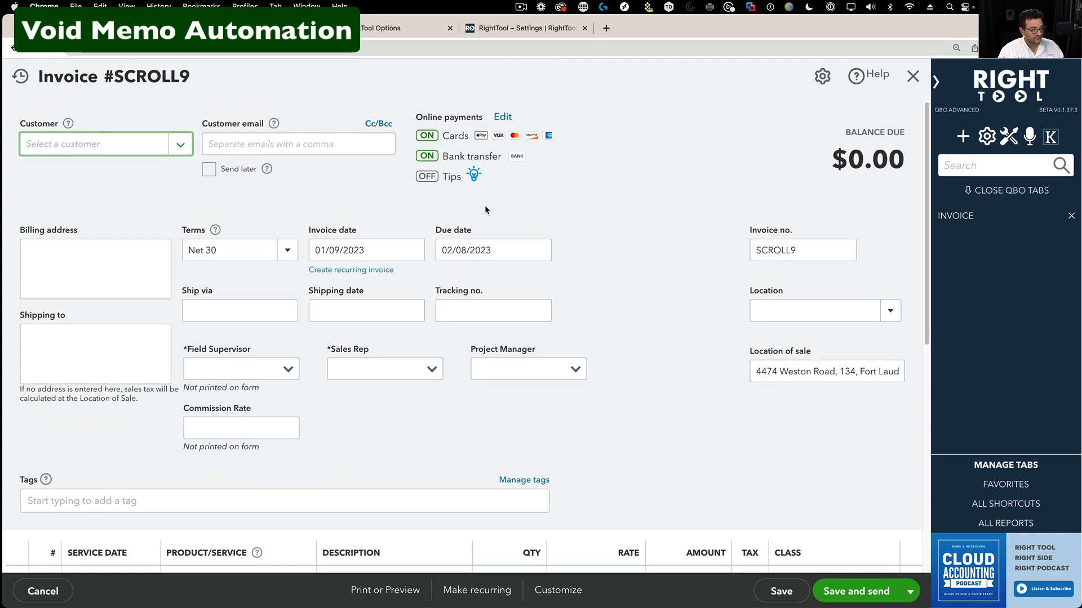
{"action": "left_click", "coordinate": [21, 76]}
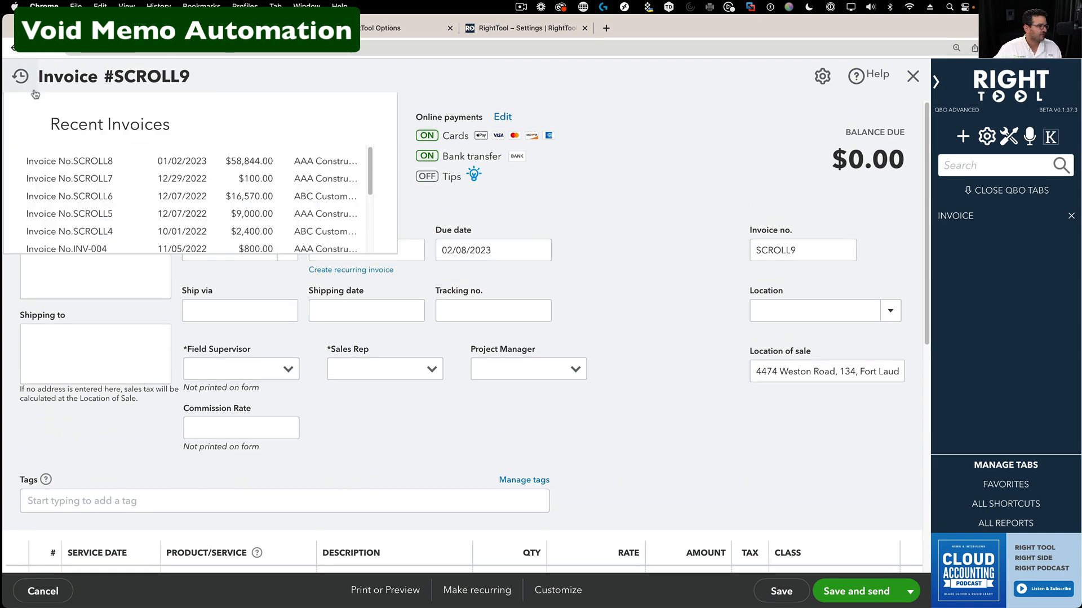
{"action": "left_click", "coordinate": [100, 164]}
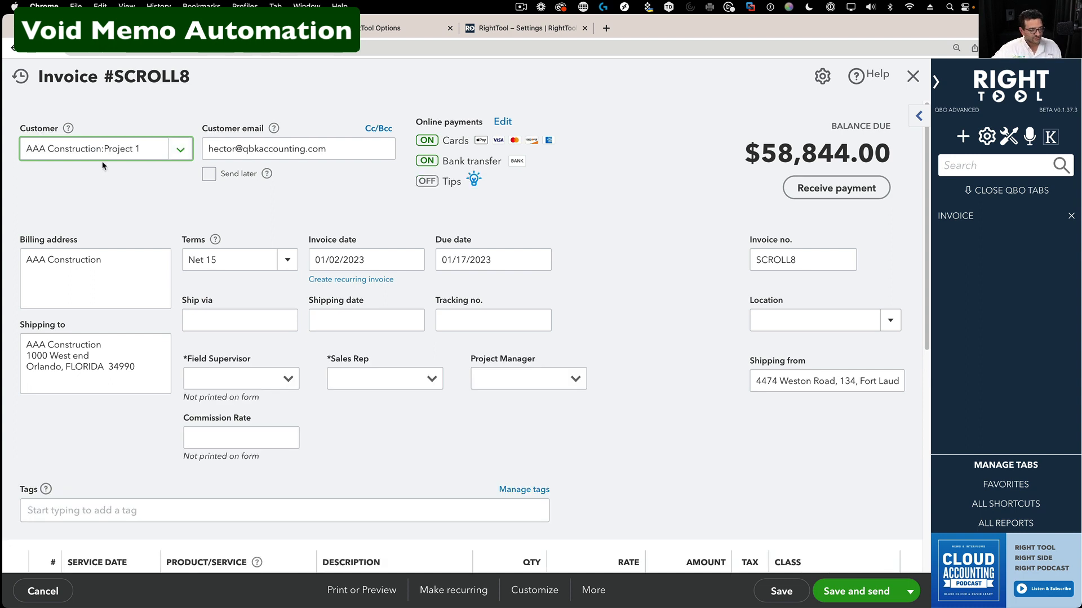
{"action": "left_click_drag", "start_coordinate": [757, 144], "coordinate": [877, 151]}
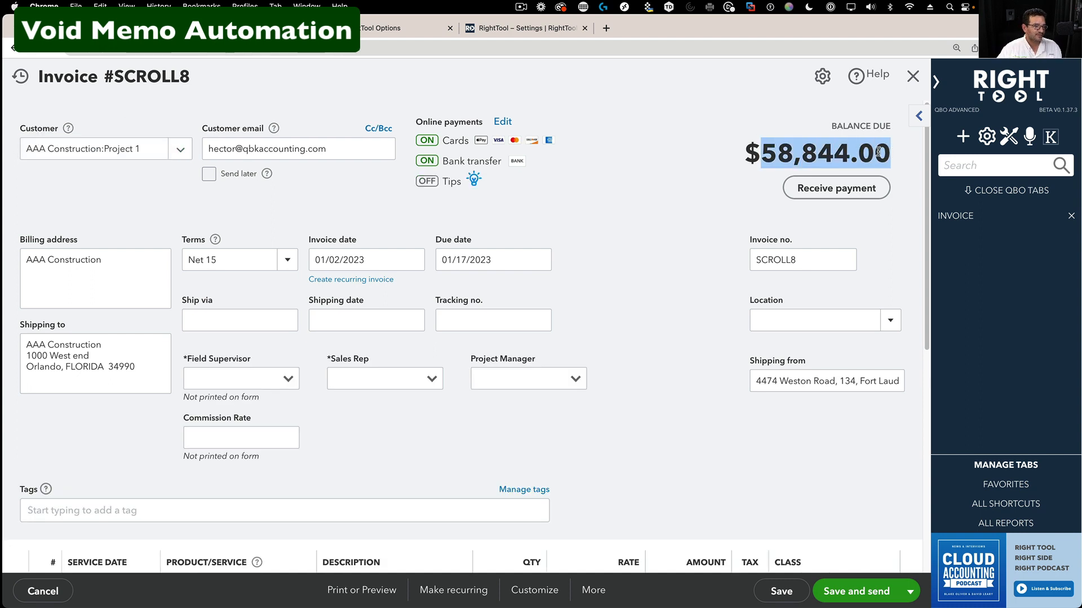
{"action": "scroll", "coordinate": [614, 262], "scroll_direction": "down", "scroll_amount": 4}
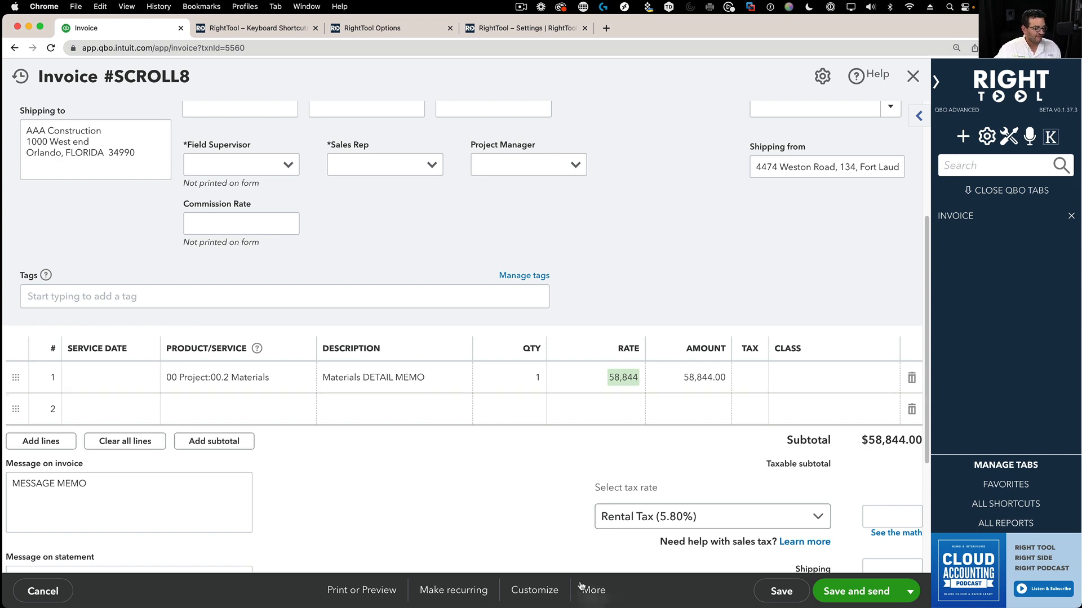
- Void invoice SCROLL8 and dismiss the success message
{"action": "left_click", "coordinate": [595, 592]}
{"action": "left_click", "coordinate": [571, 480]}
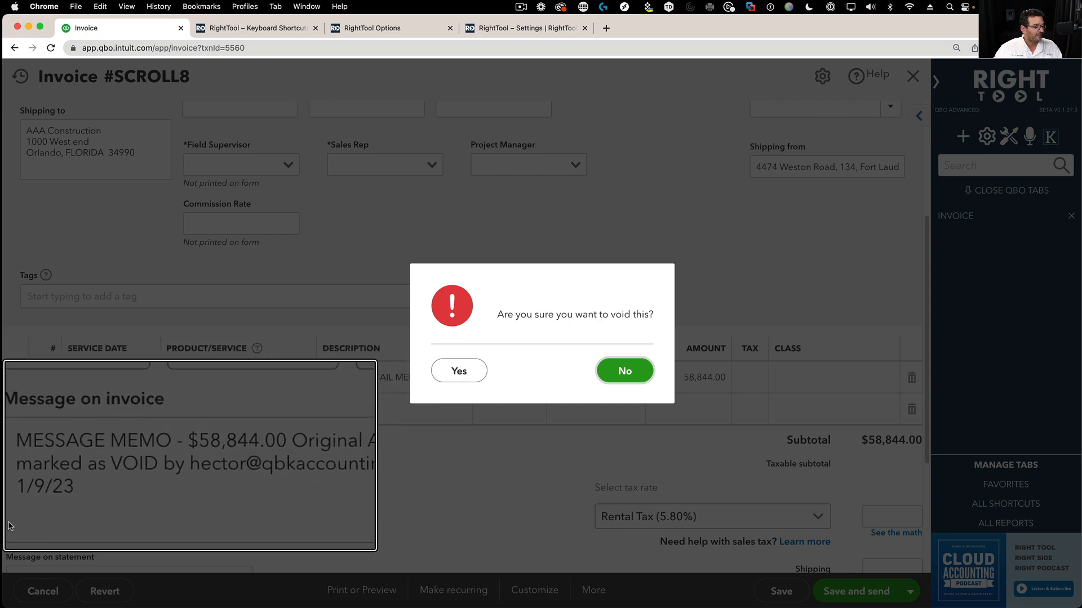
{"action": "left_click", "coordinate": [460, 373]}
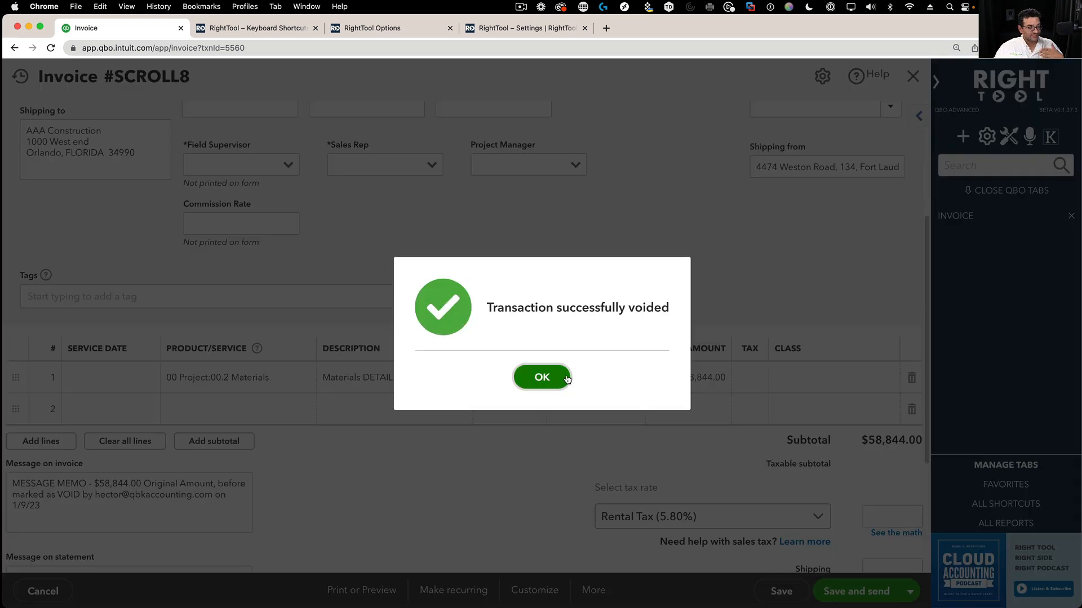
{"action": "left_click", "coordinate": [564, 378]}
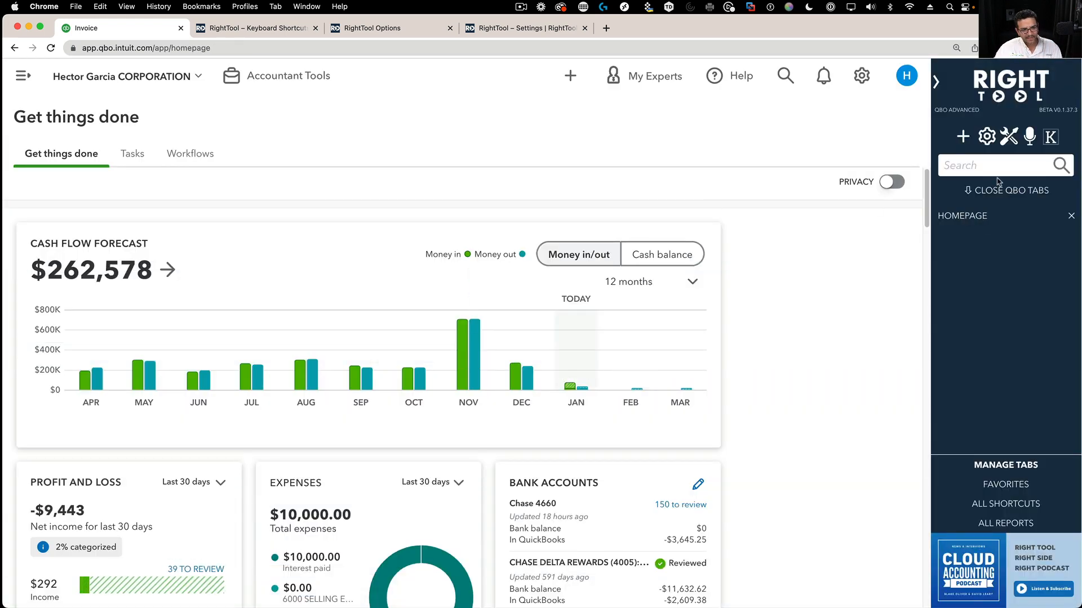
- Reopen invoice SCROLL8 from search, check the automatic void note in its message, and view its audit history
{"action": "left_click", "coordinate": [787, 82]}
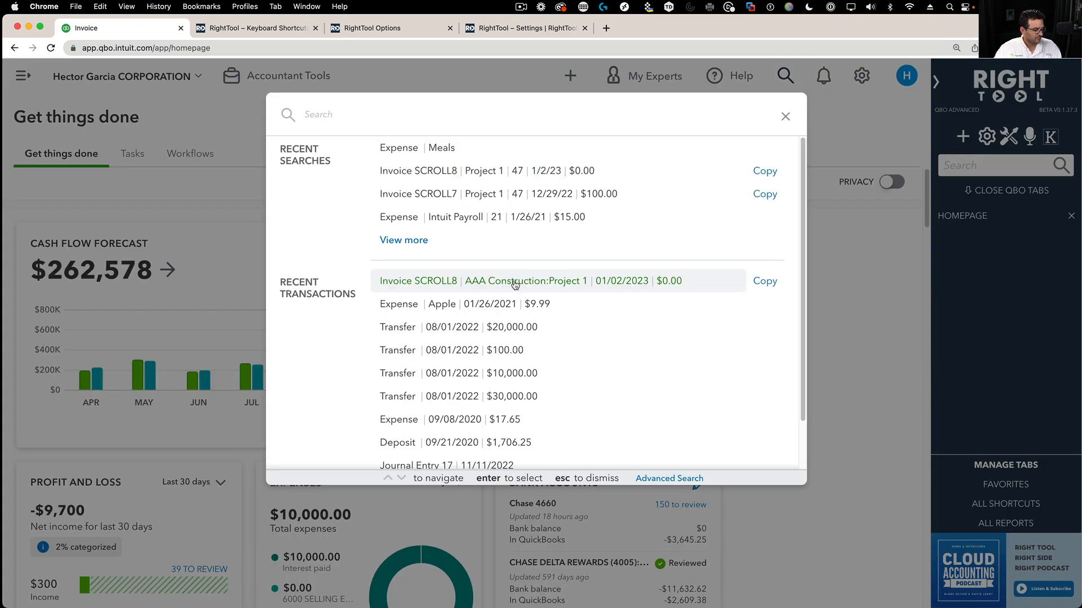
{"action": "left_click", "coordinate": [513, 281]}
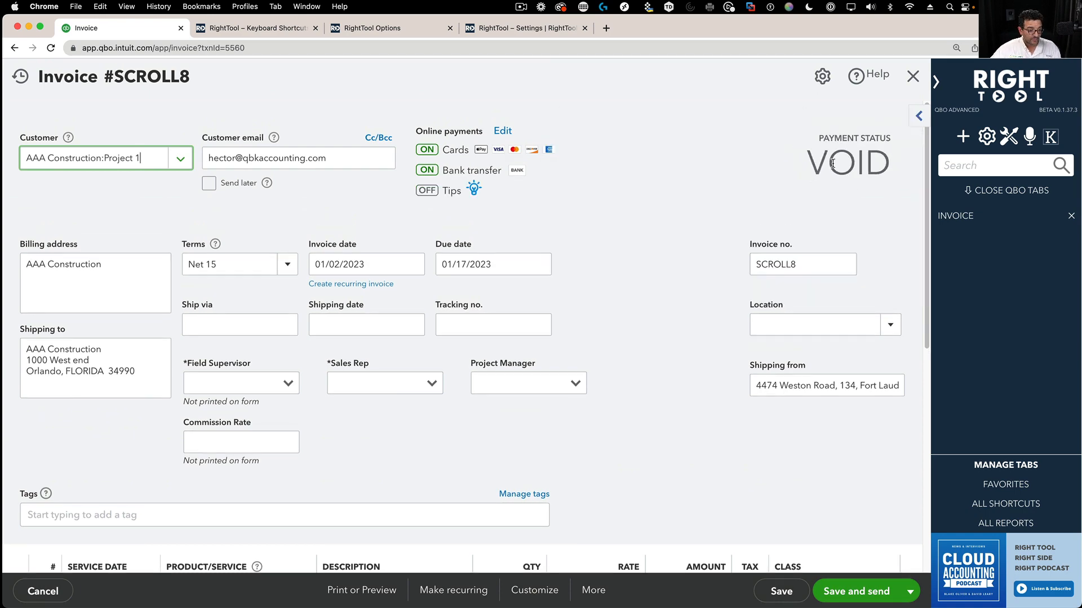
{"action": "scroll", "coordinate": [516, 430], "scroll_direction": "down", "scroll_amount": 6}
{"action": "scroll", "coordinate": [445, 309], "scroll_direction": "down", "scroll_amount": 1}
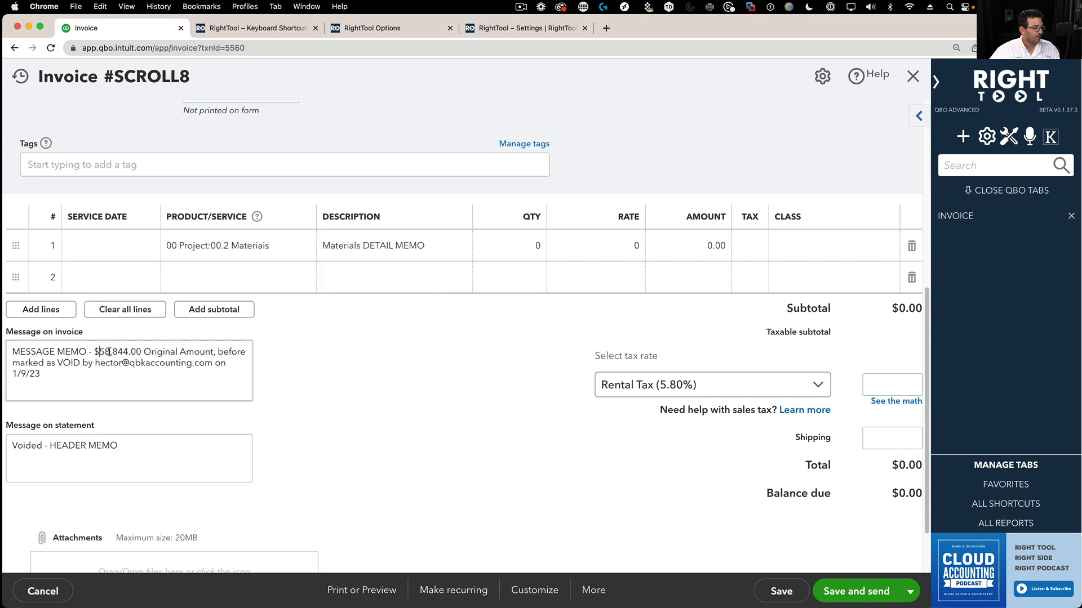
{"action": "left_click_drag", "start_coordinate": [99, 351], "coordinate": [213, 381]}
{"action": "scroll", "coordinate": [478, 427], "scroll_direction": "up", "scroll_amount": 6}
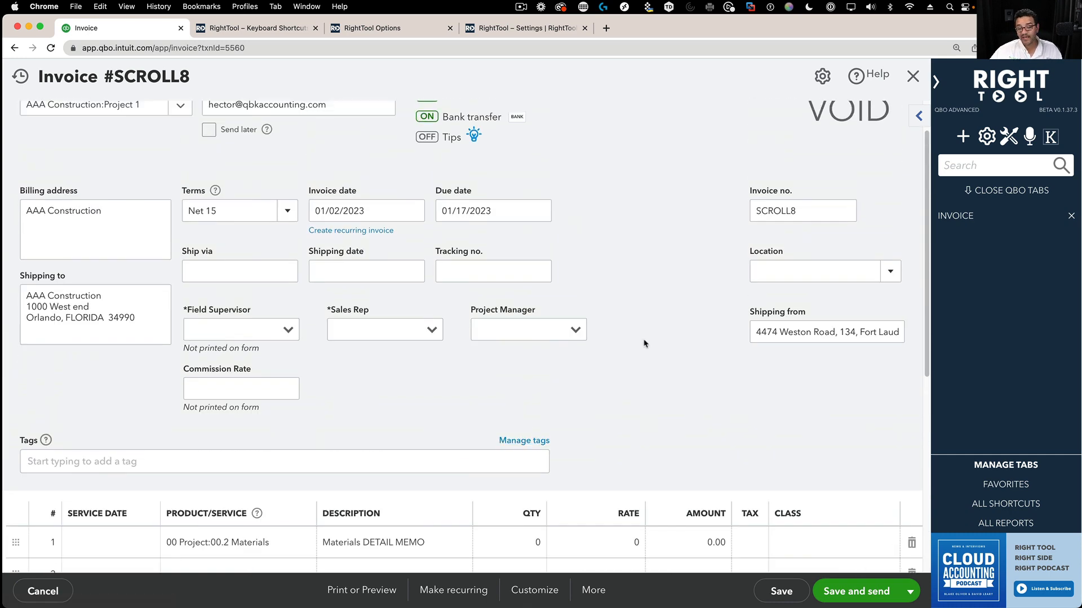
{"action": "left_click", "coordinate": [913, 76]}
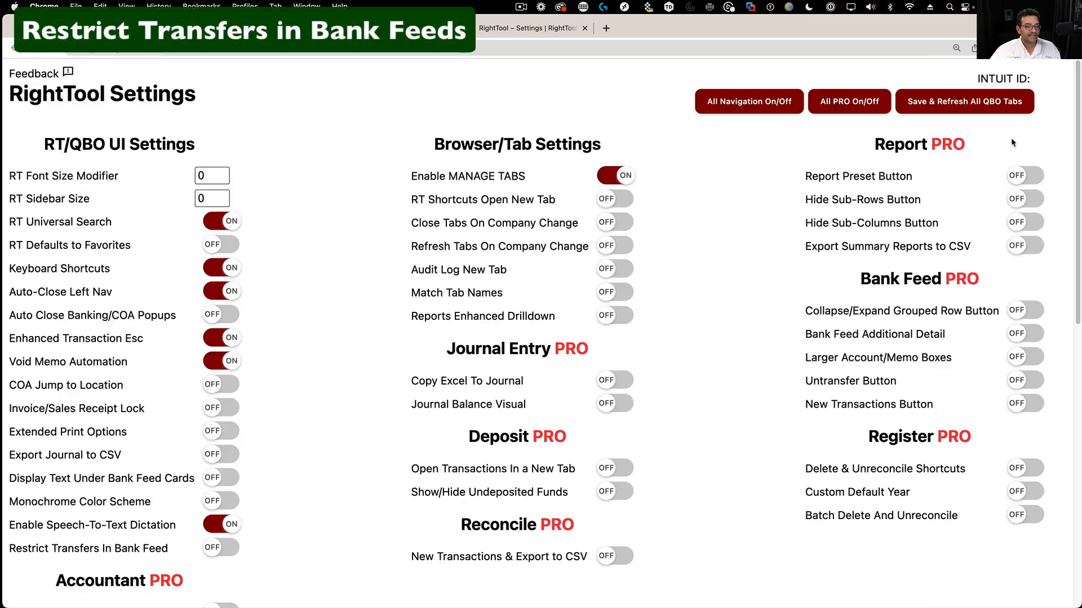
- Enable Restrict Transfers In Bank Feed, then save and refresh all QuickBooks tabs
{"action": "scroll", "coordinate": [51, 453], "scroll_direction": "down", "scroll_amount": 3}
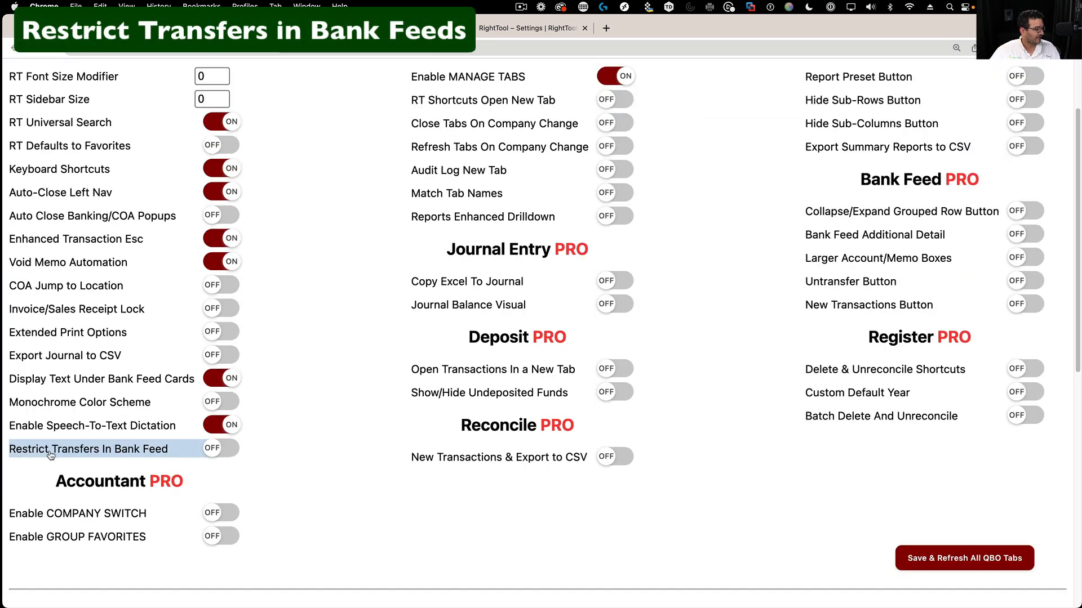
{"action": "left_click", "coordinate": [221, 449]}
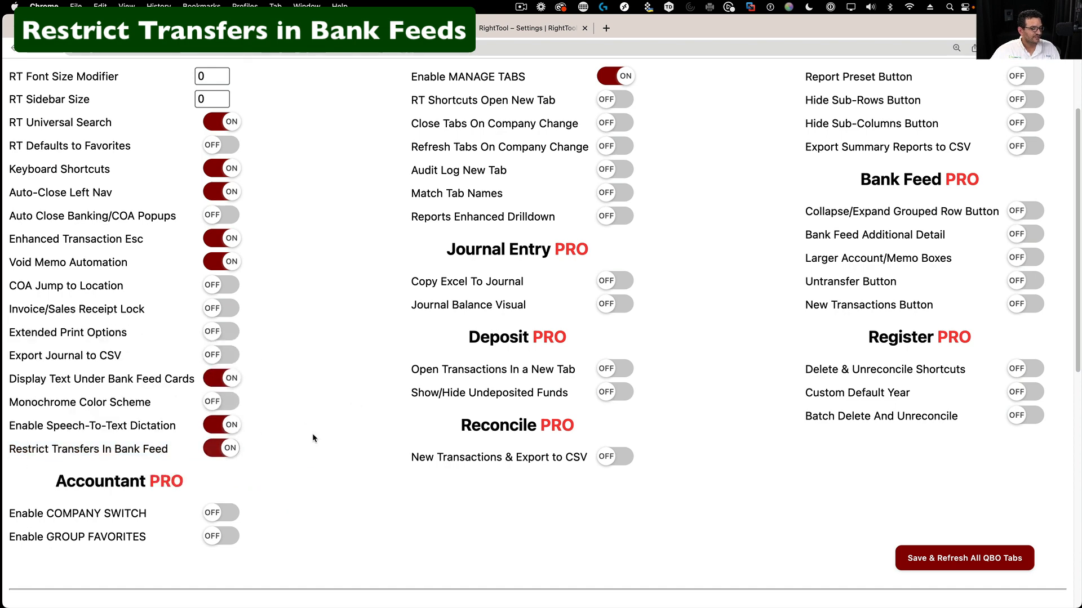
{"action": "scroll", "coordinate": [313, 438], "scroll_direction": "up", "scroll_amount": 1}
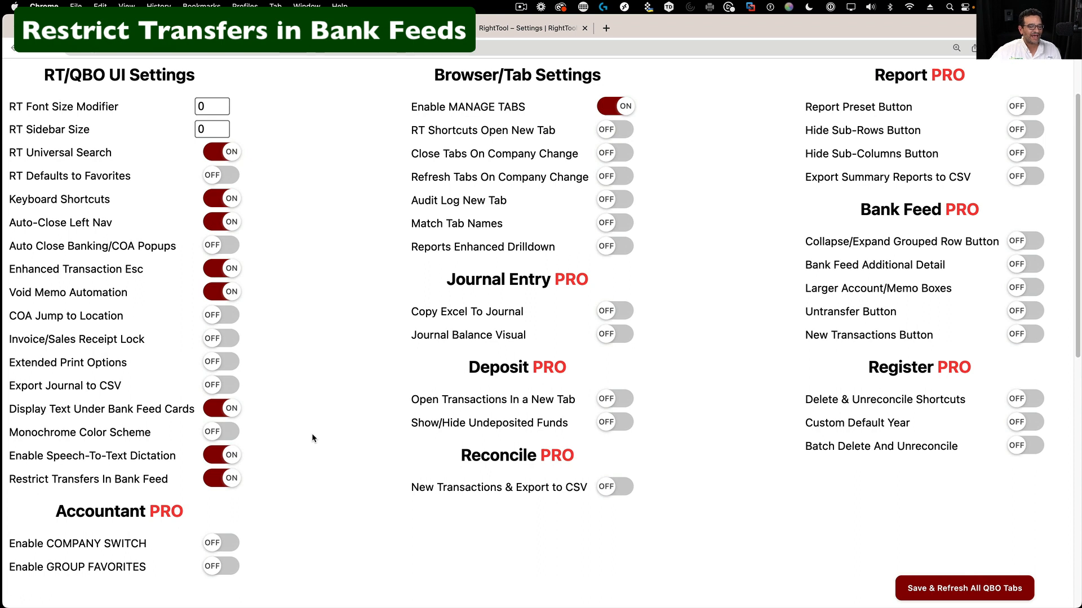
{"action": "left_click", "coordinate": [961, 591]}
{"action": "left_click", "coordinate": [93, 28]}
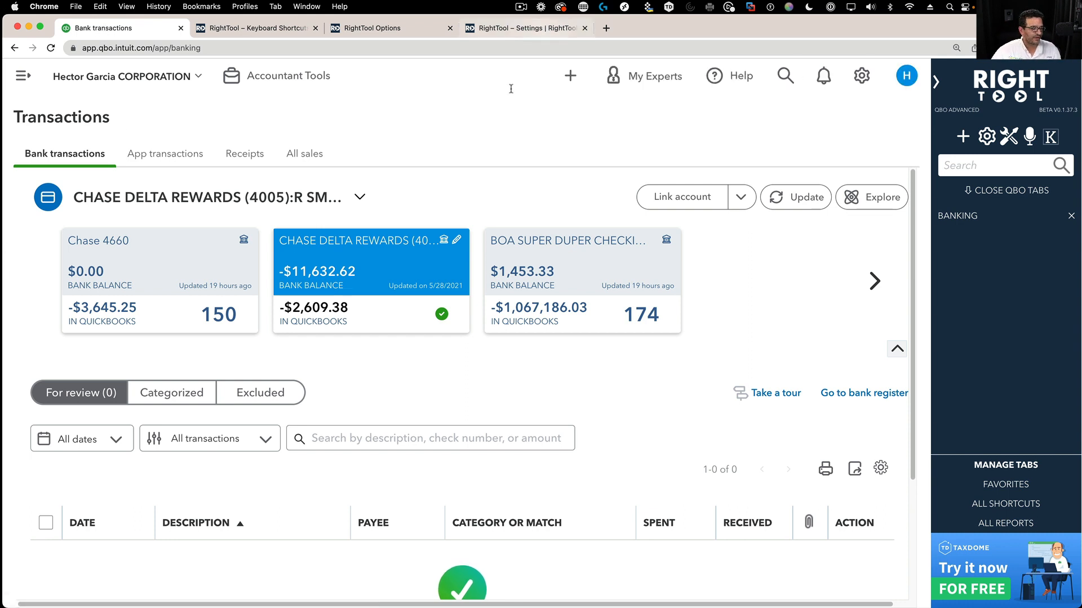
- Open the BOA SUPER DUPER CHECKING bank feed and scroll through its For review list
{"action": "left_click", "coordinate": [574, 255]}
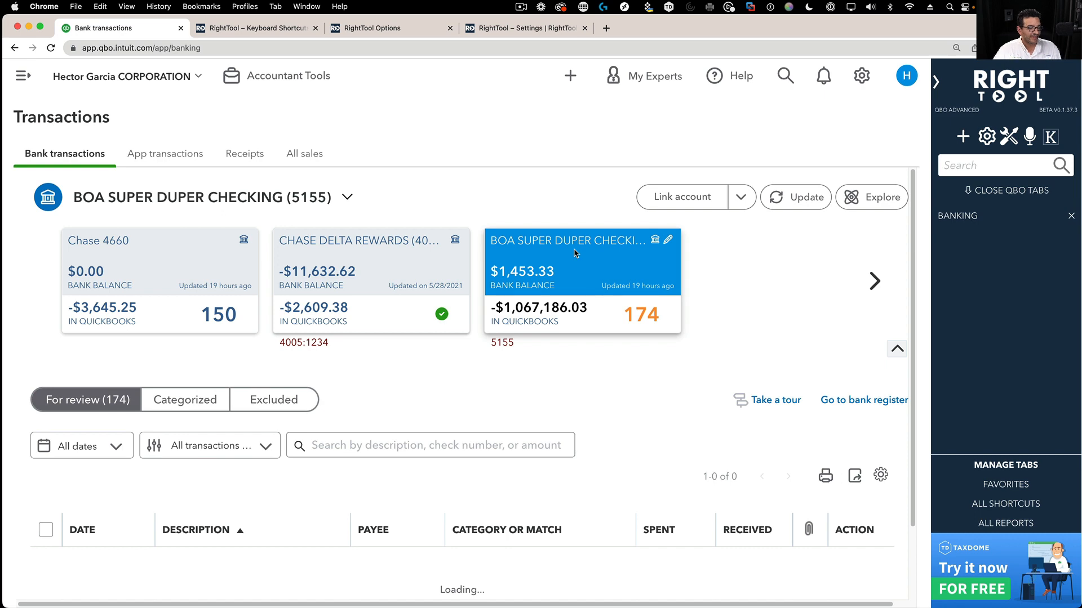
{"action": "scroll", "coordinate": [653, 410], "scroll_direction": "down", "scroll_amount": 3}
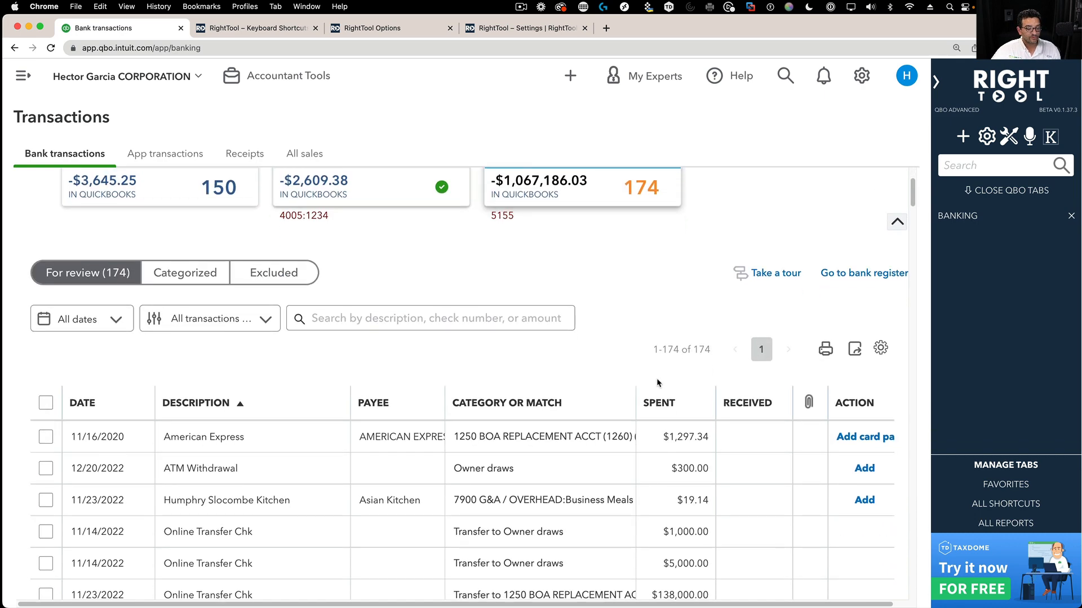
{"action": "scroll", "coordinate": [657, 383], "scroll_direction": "up", "scroll_amount": 1}
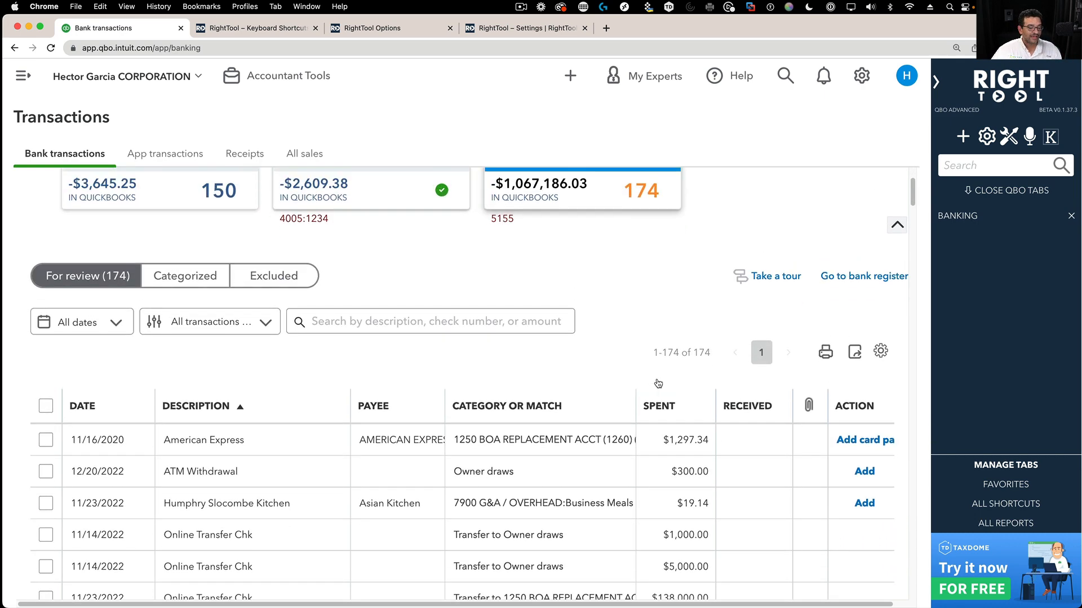
{"action": "scroll", "coordinate": [507, 484], "scroll_direction": "down", "scroll_amount": 3}
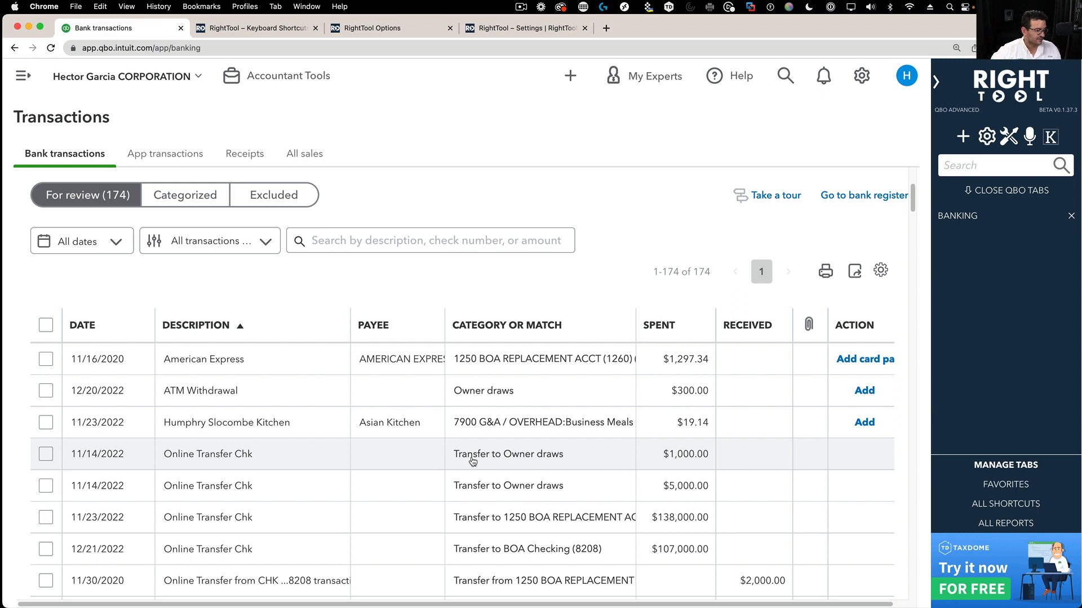
{"action": "scroll", "coordinate": [538, 463], "scroll_direction": "down", "scroll_amount": 1}
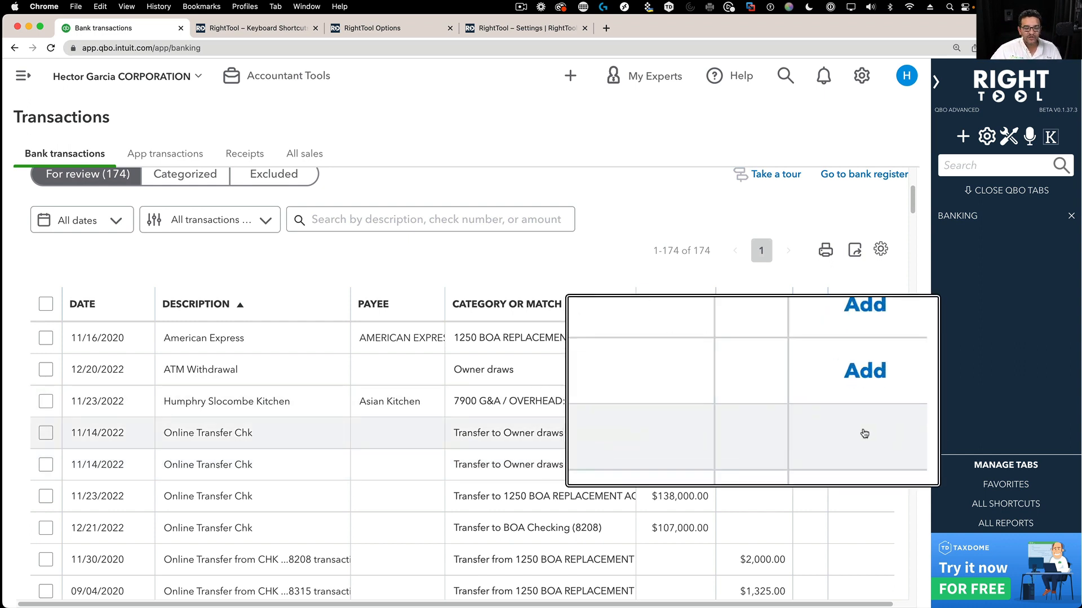
- Expand the 11/14 $5,000, 11/14 $1,000 and 12/21/2022 $107,000 Online Transfer Chk rows
{"action": "left_click", "coordinate": [863, 462]}
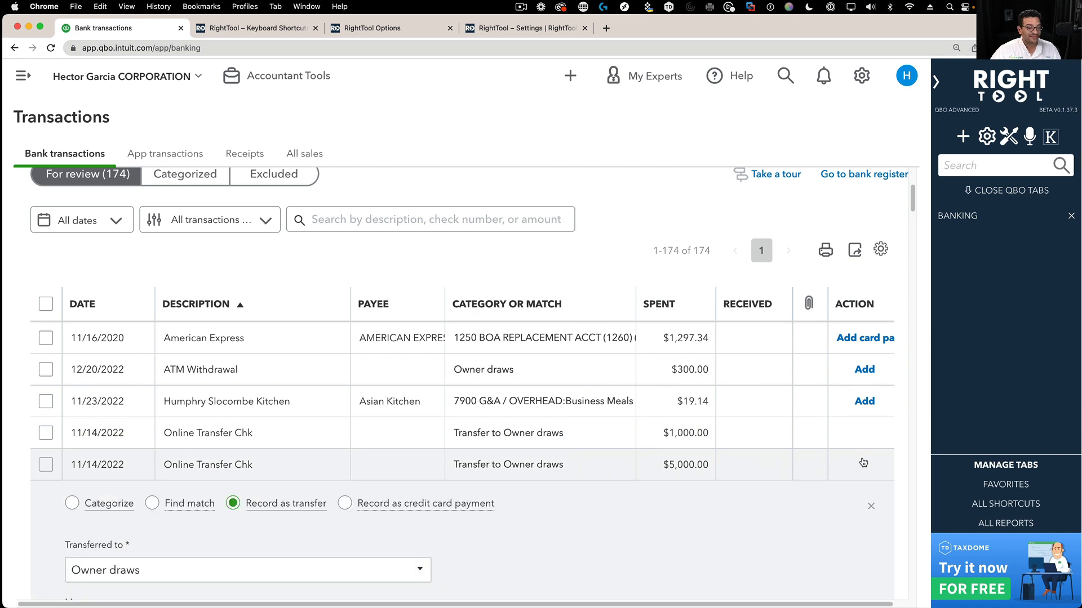
{"action": "scroll", "coordinate": [620, 324], "scroll_direction": "up", "scroll_amount": 5}
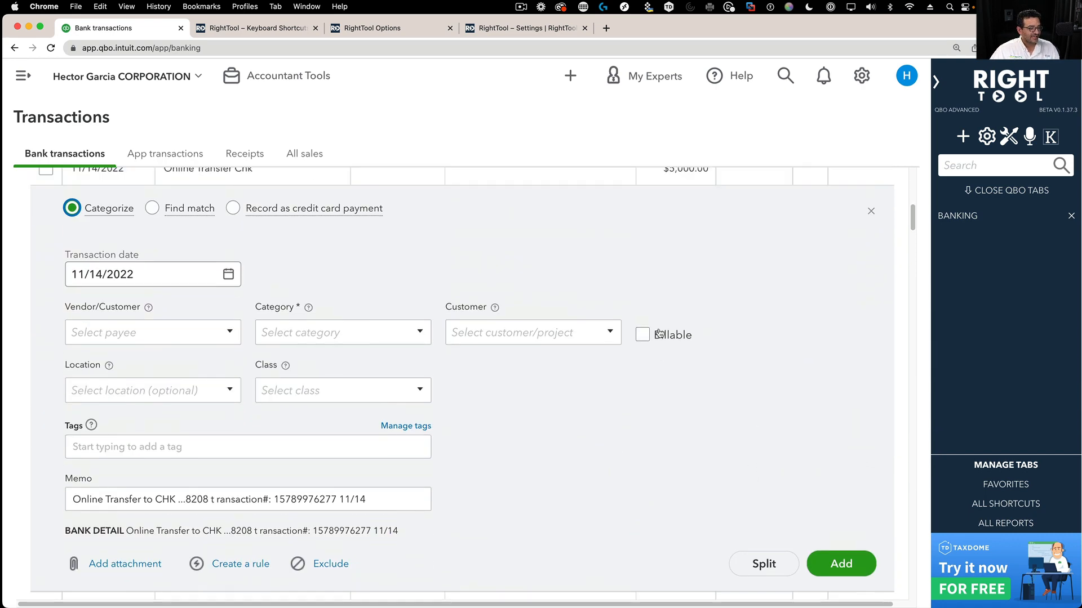
{"action": "left_click", "coordinate": [497, 319]}
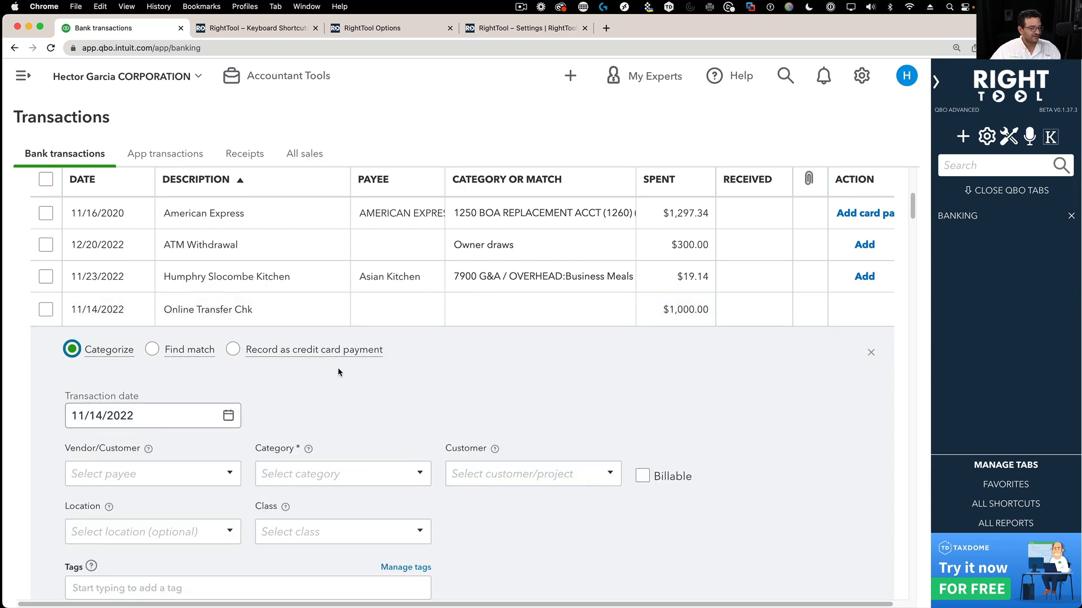
{"action": "scroll", "coordinate": [549, 363], "scroll_direction": "down", "scroll_amount": 6}
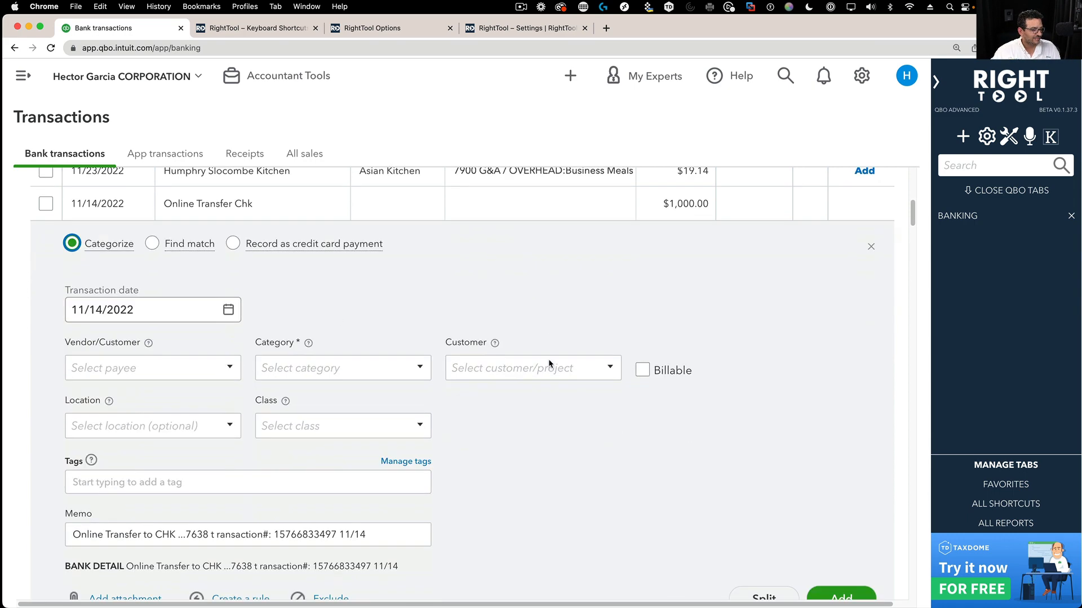
{"action": "left_click", "coordinate": [583, 446]}
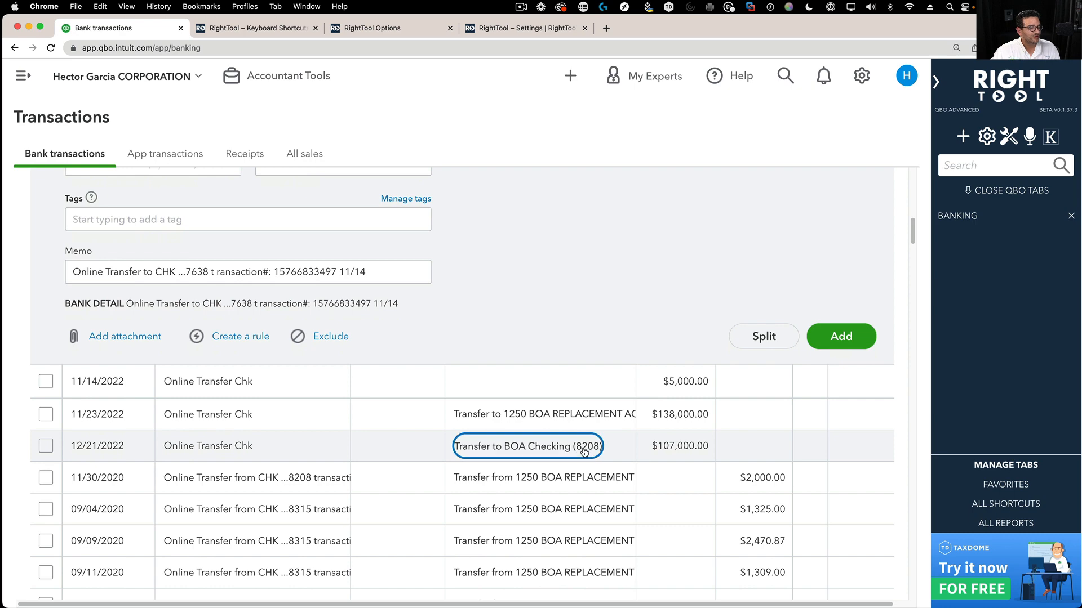
{"action": "scroll", "coordinate": [619, 283], "scroll_direction": "down", "scroll_amount": 2}
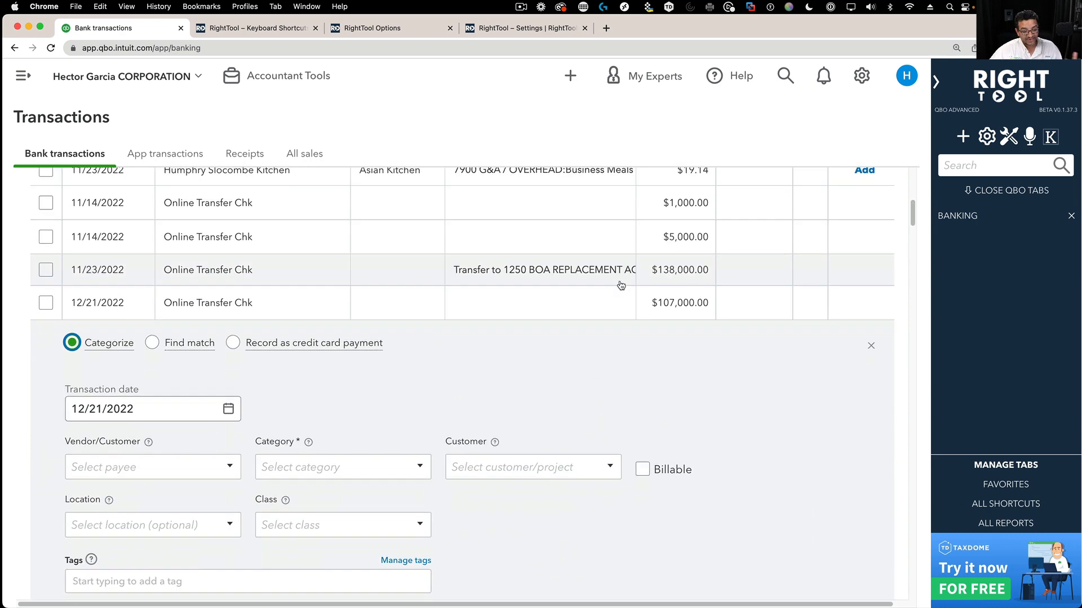
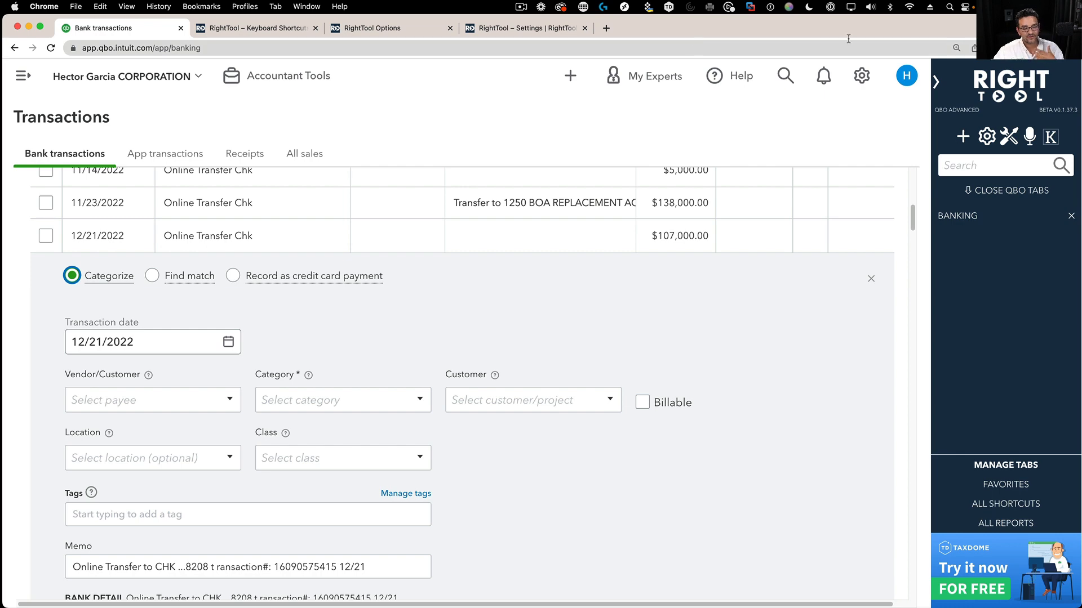
- Close the 12/21/2022 transfer's categorize panel and scroll back to the top of the 174-item list
{"action": "left_click", "coordinate": [870, 280]}
{"action": "scroll", "coordinate": [874, 307], "scroll_direction": "up", "scroll_amount": 3}
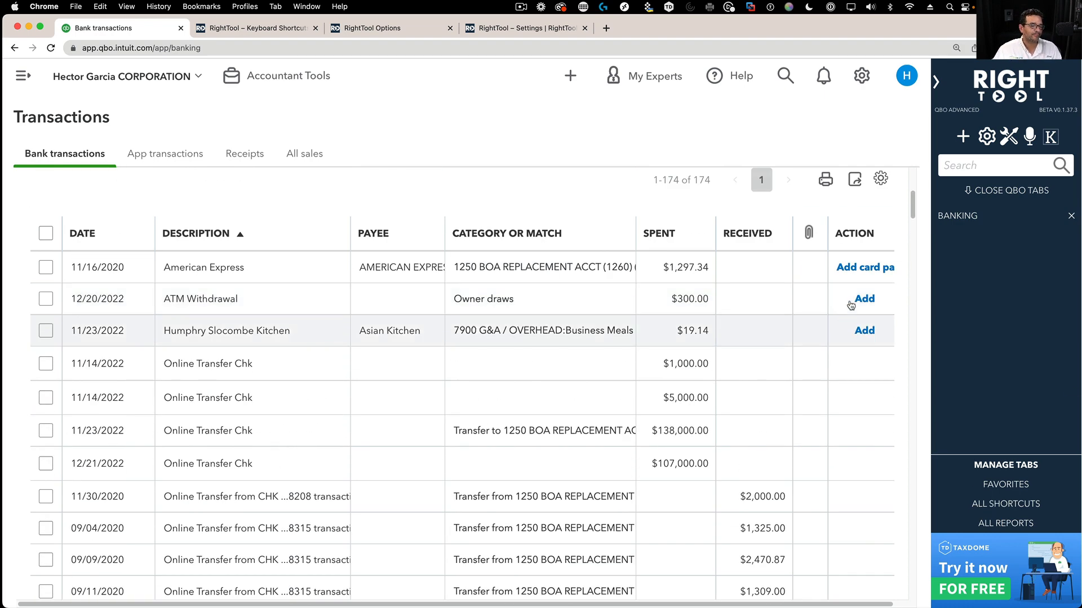
- Turn on RightTool's Close Tabs On Company Change option and go back to the bank transactions page
{"action": "left_click", "coordinate": [1009, 138]}
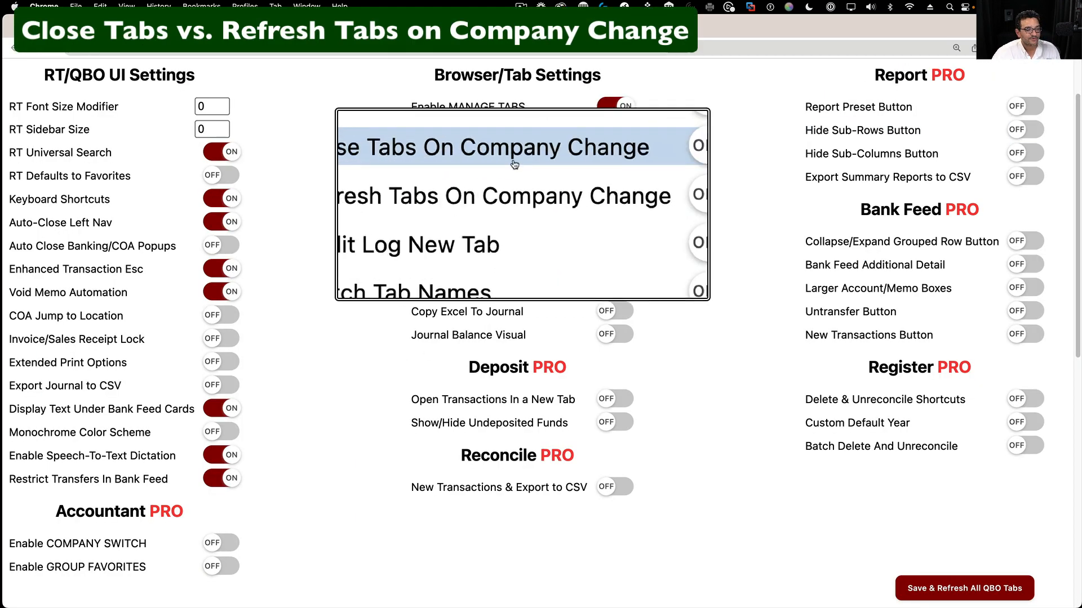
{"action": "left_click", "coordinate": [610, 158]}
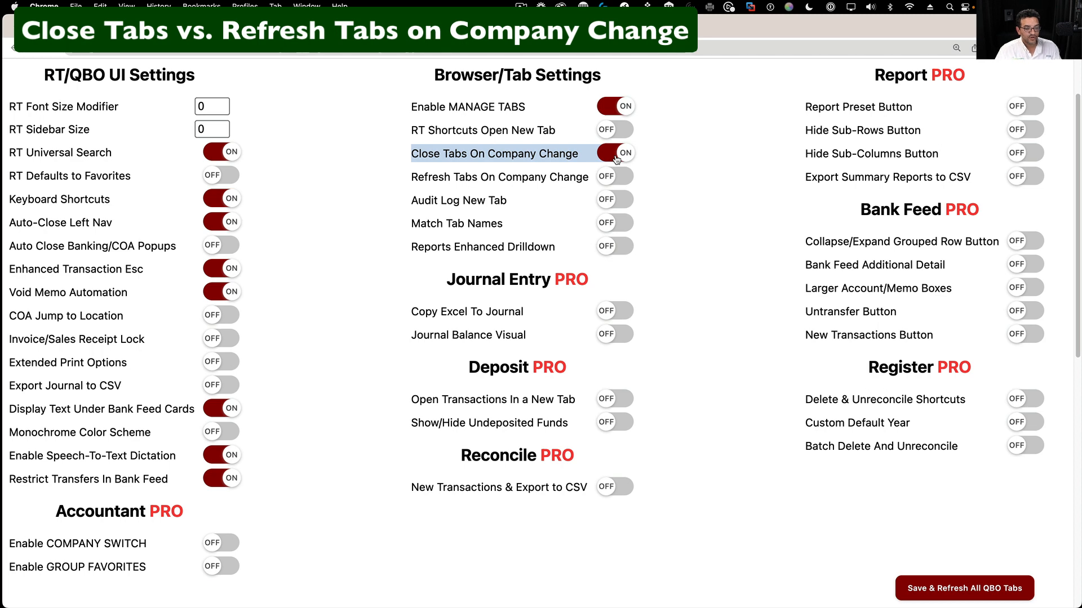
{"action": "left_click", "coordinate": [282, 27]}
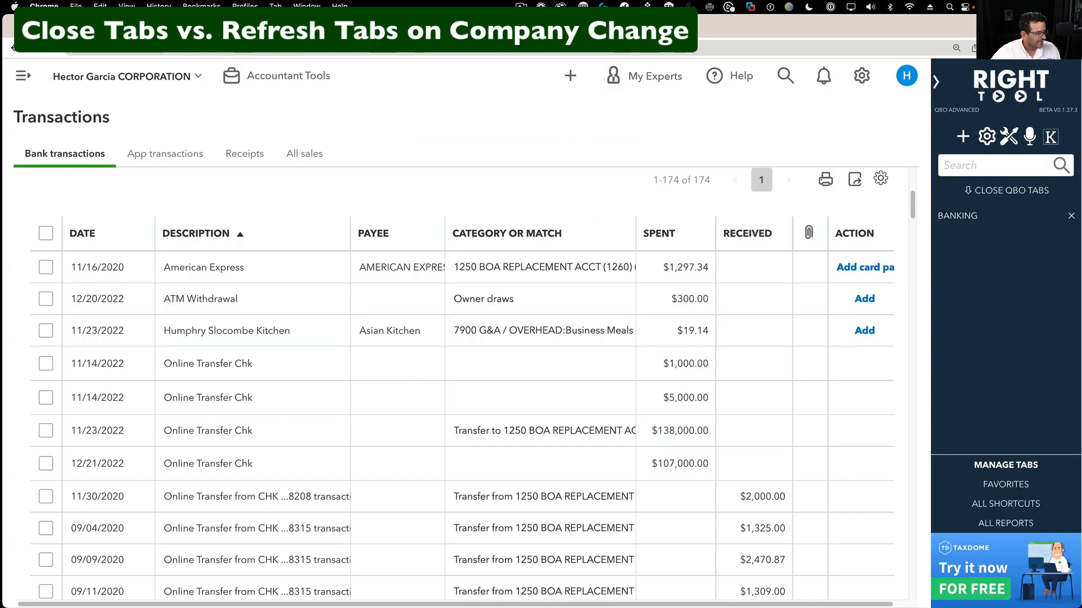
- Open Bank Feed, Profit and Loss and Journal Entry from RightTool Favorites in new background tabs
{"action": "left_click", "coordinate": [1006, 484]}
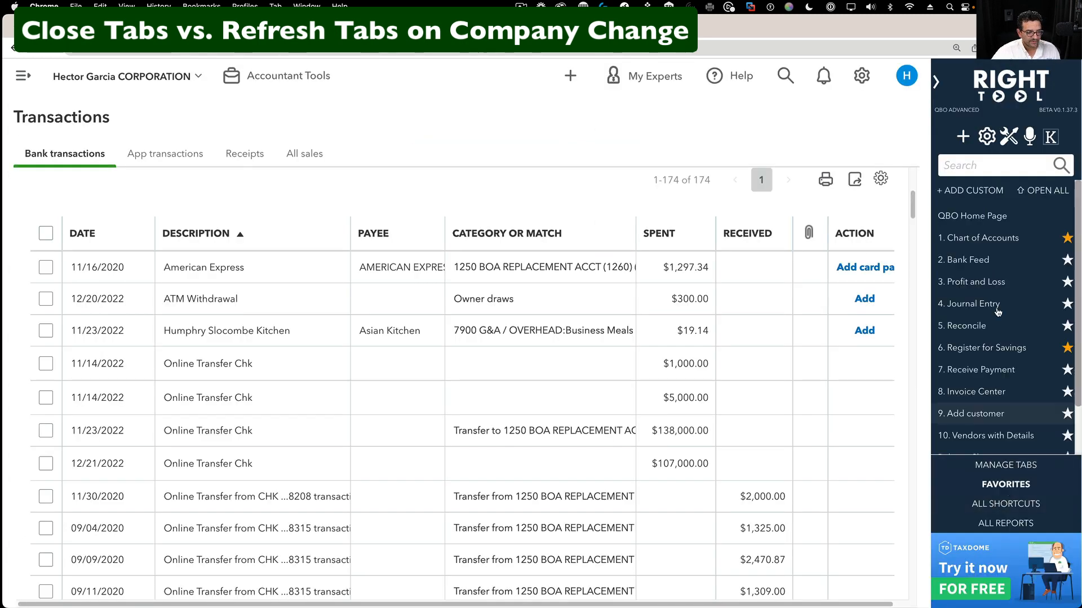
{"action": "right_click", "coordinate": [986, 265]}
{"action": "left_click", "coordinate": [909, 268]}
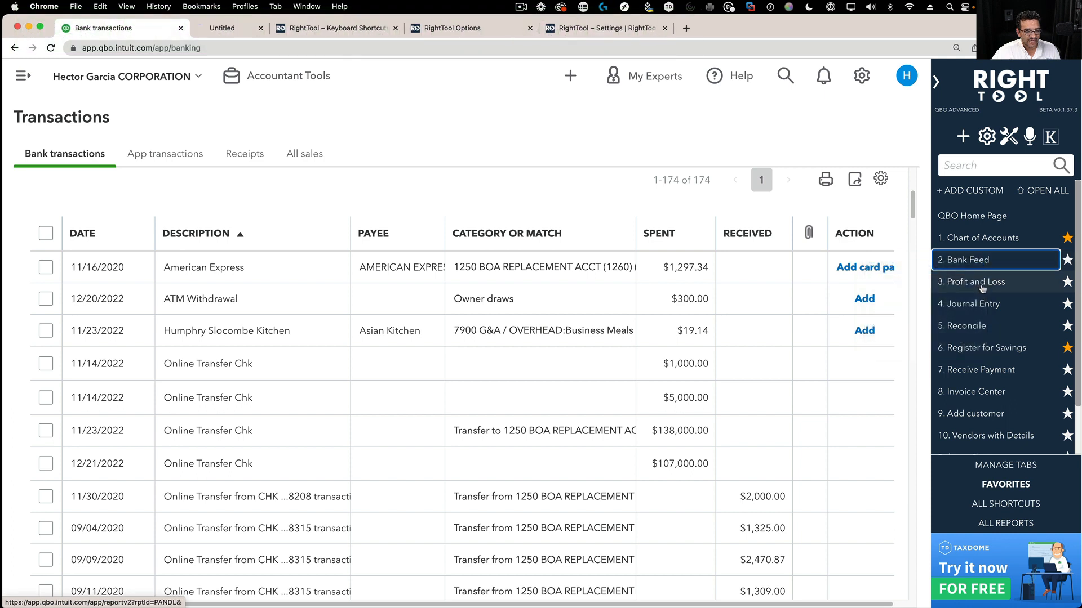
{"action": "right_click", "coordinate": [983, 282]}
{"action": "left_click", "coordinate": [907, 288]}
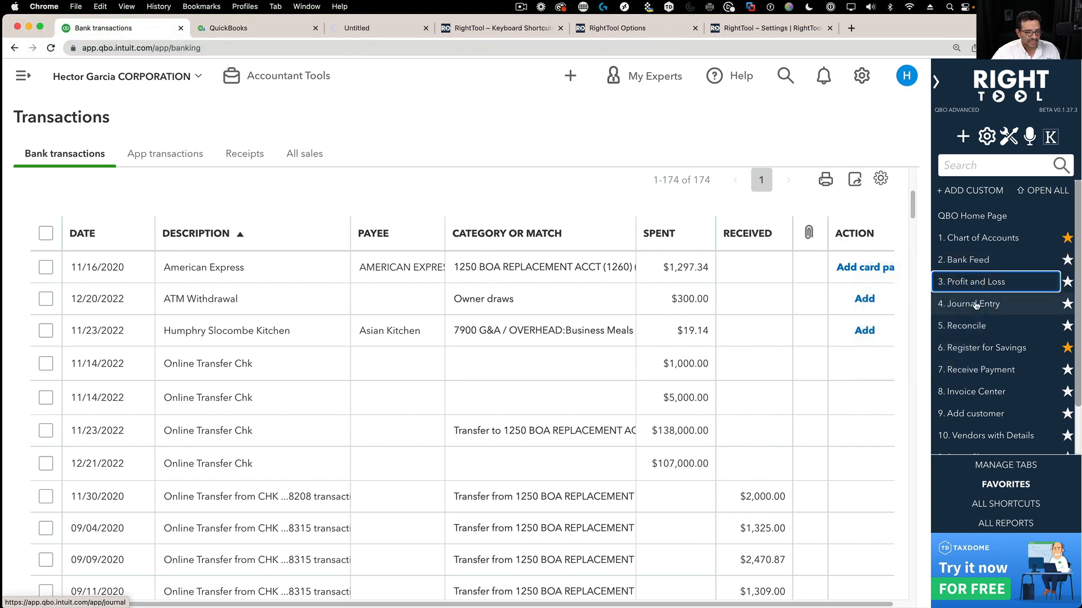
{"action": "right_click", "coordinate": [974, 303]}
{"action": "left_click", "coordinate": [950, 309]}
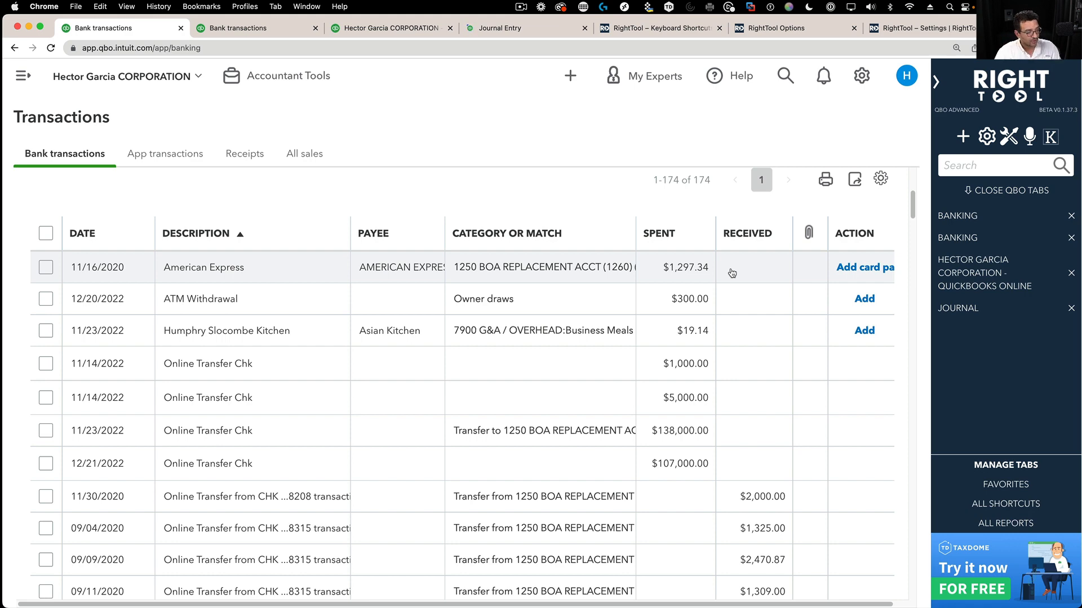
- Bring up the client company list from company settings, then close it without switching
{"action": "left_click", "coordinate": [862, 76]}
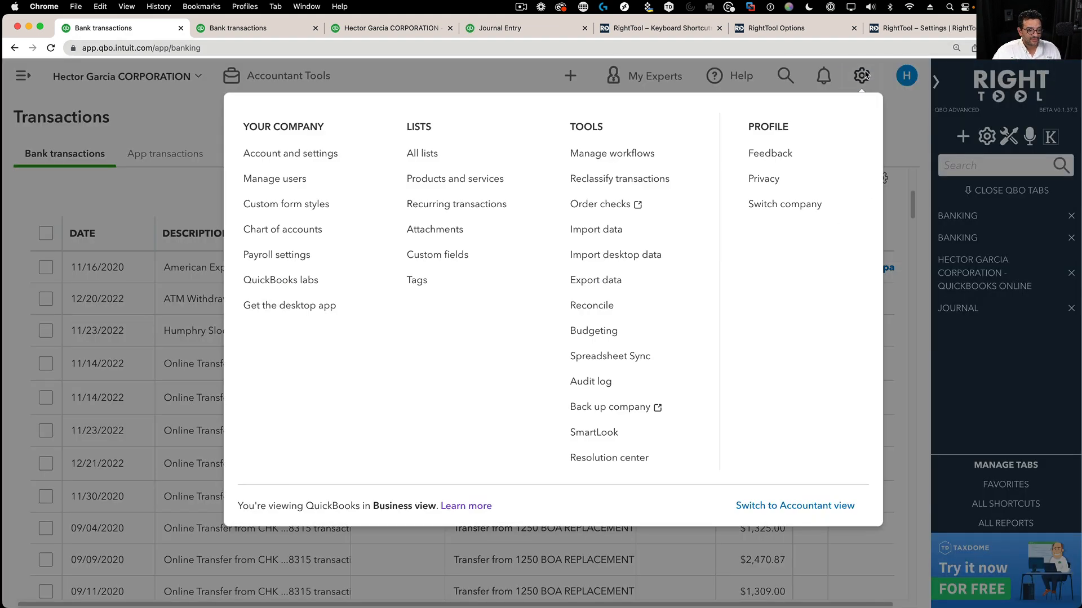
{"action": "left_click", "coordinate": [808, 210]}
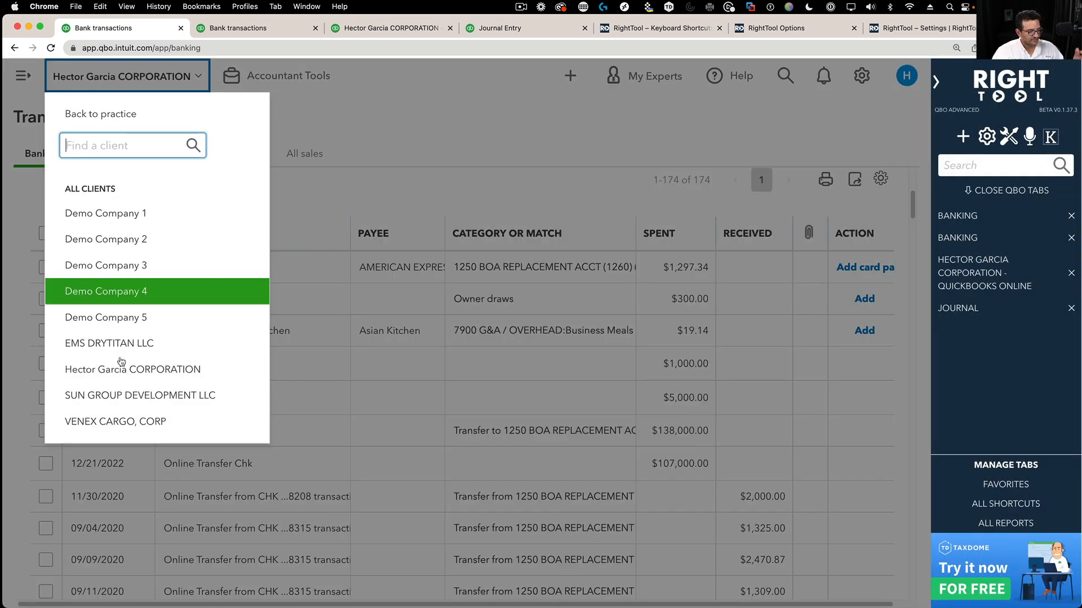
{"action": "left_click", "coordinate": [635, 166]}
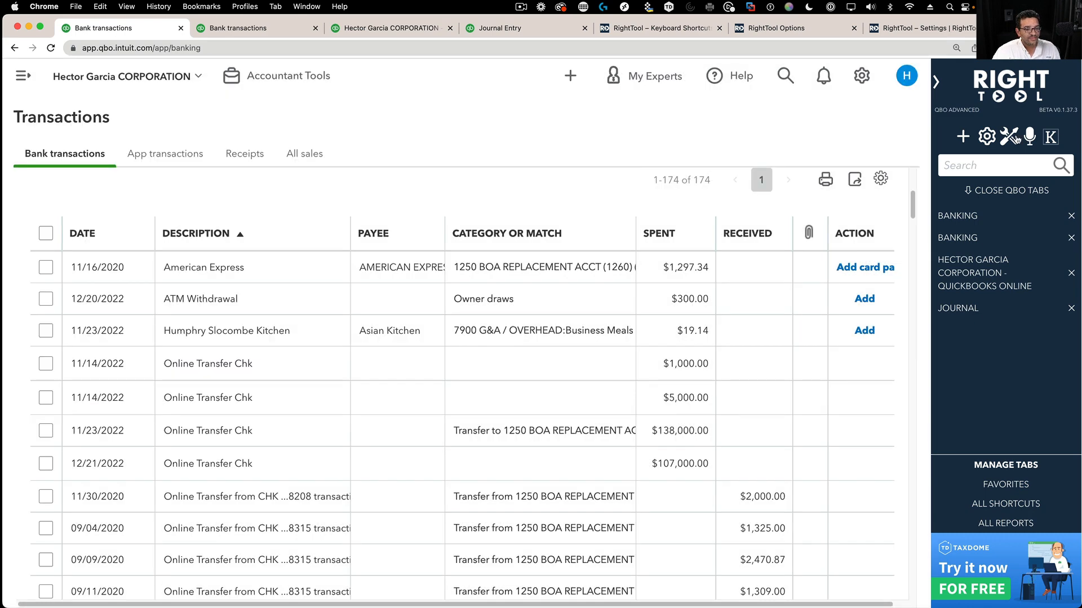
- Check RightTool options and look through both bank transactions tabs, Profit and Loss and Journal Entry
{"action": "left_click", "coordinate": [1015, 138]}
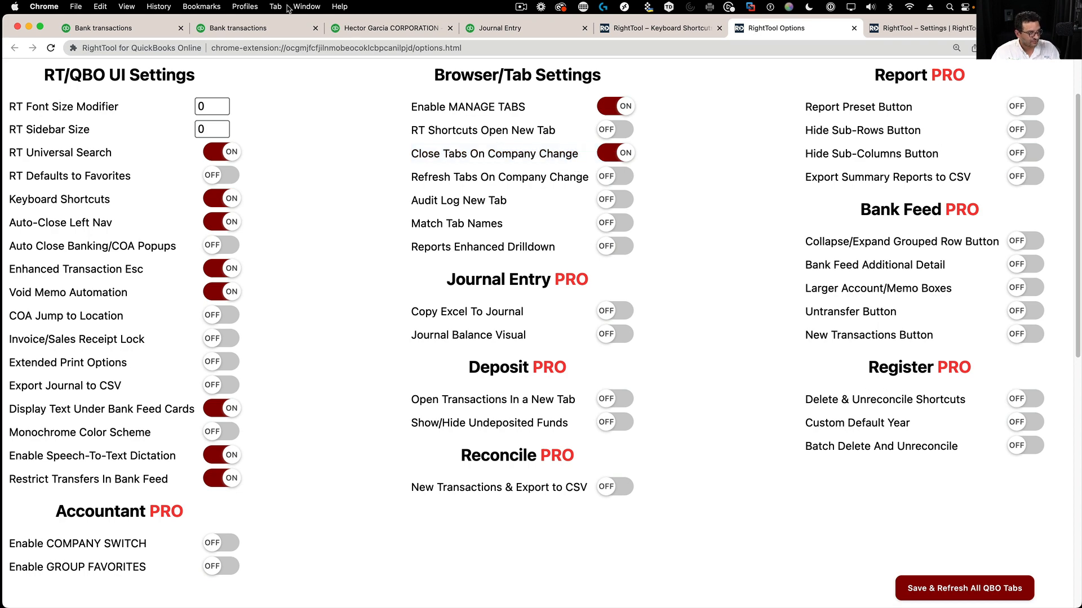
{"action": "left_click", "coordinate": [139, 30]}
{"action": "left_click", "coordinate": [255, 33]}
{"action": "left_click", "coordinate": [395, 35]}
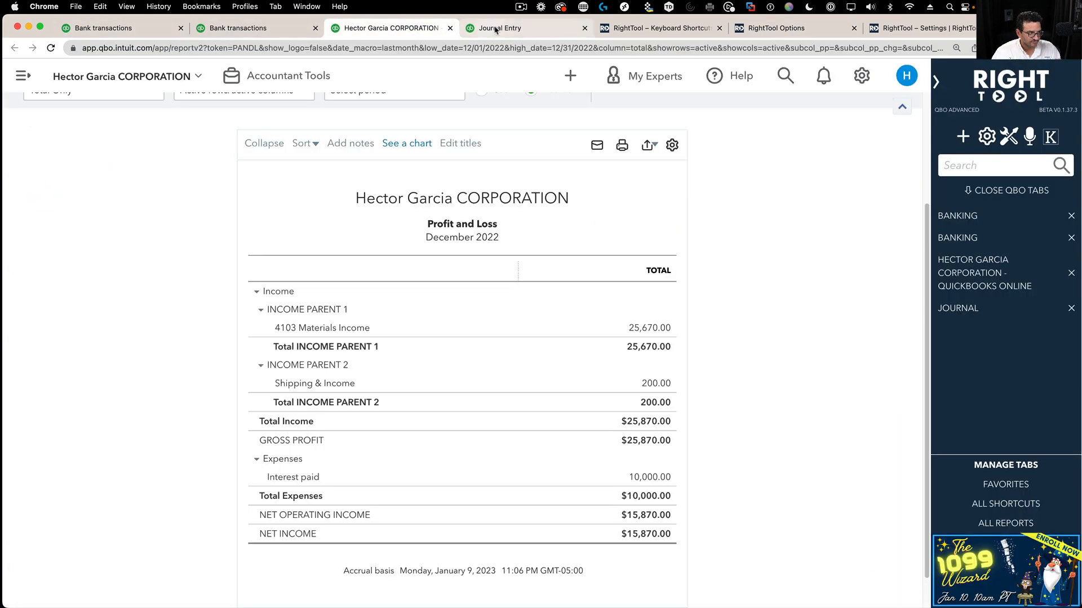
{"action": "left_click", "coordinate": [496, 29]}
{"action": "left_click", "coordinate": [116, 29]}
- Switch to Demo Company 1 so the extra tabs close, then return to RightTool options
{"action": "left_click", "coordinate": [157, 79]}
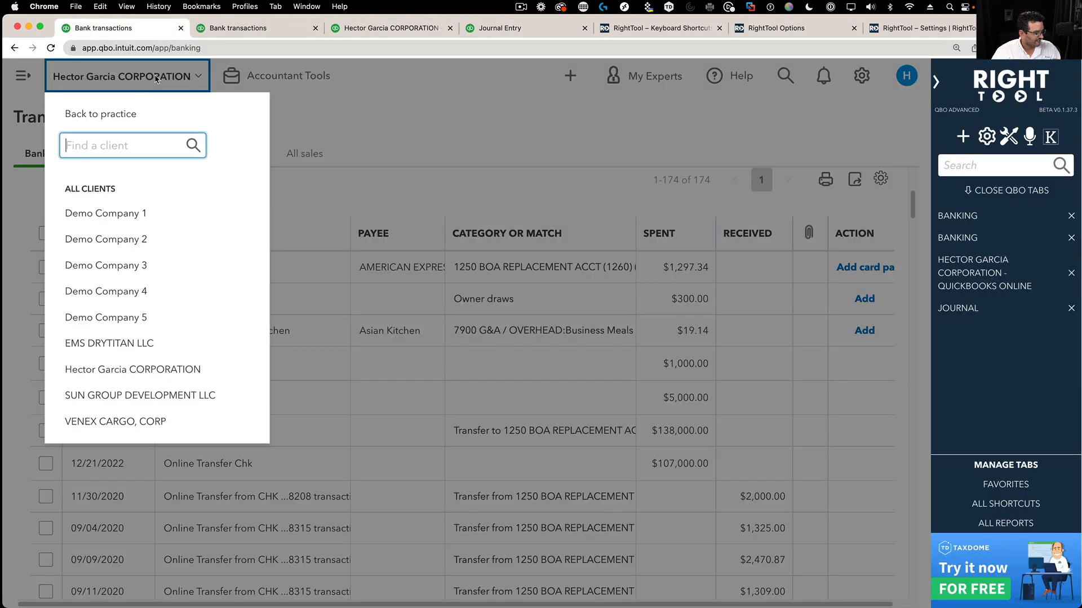
{"action": "left_click", "coordinate": [103, 212]}
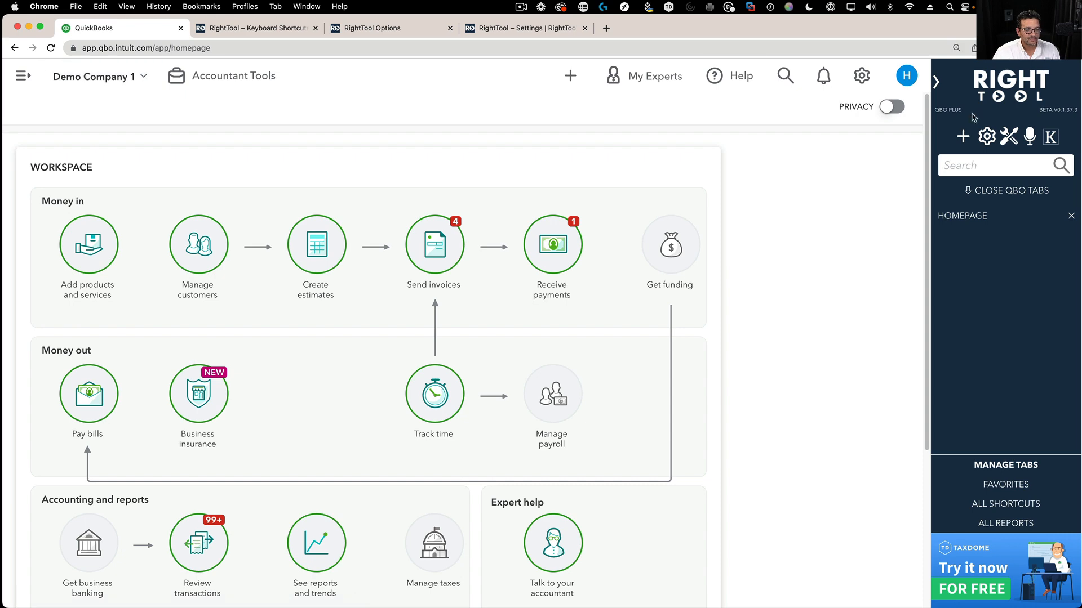
{"action": "left_click", "coordinate": [1007, 135]}
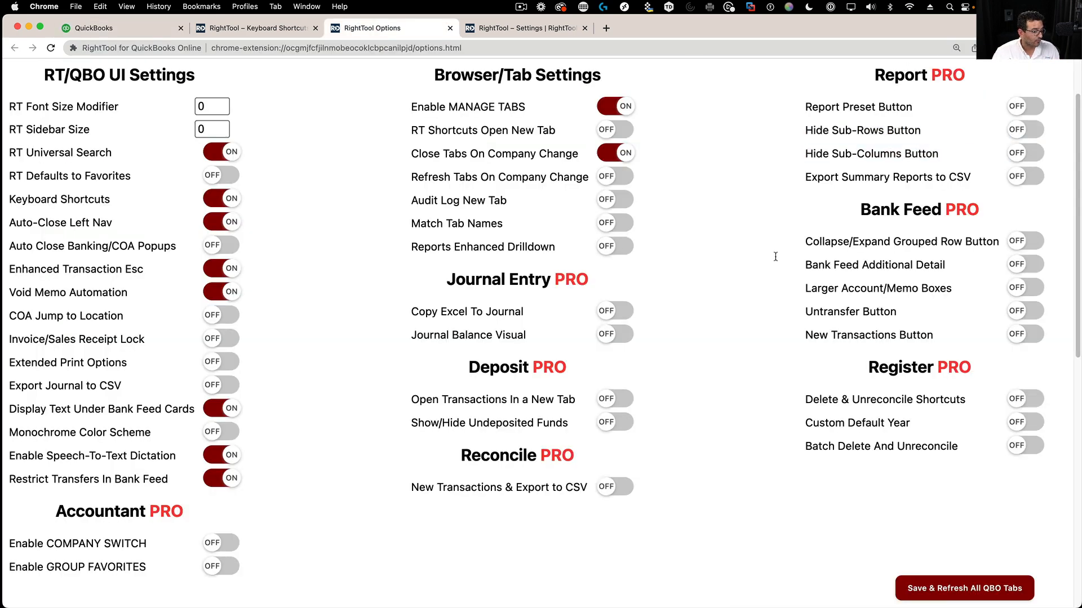
- Turn on Refresh Tabs On Company Change, then reopen Bank Feed, Profit and Loss and Journal Entry in new tabs
{"action": "left_click", "coordinate": [622, 178]}
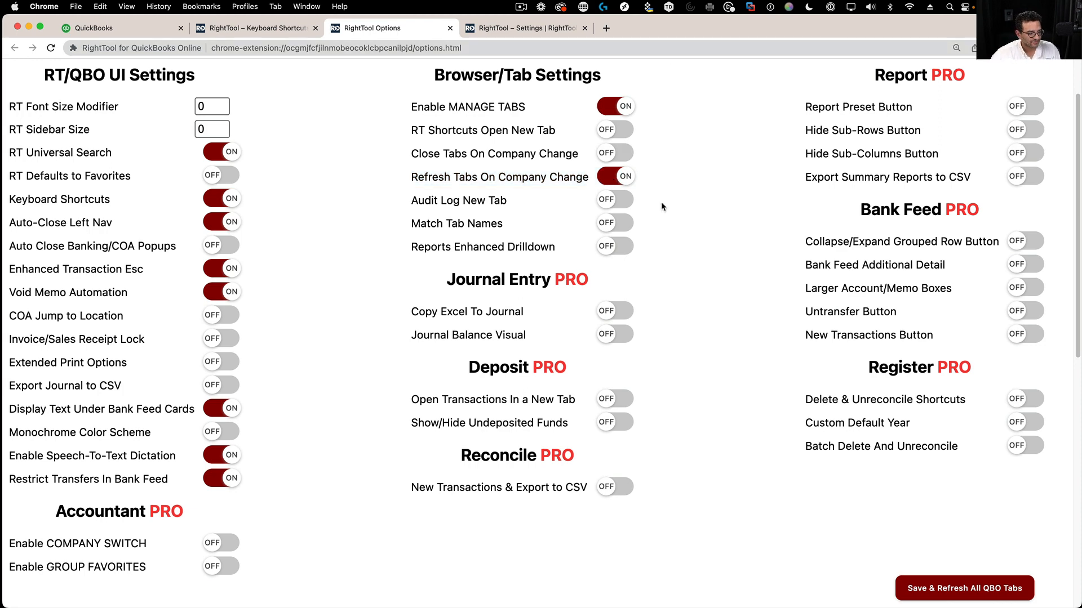
{"action": "left_click", "coordinate": [139, 27]}
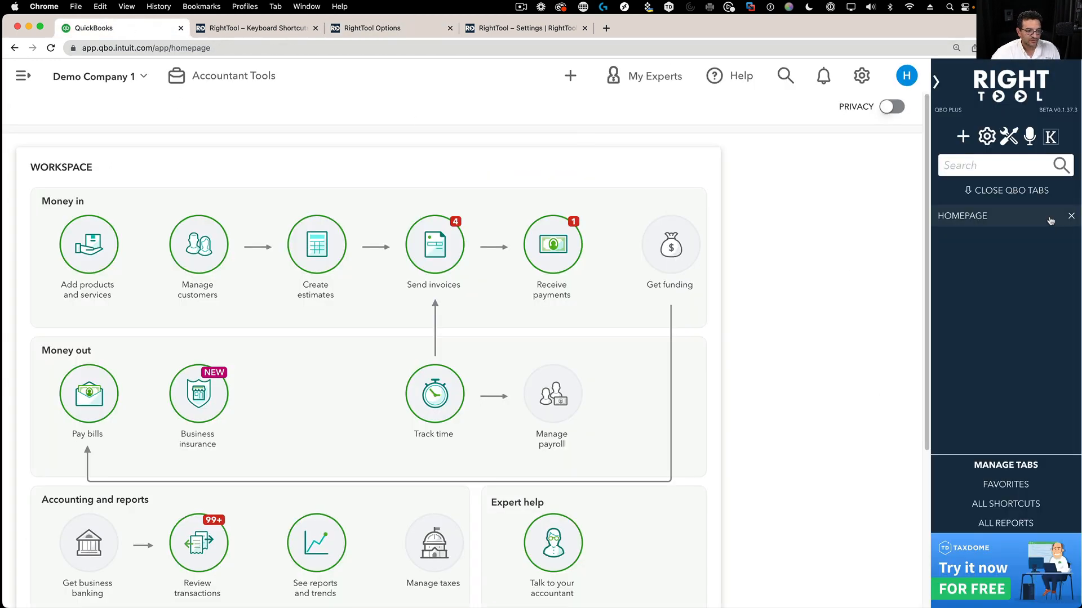
{"action": "left_click", "coordinate": [990, 485]}
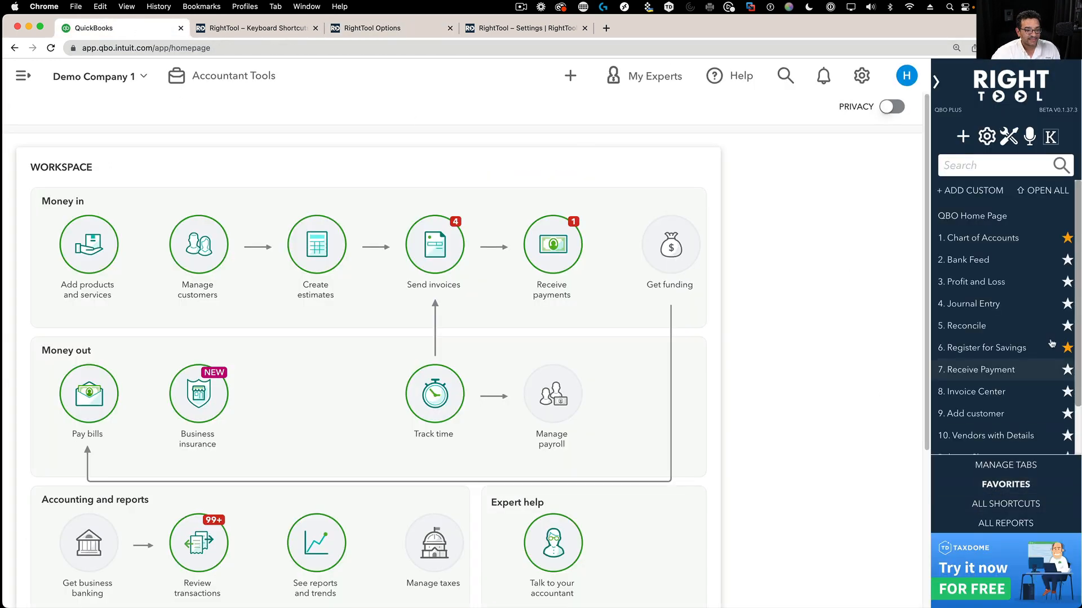
{"action": "right_click", "coordinate": [967, 260]}
{"action": "left_click", "coordinate": [901, 263]}
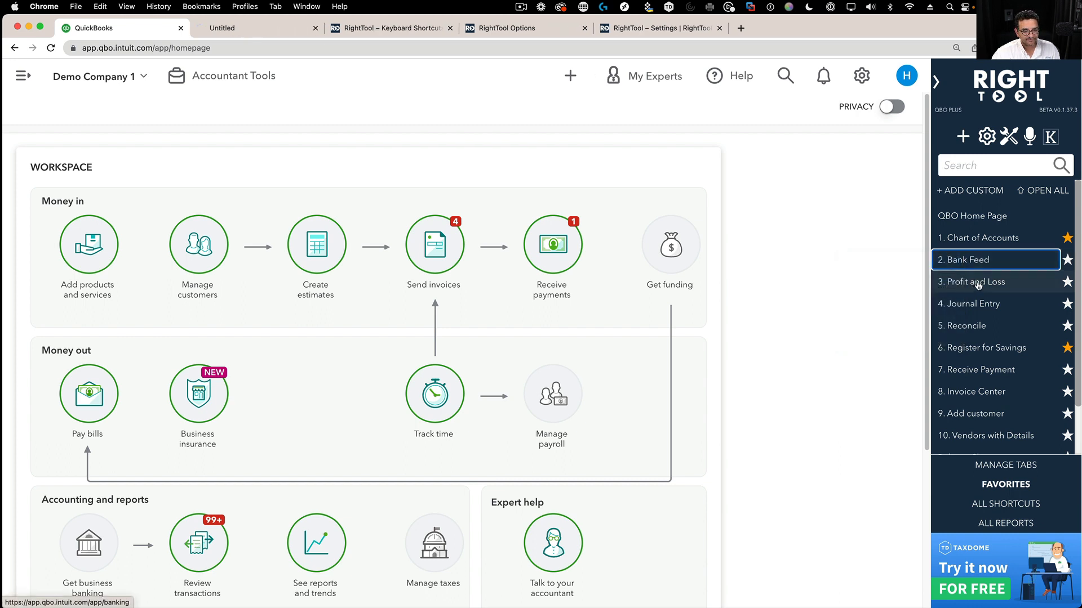
{"action": "right_click", "coordinate": [977, 282]}
{"action": "left_click", "coordinate": [945, 294]}
{"action": "right_click", "coordinate": [977, 304]}
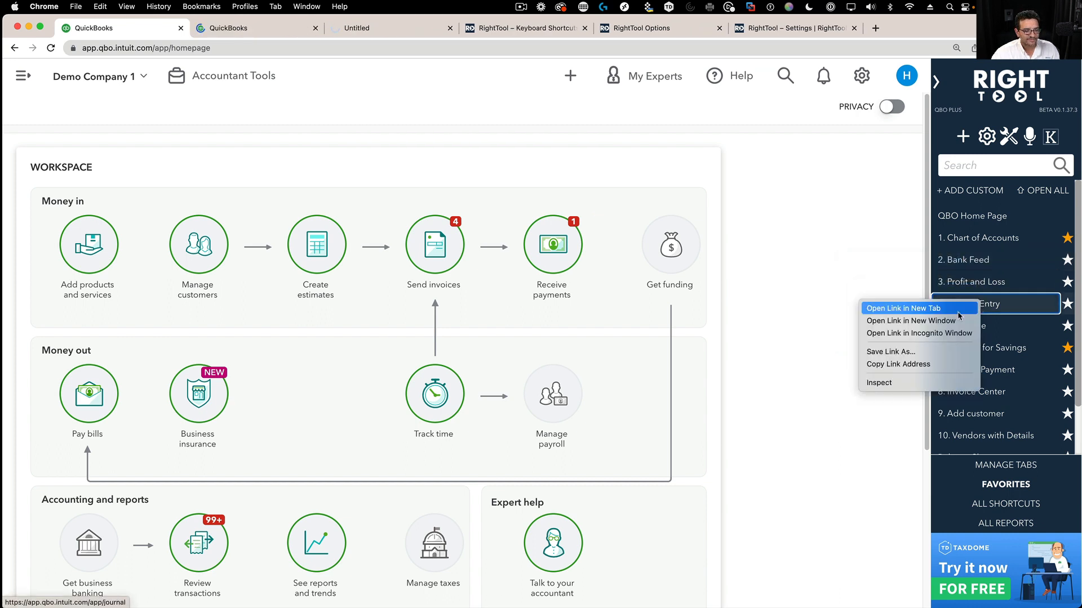
{"action": "left_click", "coordinate": [957, 310]}
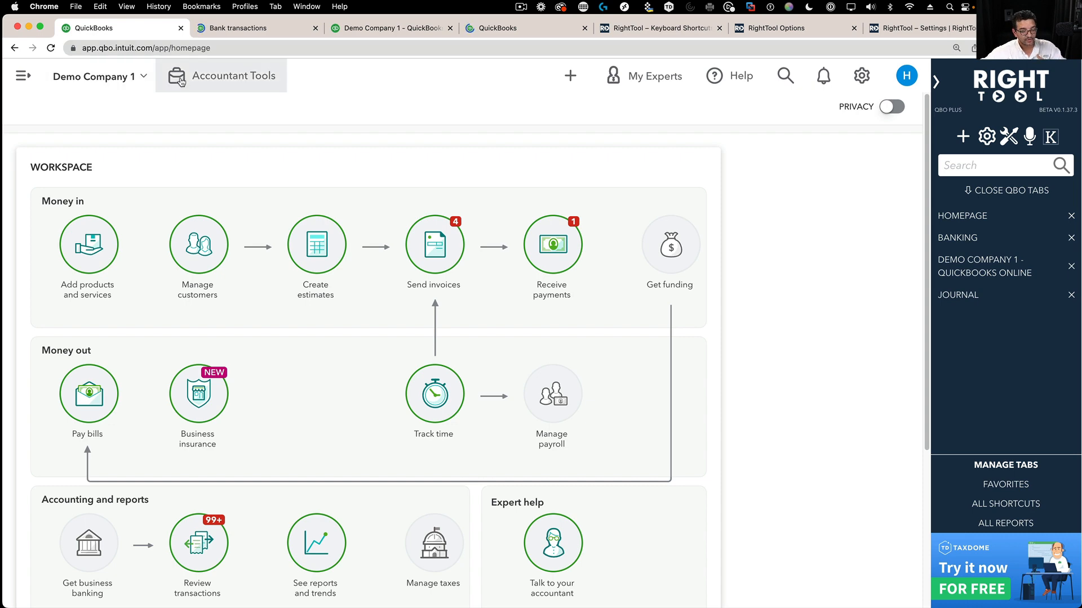
- Look through the Demo Company 1 bank transactions, Profit and Loss and Journal Entry tabs
{"action": "left_click", "coordinate": [233, 31]}
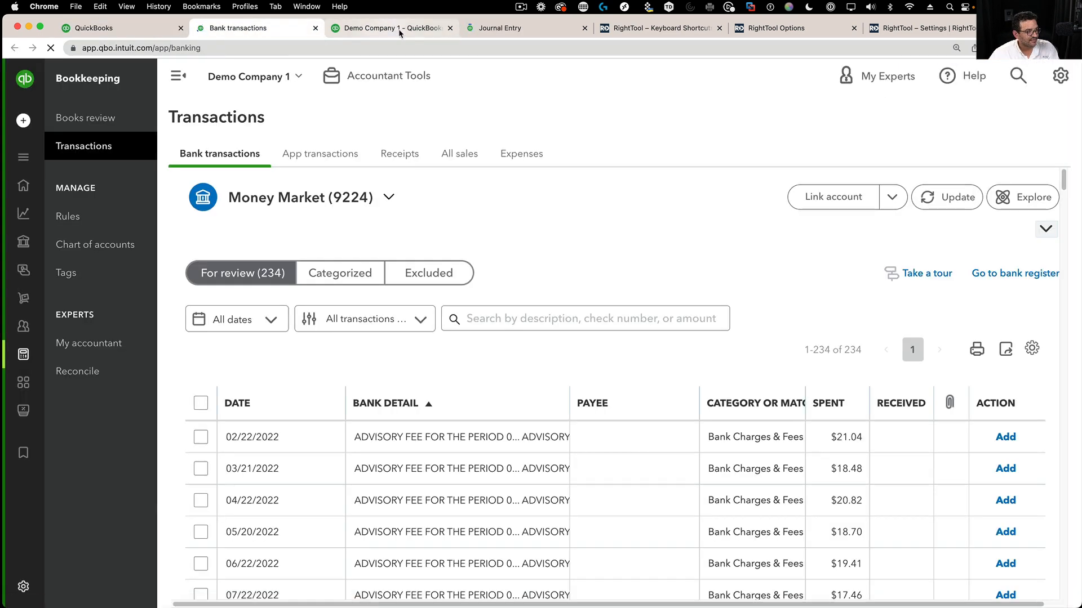
{"action": "left_click", "coordinate": [388, 28]}
{"action": "left_click", "coordinate": [505, 29]}
{"action": "left_click", "coordinate": [203, 31]}
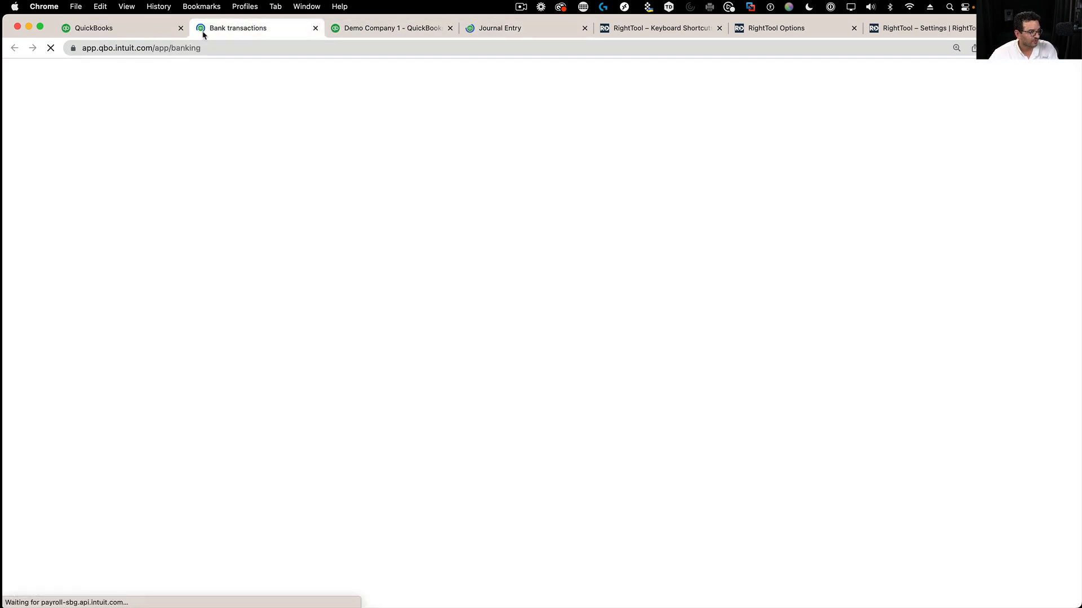
{"action": "left_click", "coordinate": [139, 31]}
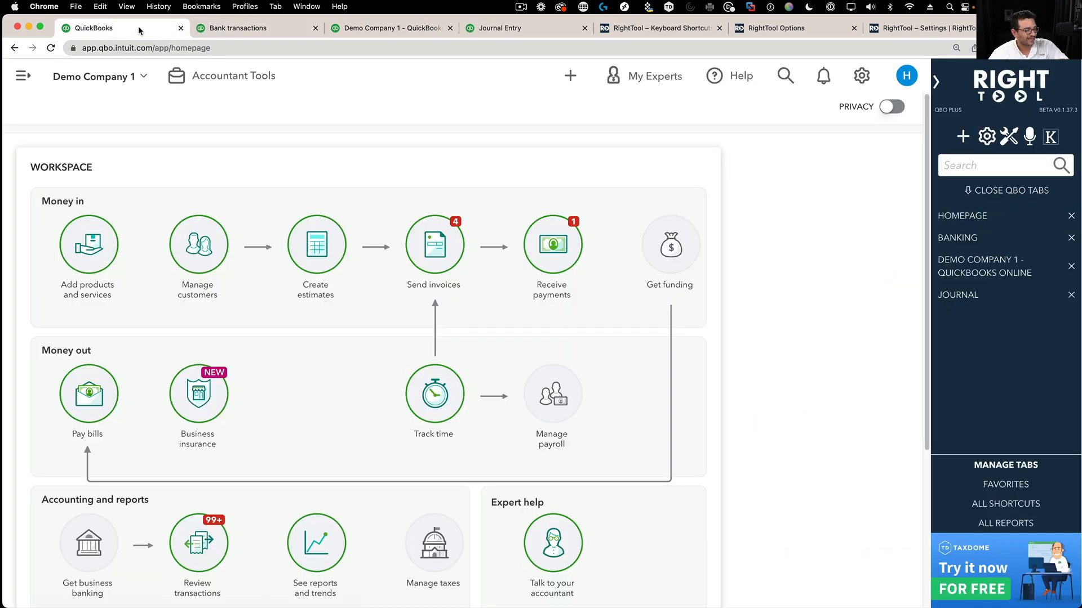
- Switch back to the original client company, confirm each tab refreshed, and open RightTool options
{"action": "left_click", "coordinate": [96, 77]}
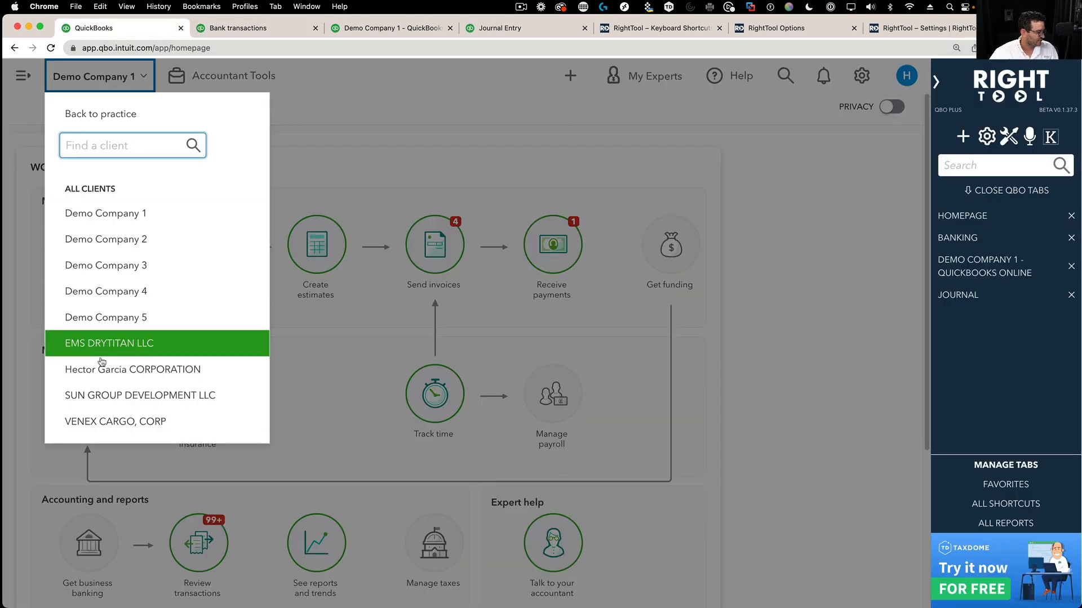
{"action": "left_click", "coordinate": [114, 372]}
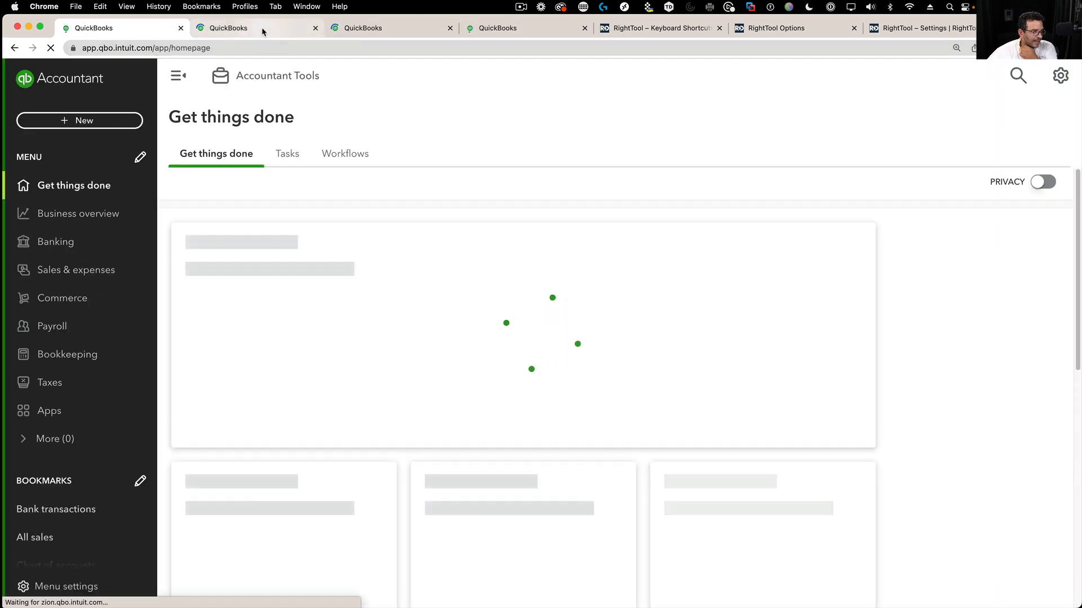
{"action": "left_click", "coordinate": [261, 27]}
{"action": "left_click", "coordinate": [360, 28]}
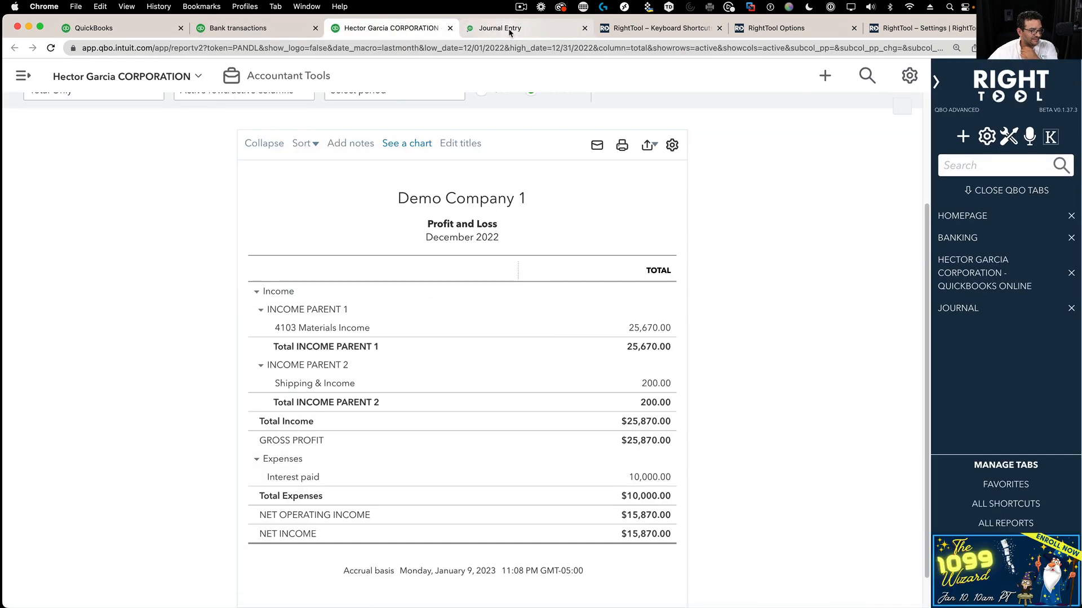
{"action": "left_click", "coordinate": [508, 28]}
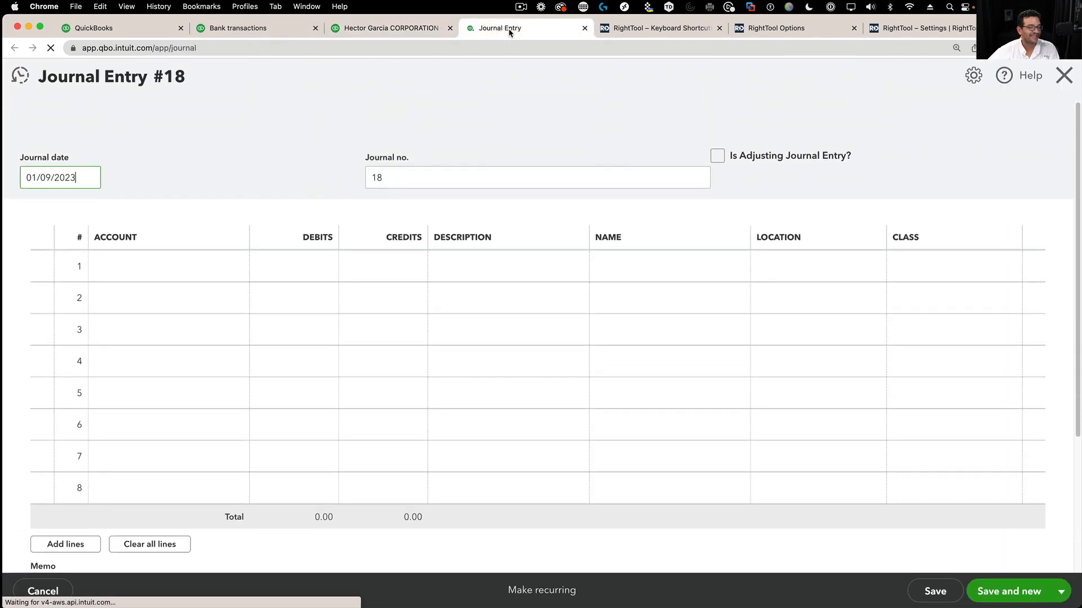
{"action": "left_click", "coordinate": [253, 29]}
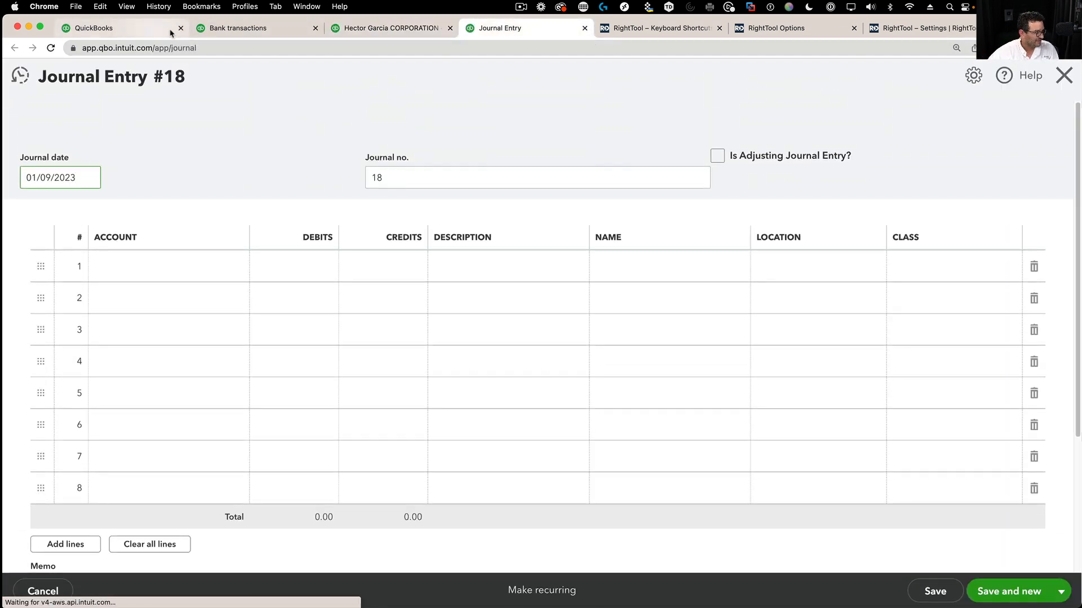
{"action": "left_click", "coordinate": [145, 31]}
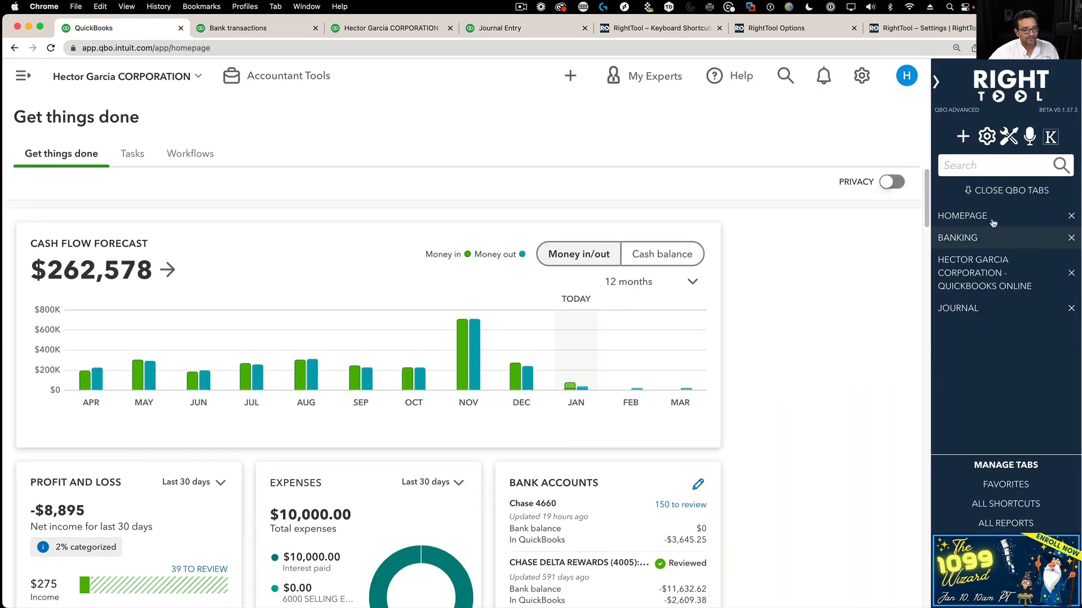
{"action": "left_click", "coordinate": [1008, 141]}
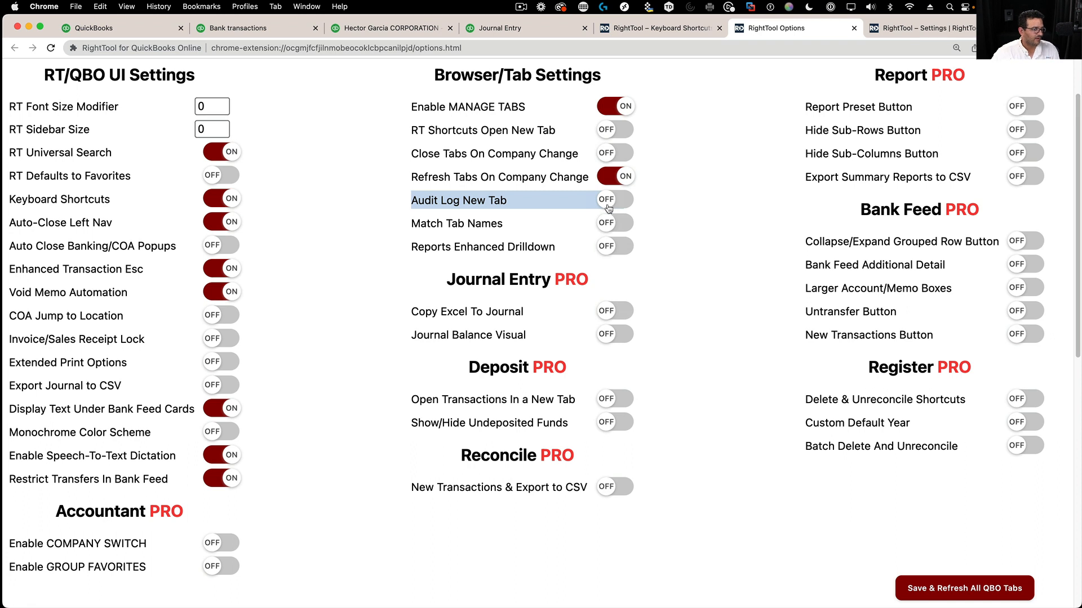
- Switch Match Tab Names and Reports Enhanced Drilldown to ON, then Save & Refresh All QBO Tabs
{"action": "left_click", "coordinate": [610, 226]}
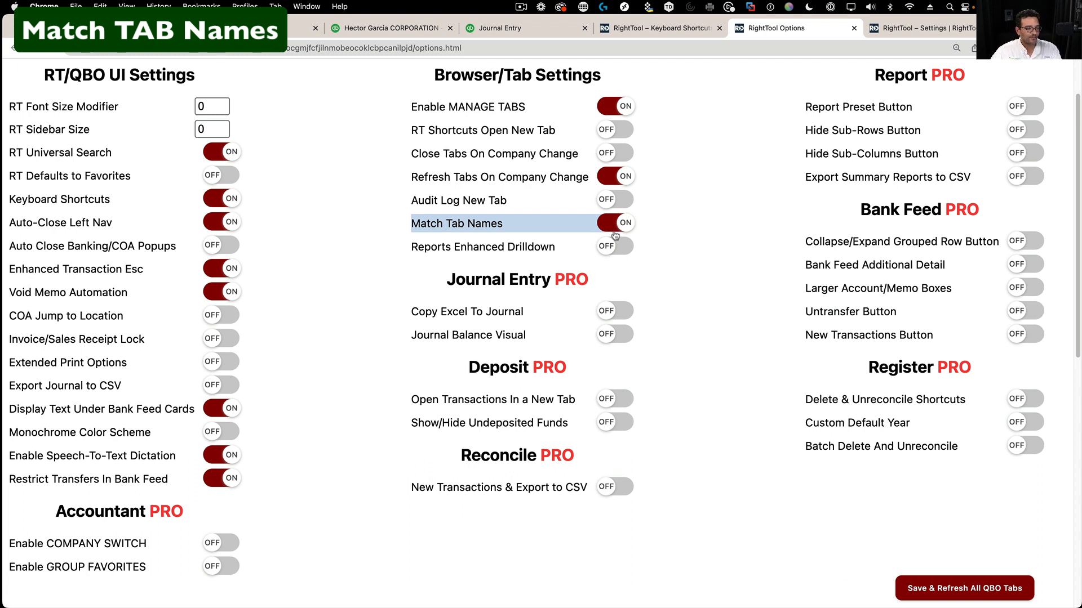
{"action": "left_click", "coordinate": [612, 250]}
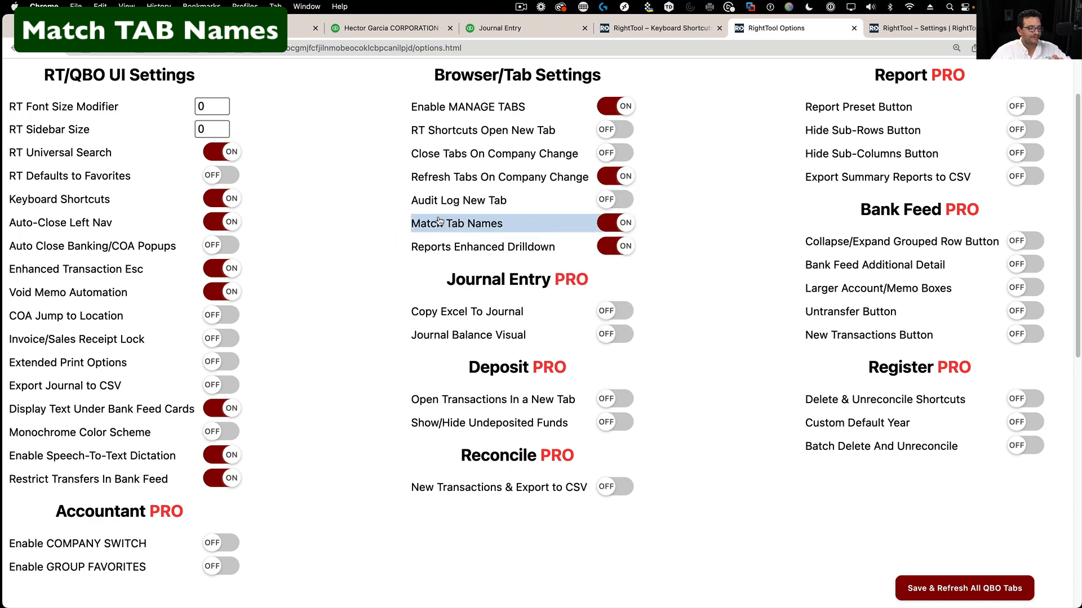
{"action": "left_click", "coordinate": [964, 588]}
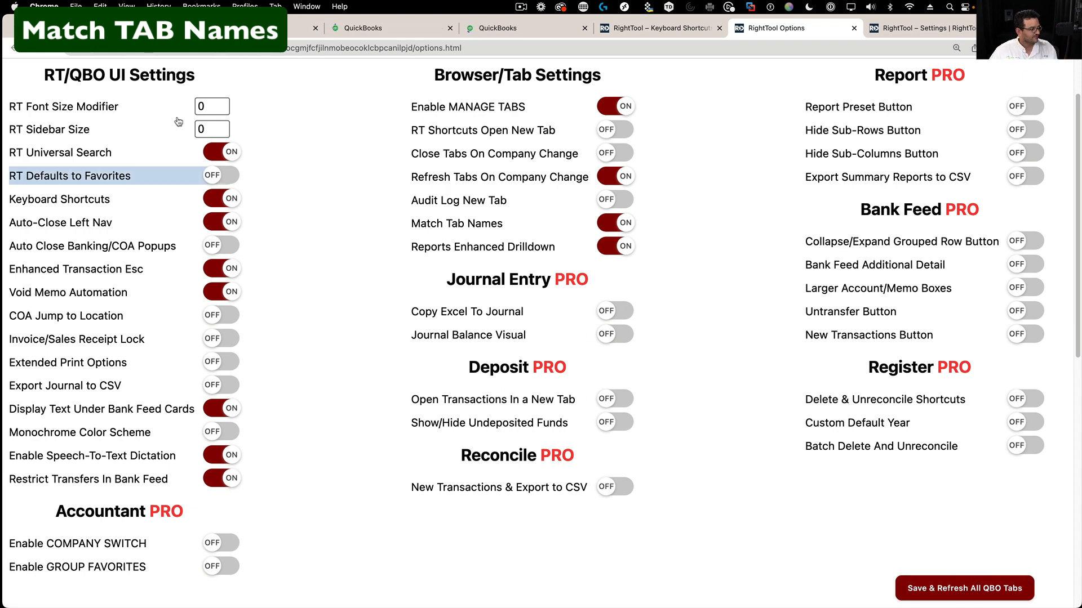
- Look through the renamed HOMEPAGE, BANKING, Profit and Loss and JOURNAL tabs, ending on Journal Entry #18
{"action": "left_click", "coordinate": [134, 27]}
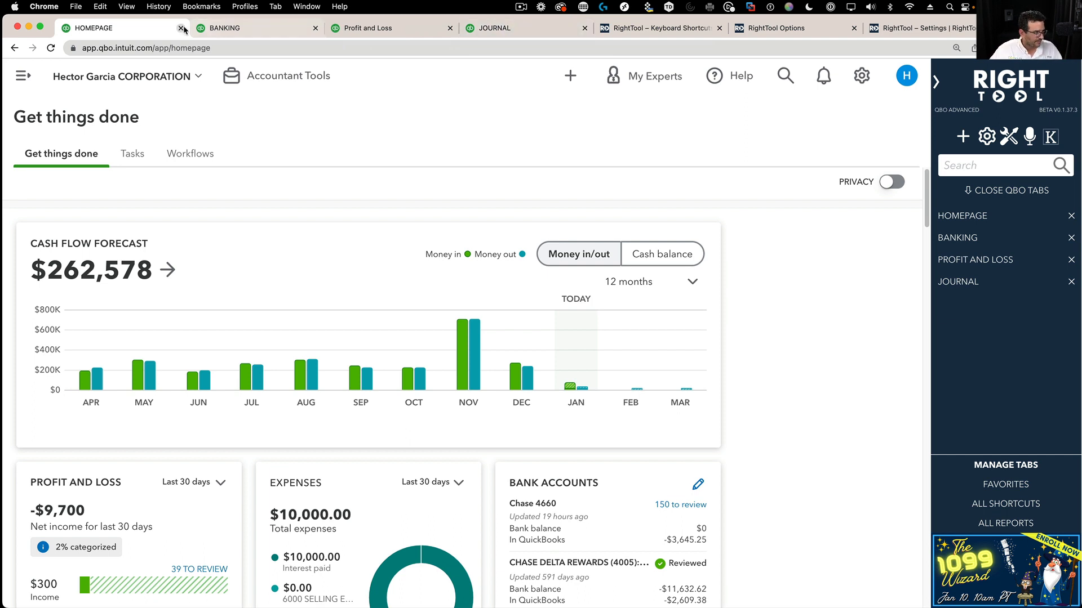
{"action": "left_click", "coordinate": [231, 29]}
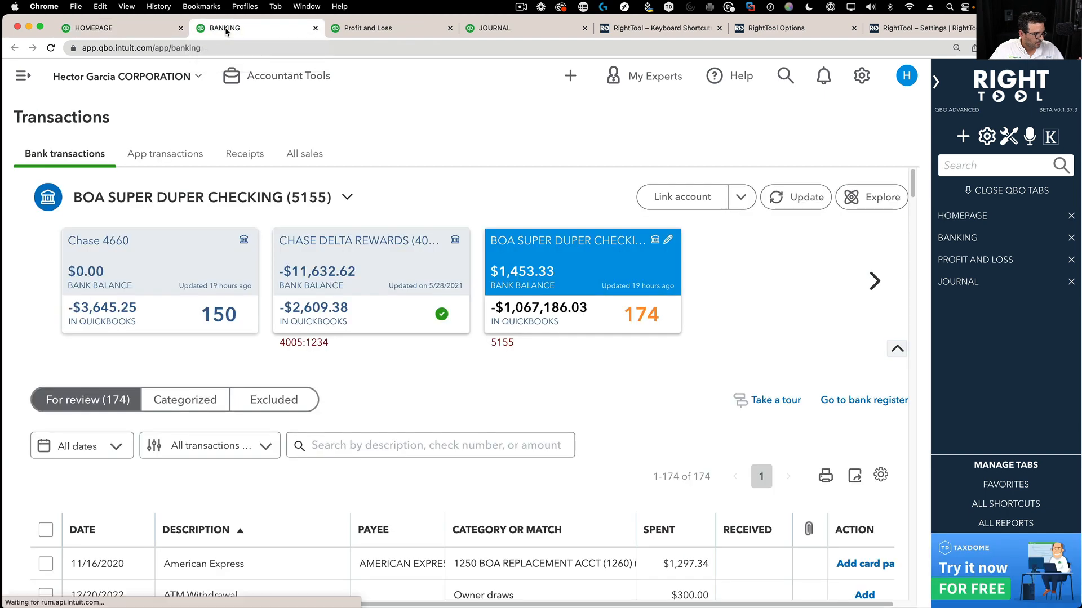
{"action": "left_click", "coordinate": [149, 29]}
{"action": "left_click", "coordinate": [404, 27]}
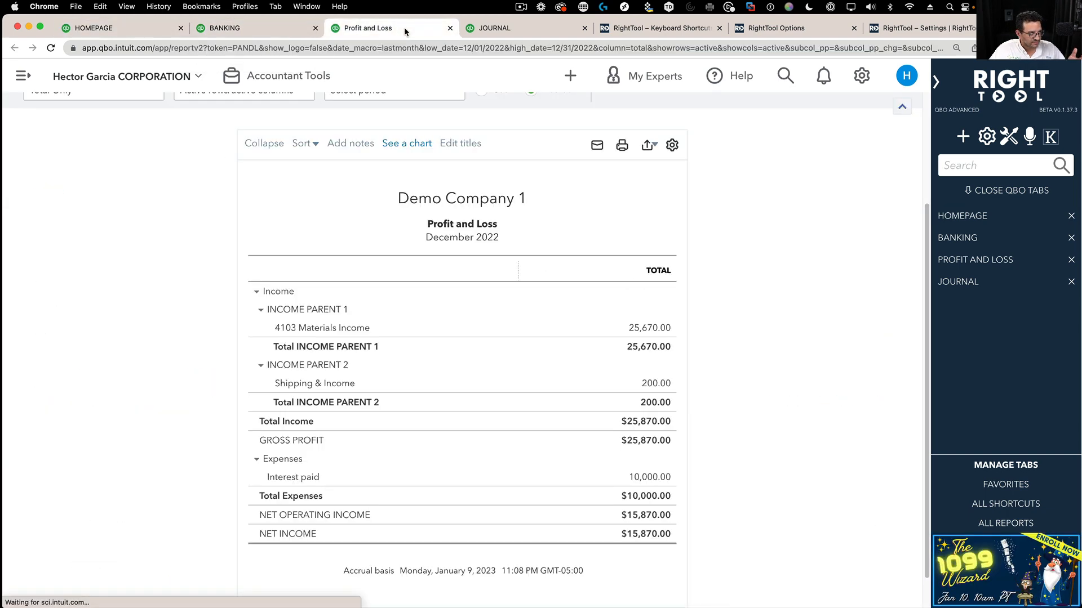
{"action": "left_click", "coordinate": [499, 34]}
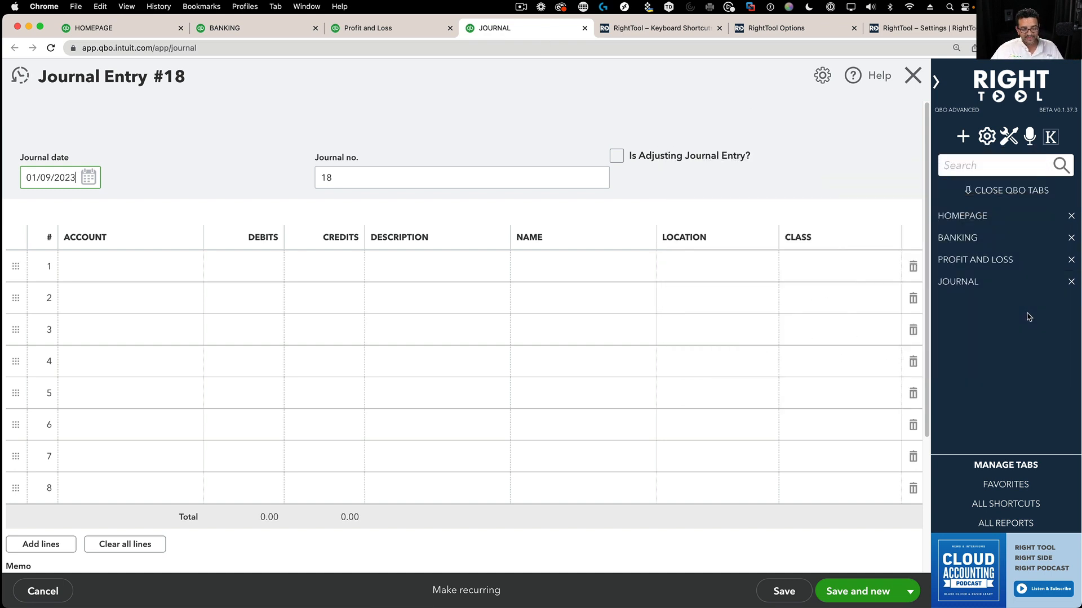
- Turn Match Tab Names off in RightTool options and save, refreshing all QuickBooks tabs
{"action": "left_click", "coordinate": [1008, 142]}
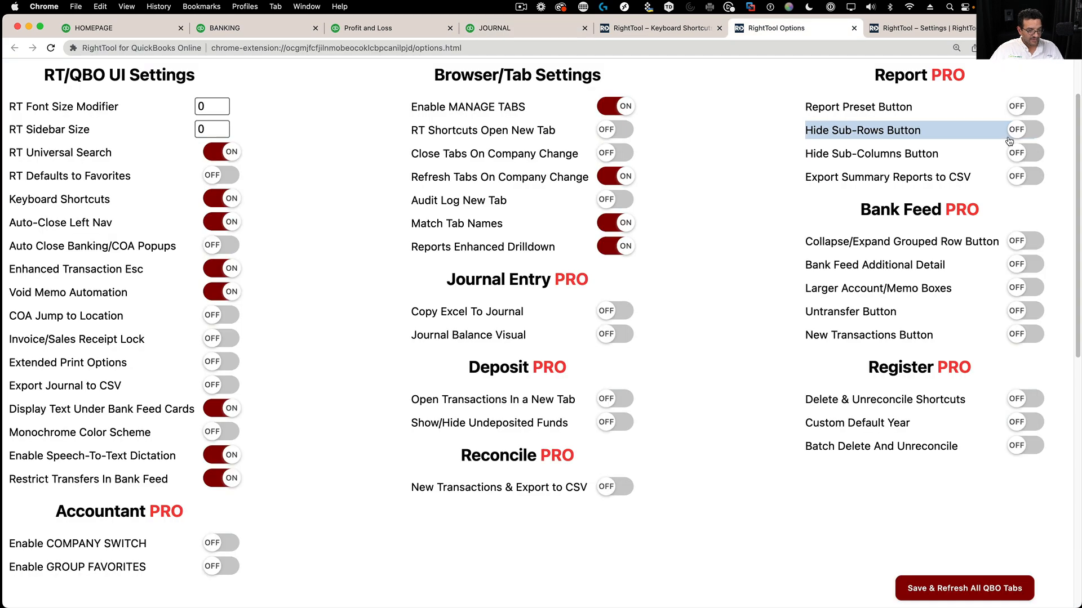
{"action": "left_click", "coordinate": [608, 225]}
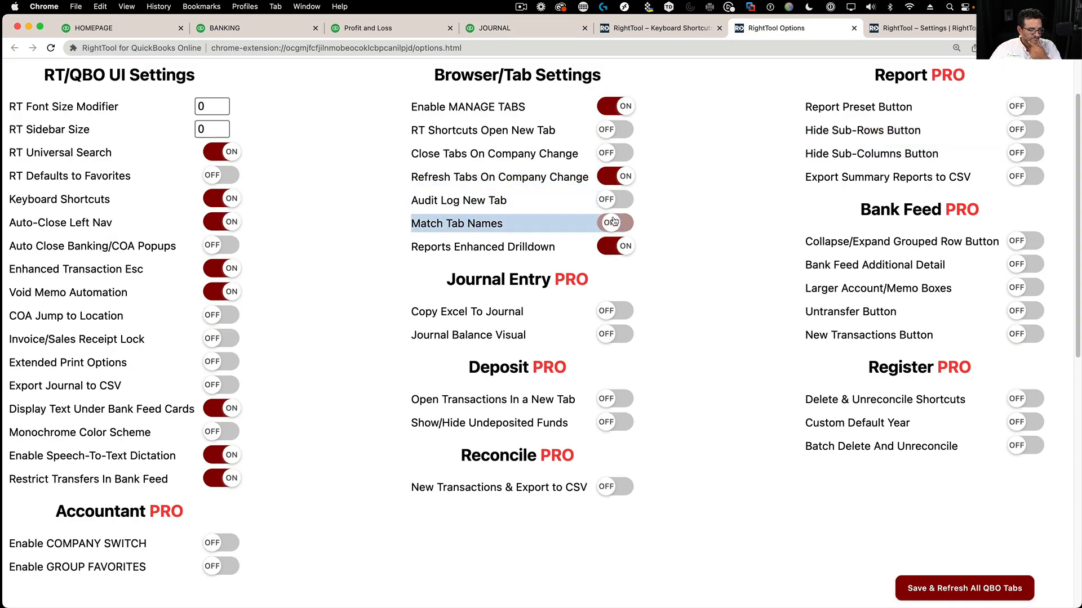
{"action": "left_click", "coordinate": [956, 591]}
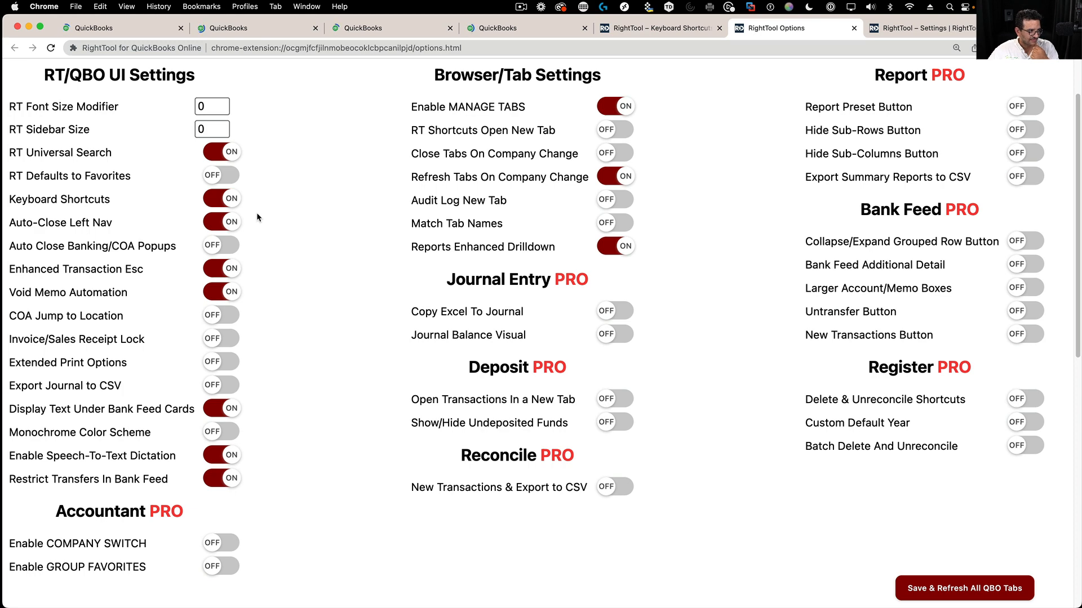
- Compare the default titles on the homepage, Profit and Loss, bank and journal tabs, then reopen RightTool options
{"action": "left_click", "coordinate": [86, 27]}
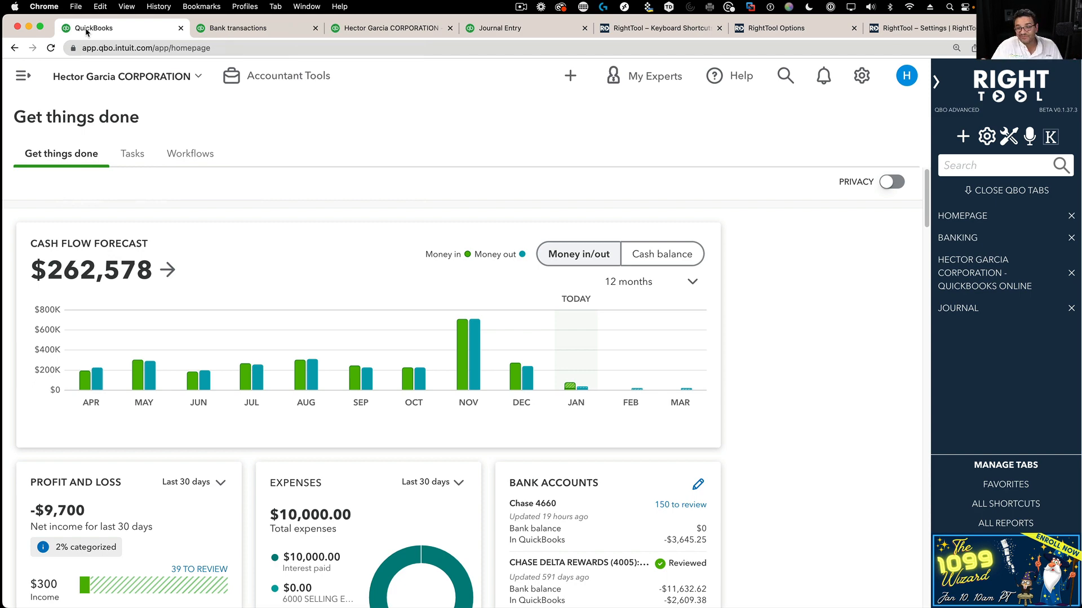
{"action": "left_click", "coordinate": [381, 32]}
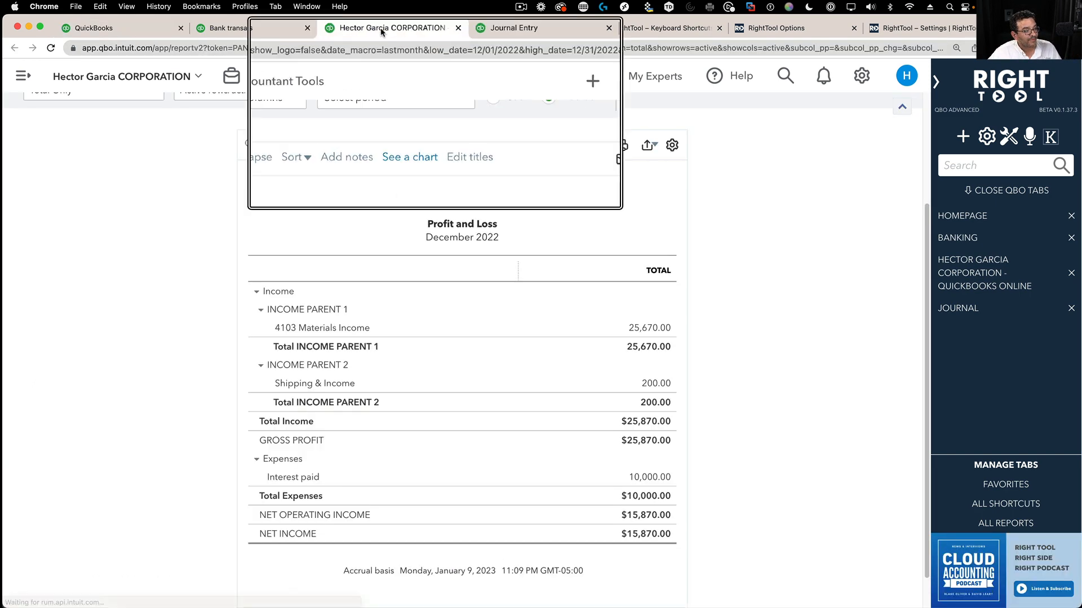
{"action": "left_click", "coordinate": [238, 32]}
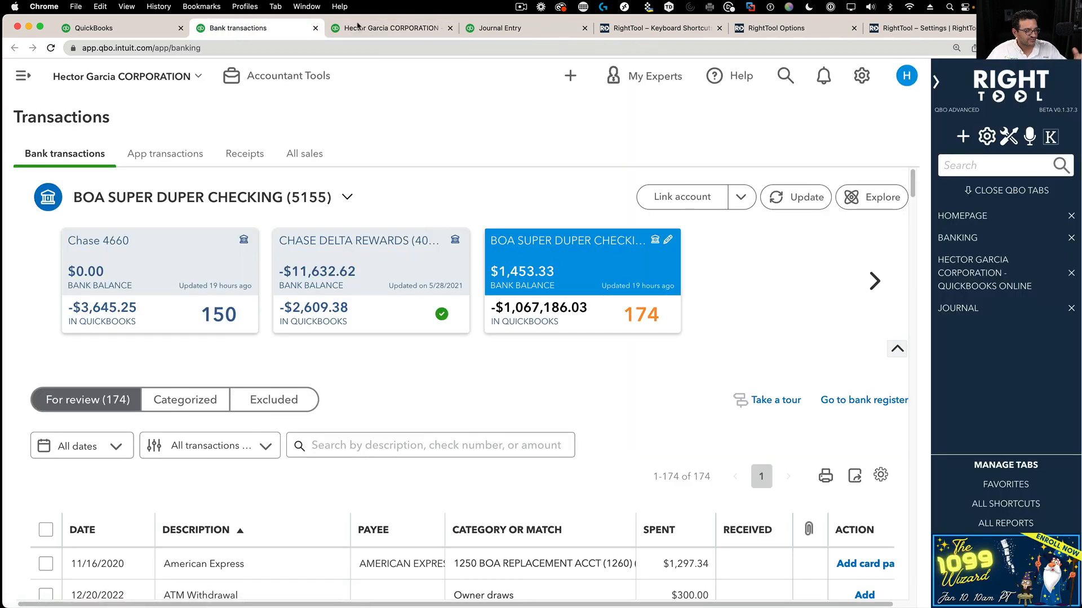
{"action": "left_click", "coordinate": [541, 26]}
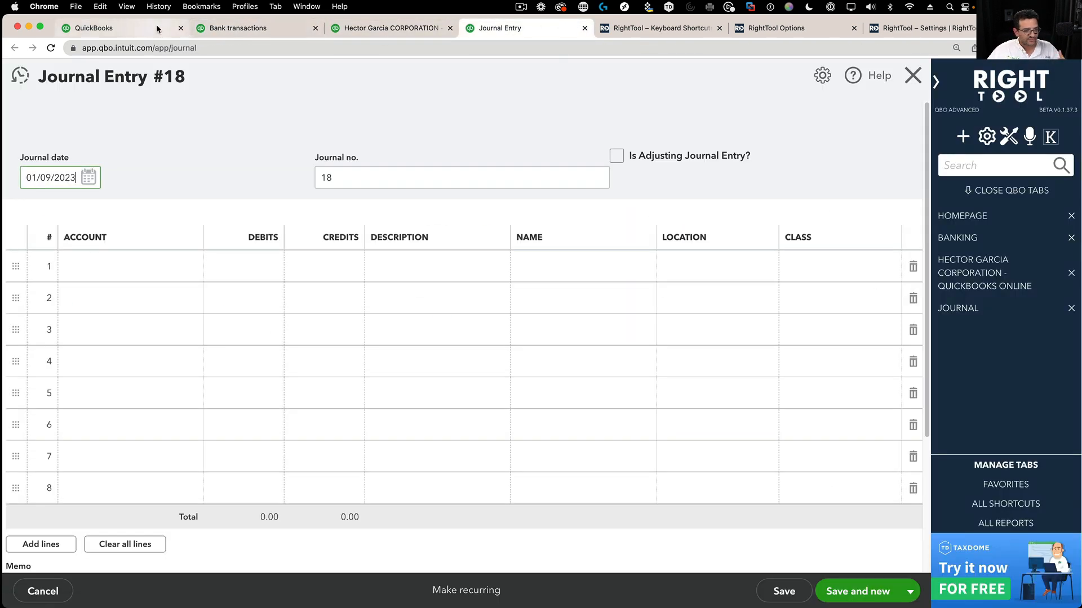
{"action": "left_click", "coordinate": [1008, 136]}
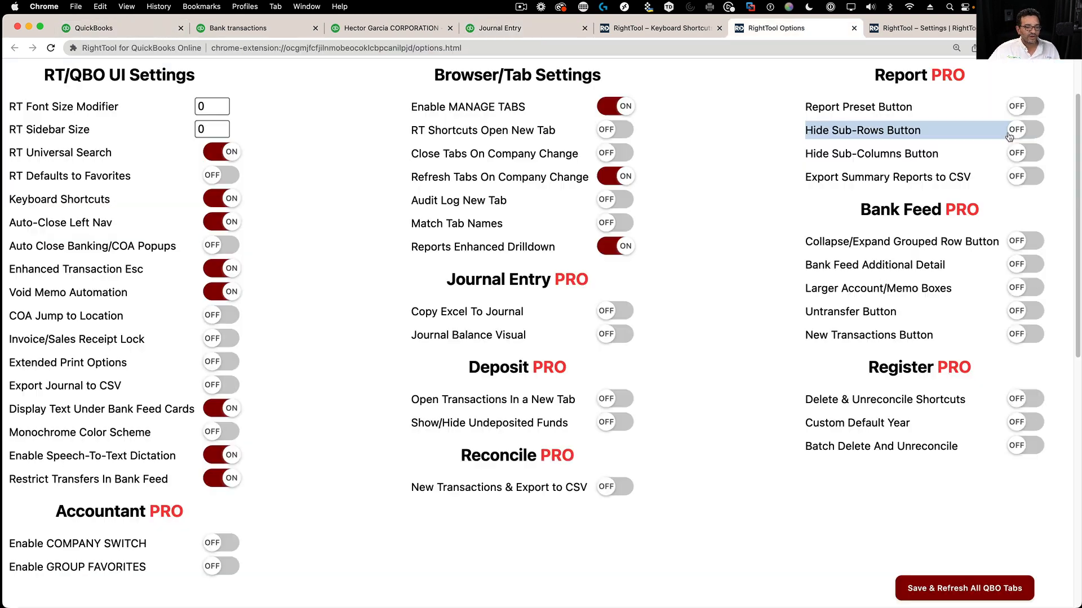
- Turn Match Tab Names back on, save and refresh all tabs, and close the Profit and Loss tab
{"action": "left_click", "coordinate": [616, 223]}
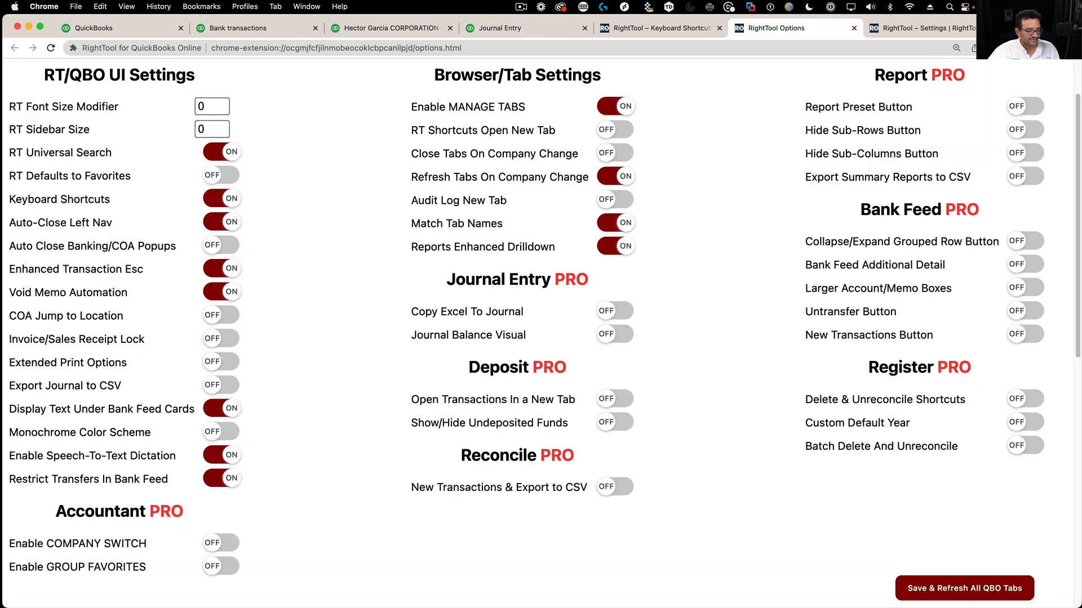
{"action": "left_click", "coordinate": [938, 594]}
{"action": "left_click", "coordinate": [94, 31]}
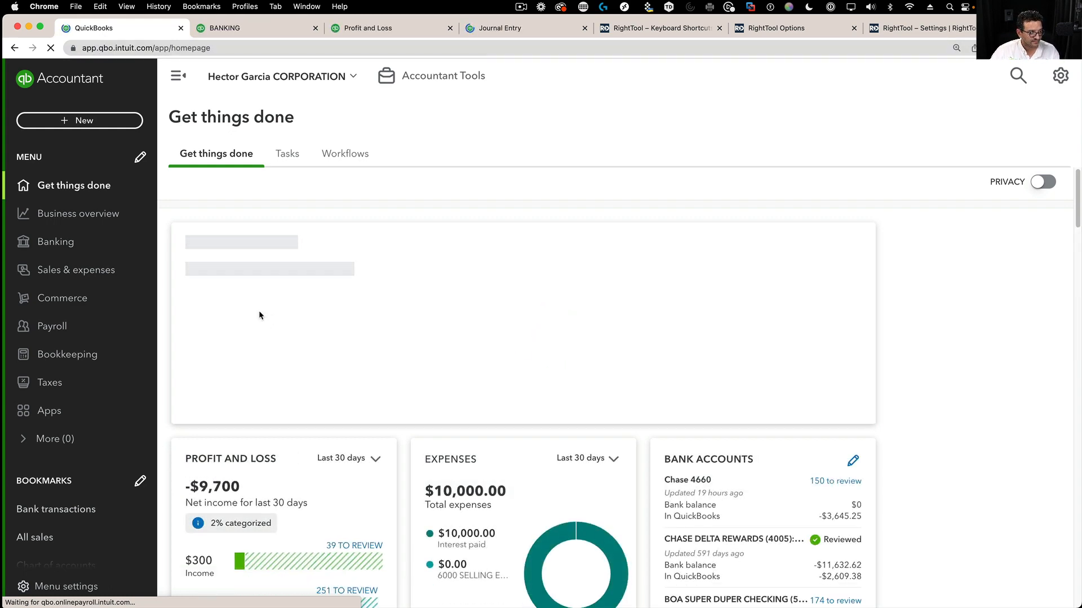
{"action": "left_click", "coordinate": [449, 29]}
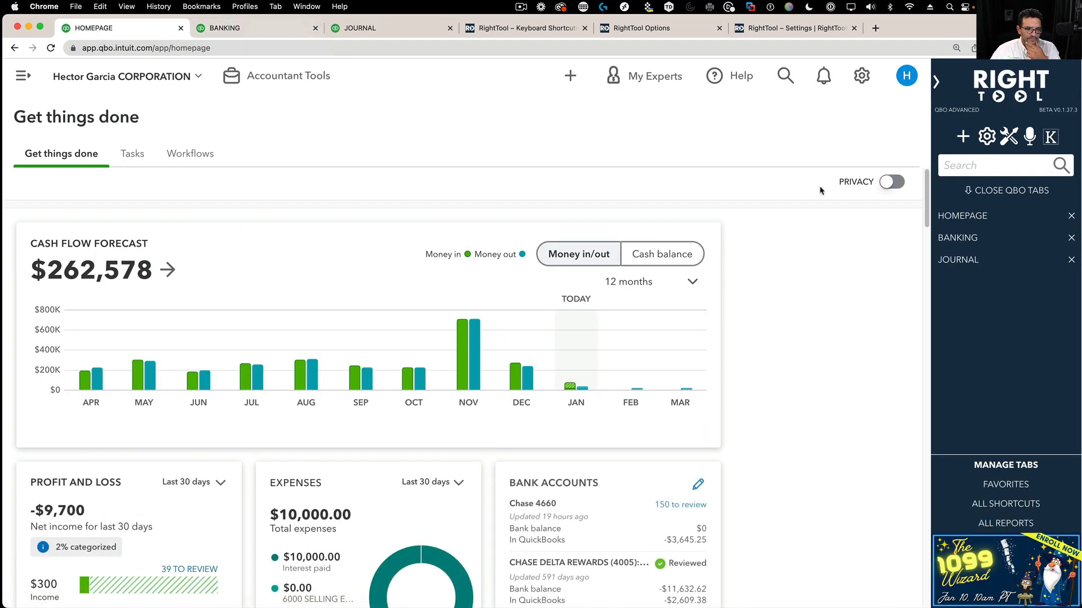
- Open the Vendor Balance Detail report from RightTool's Who You Owe report list
{"action": "left_click", "coordinate": [1006, 524]}
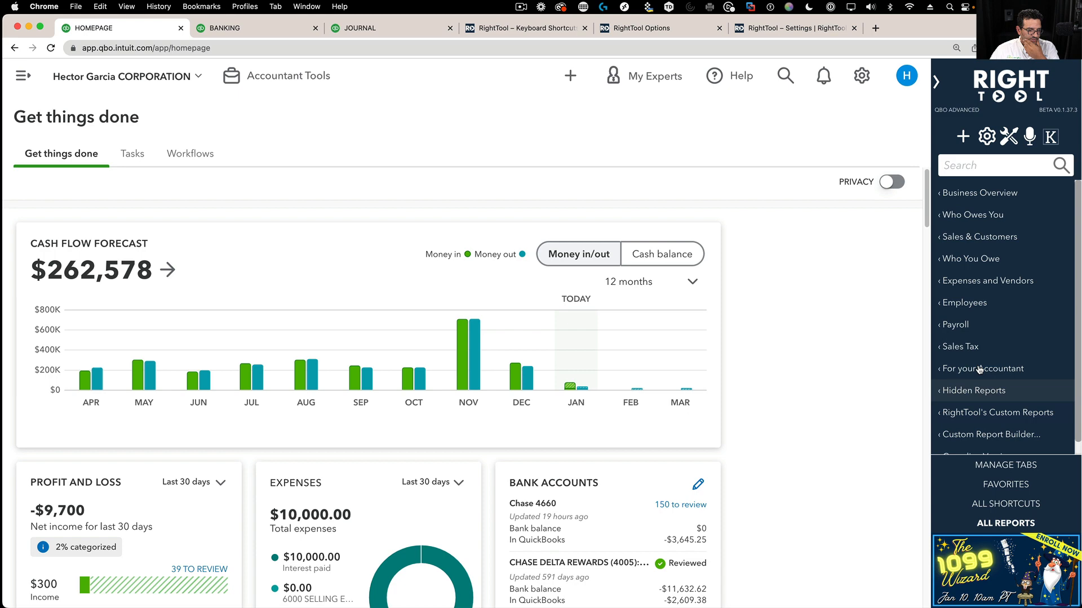
{"action": "left_click", "coordinate": [967, 260]}
{"action": "left_click", "coordinate": [827, 272]}
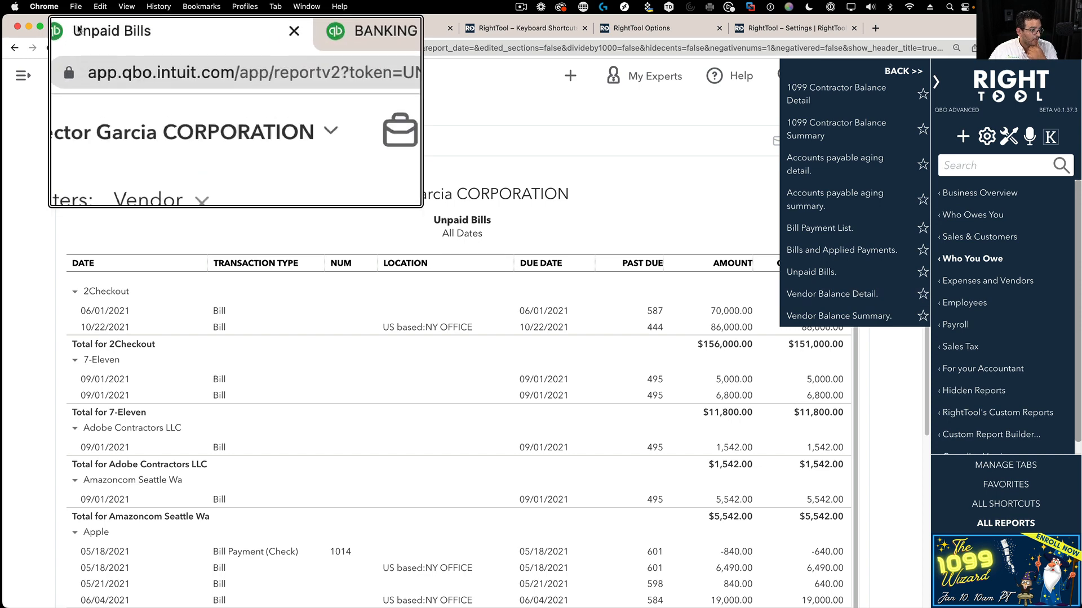
{"action": "left_click", "coordinate": [829, 304]}
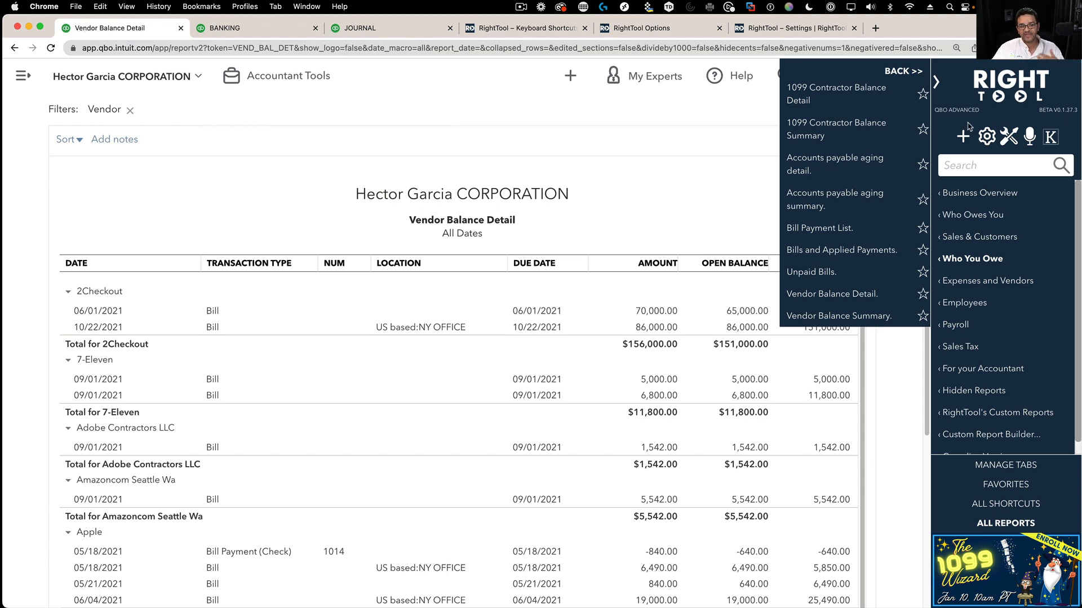
- Collapse and re-expand the RightTool side panel, then open its settings page
{"action": "left_click", "coordinate": [936, 85]}
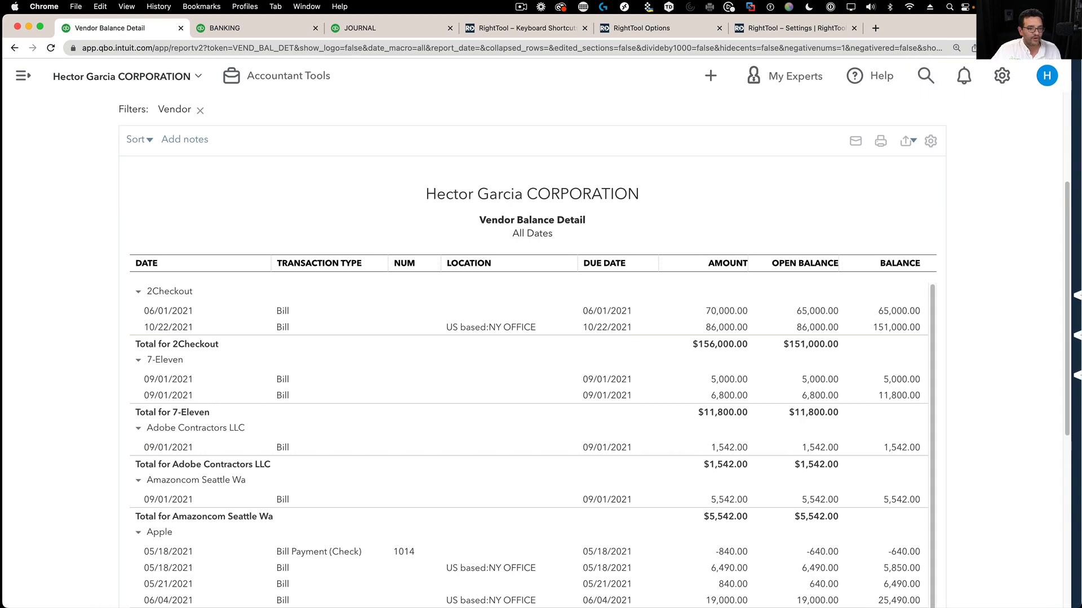
{"action": "left_click", "coordinate": [1077, 143]}
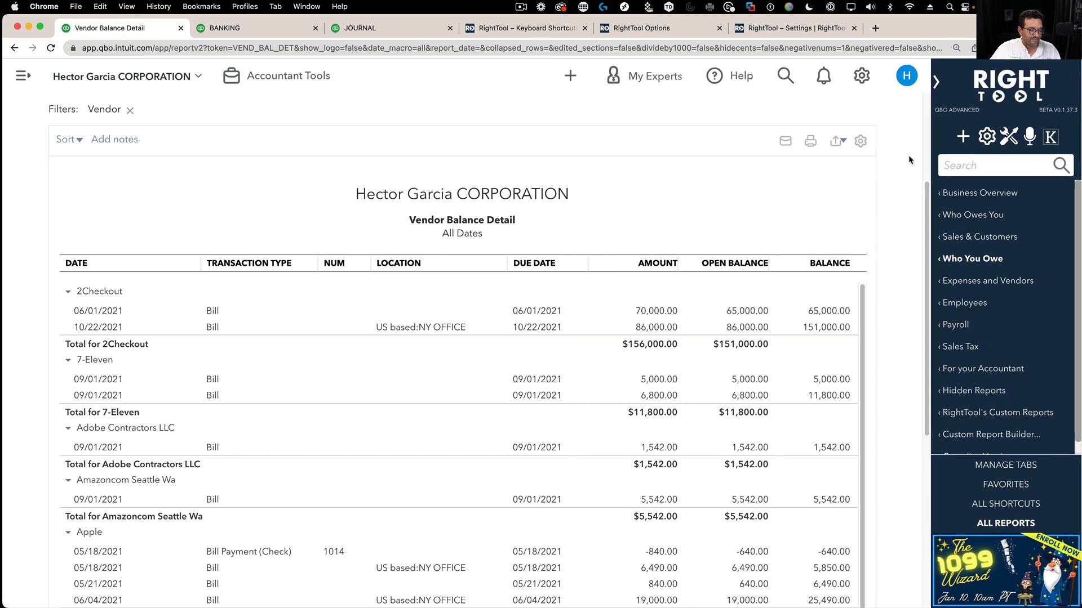
{"action": "left_click", "coordinate": [991, 148]}
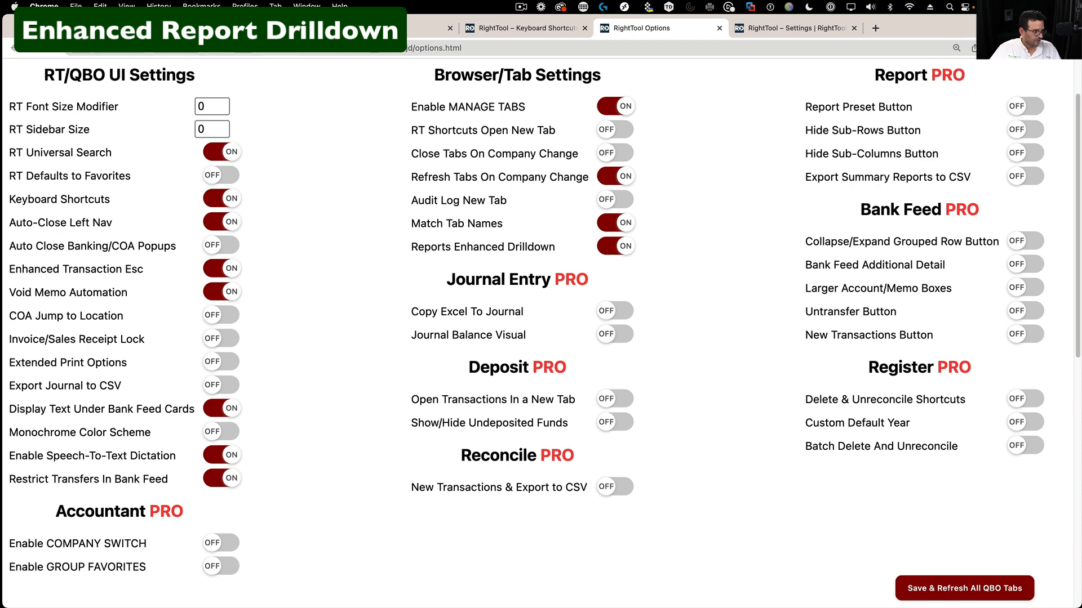
- Close the extra browser tabs and open the Profit and Loss report from favourites
{"action": "left_click", "coordinate": [361, 29]}
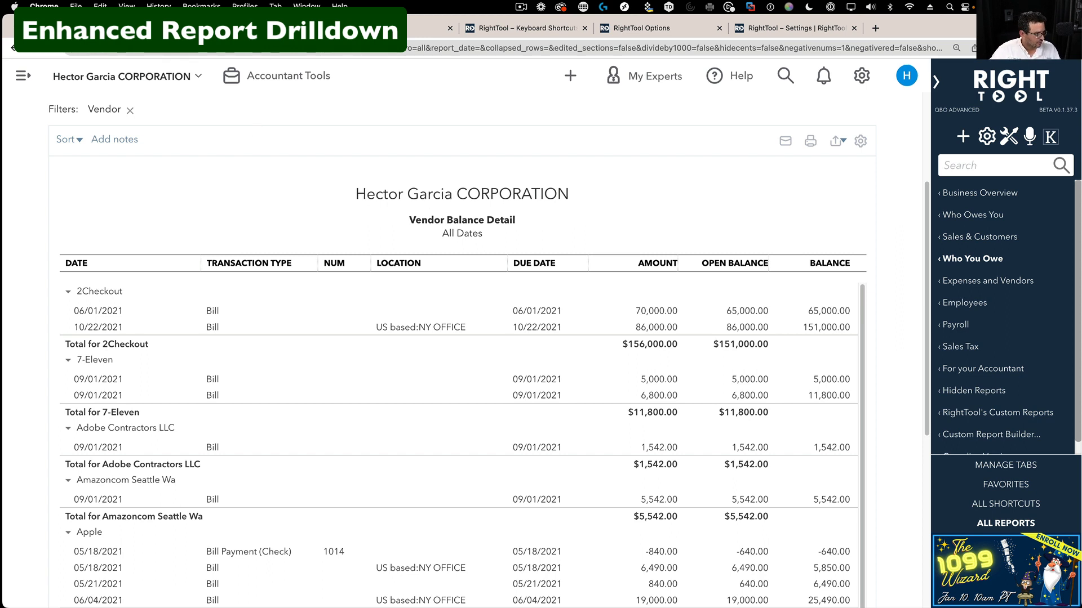
{"action": "left_click", "coordinate": [180, 28]}
{"action": "left_click", "coordinate": [180, 28]}
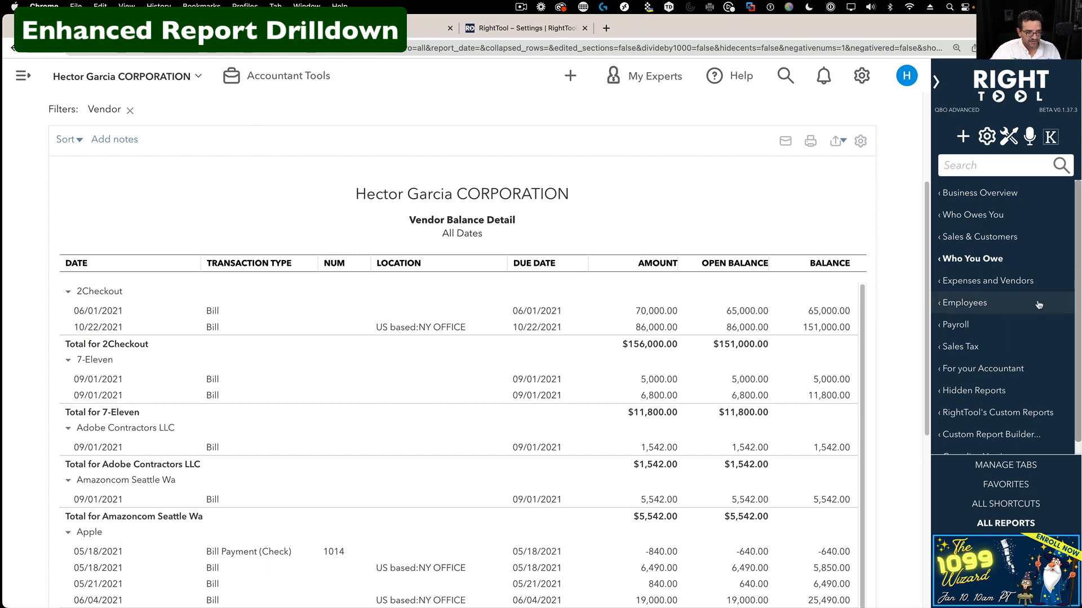
{"action": "left_click", "coordinate": [1005, 485]}
{"action": "left_click", "coordinate": [981, 283]}
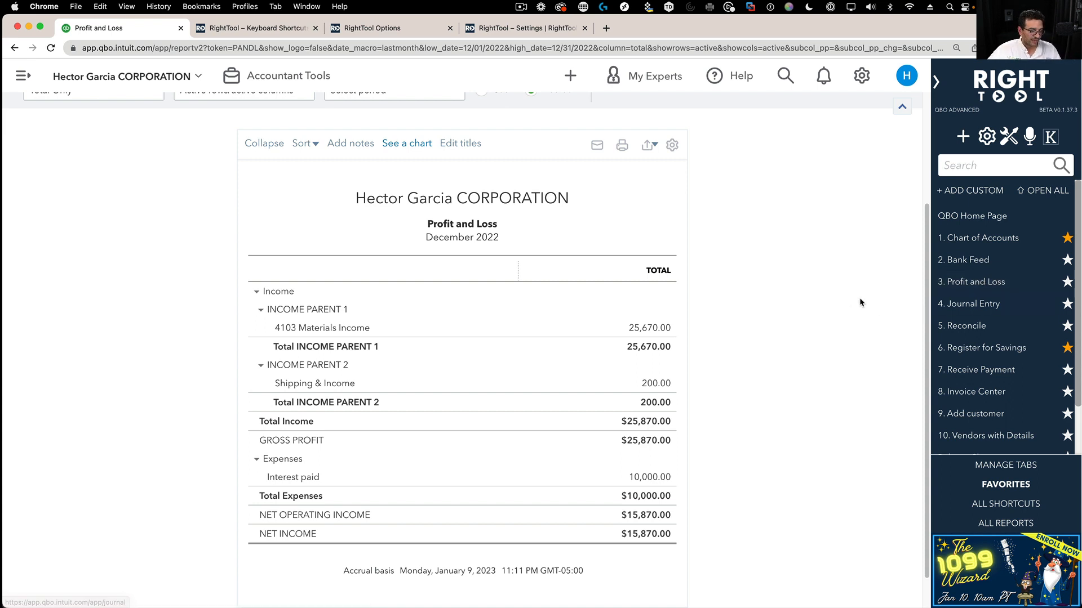
- Drill into 4103 Materials Income and open the SCROLL6 invoice in a new tab
{"action": "left_click", "coordinate": [648, 328]}
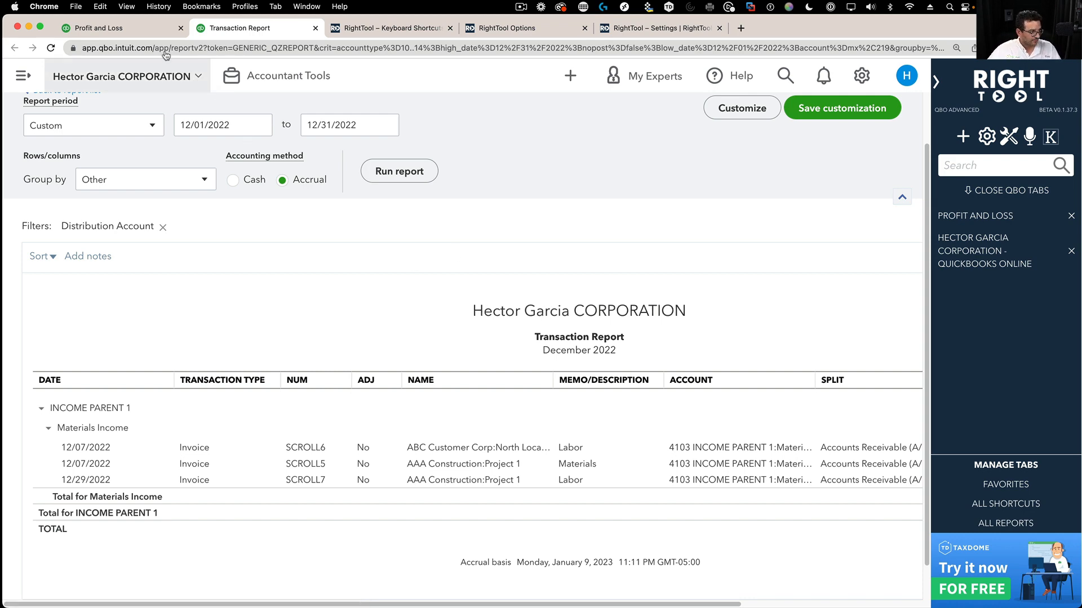
{"action": "left_click", "coordinate": [107, 30]}
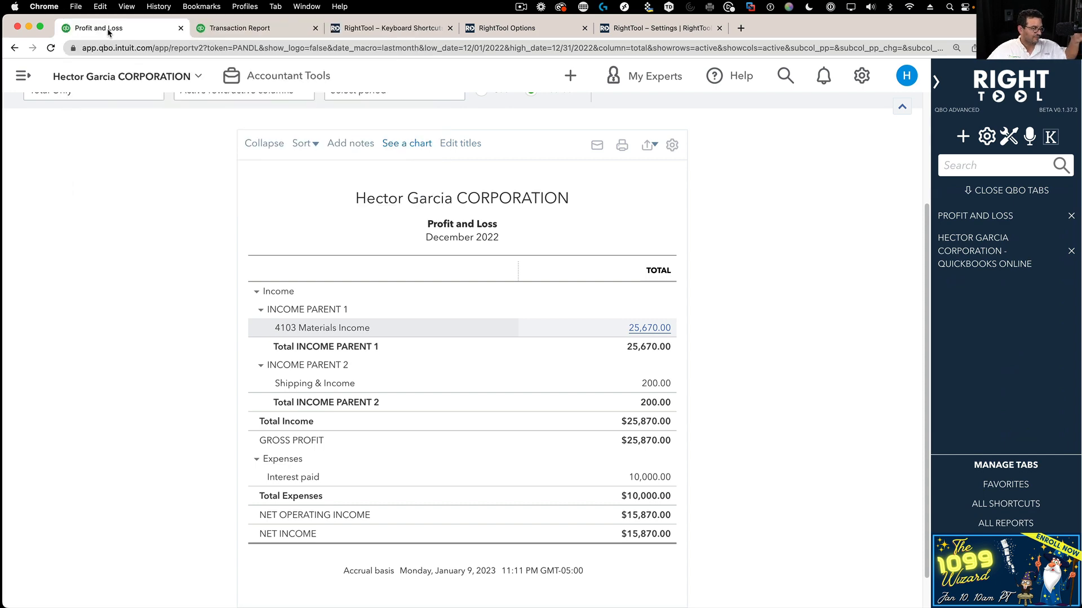
{"action": "left_click", "coordinate": [217, 31]}
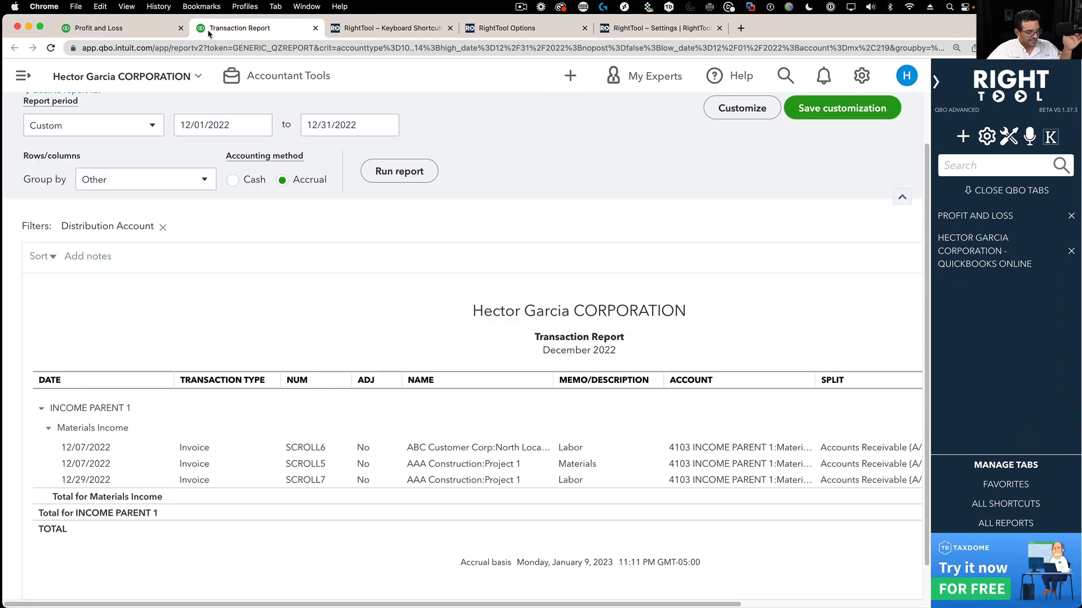
{"action": "left_click", "coordinate": [468, 449]}
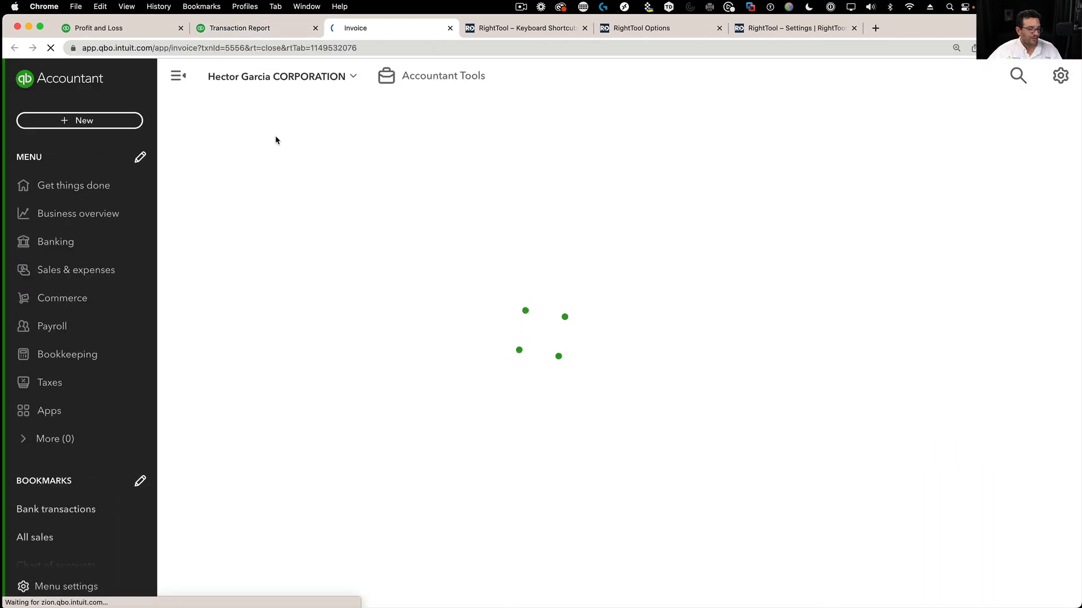
- Save and close invoice SCROLL6 from the Save and send dropdown
{"action": "left_click", "coordinate": [138, 28]}
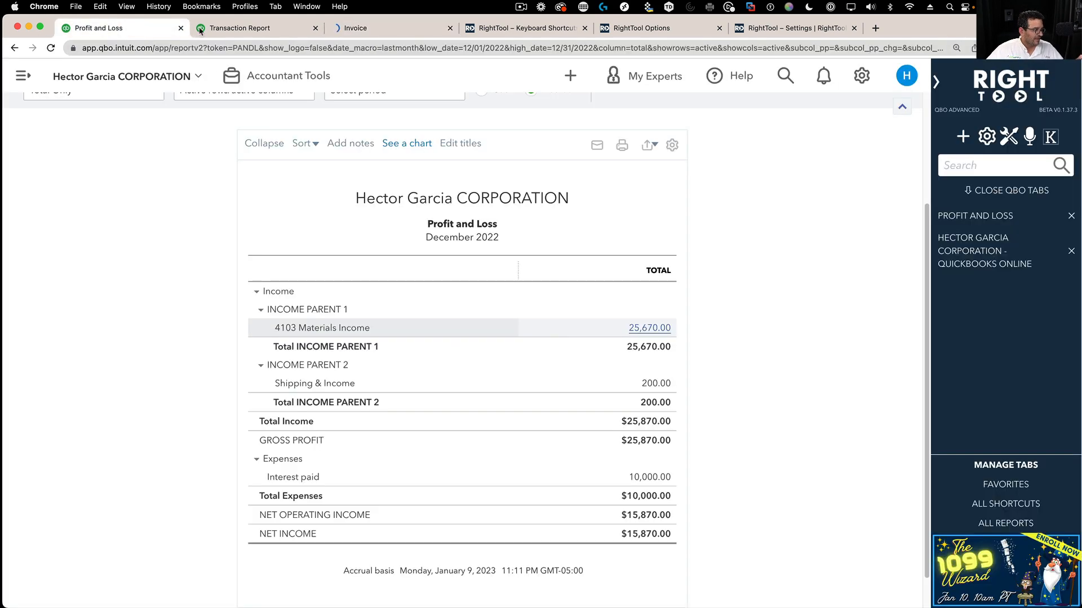
{"action": "left_click", "coordinate": [210, 29]}
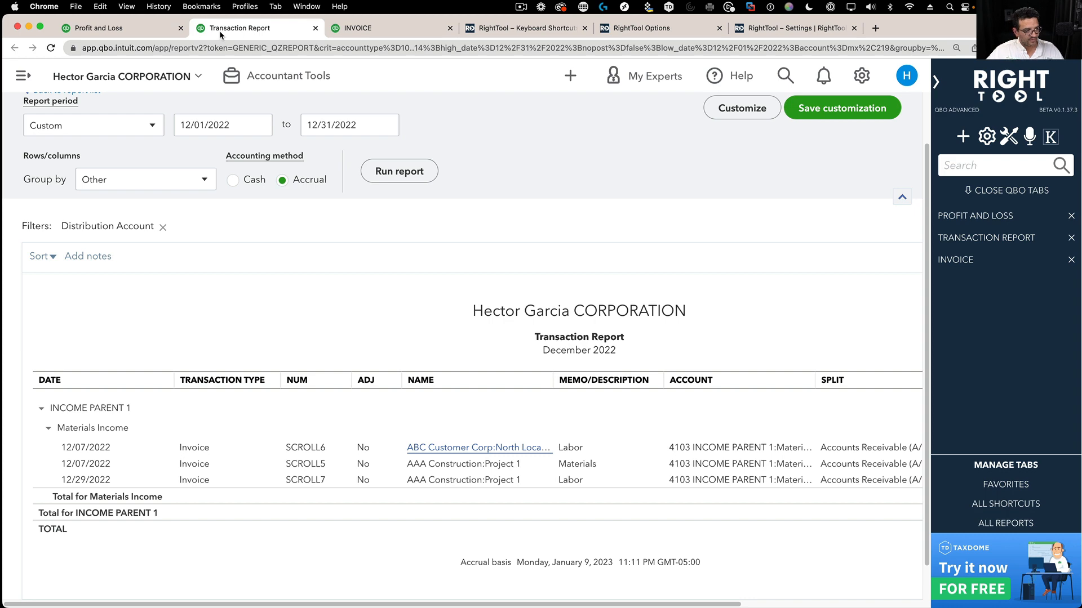
{"action": "left_click", "coordinate": [363, 29]}
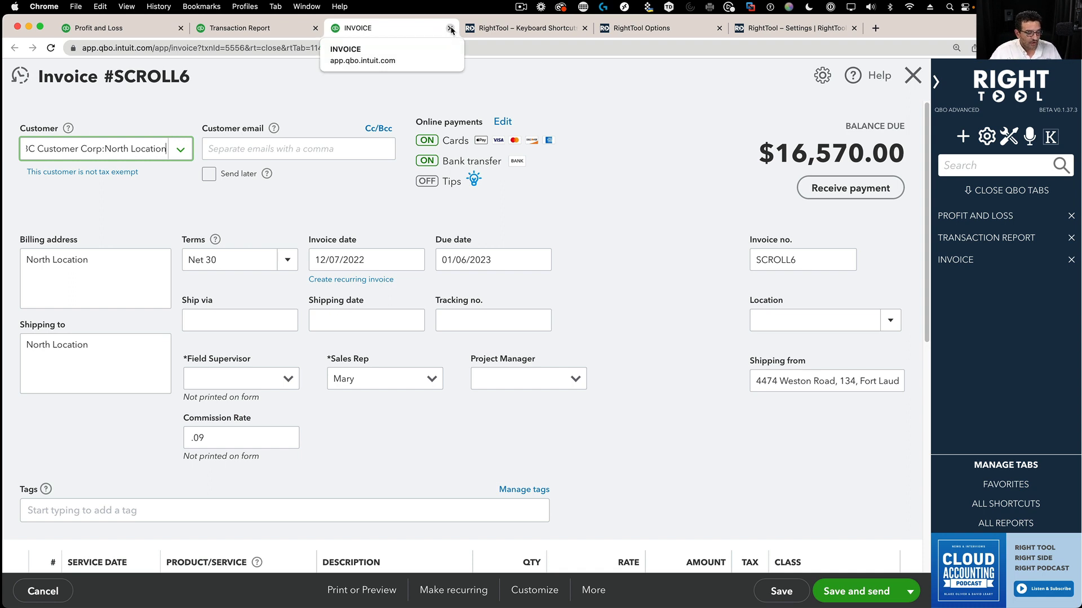
{"action": "left_click", "coordinate": [910, 591]}
{"action": "left_click", "coordinate": [852, 544]}
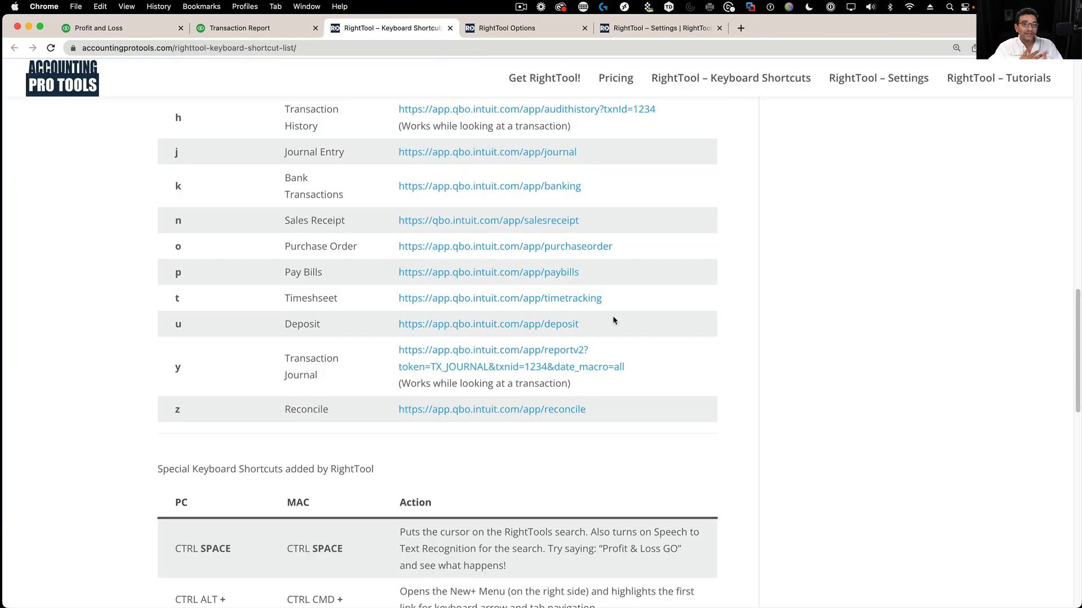
- Close the Transaction Report tab, leaving the Profit and Loss report showing
{"action": "left_click", "coordinate": [244, 32]}
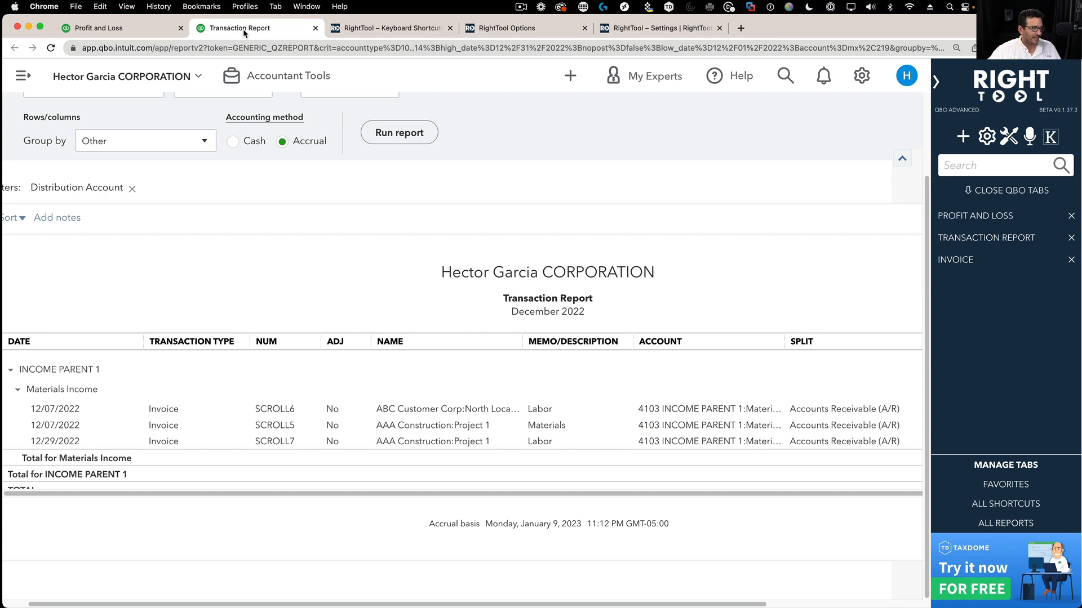
{"action": "left_click", "coordinate": [100, 32]}
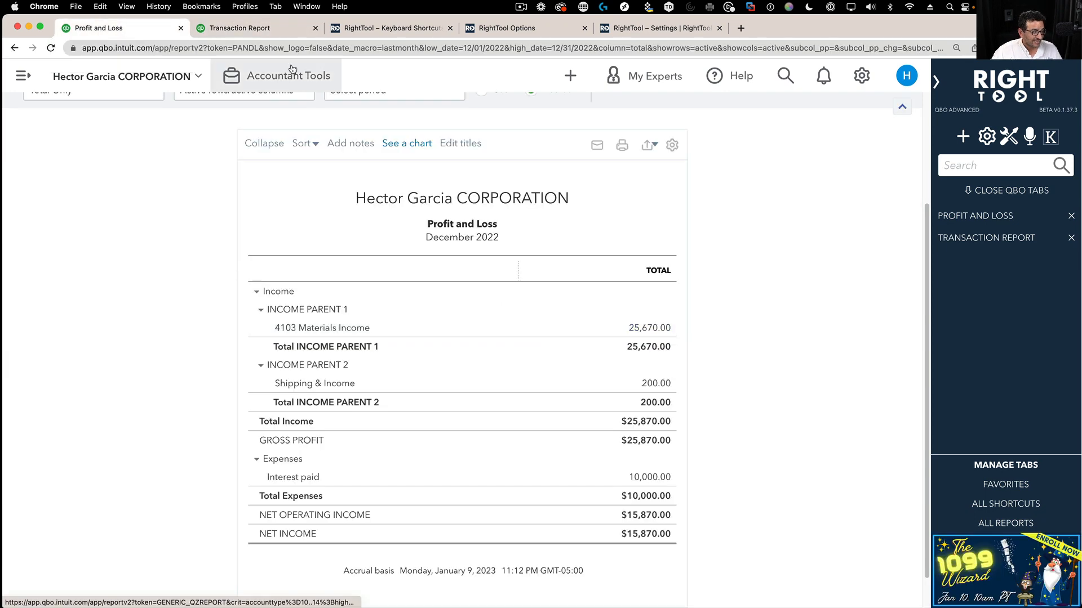
{"action": "left_click", "coordinate": [250, 30]}
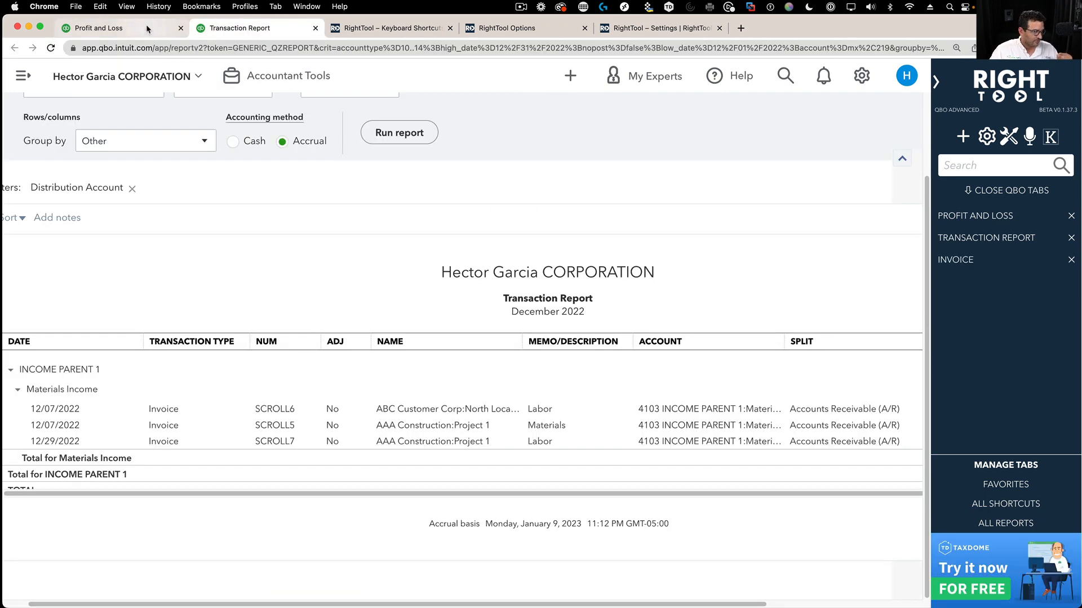
{"action": "left_click", "coordinate": [143, 30]}
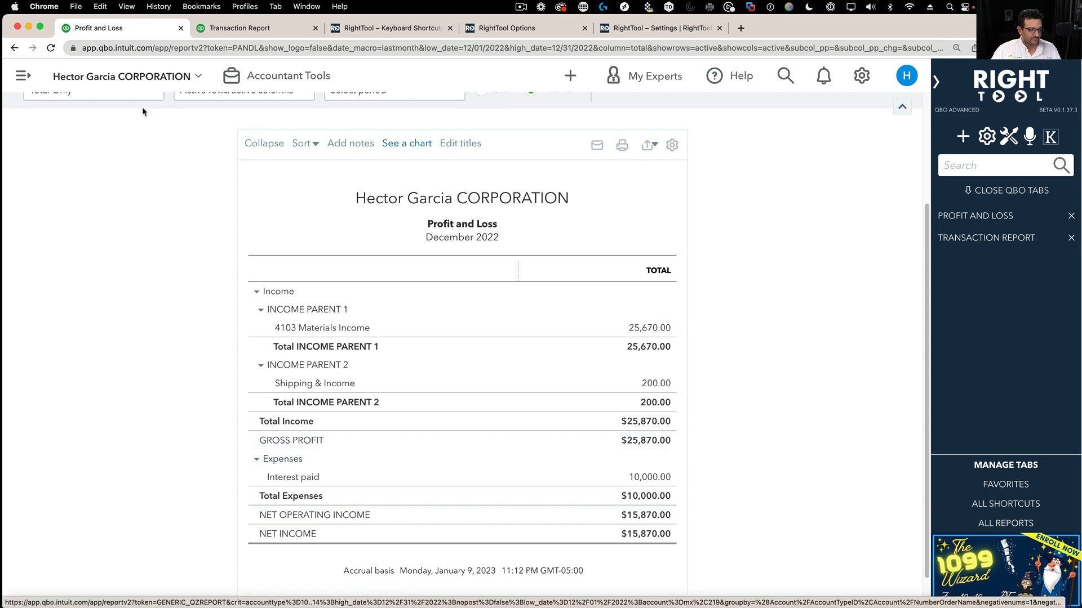
{"action": "left_click", "coordinate": [254, 35]}
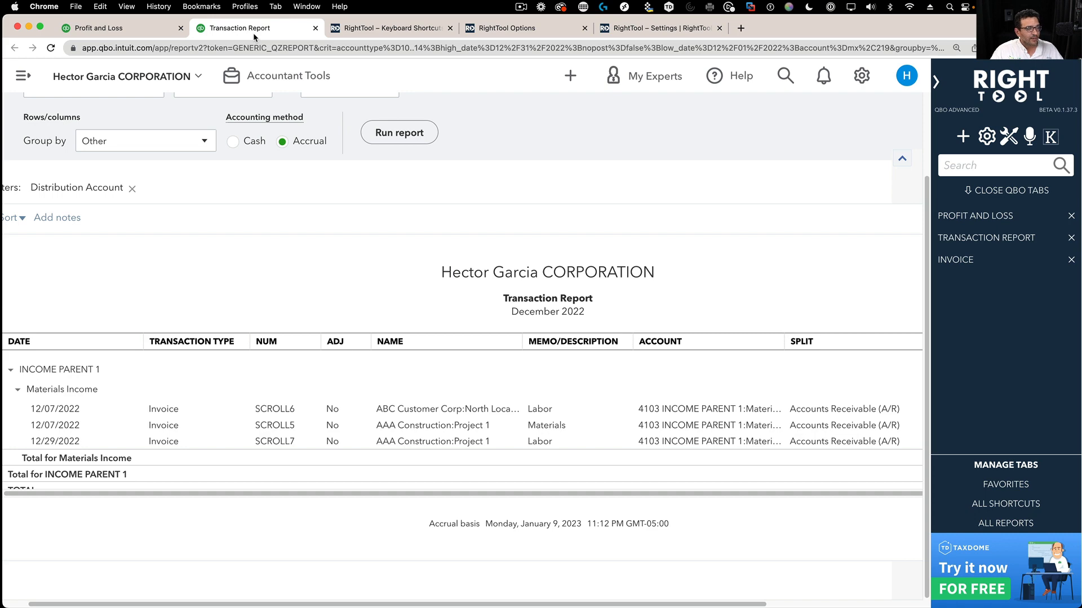
{"action": "left_click", "coordinate": [315, 28]}
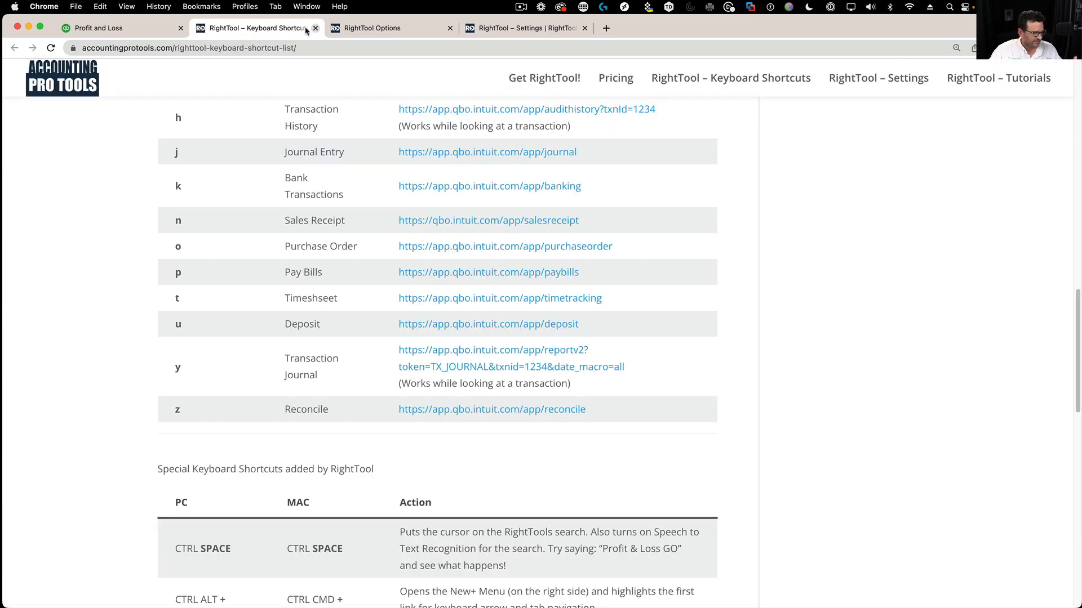
{"action": "left_click", "coordinate": [158, 31]}
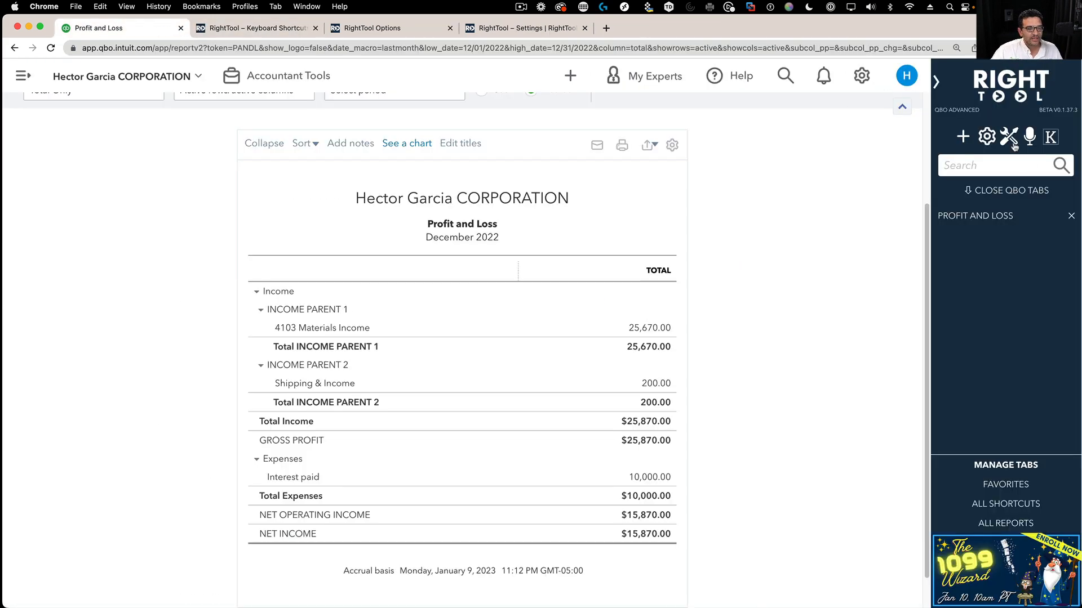
{"action": "left_click", "coordinate": [1012, 142]}
- Switch Reports Enhanced Drilldown to OFF and reload the Profit and Loss report
{"action": "left_click", "coordinate": [616, 248]}
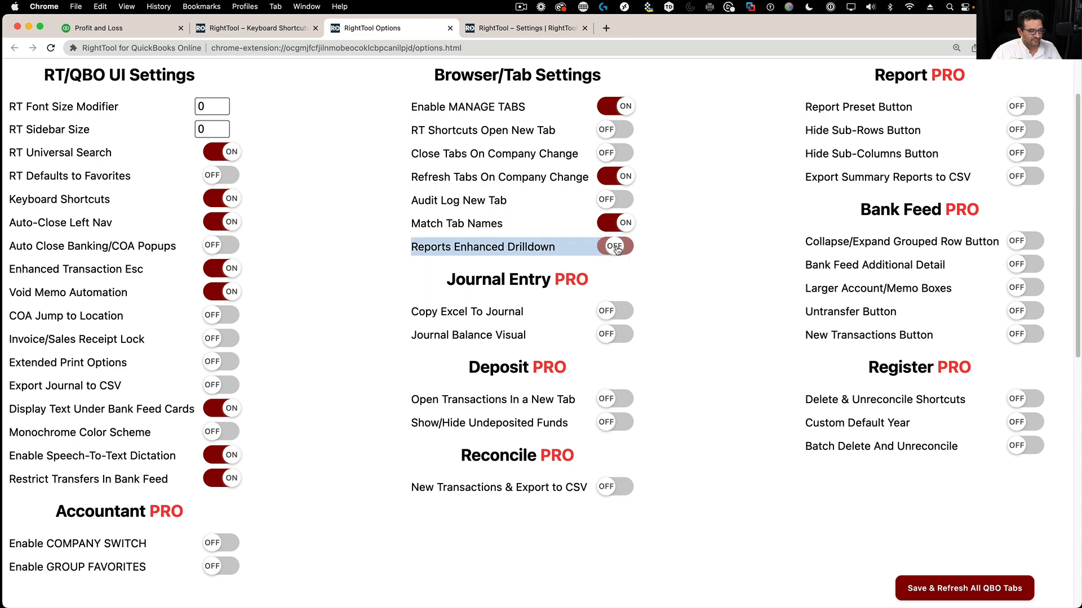
{"action": "left_click", "coordinate": [641, 250]}
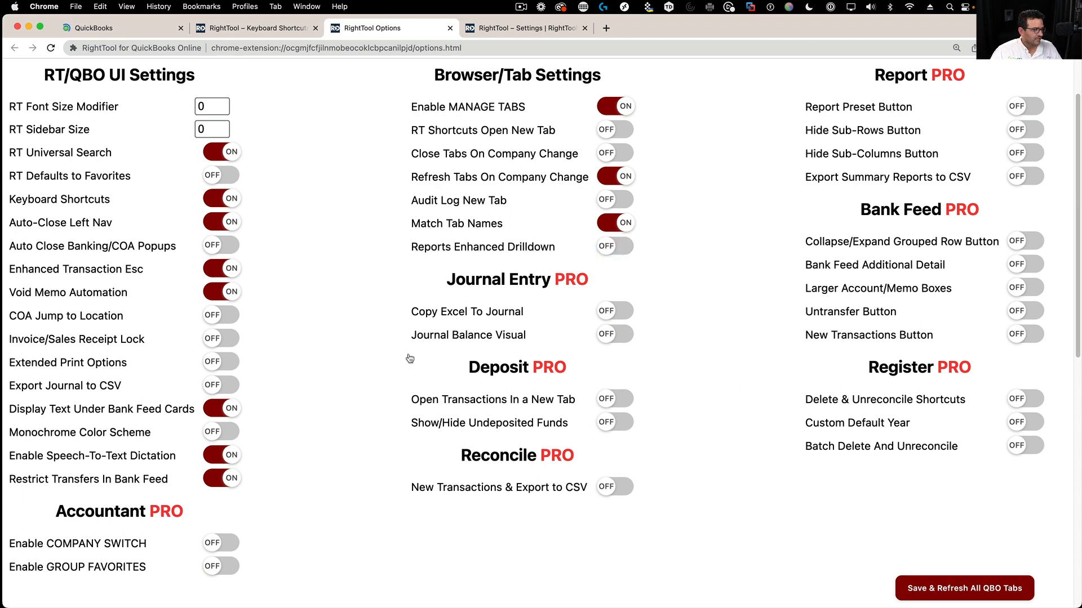
{"action": "left_click", "coordinate": [104, 33]}
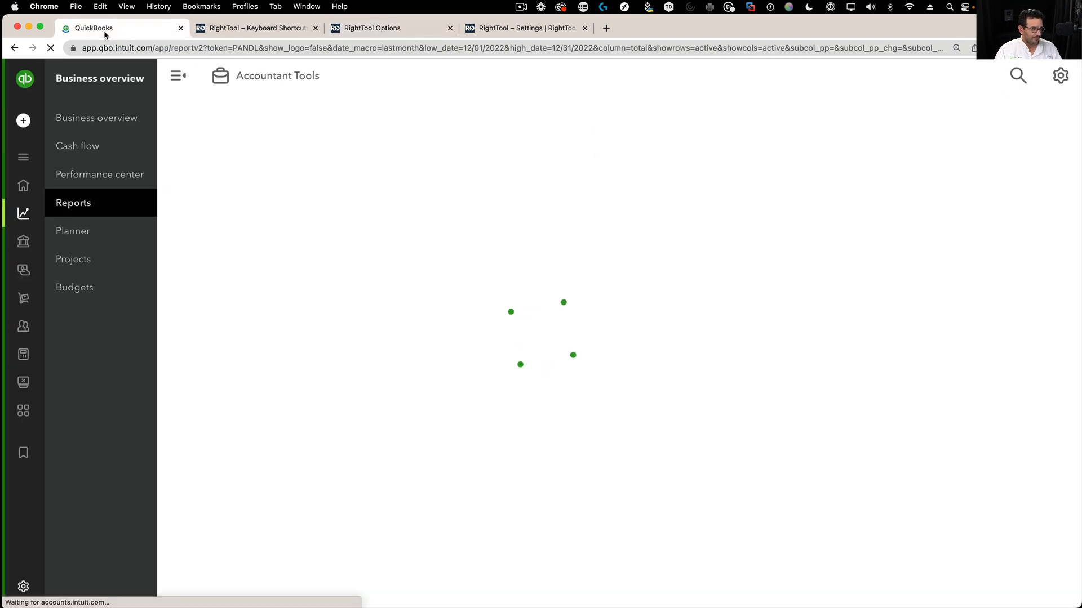
- Drill into the 25,670.00 Materials Income amount, then open it as a Transaction Report in a new tab
{"action": "scroll", "coordinate": [501, 400], "scroll_direction": "down", "scroll_amount": 3}
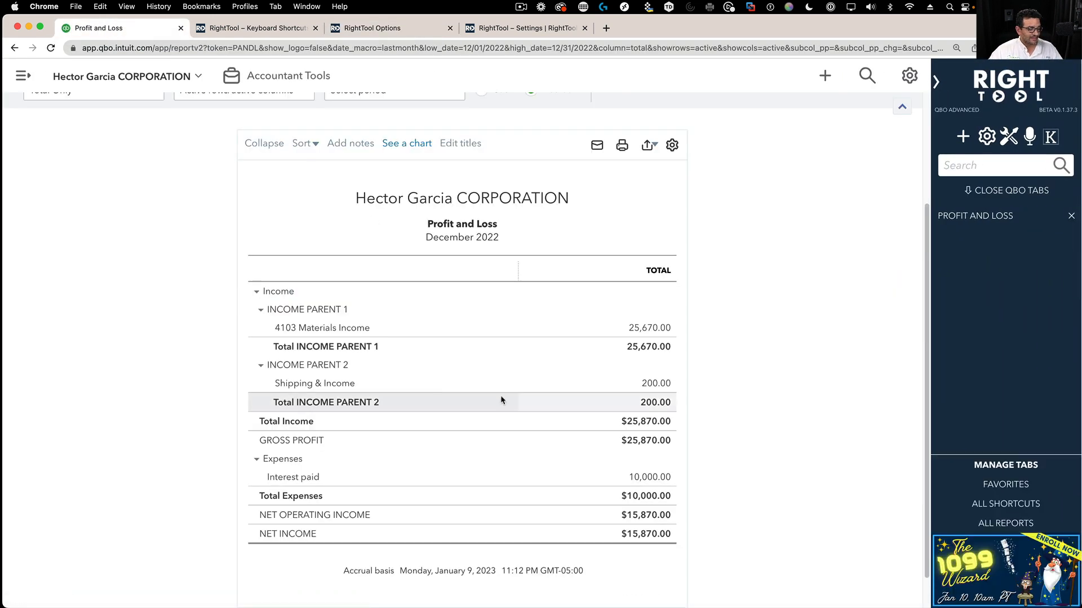
{"action": "left_click", "coordinate": [656, 330]}
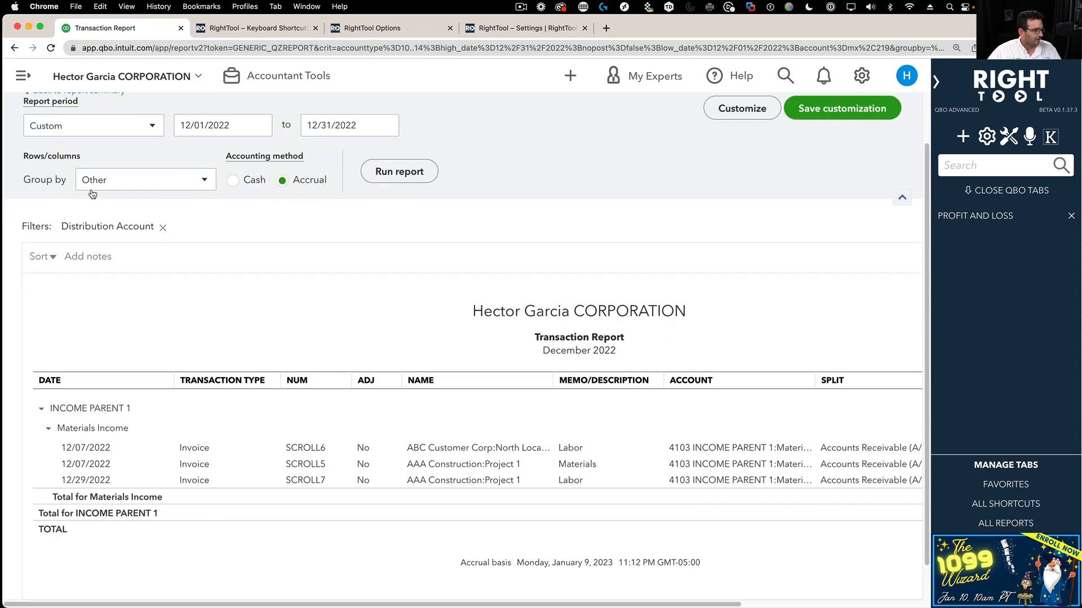
{"action": "scroll", "coordinate": [40, 130], "scroll_direction": "up", "scroll_amount": 2}
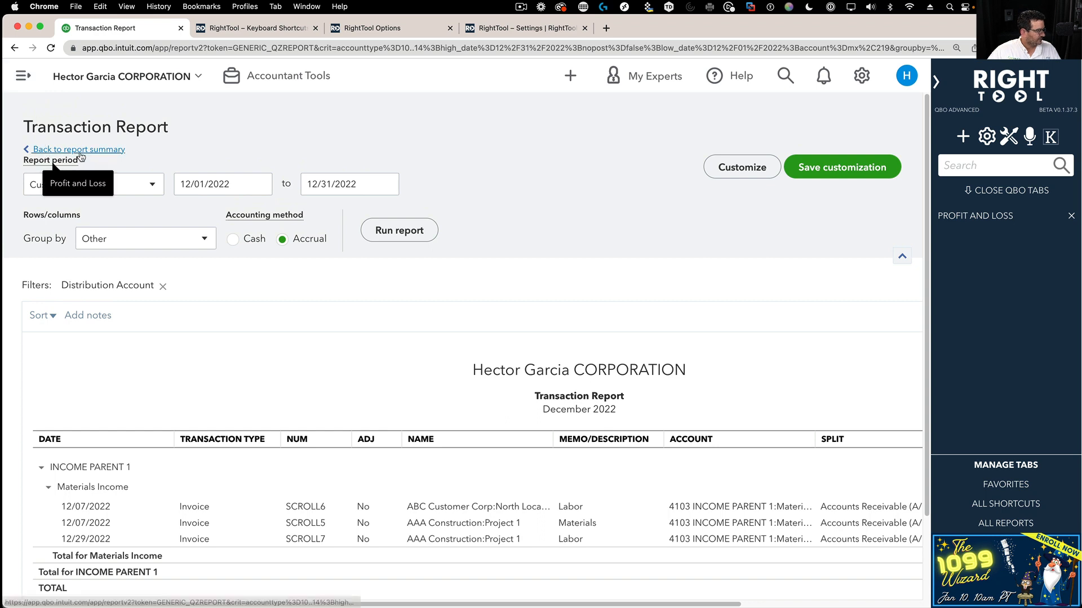
{"action": "left_click", "coordinate": [76, 150]}
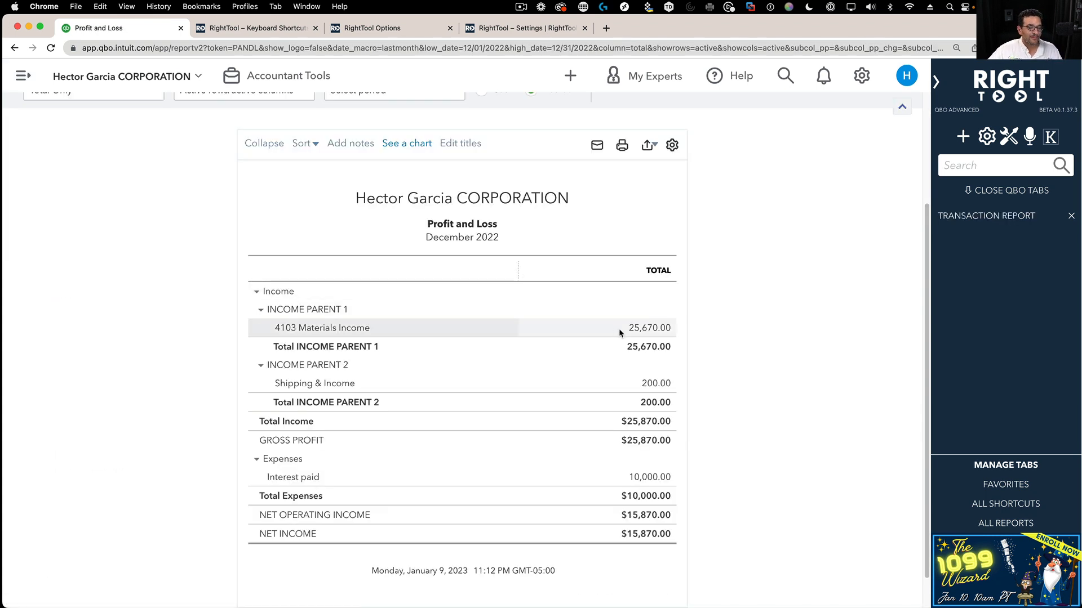
{"action": "right_click", "coordinate": [644, 329]}
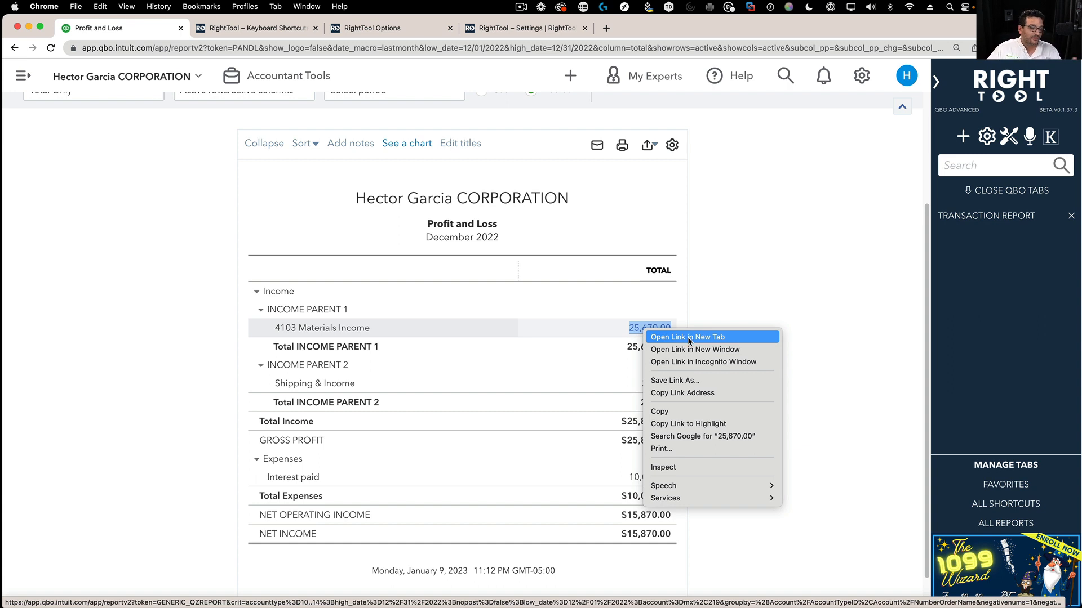
{"action": "left_click", "coordinate": [689, 338]}
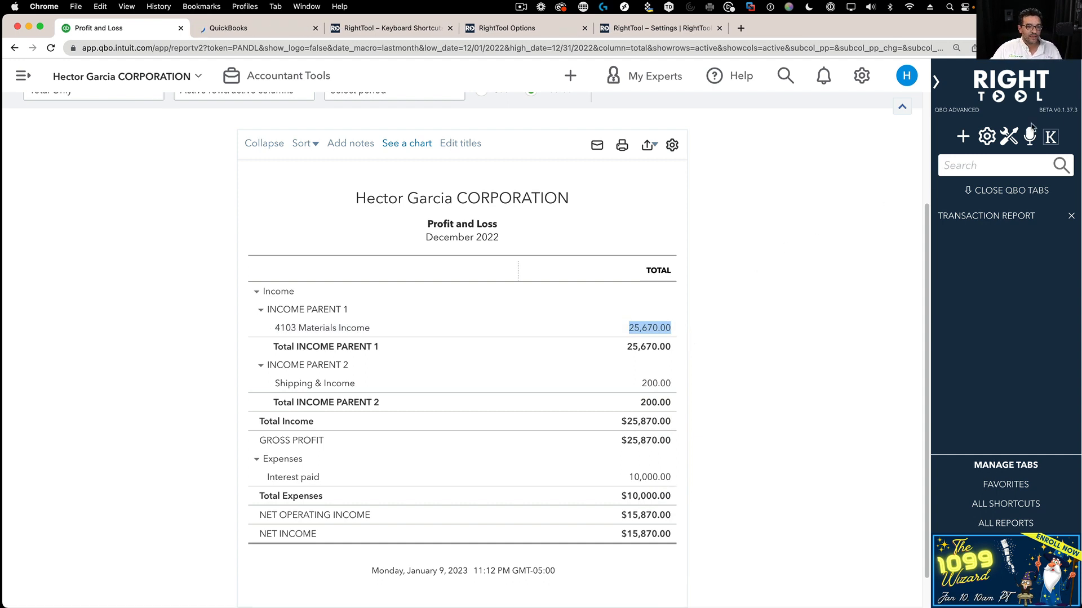
{"action": "left_click", "coordinate": [1010, 137]}
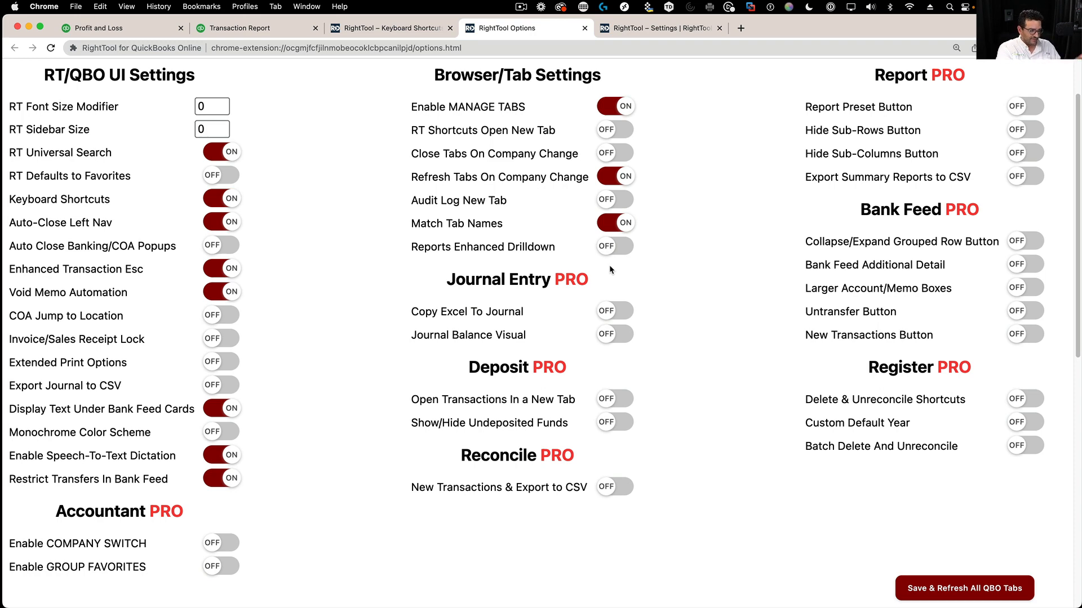
{"action": "scroll", "coordinate": [438, 139], "scroll_direction": "up", "scroll_amount": 3}
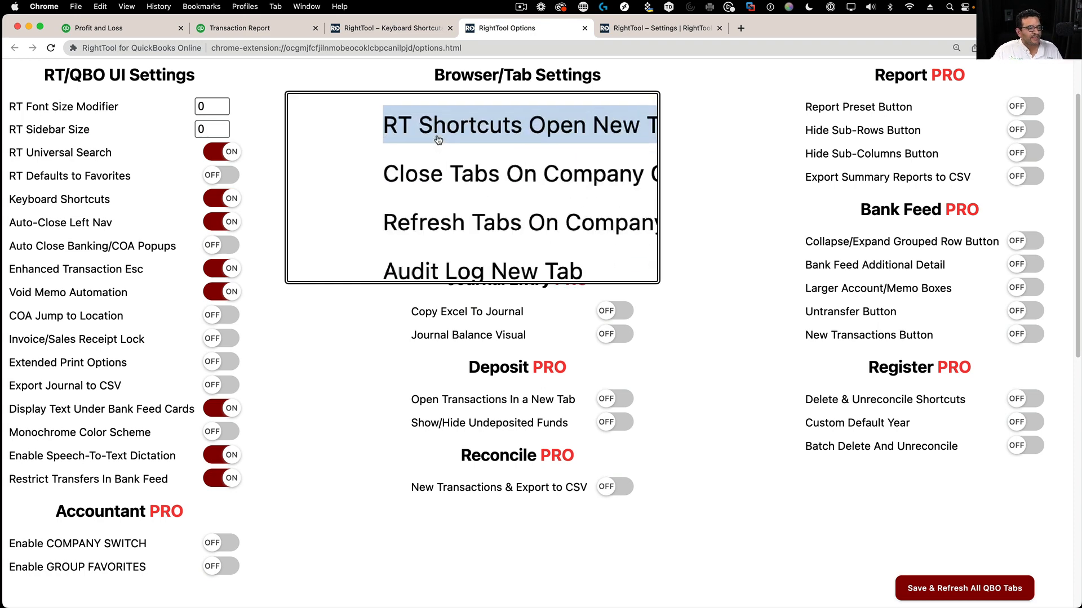
{"action": "left_click", "coordinate": [616, 130]}
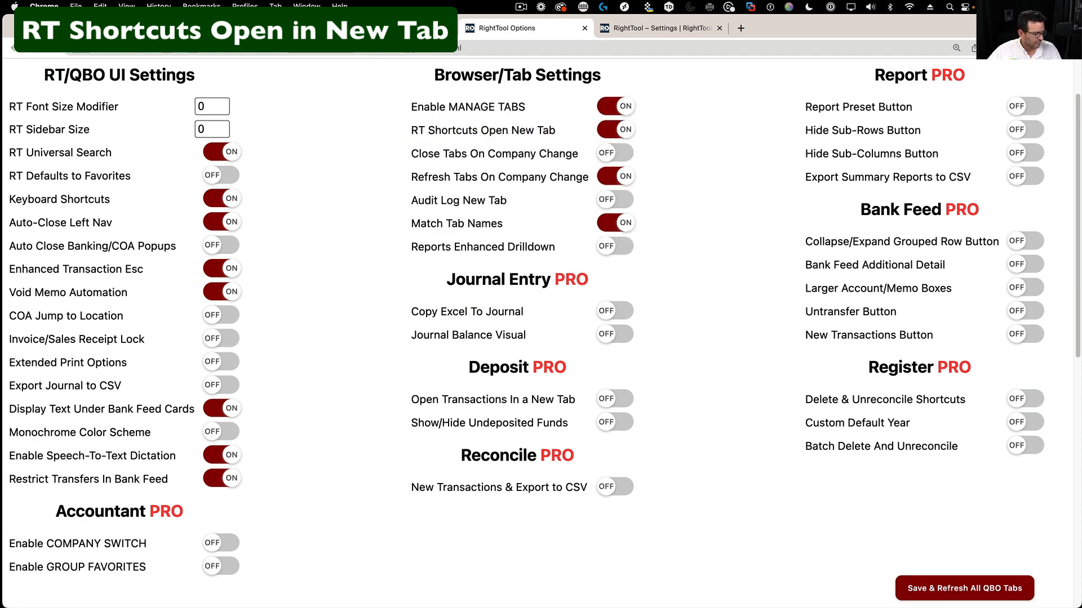
{"action": "left_click", "coordinate": [127, 29]}
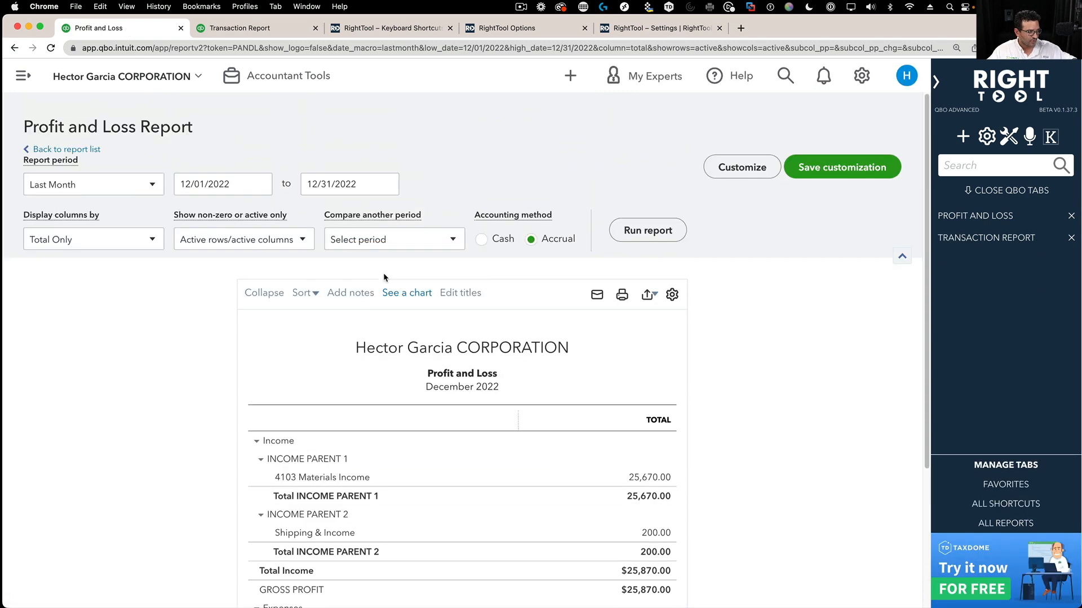
{"action": "left_click", "coordinate": [26, 89]}
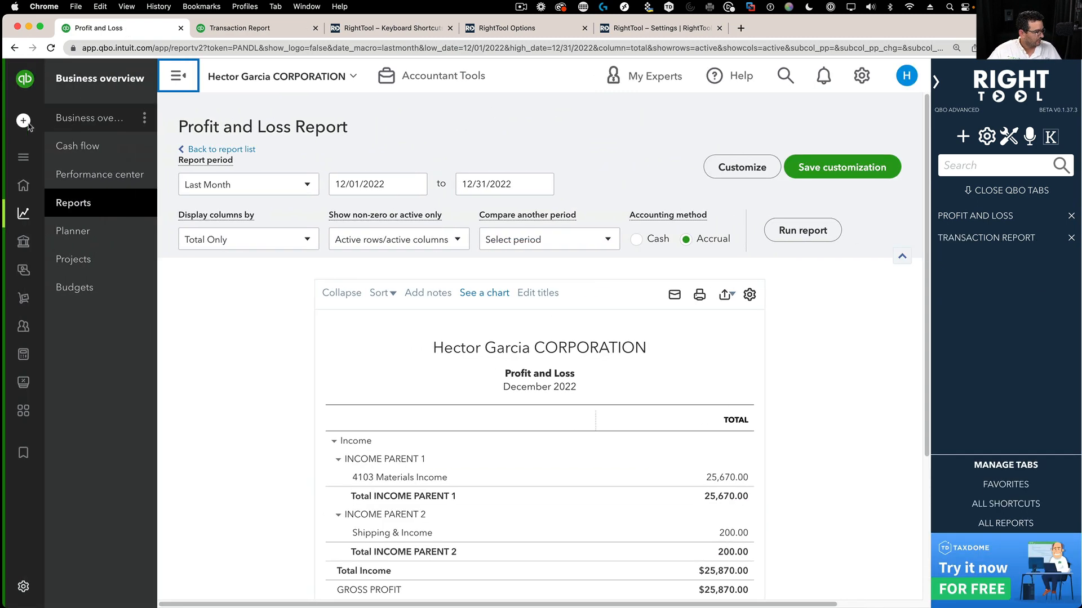
{"action": "left_click", "coordinate": [76, 120]}
{"action": "left_click", "coordinate": [209, 201]}
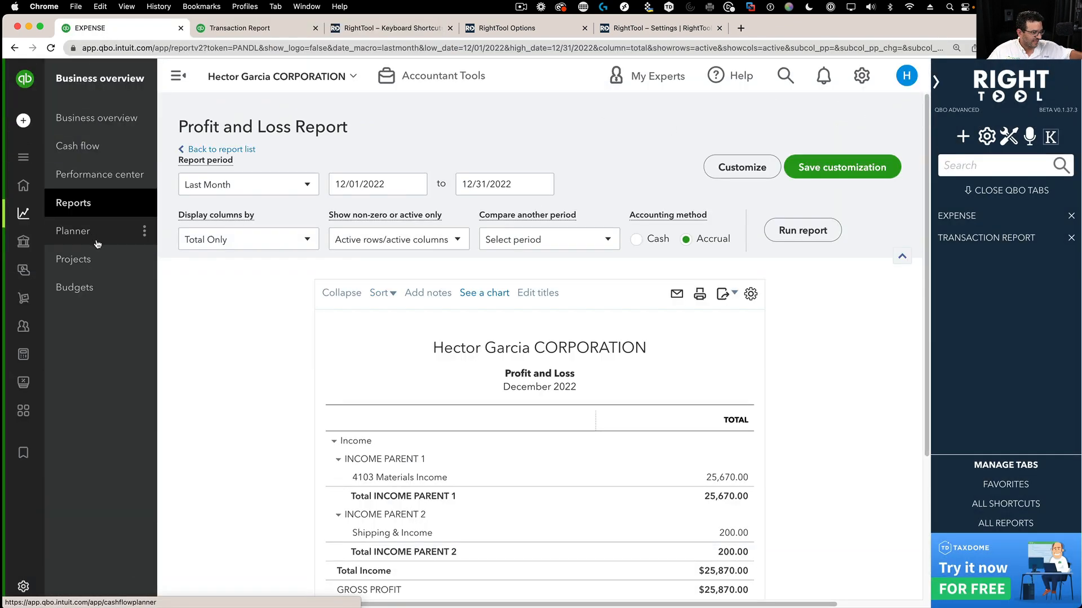
{"action": "left_click", "coordinate": [76, 261]}
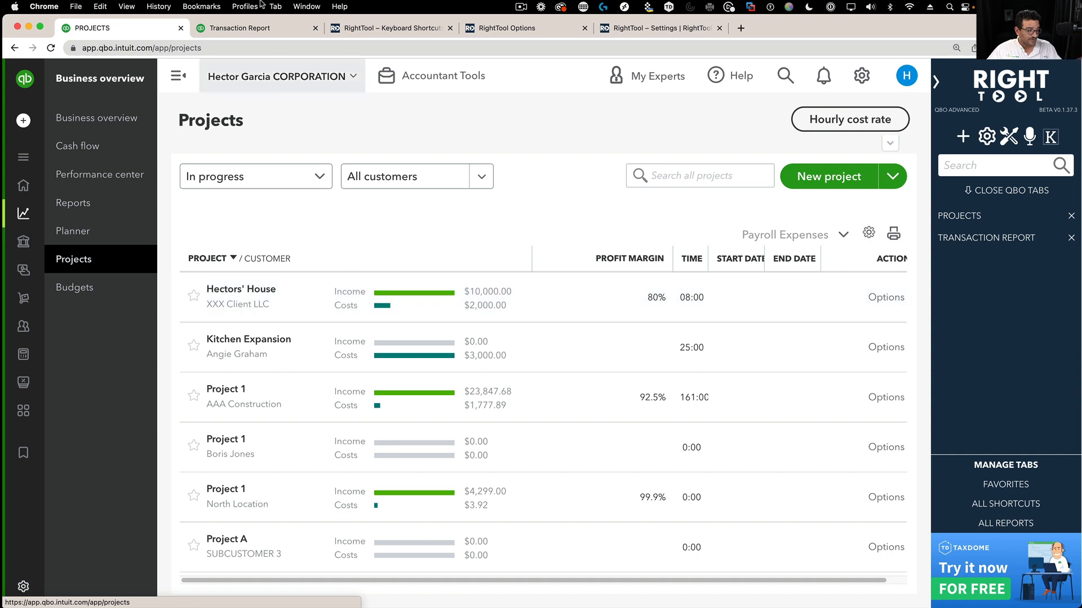
{"action": "left_click", "coordinate": [315, 27]}
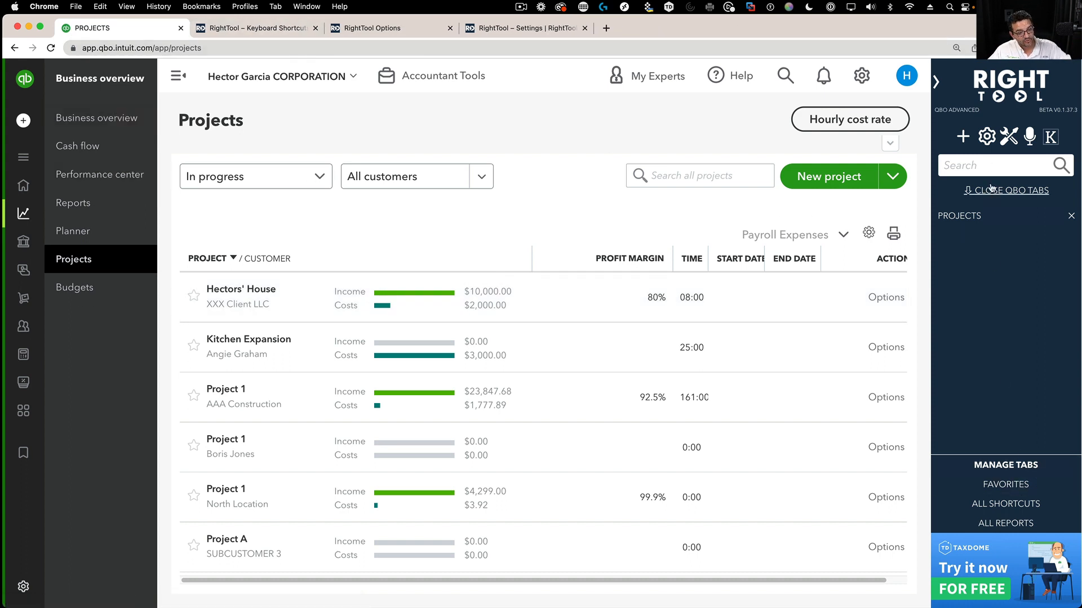
{"action": "left_click", "coordinate": [1008, 139]}
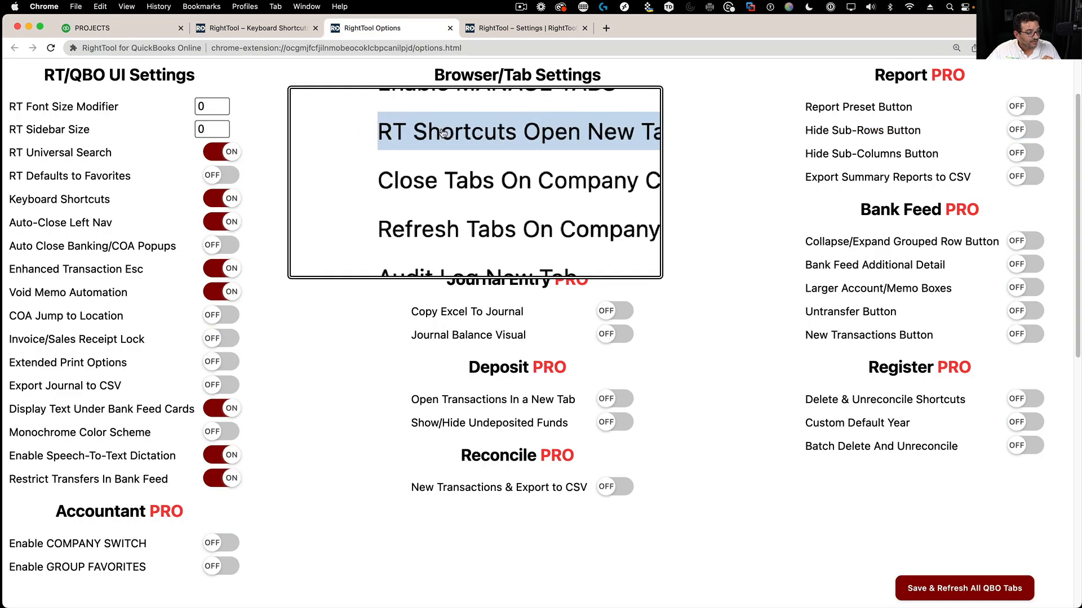
{"action": "left_click", "coordinate": [101, 27]}
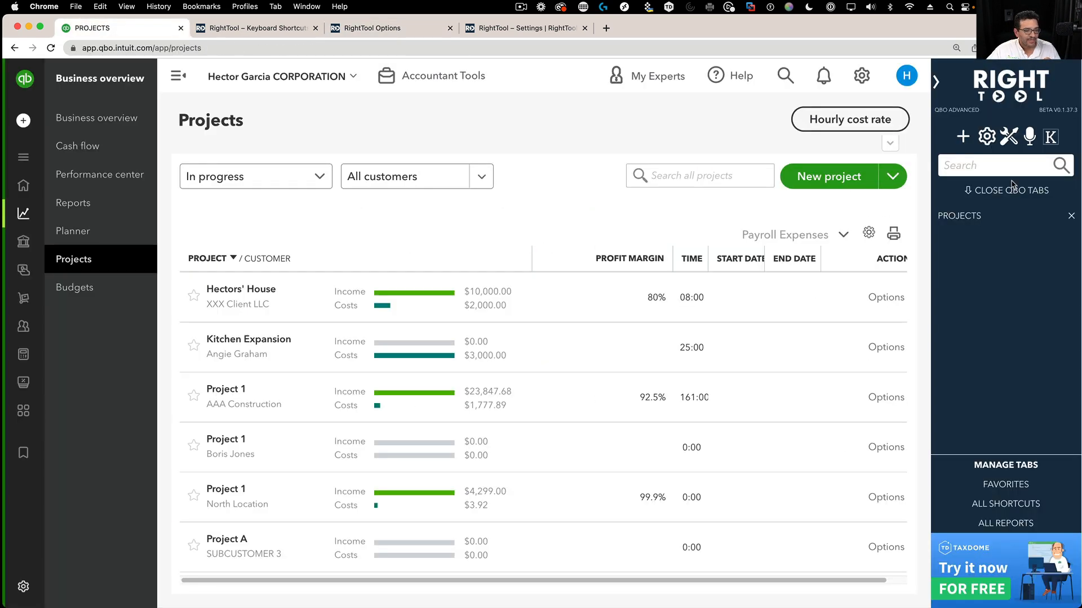
{"action": "left_click", "coordinate": [963, 137]}
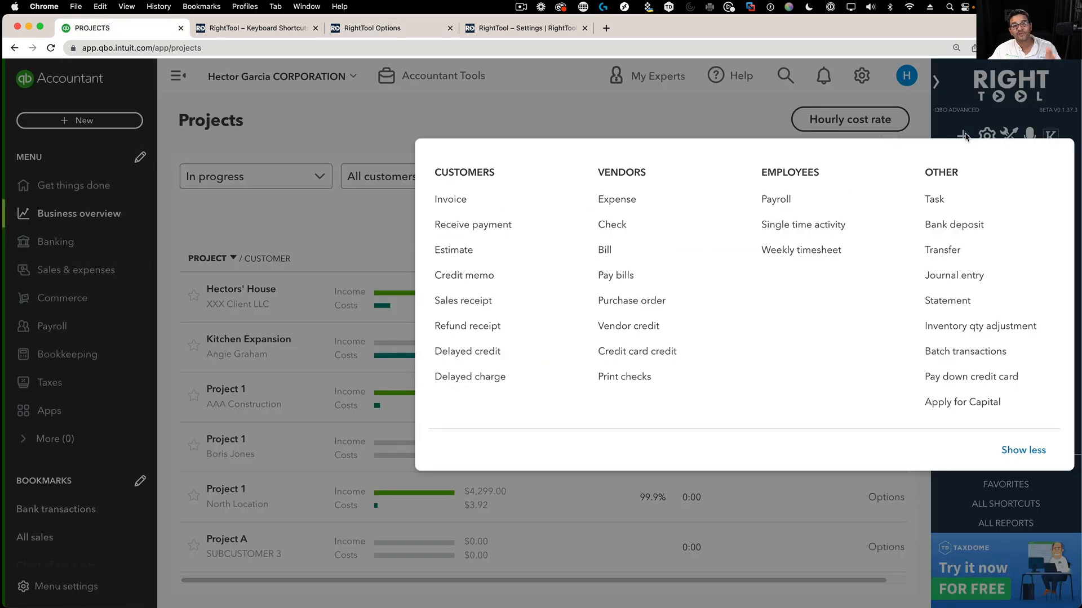
{"action": "left_click", "coordinate": [617, 199]}
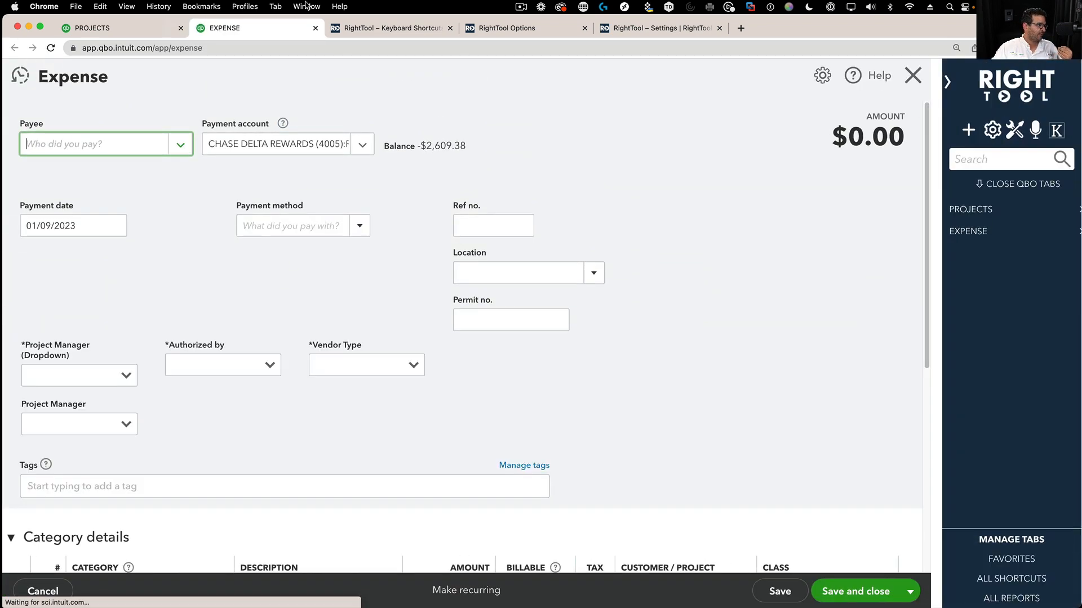
{"action": "left_click", "coordinate": [315, 28]}
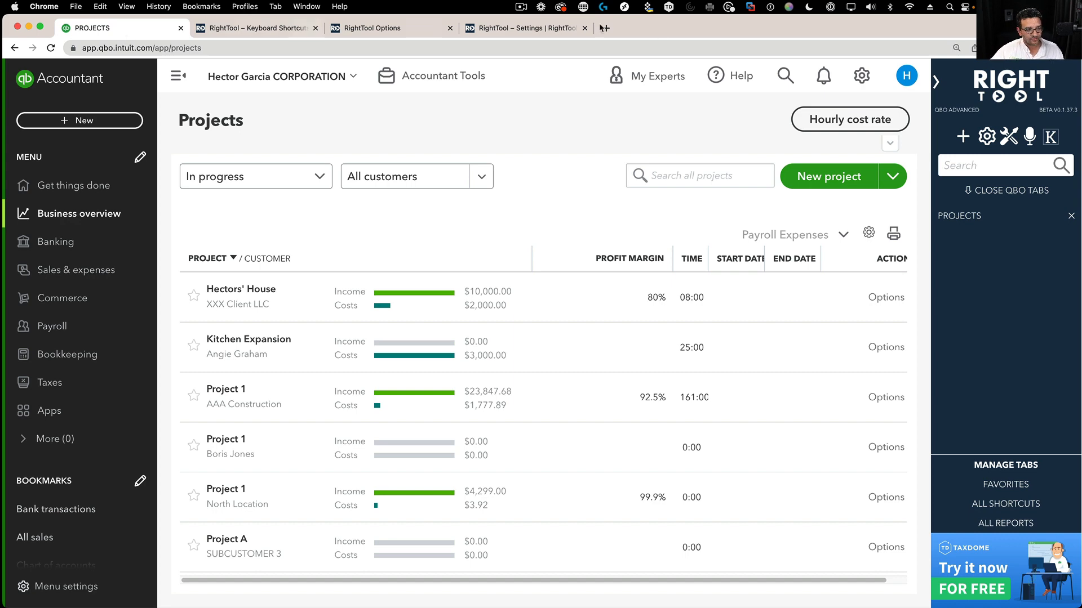
{"action": "left_click", "coordinate": [397, 29]}
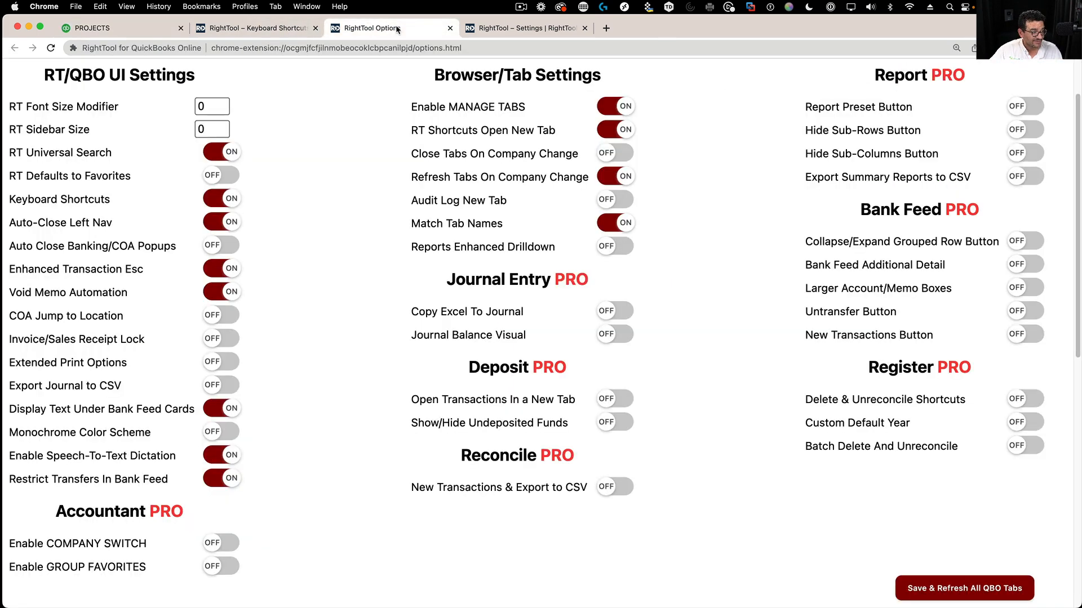
- Turn on Extended Print Options, Bill Print and Journal Print, and save with Save & Refresh All QBO Tabs
{"action": "scroll", "coordinate": [553, 444], "scroll_direction": "down", "scroll_amount": 6}
{"action": "scroll", "coordinate": [214, 214], "scroll_direction": "up", "scroll_amount": 3}
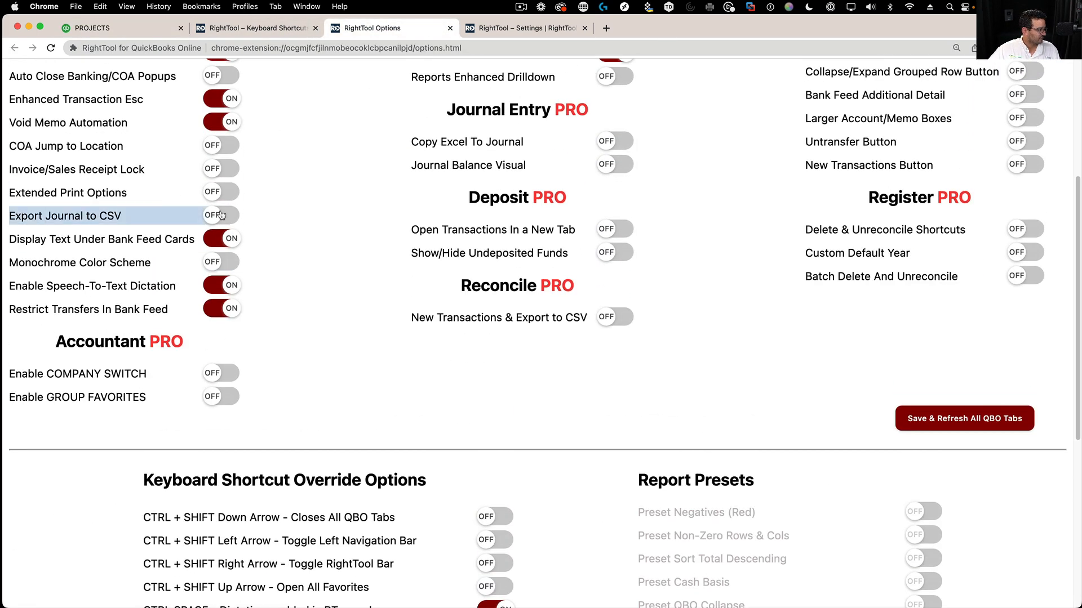
{"action": "left_click", "coordinate": [211, 193]}
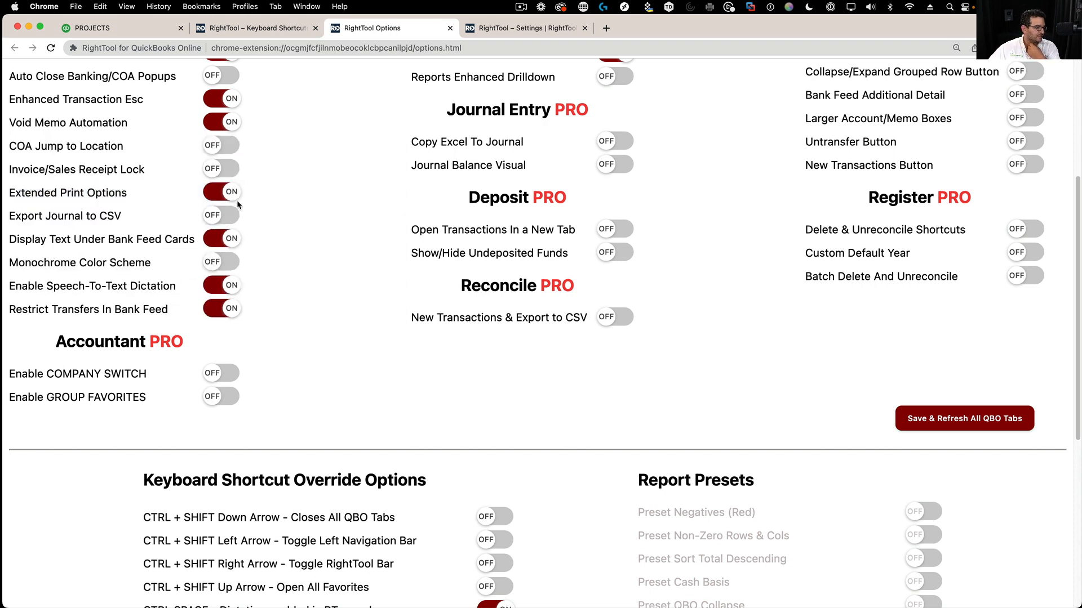
{"action": "scroll", "coordinate": [389, 419], "scroll_direction": "down", "scroll_amount": 8}
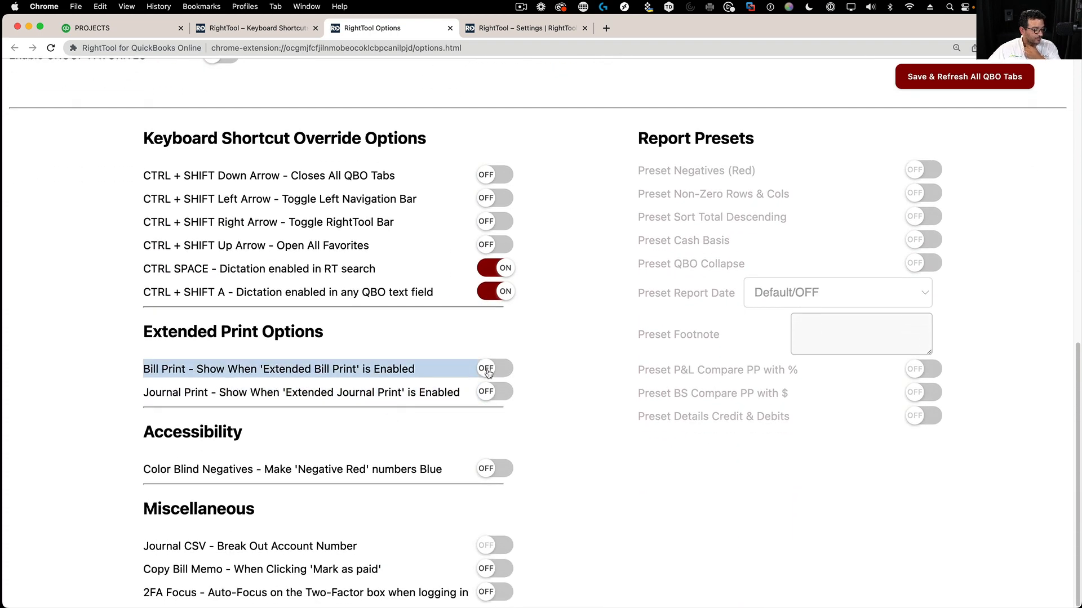
{"action": "left_click", "coordinate": [488, 372]}
{"action": "left_click", "coordinate": [493, 394]}
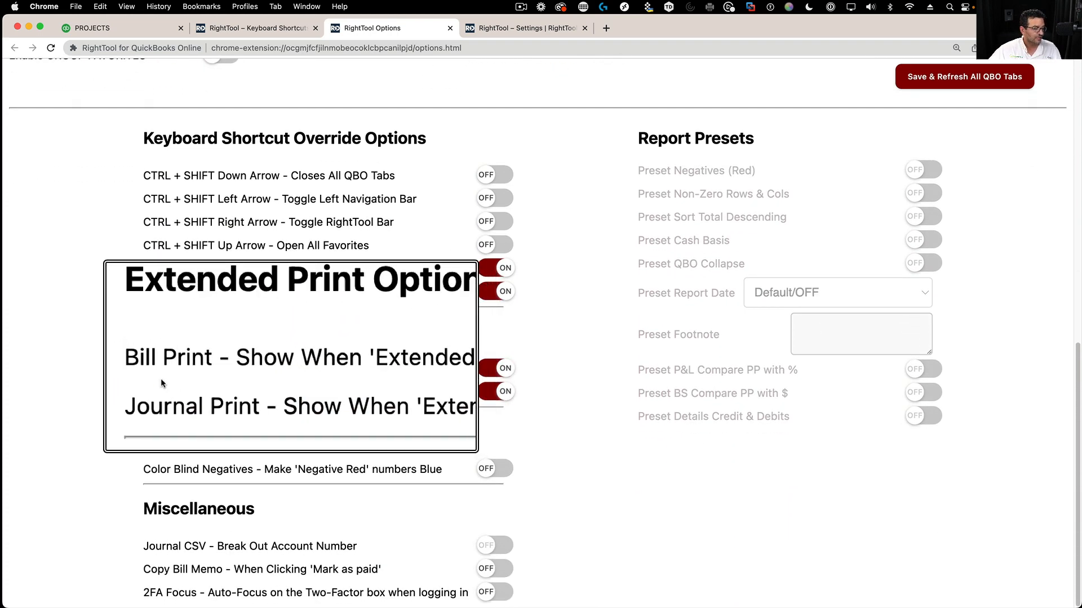
{"action": "left_click", "coordinate": [932, 77]}
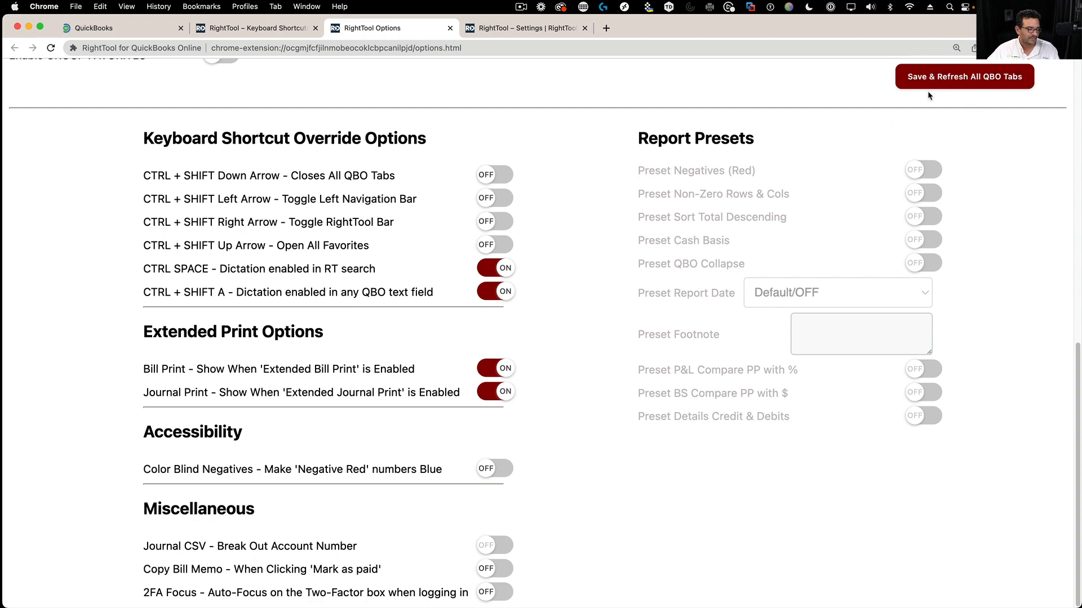
{"action": "left_click", "coordinate": [101, 33]}
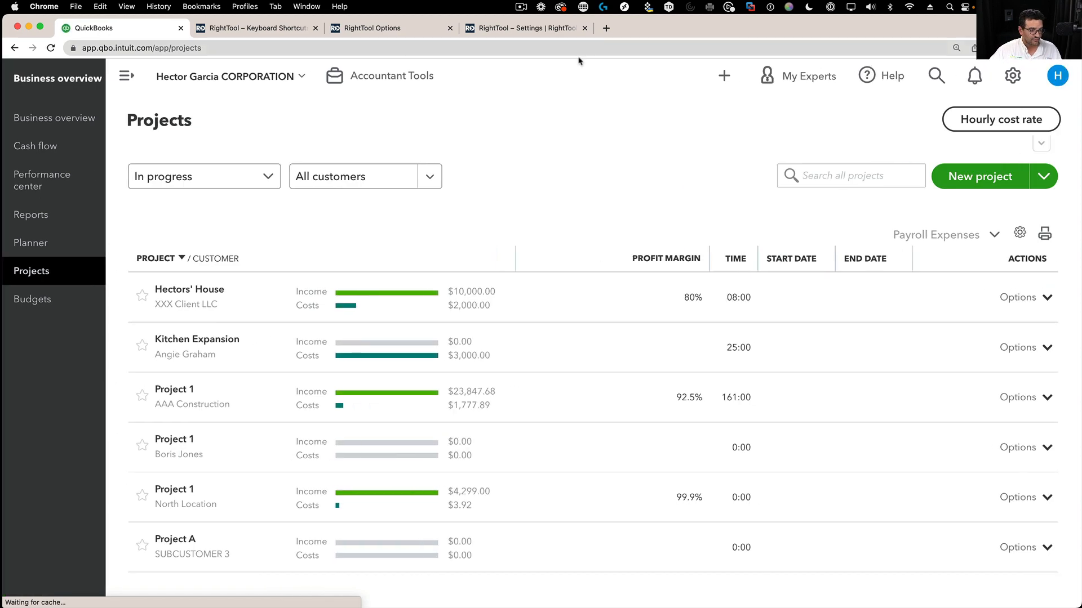
- Open Journal Entry No.17 from the recent journal entries list
{"action": "left_click", "coordinate": [963, 137]}
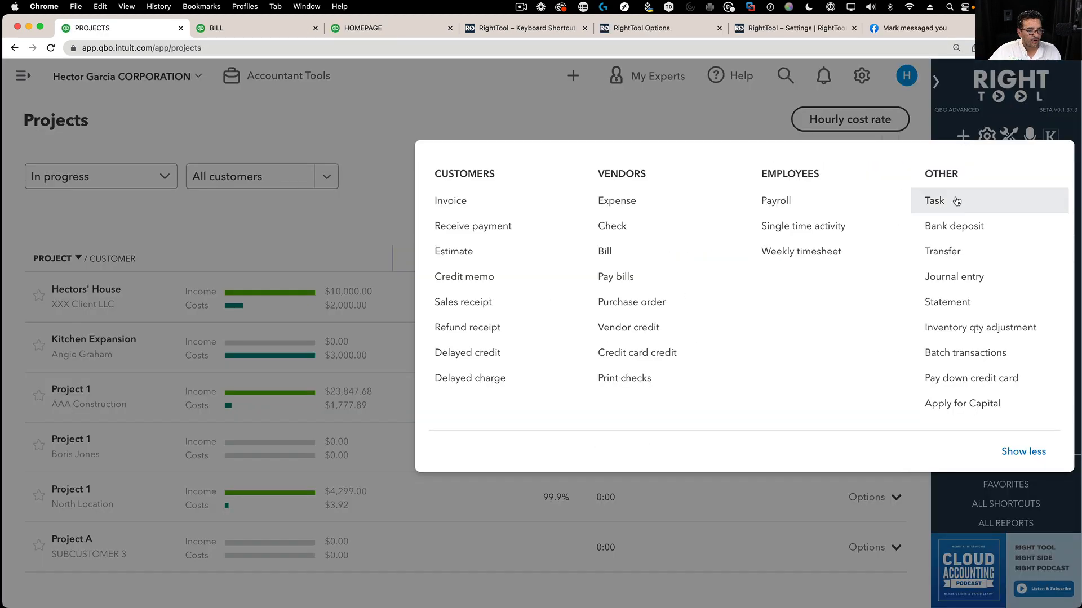
{"action": "left_click", "coordinate": [956, 277]}
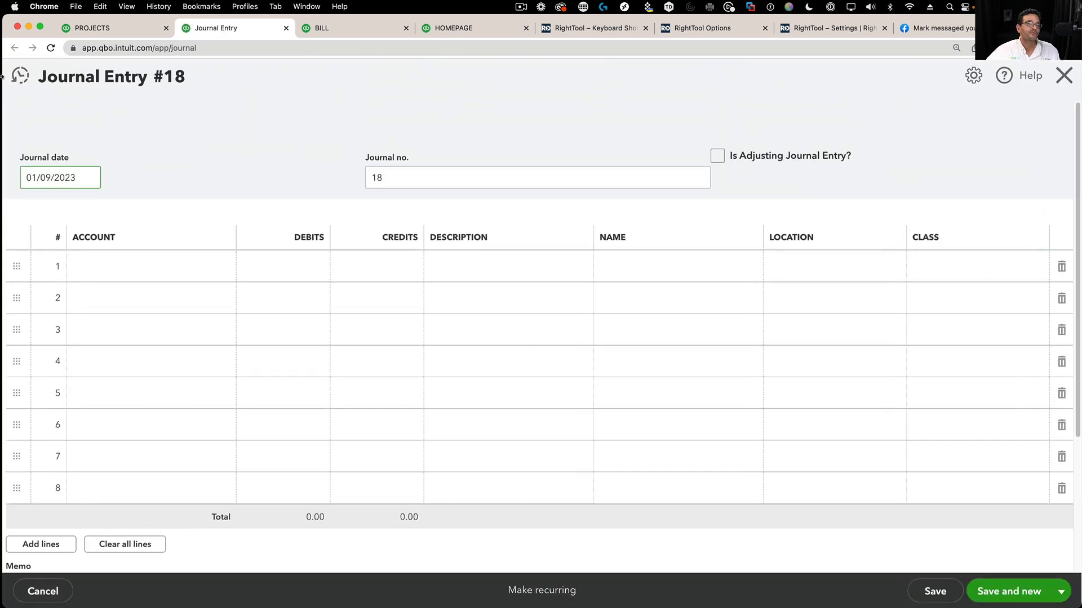
{"action": "left_click", "coordinate": [20, 84]}
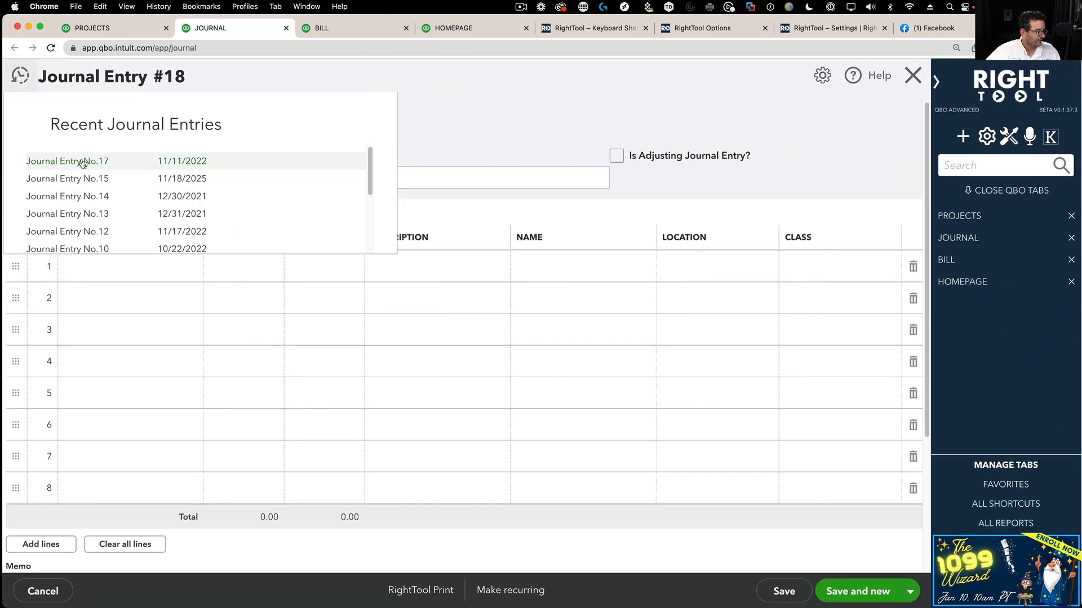
{"action": "left_click", "coordinate": [80, 161]}
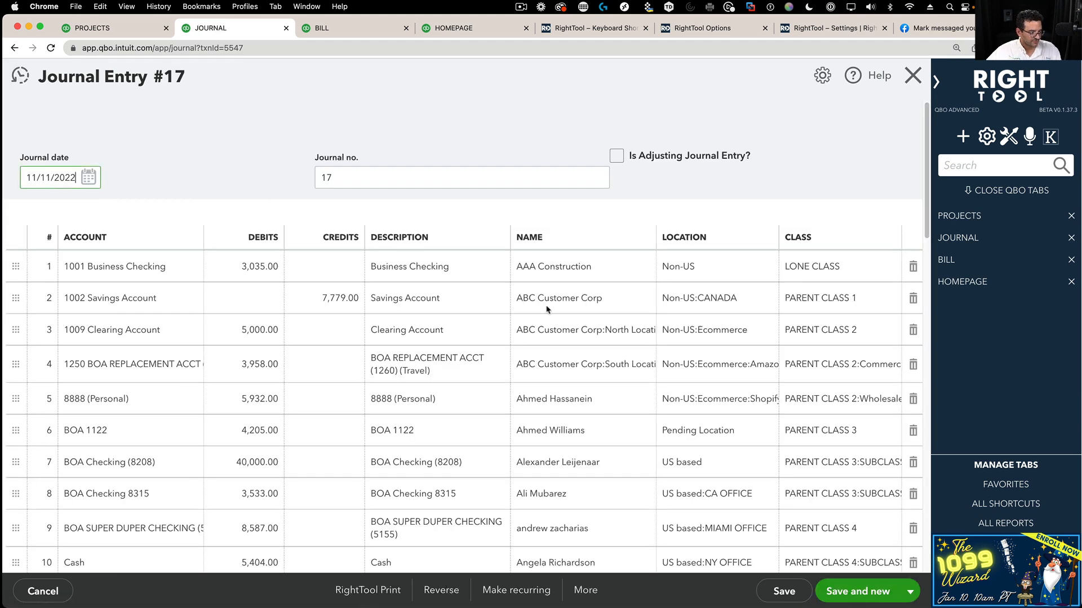
- Preview Journal Entry #17 in RightTool's print layout, then cancel and close the preview
{"action": "left_click", "coordinate": [363, 590]}
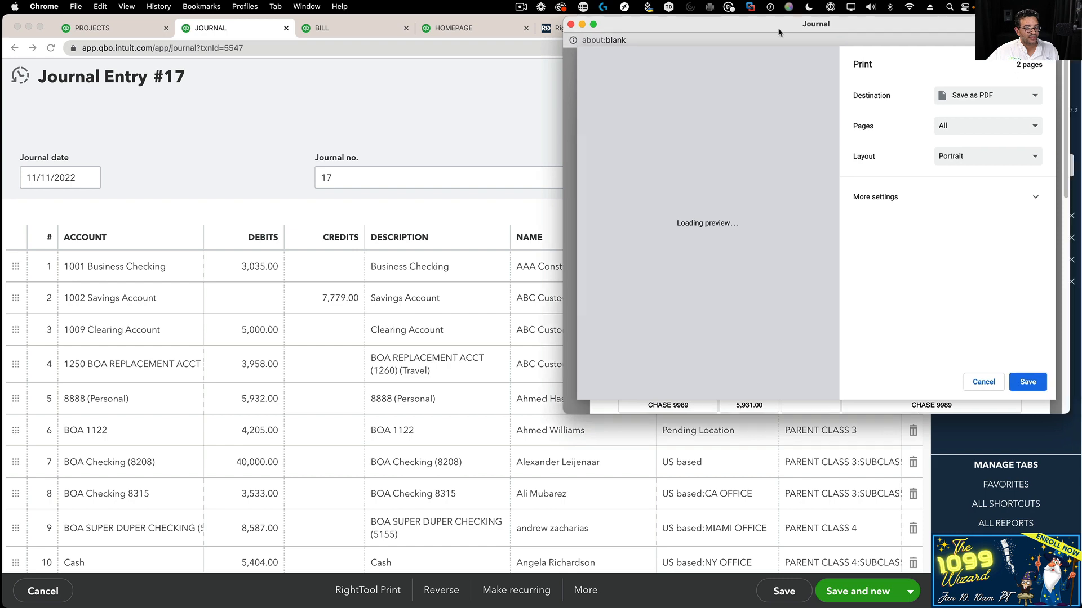
{"action": "scroll", "coordinate": [471, 218], "scroll_direction": "down", "scroll_amount": 10}
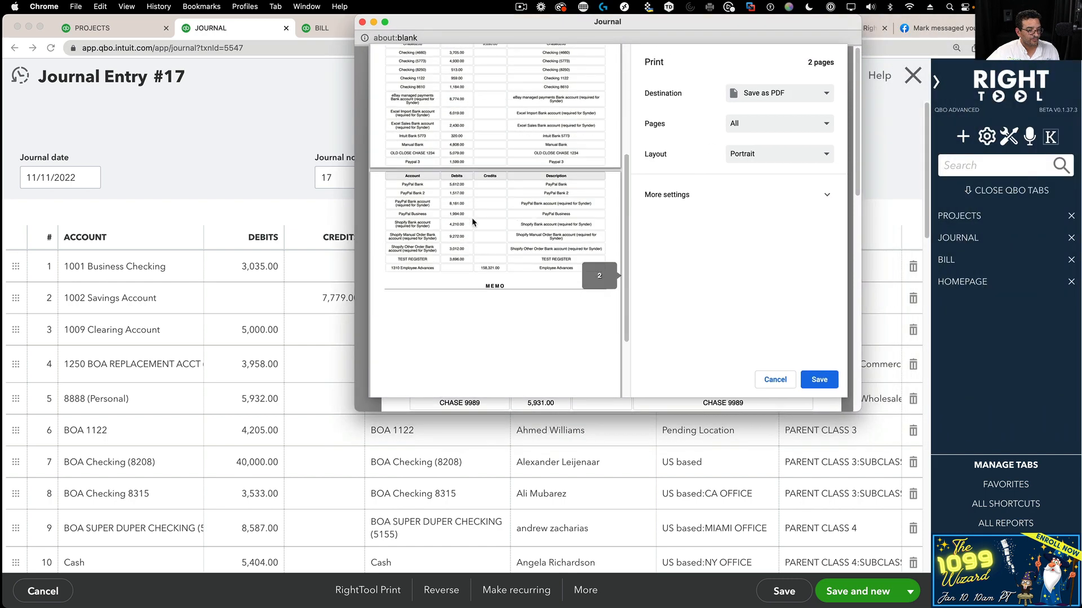
{"action": "scroll", "coordinate": [492, 228], "scroll_direction": "up", "scroll_amount": 10}
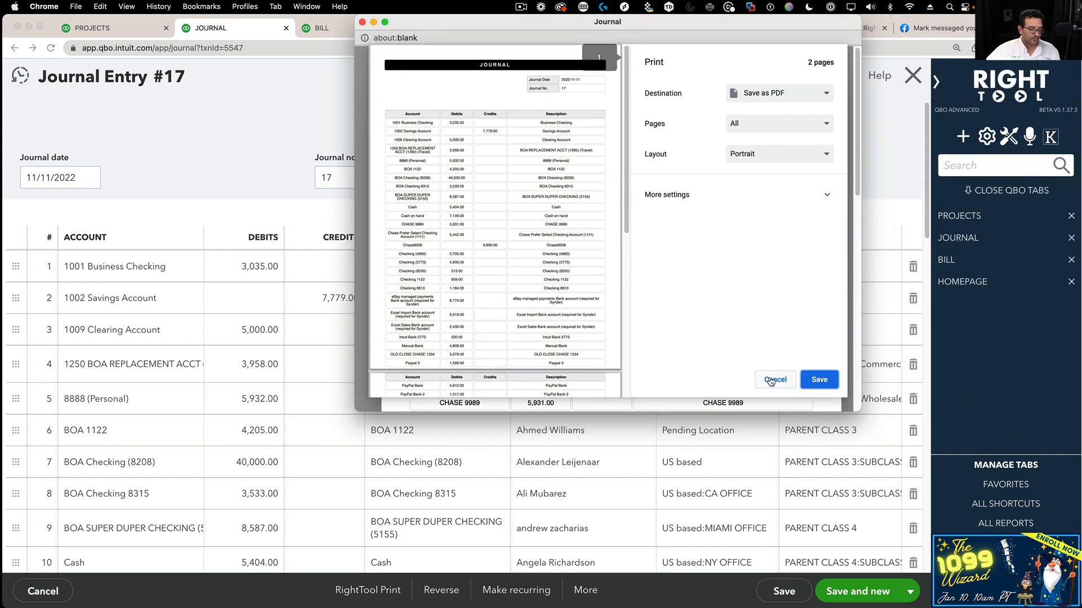
{"action": "left_click", "coordinate": [777, 382]}
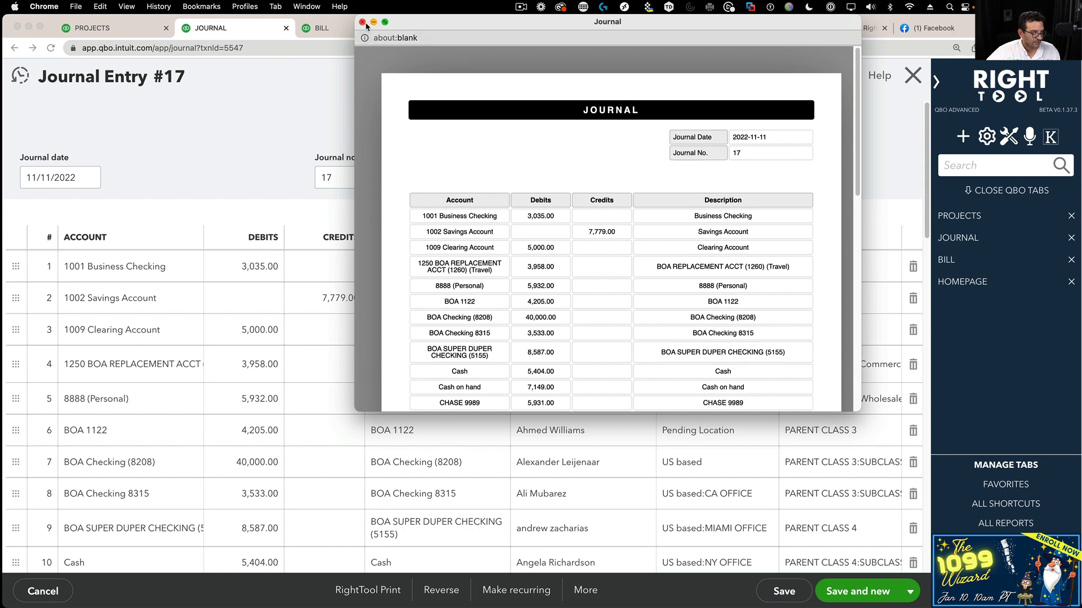
{"action": "left_click", "coordinate": [362, 22]}
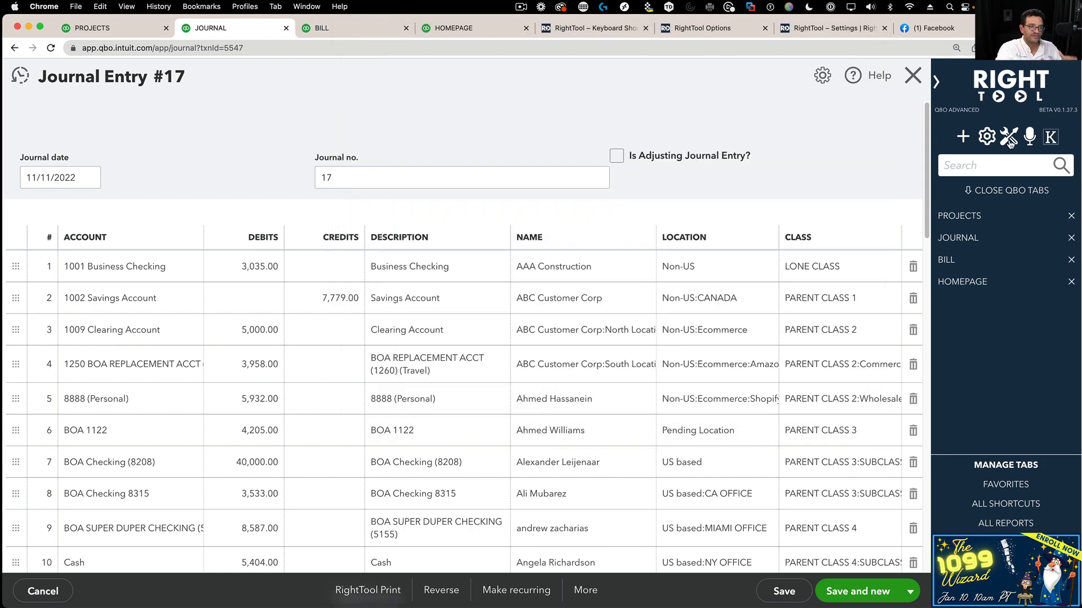
{"action": "left_click", "coordinate": [1010, 140]}
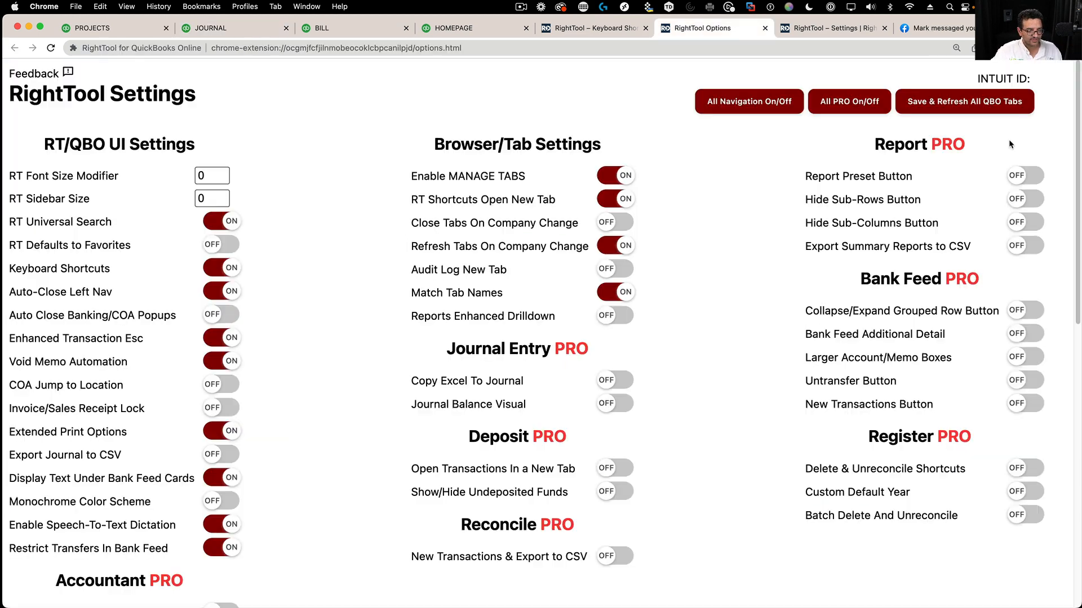
- Switch Export Journal to CSV ON and save with Save & Refresh All QBO Tabs
{"action": "scroll", "coordinate": [34, 451], "scroll_direction": "down", "scroll_amount": 1}
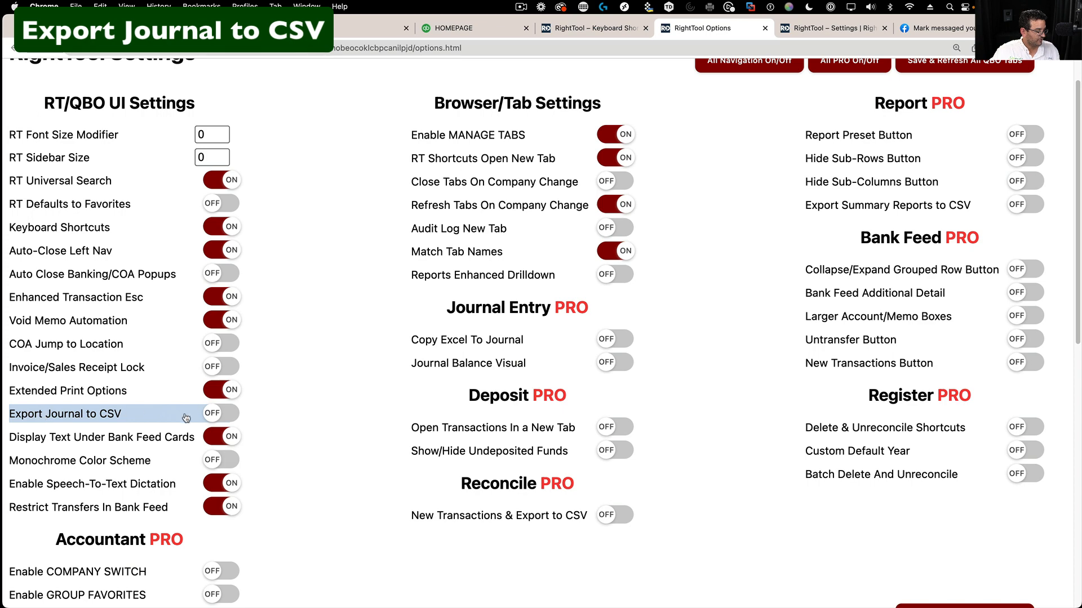
{"action": "left_click", "coordinate": [229, 420]}
{"action": "scroll", "coordinate": [516, 346], "scroll_direction": "up", "scroll_amount": 2}
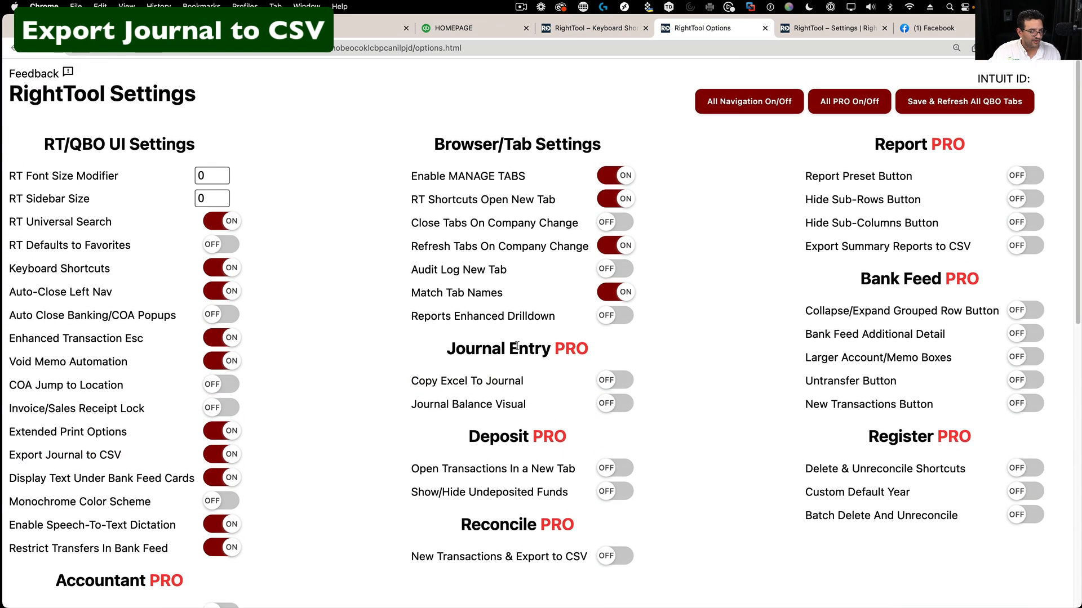
{"action": "left_click", "coordinate": [956, 107]}
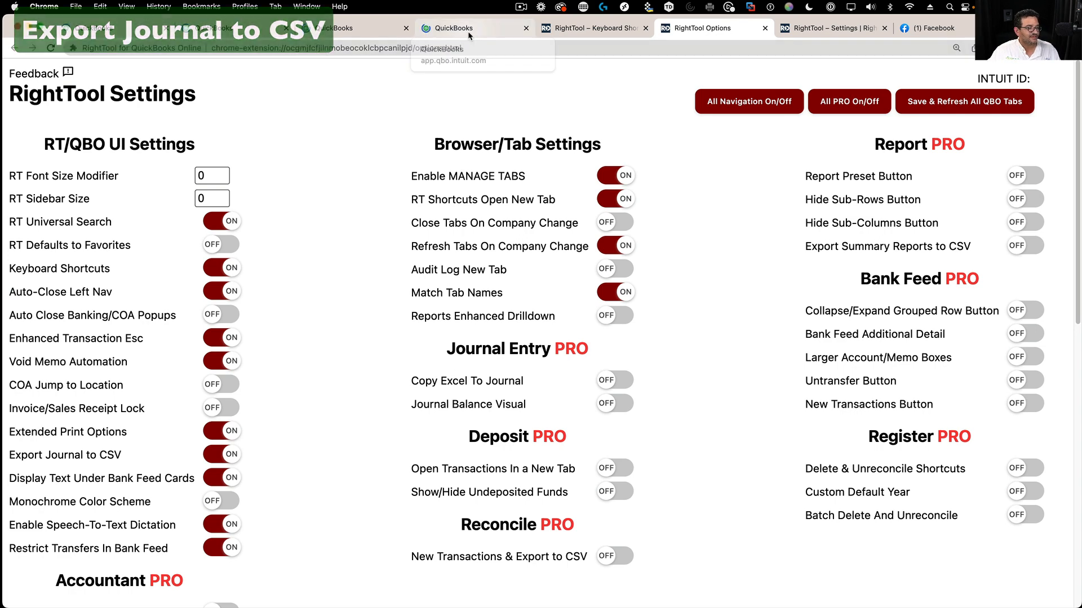
{"action": "left_click", "coordinate": [467, 32]}
- Export Journal Entry #17 with Export CSV and open the downloaded PtJournalExport file
{"action": "left_click", "coordinate": [334, 31]}
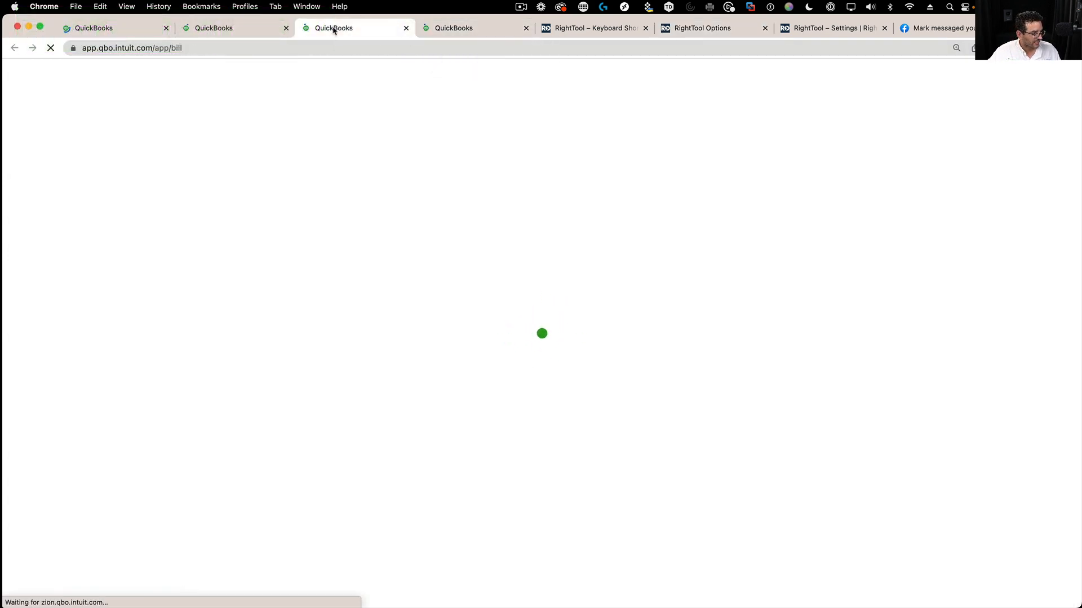
{"action": "left_click", "coordinate": [253, 28]}
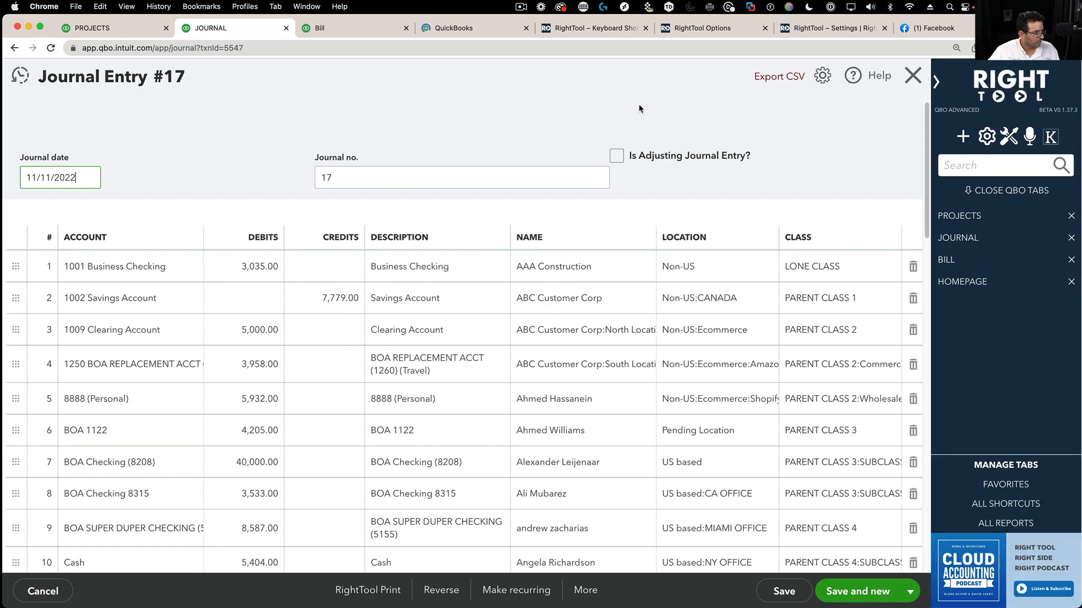
{"action": "left_click", "coordinate": [784, 81]}
{"action": "left_click", "coordinate": [90, 596]}
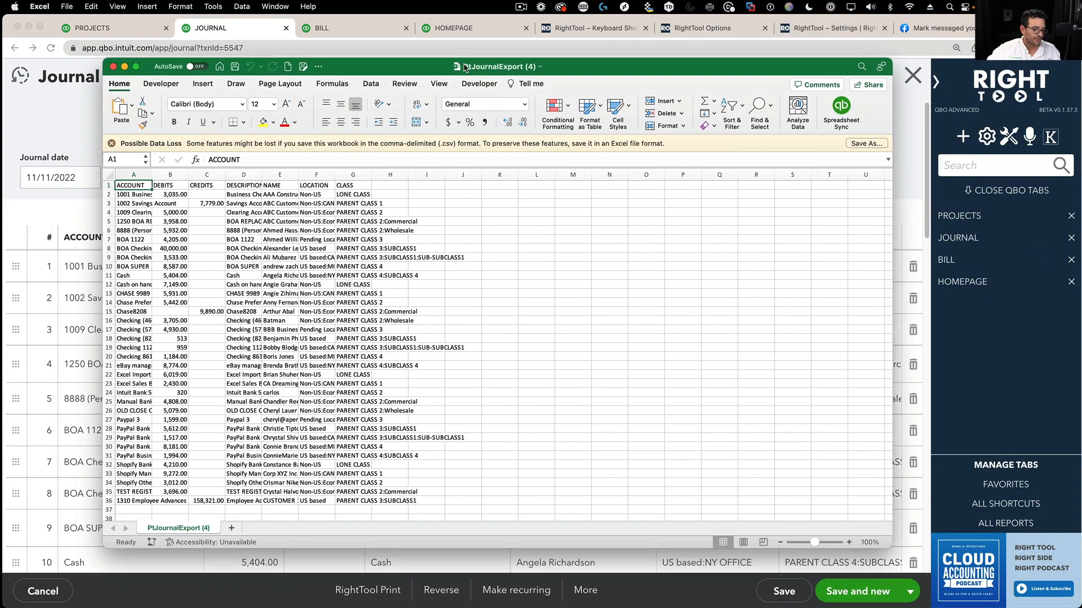
- Close the PtJournalExport spreadsheet and return to QuickBooks
{"action": "left_click", "coordinate": [113, 66]}
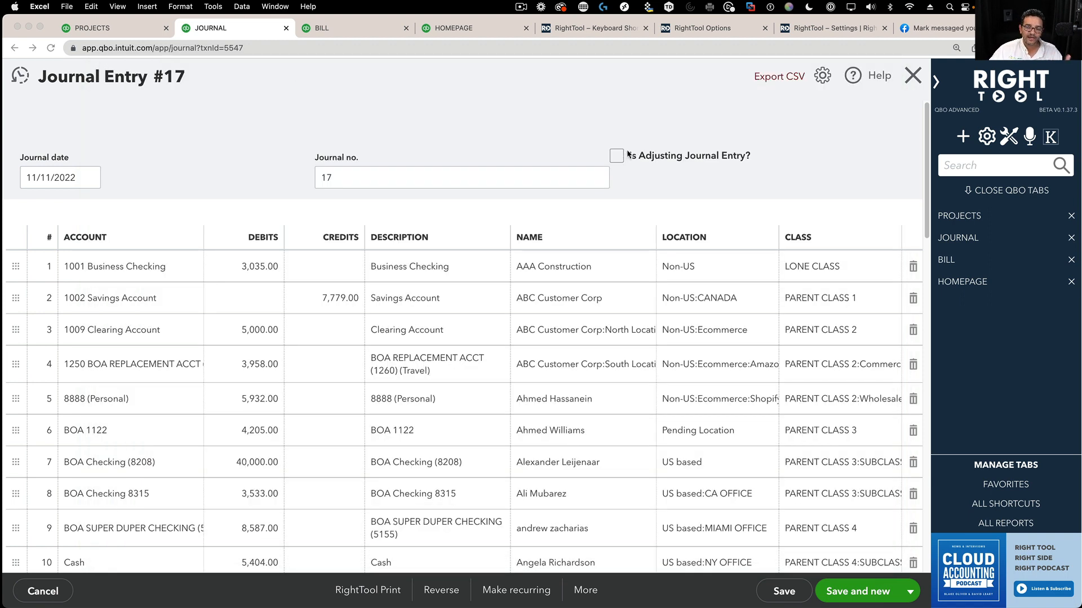
{"action": "left_click", "coordinate": [1005, 139]}
- Switch Color Blind Negatives and Copy Bill Memo ON, then save and refresh the QuickBooks tabs
{"action": "scroll", "coordinate": [519, 403], "scroll_direction": "down", "scroll_amount": 10}
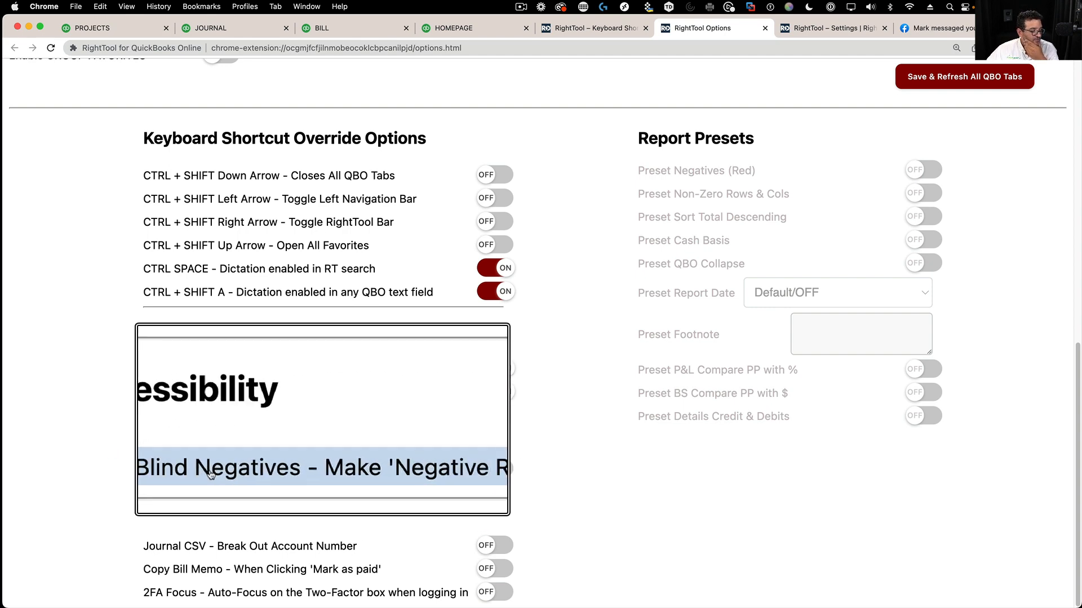
{"action": "left_click", "coordinate": [506, 471]}
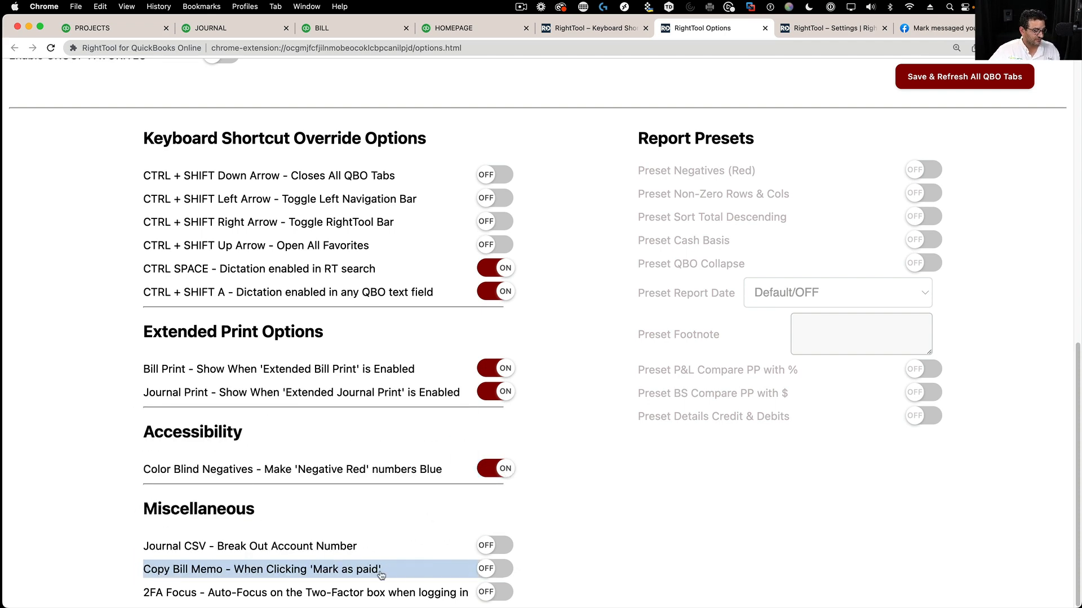
{"action": "left_click", "coordinate": [491, 570]}
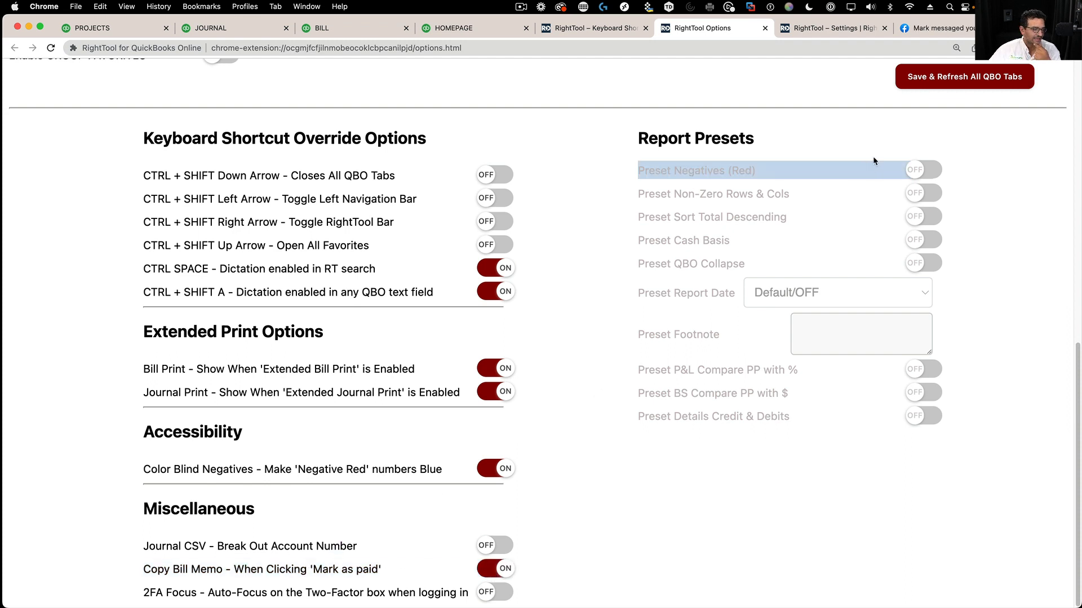
{"action": "left_click", "coordinate": [991, 83]}
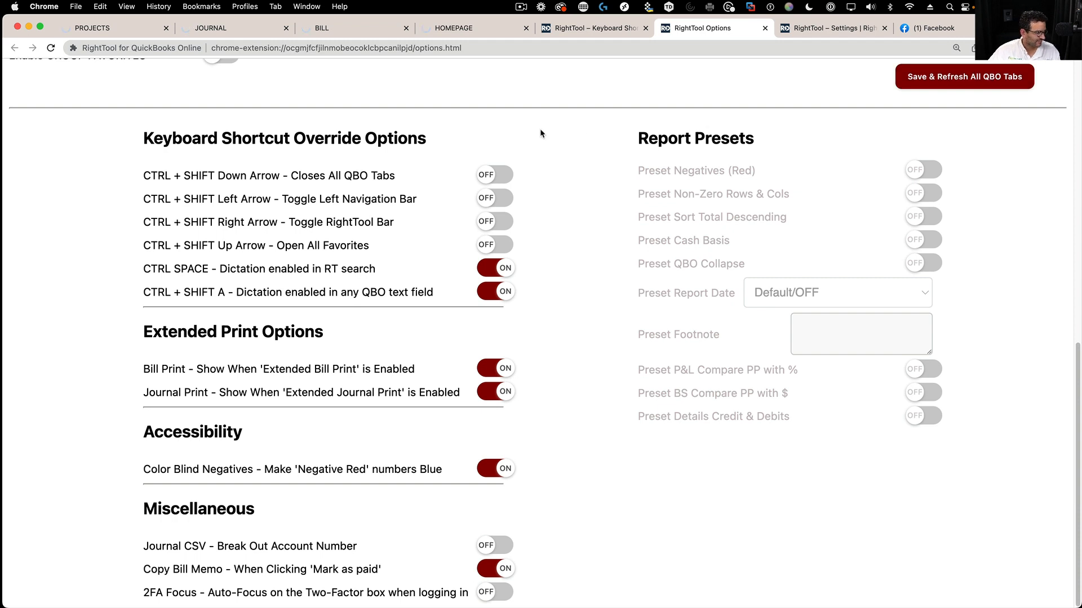
{"action": "left_click", "coordinate": [437, 29]}
- Rerun the Profit and Loss report with the report period set to All Dates
{"action": "left_click", "coordinate": [312, 32]}
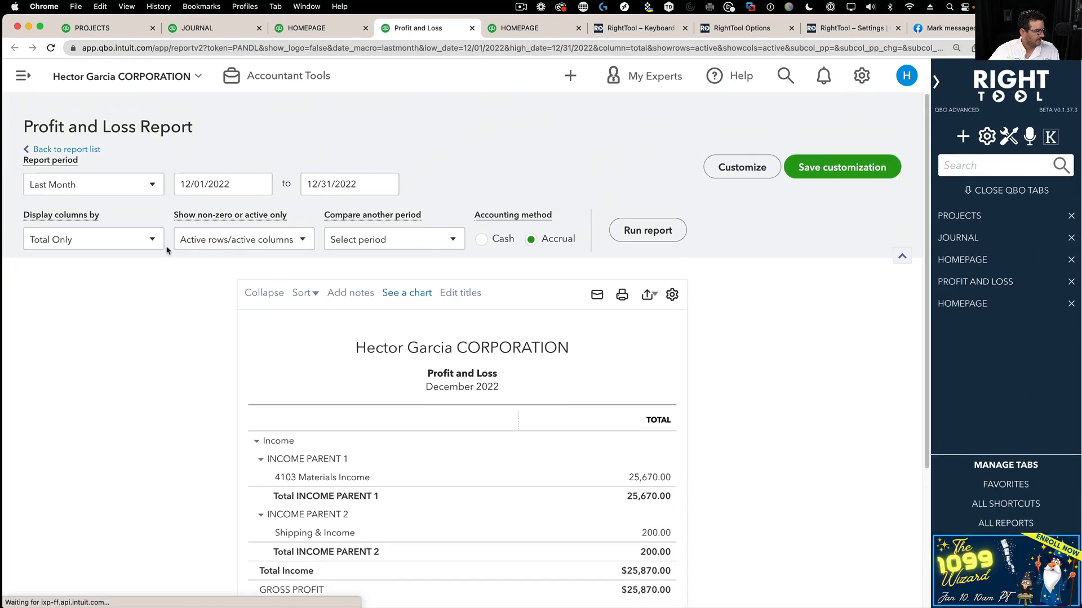
{"action": "left_click", "coordinate": [106, 190]}
{"action": "scroll", "coordinate": [65, 214], "scroll_direction": "up", "scroll_amount": 5}
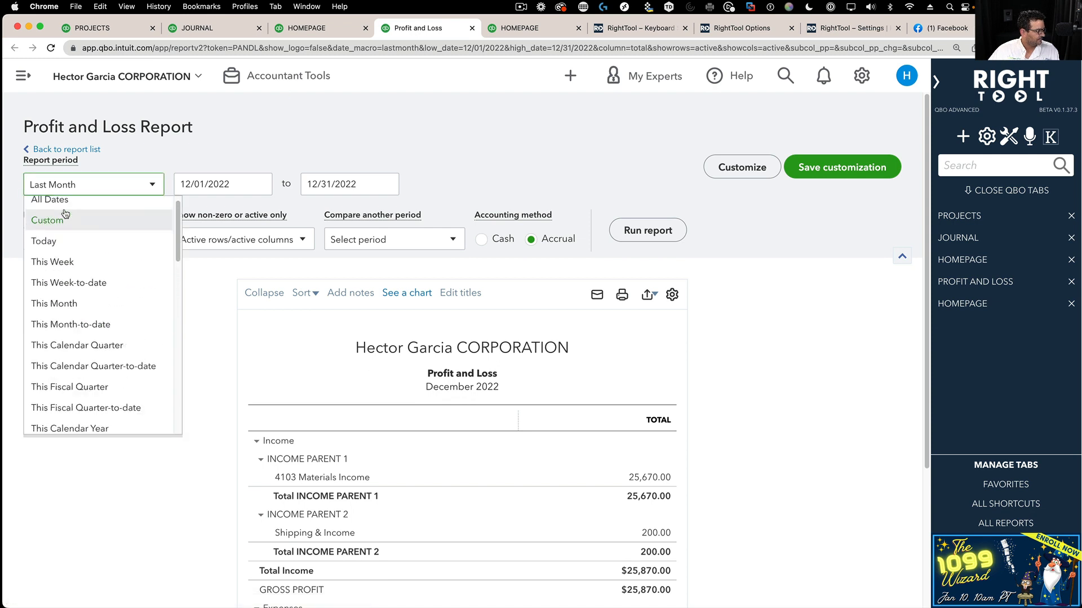
{"action": "left_click", "coordinate": [55, 200]}
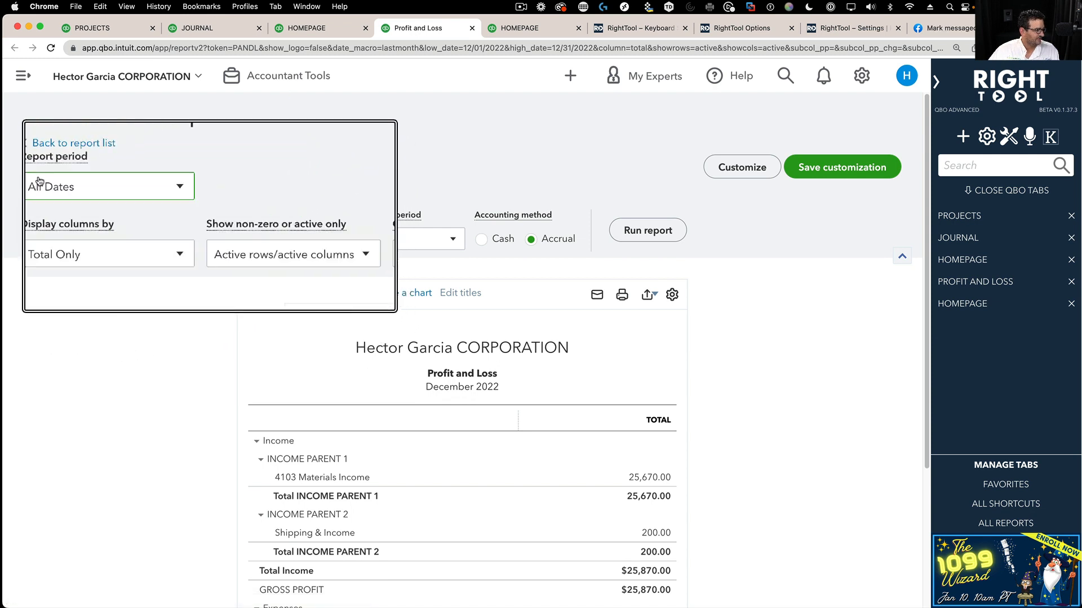
{"action": "left_click", "coordinate": [648, 230]}
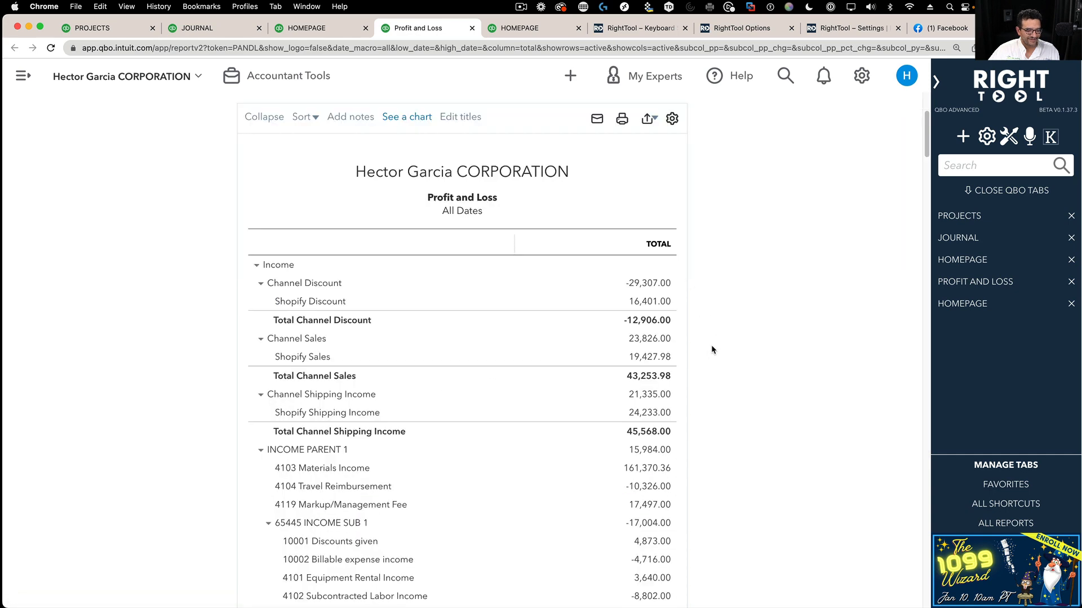
- Customize the report to flag negative numbers ('Show in red') and rerun it, showing negatives in blue
{"action": "scroll", "coordinate": [715, 358], "scroll_direction": "down", "scroll_amount": 5}
{"action": "scroll", "coordinate": [721, 370], "scroll_direction": "up", "scroll_amount": 10}
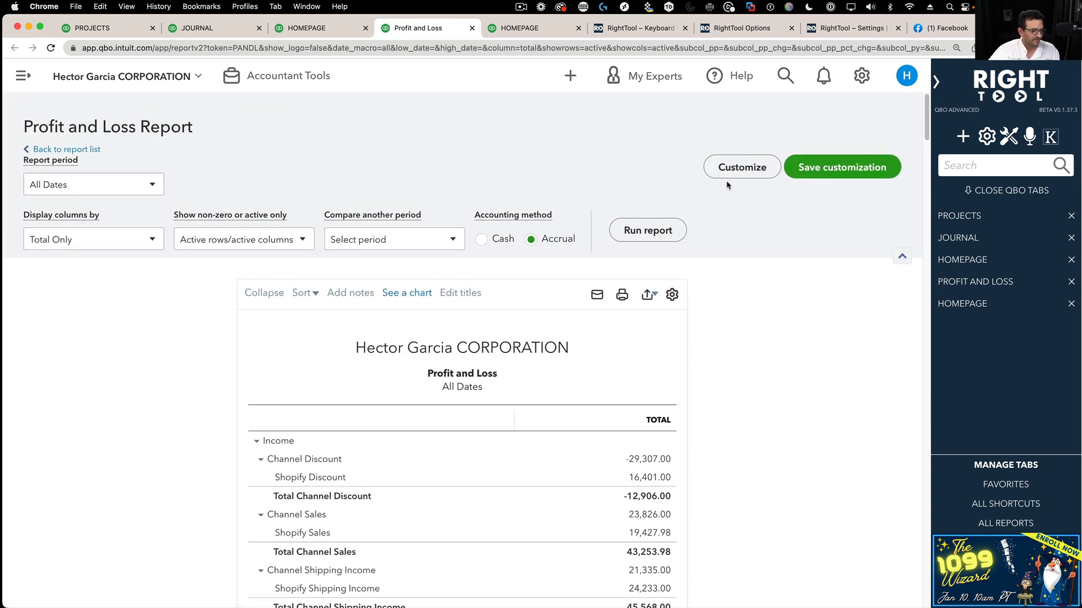
{"action": "left_click", "coordinate": [728, 172]}
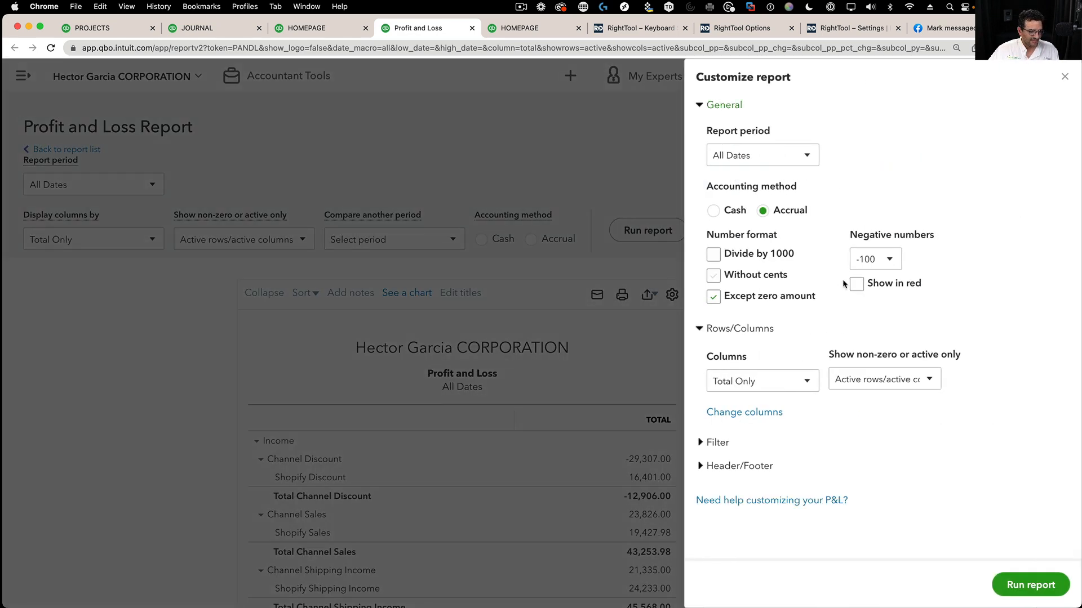
{"action": "left_click", "coordinate": [861, 287]}
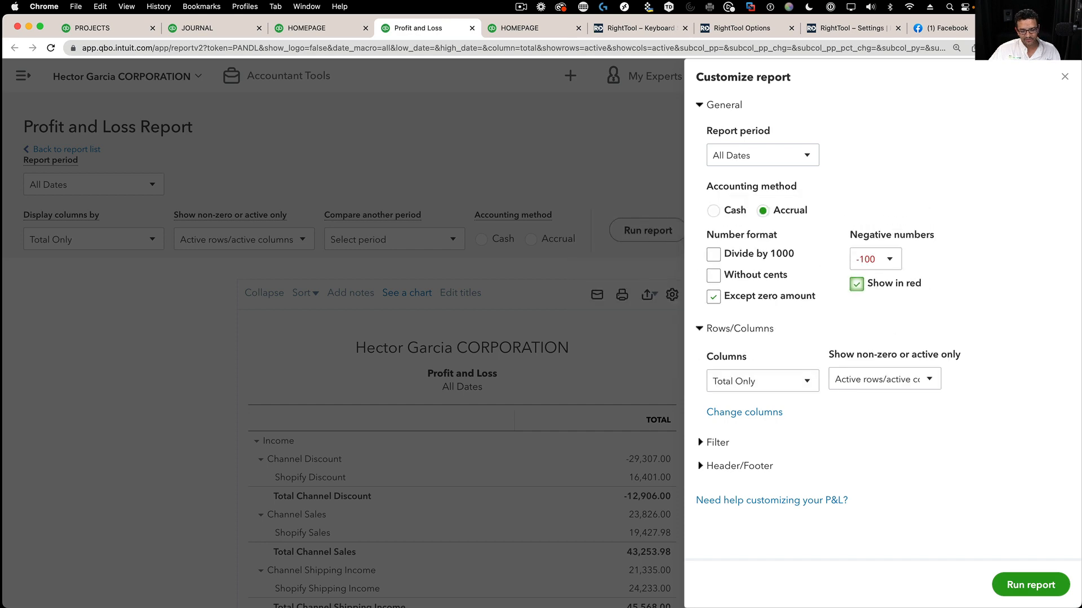
{"action": "left_click", "coordinate": [1020, 585]}
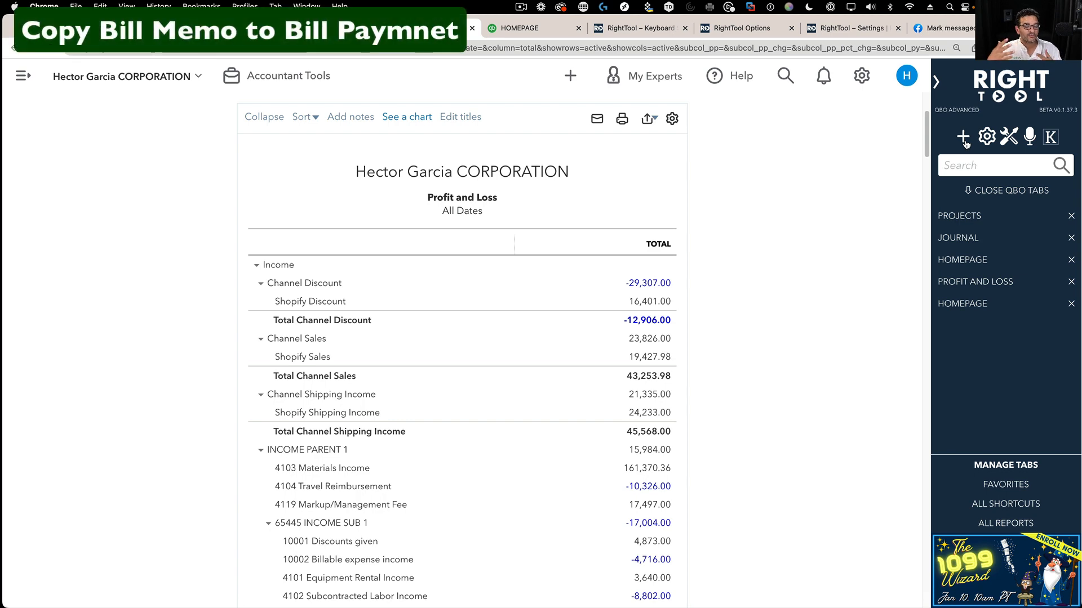
- Load the $6,490 Apple bill from the Recent Bills list
{"action": "left_click", "coordinate": [963, 138]}
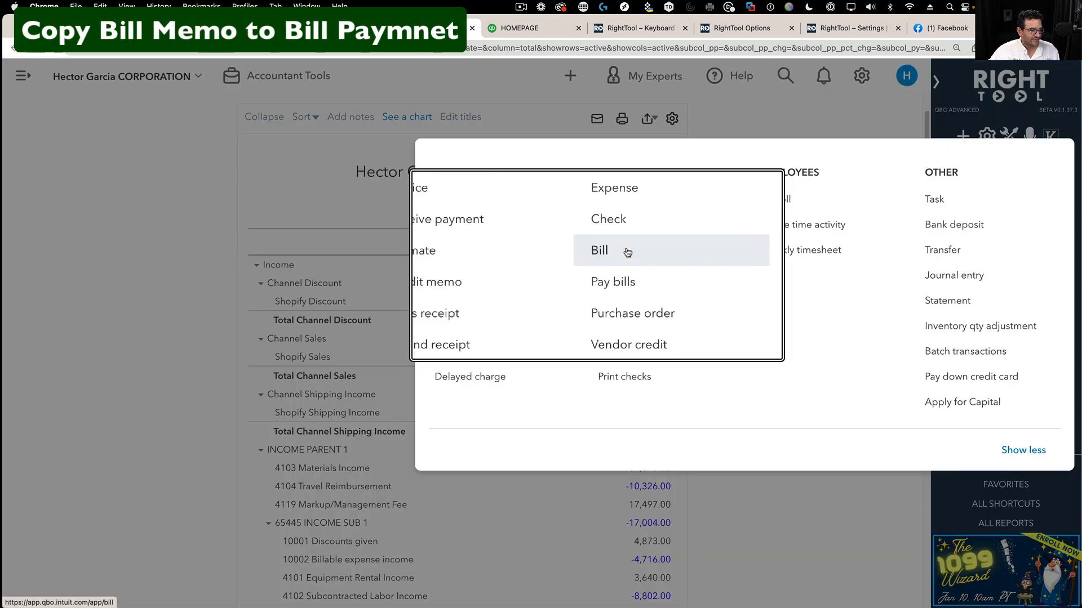
{"action": "left_click", "coordinate": [604, 252]}
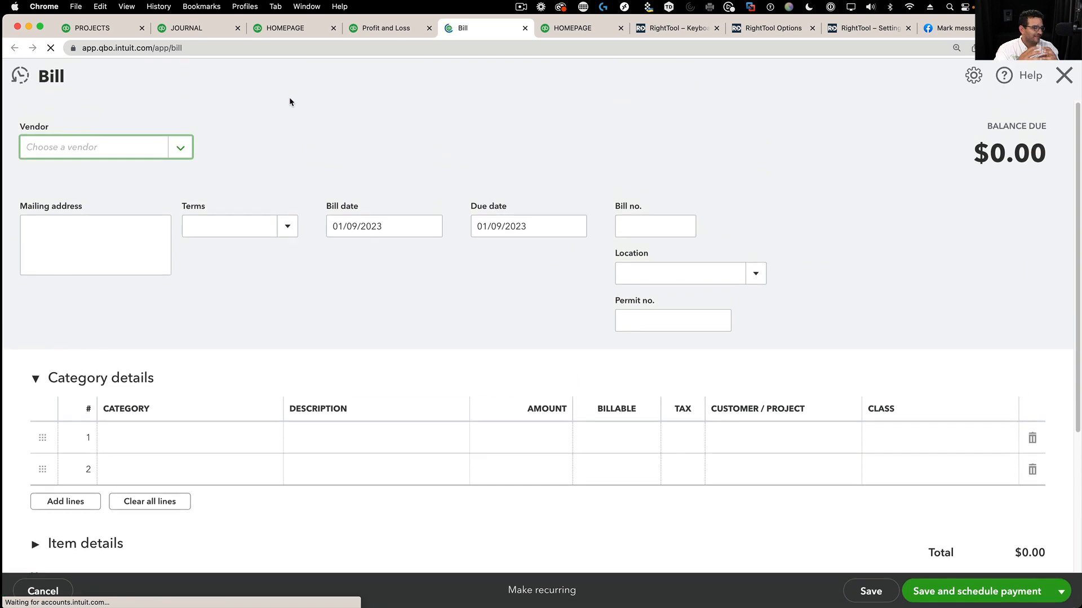
{"action": "left_click", "coordinate": [20, 75]}
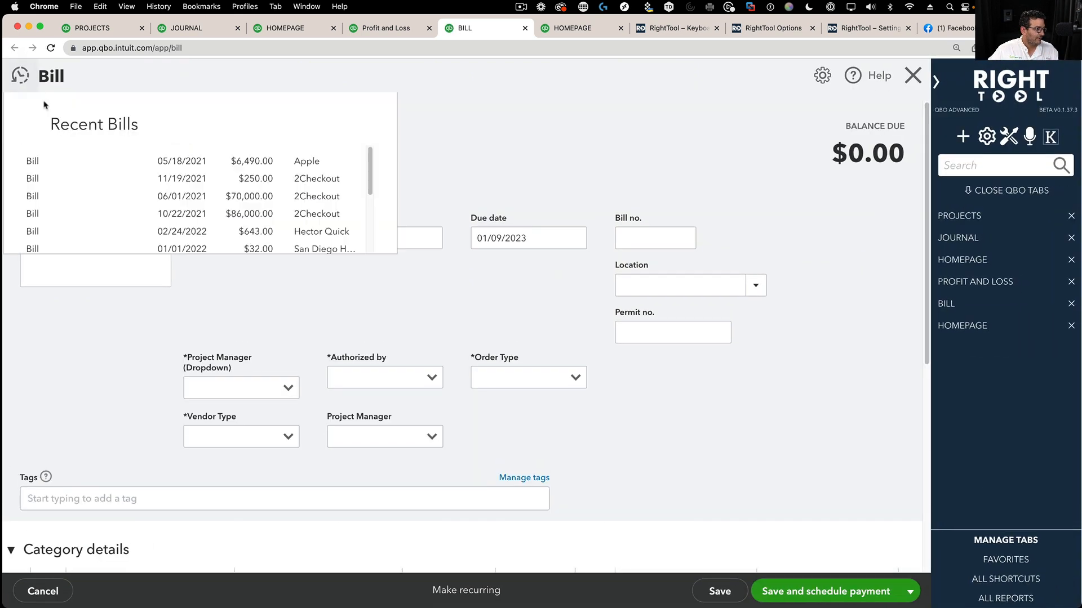
{"action": "left_click", "coordinate": [189, 163]}
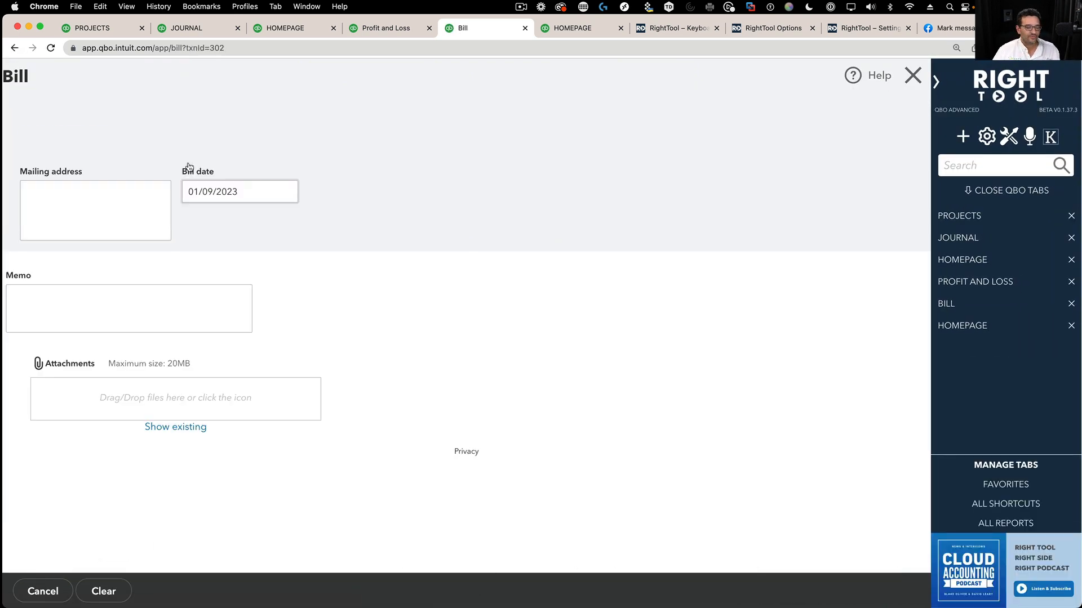
- Add a purchase order #17 memo to the bill and save it, confirming both change warnings
{"action": "scroll", "coordinate": [479, 372], "scroll_direction": "down", "scroll_amount": 10}
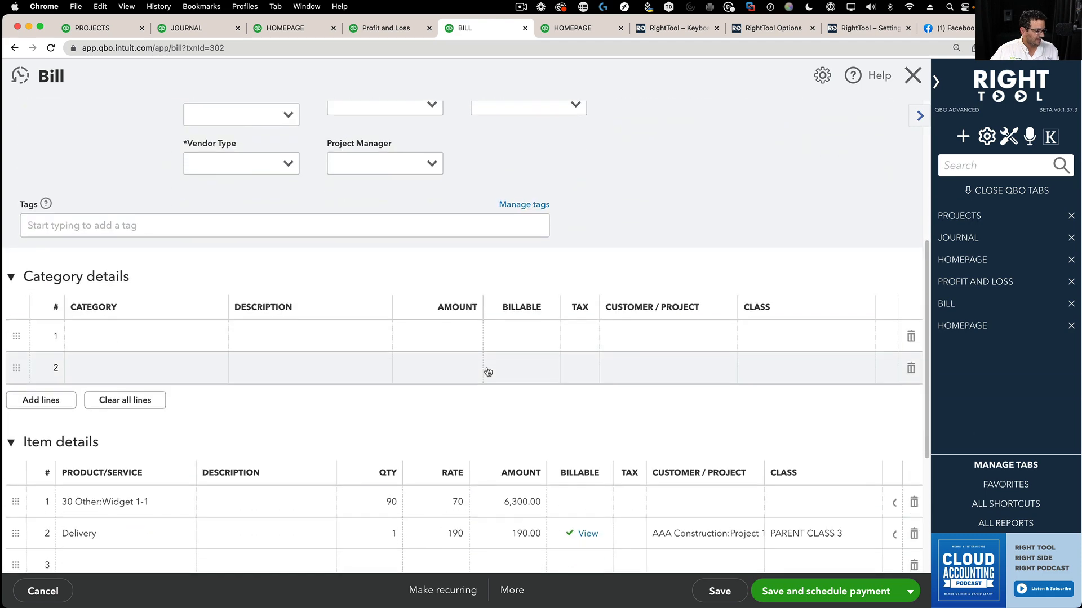
{"action": "left_click", "coordinate": [79, 410]}
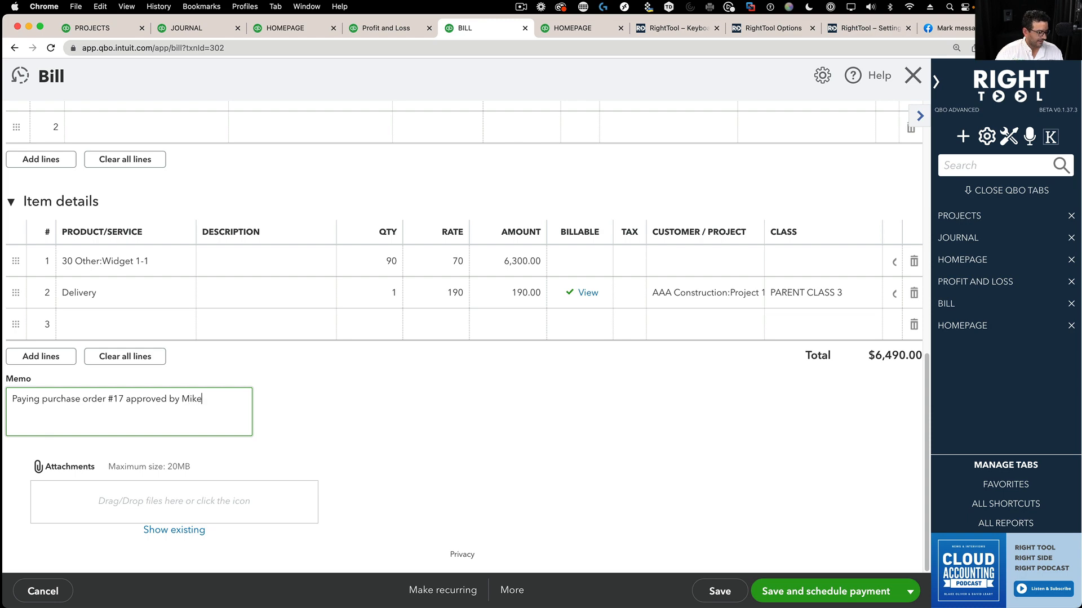
{"action": "left_click", "coordinate": [701, 586]}
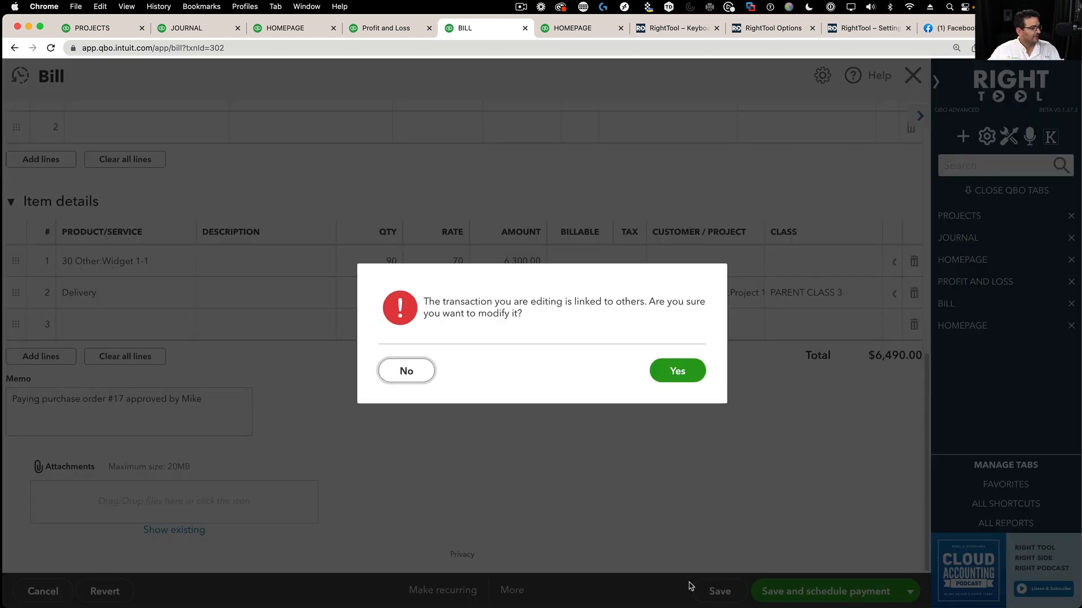
{"action": "left_click", "coordinate": [678, 372]}
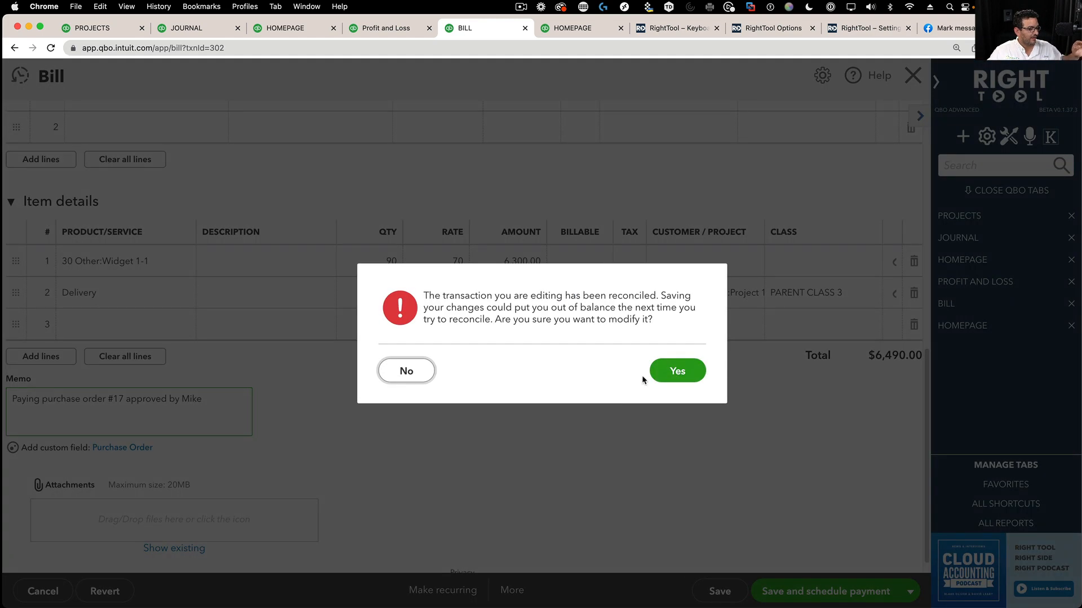
{"action": "left_click", "coordinate": [677, 370]}
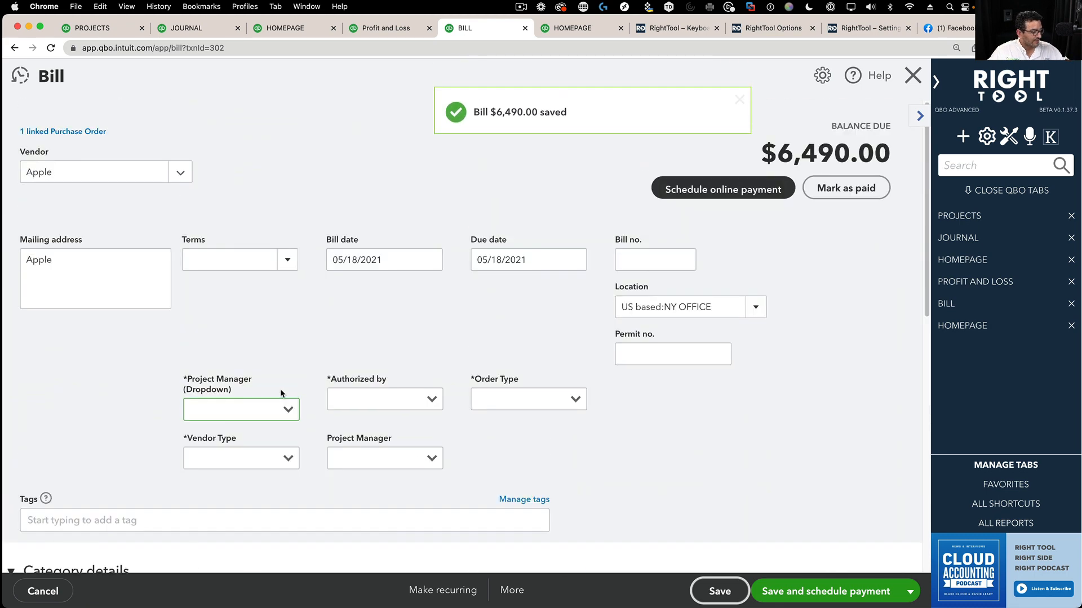
- Mark the bill as paid, check Bill Payment #7 carries the memo, and return to RightTool options
{"action": "scroll", "coordinate": [416, 423], "scroll_direction": "down", "scroll_amount": 10}
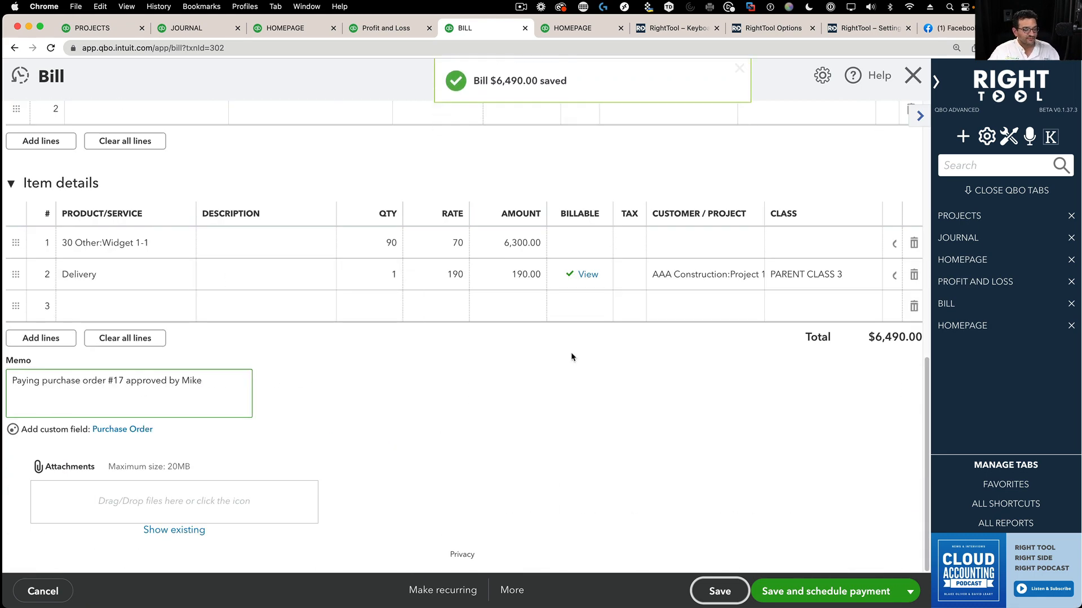
{"action": "scroll", "coordinate": [570, 353], "scroll_direction": "up", "scroll_amount": 10}
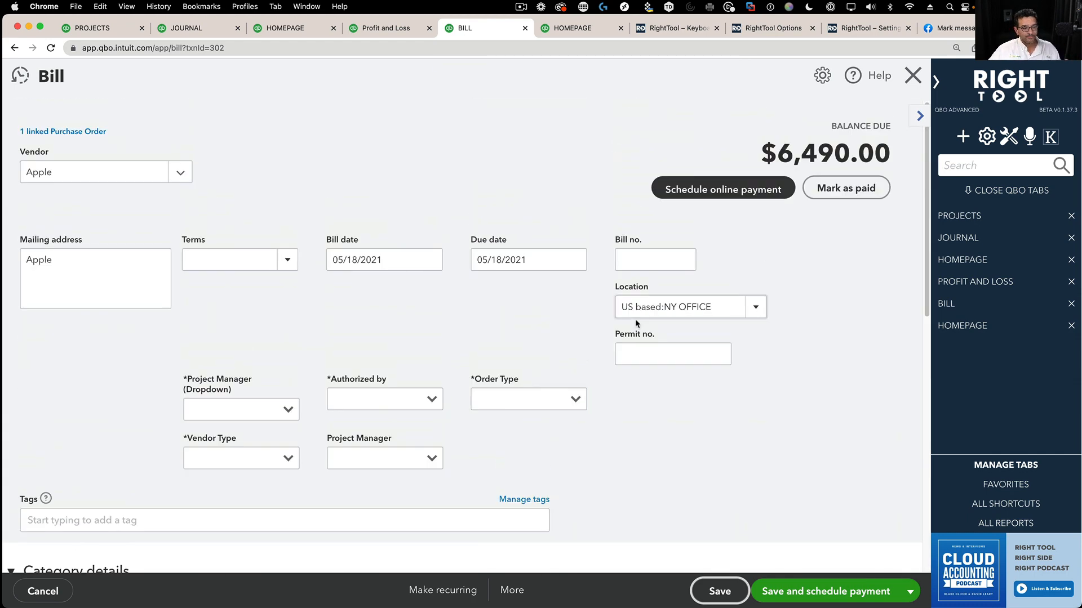
{"action": "scroll", "coordinate": [863, 193], "scroll_direction": "up", "scroll_amount": 3}
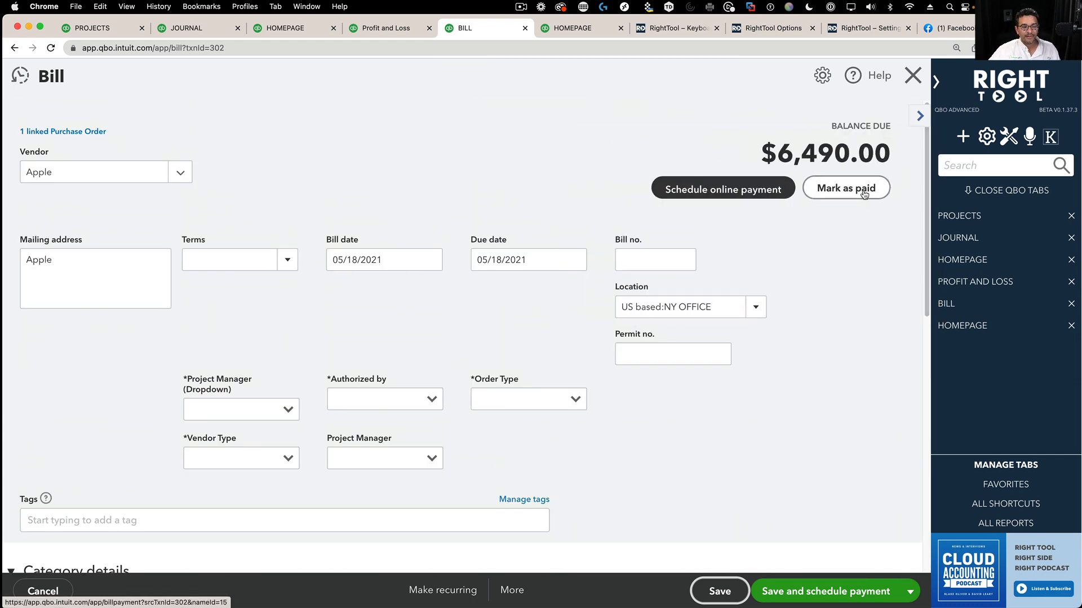
{"action": "left_click", "coordinate": [863, 189]}
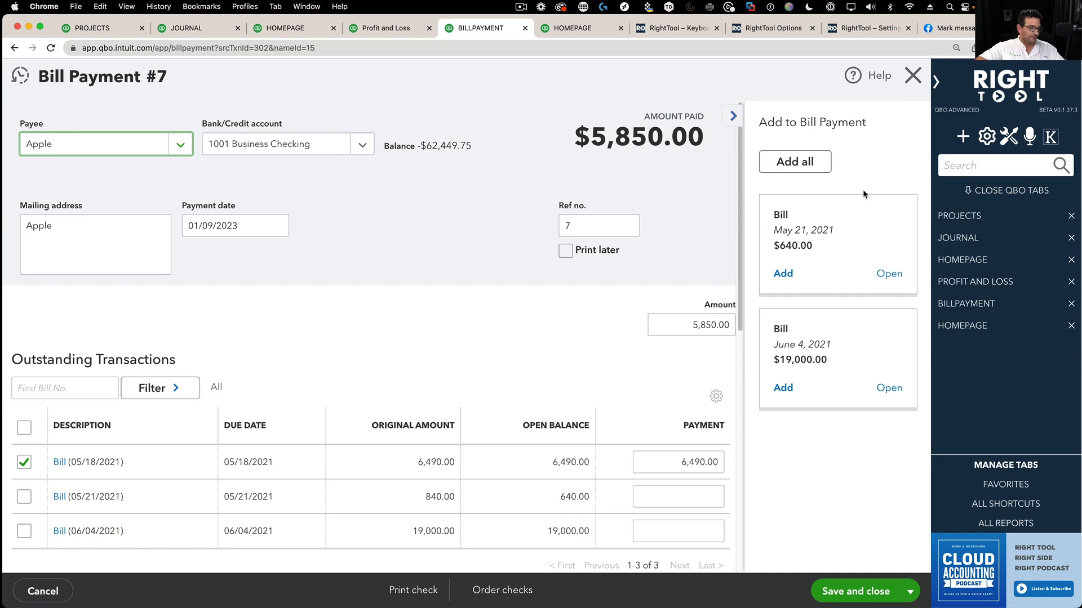
{"action": "scroll", "coordinate": [241, 485], "scroll_direction": "down", "scroll_amount": 10}
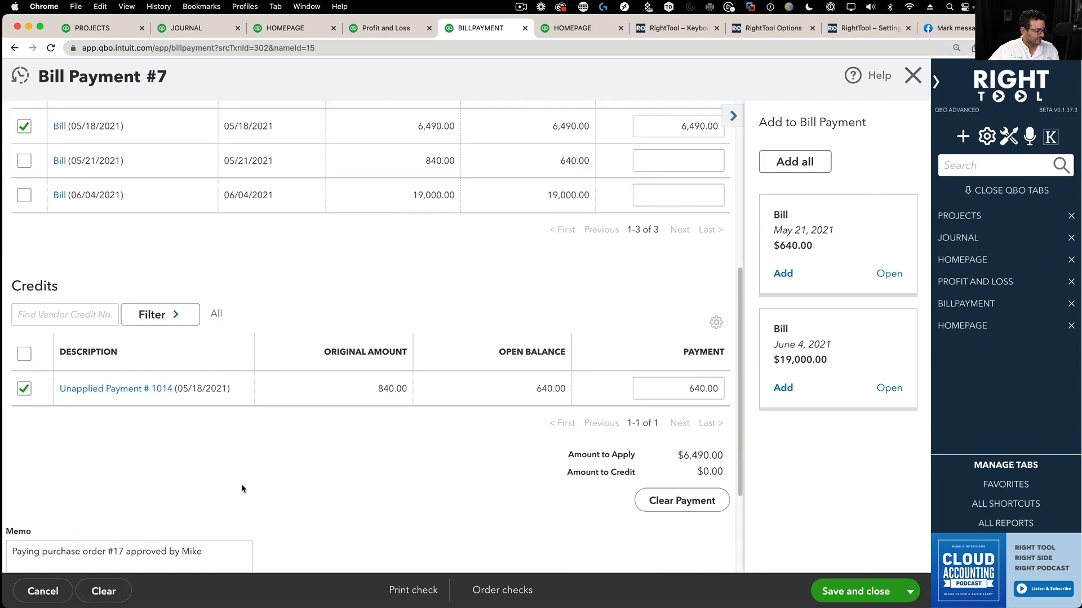
{"action": "left_click_drag", "start_coordinate": [12, 399], "coordinate": [232, 403]}
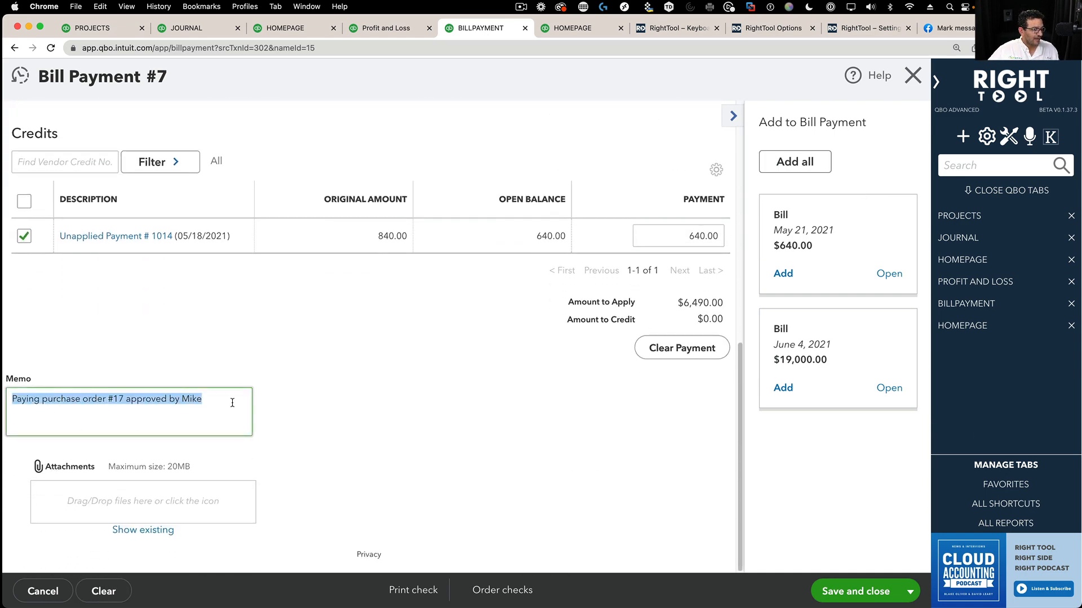
{"action": "left_click", "coordinate": [232, 403]}
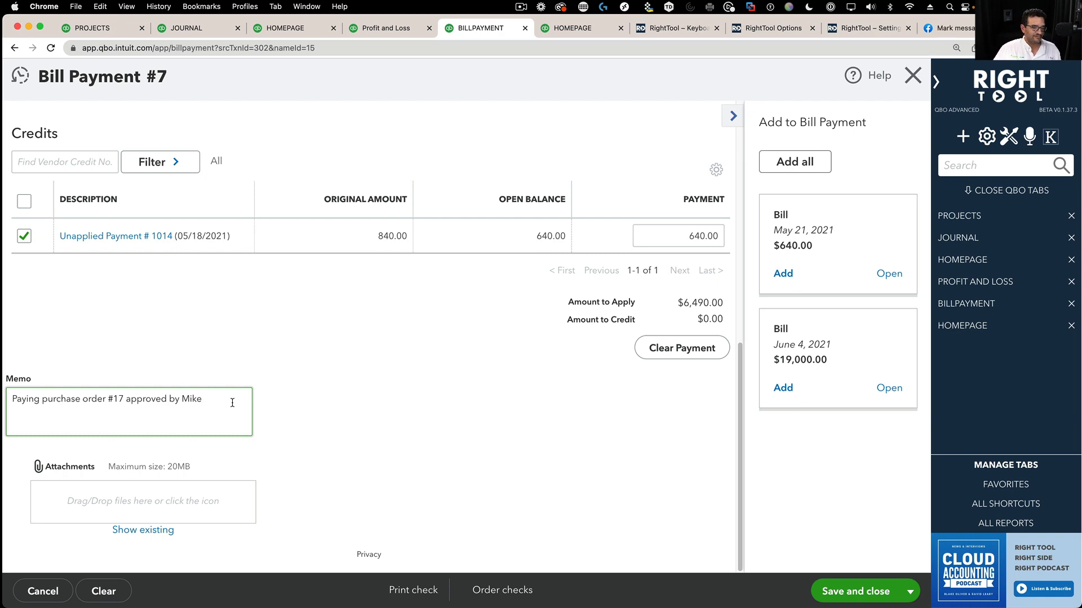
{"action": "left_click", "coordinate": [1009, 137]}
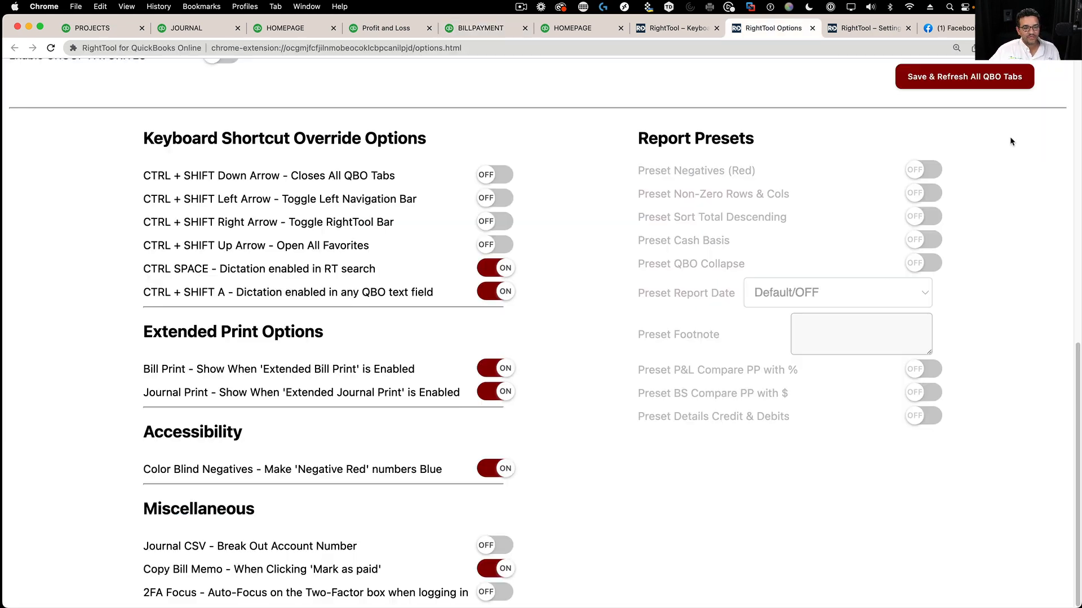
- Switch to Journal Entry #17 in the JOURNAL tab and close it to return to the homepage
{"action": "scroll", "coordinate": [511, 337], "scroll_direction": "up", "scroll_amount": 10}
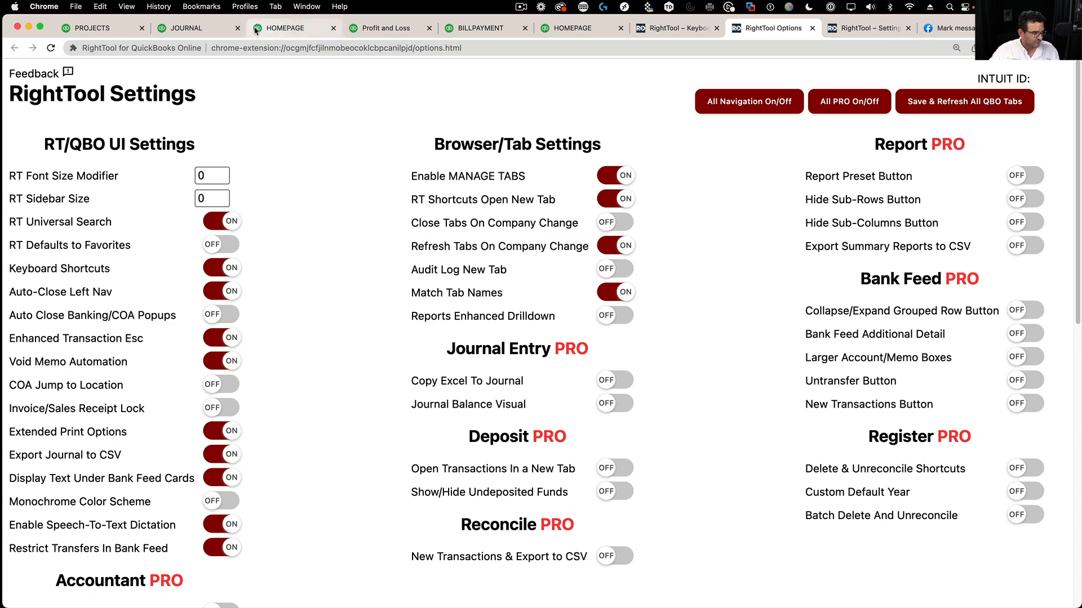
{"action": "left_click", "coordinate": [202, 29]}
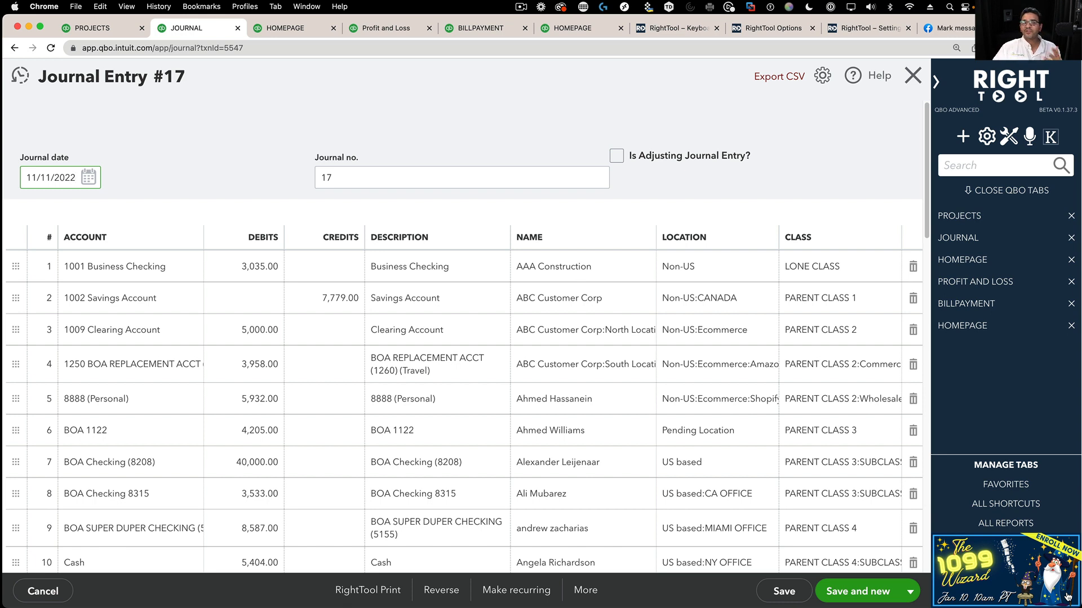
{"action": "left_click", "coordinate": [911, 75]}
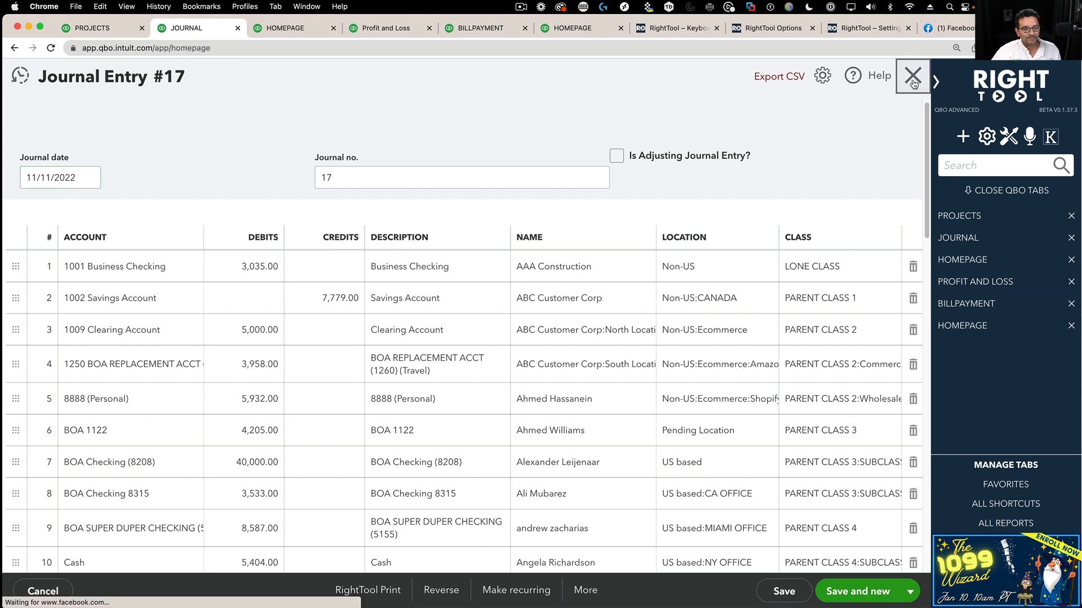